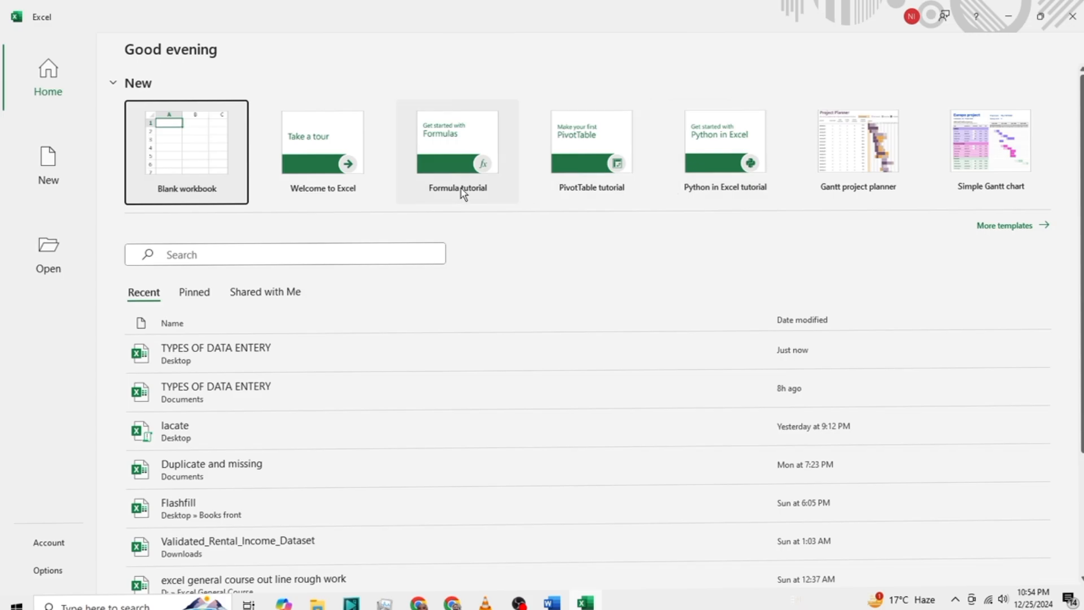
View the new-workbook page, return to the start page and close Excel
{"action": "left_click", "coordinate": [49, 170]}
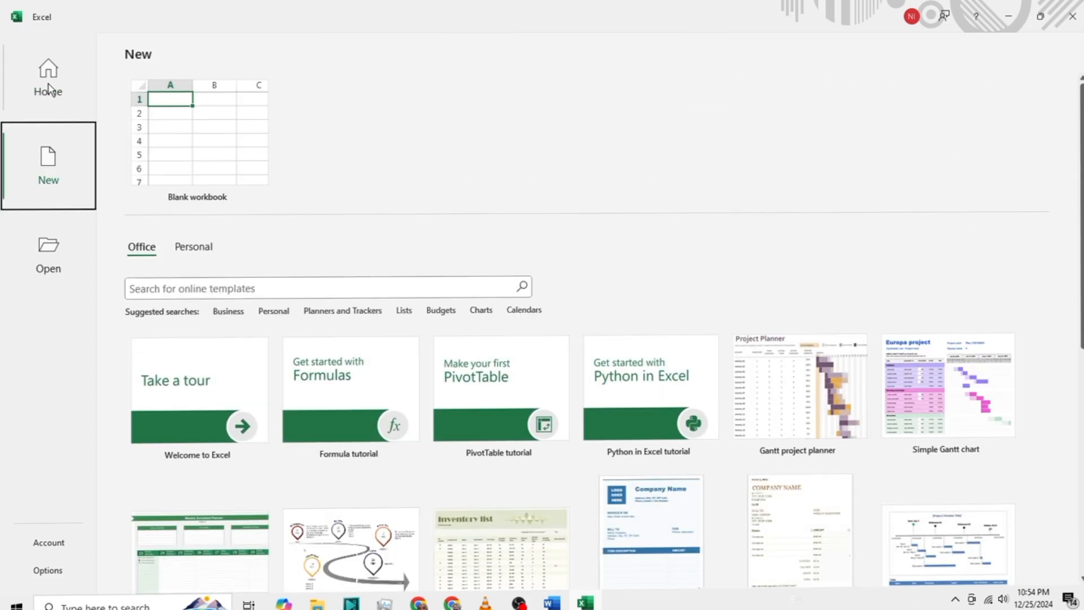
{"action": "left_click", "coordinate": [51, 88]}
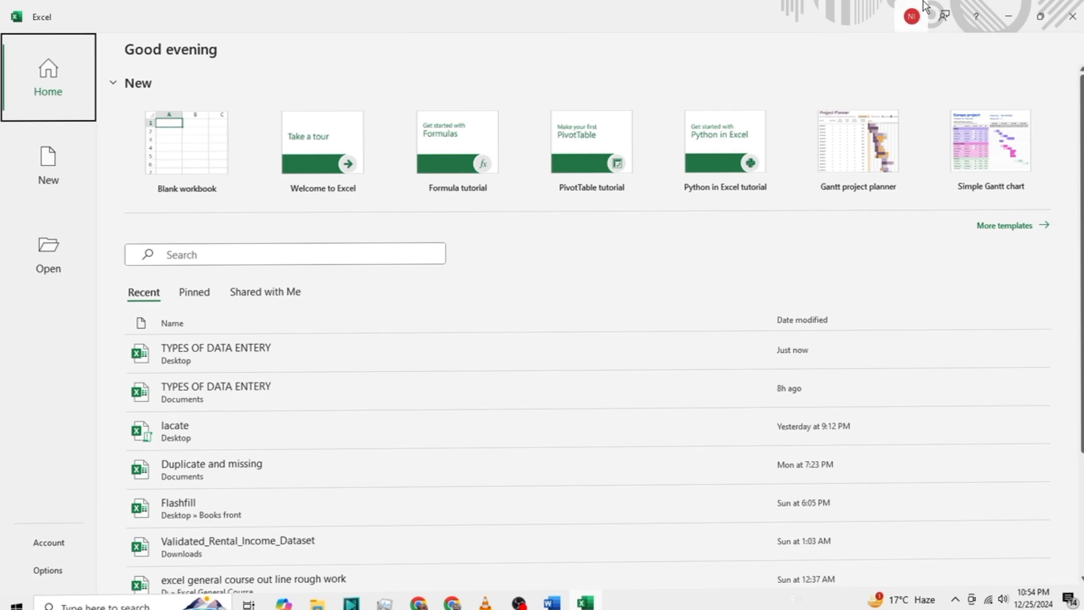
{"action": "left_click", "coordinate": [1071, 17]}
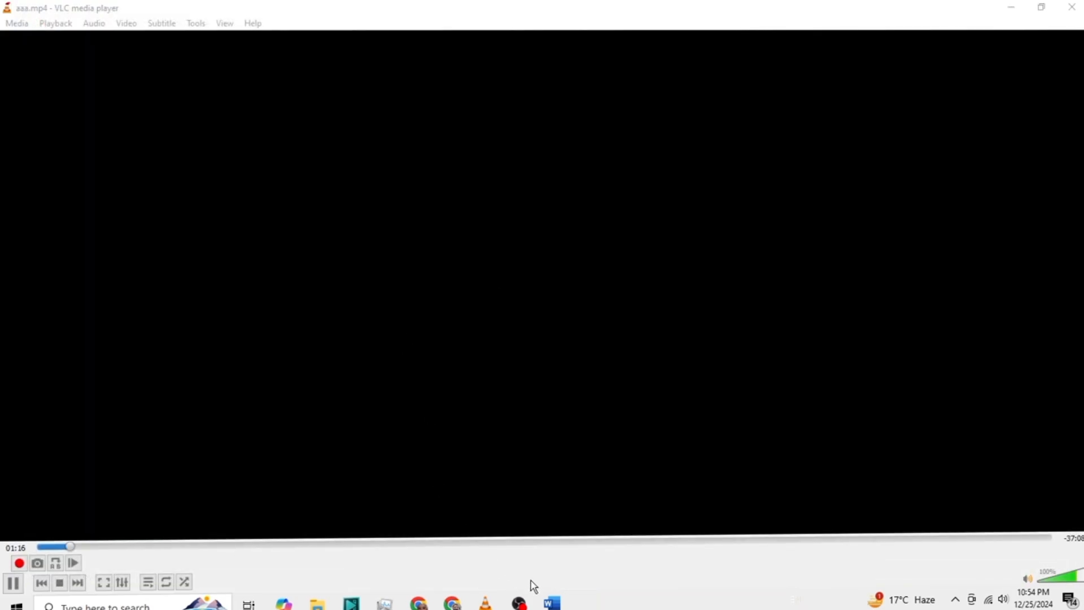
Switch to the Word window, search Windows for "excel" and launch the Excel app
{"action": "left_click", "coordinate": [553, 603]}
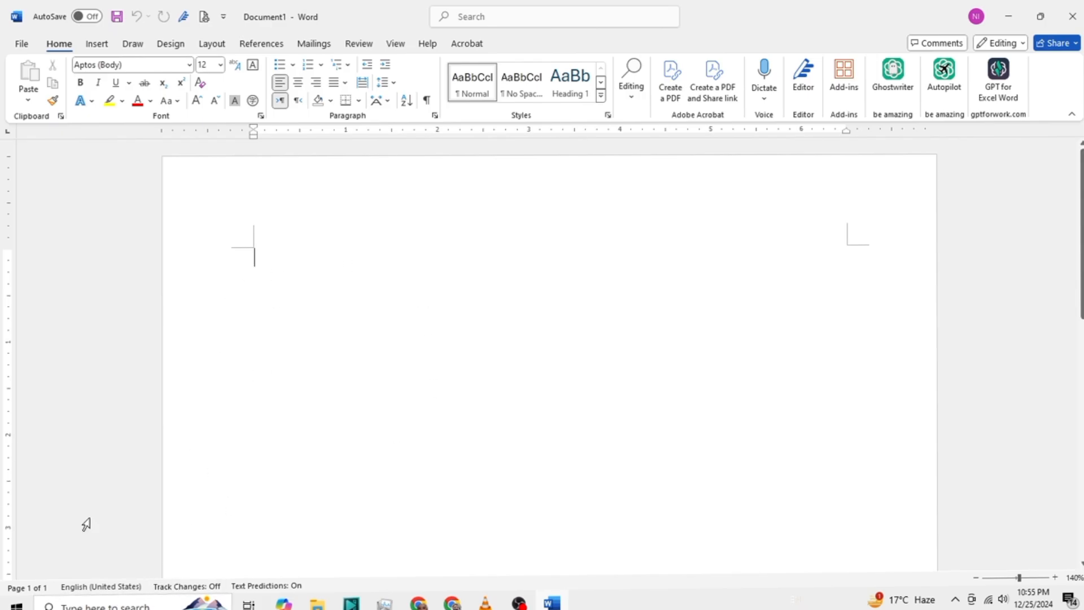
{"action": "left_click", "coordinate": [113, 607]}
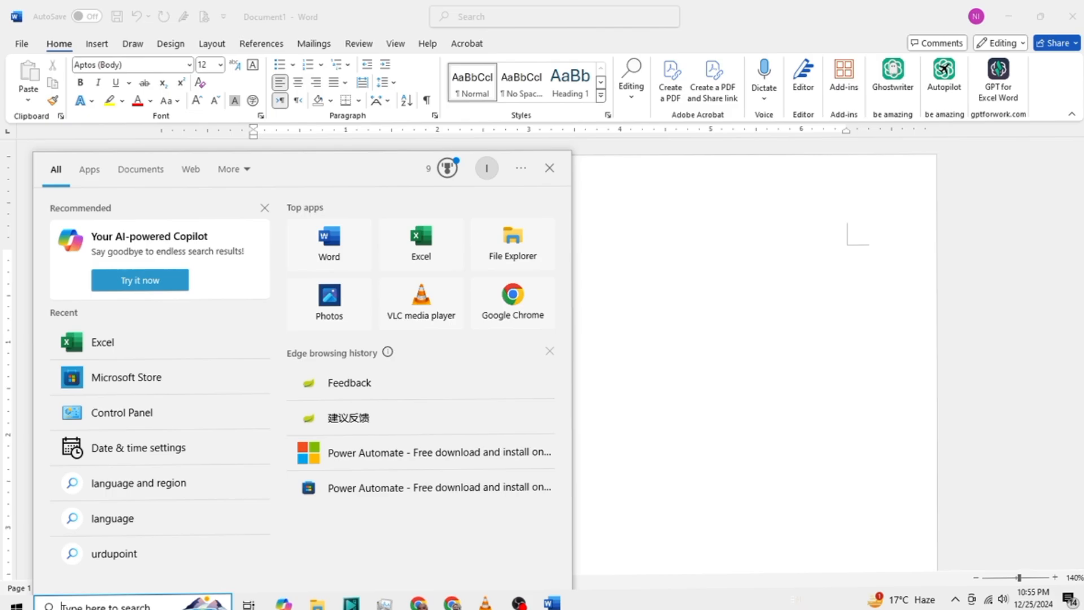
{"action": "type", "text": "excel"}
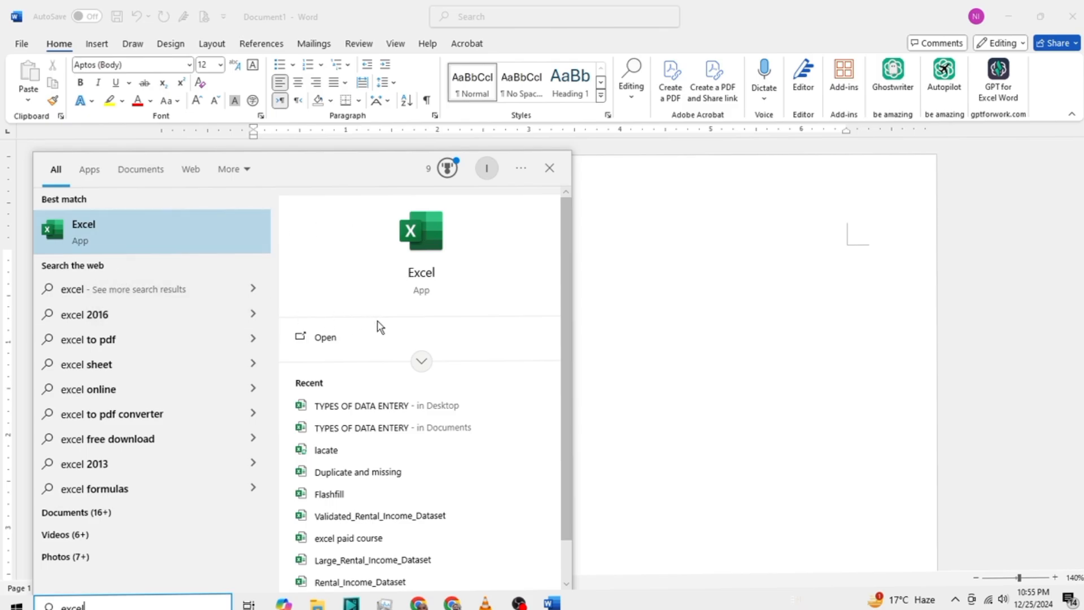
{"action": "left_click", "coordinate": [429, 228]}
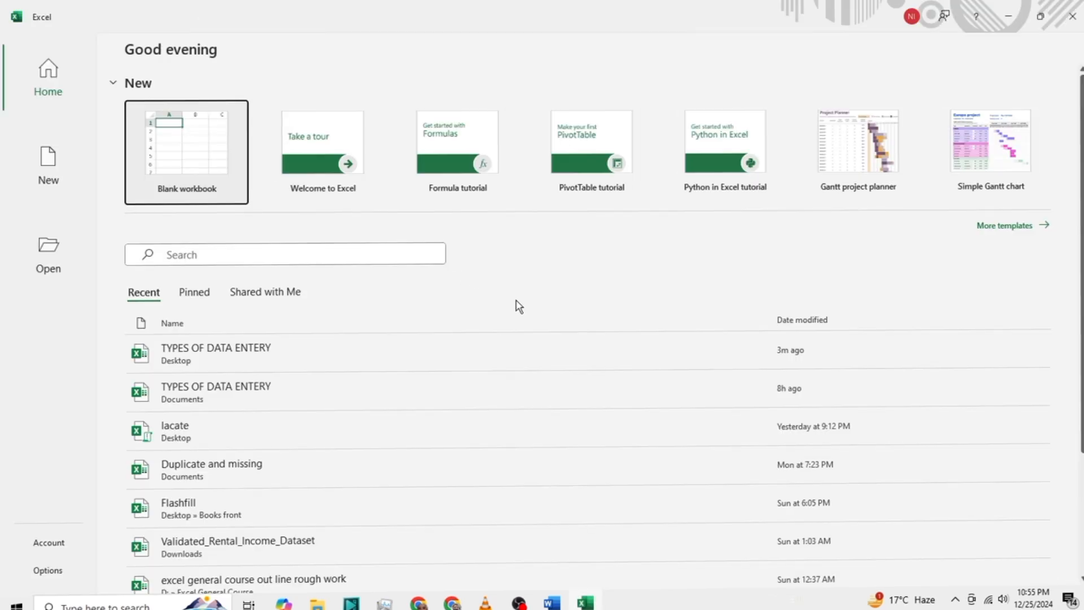
View the available actions for the Excel app in Windows search and dismiss them without choosing one
{"action": "left_click", "coordinate": [86, 606]}
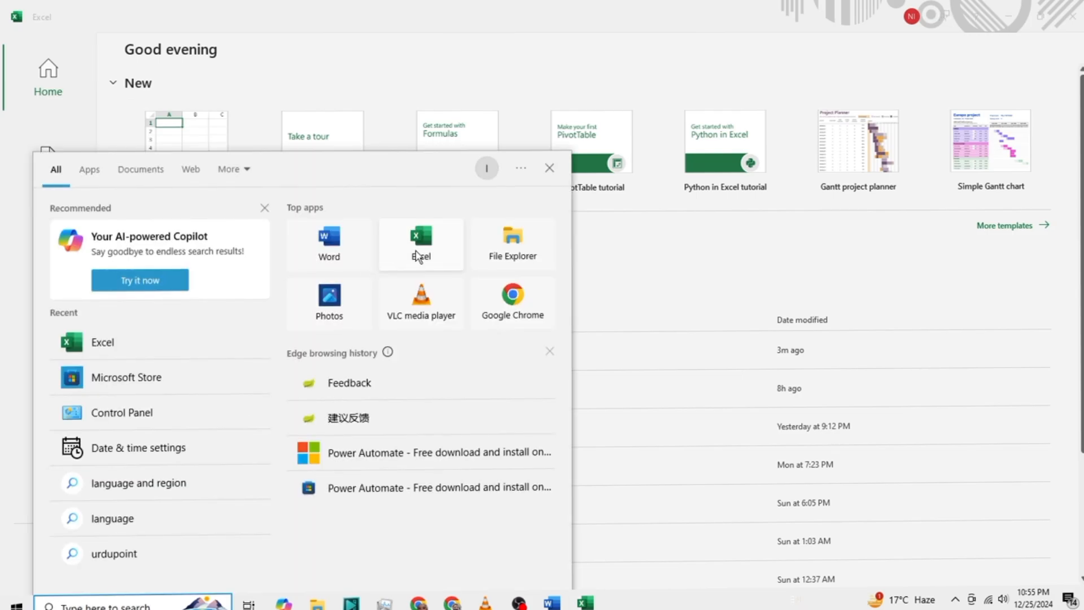
{"action": "right_click", "coordinate": [417, 255]}
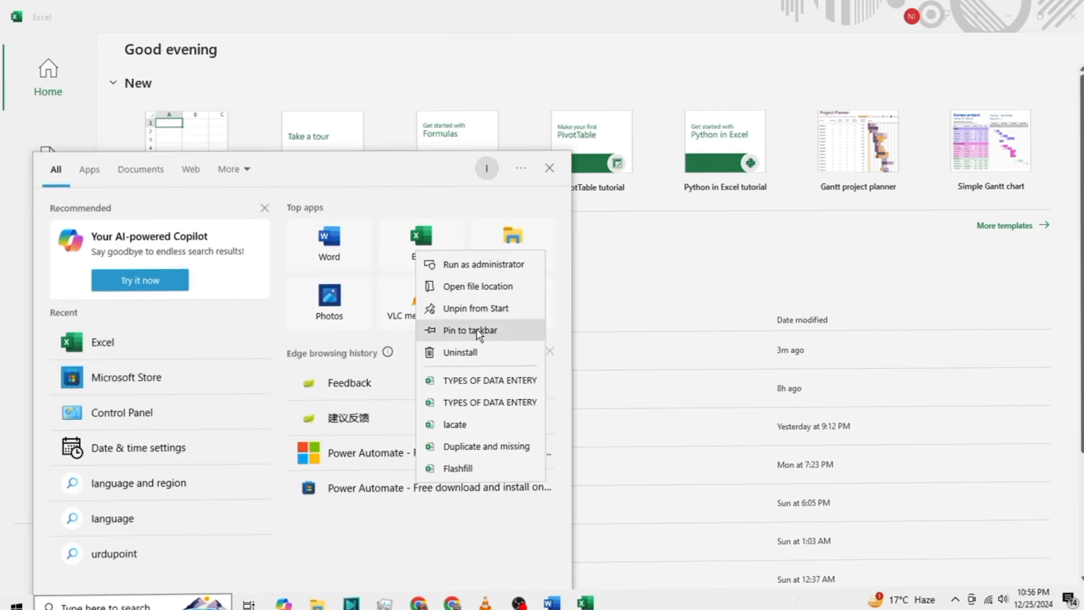
{"action": "left_click", "coordinate": [684, 266]}
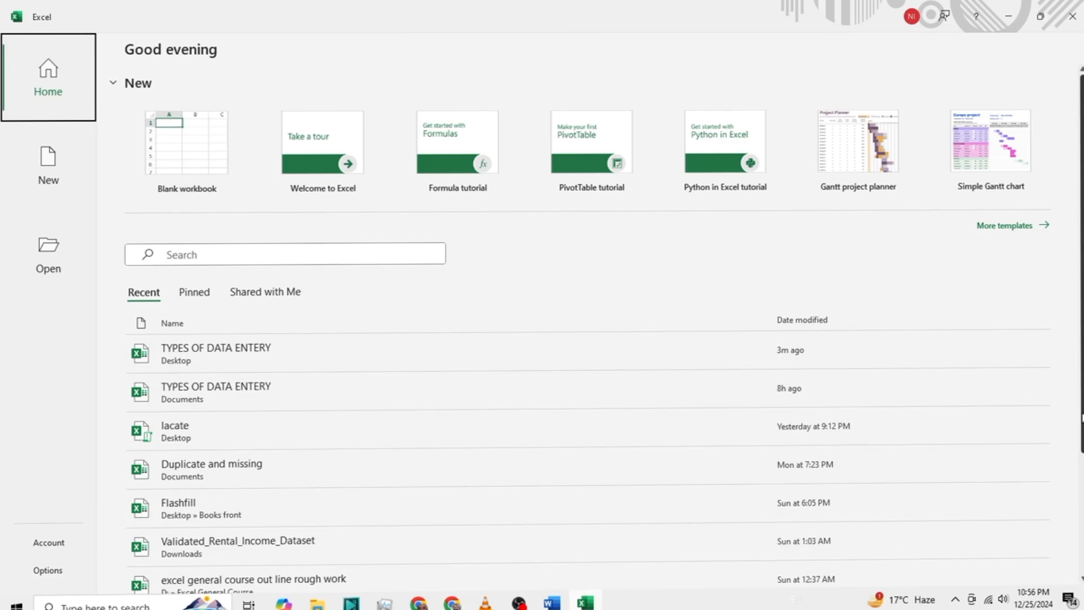
Compare the Pinned and Recent workbook lists on the start page
{"action": "left_click", "coordinate": [196, 295]}
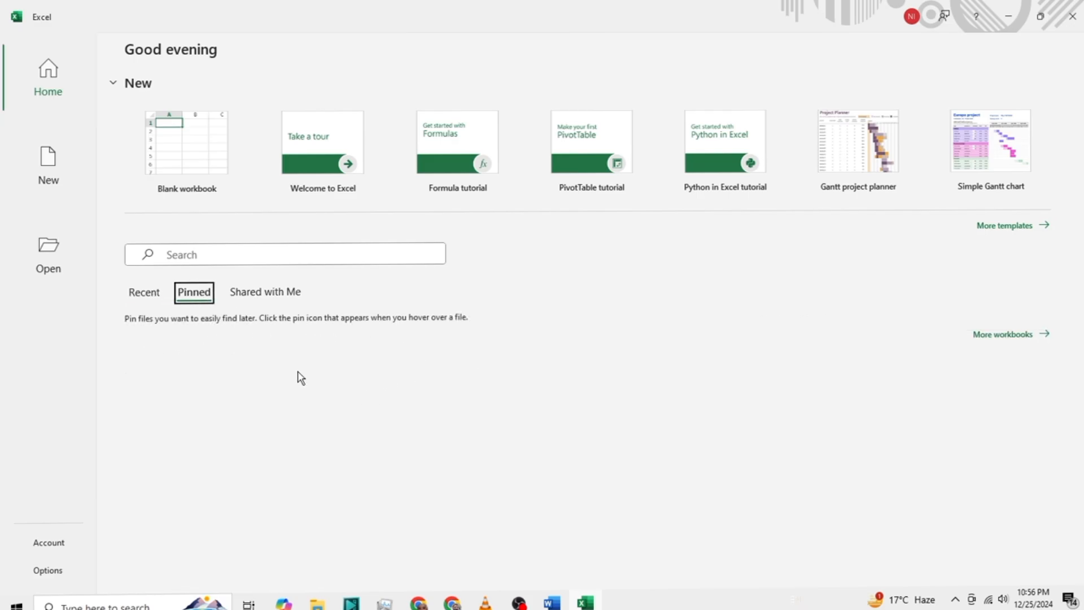
{"action": "left_click", "coordinate": [144, 294]}
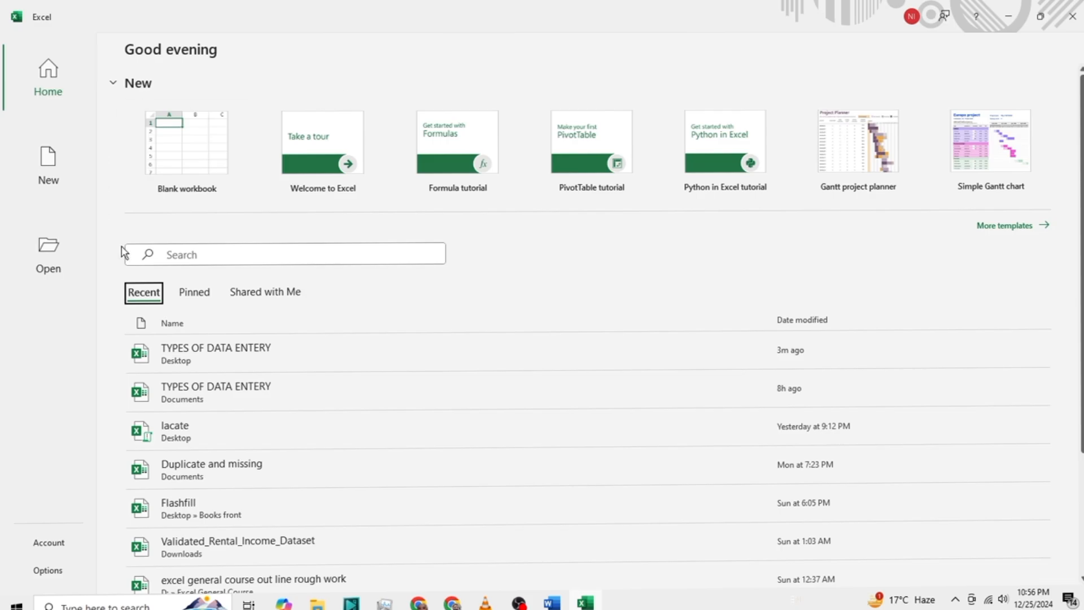
{"action": "left_click", "coordinate": [191, 291]}
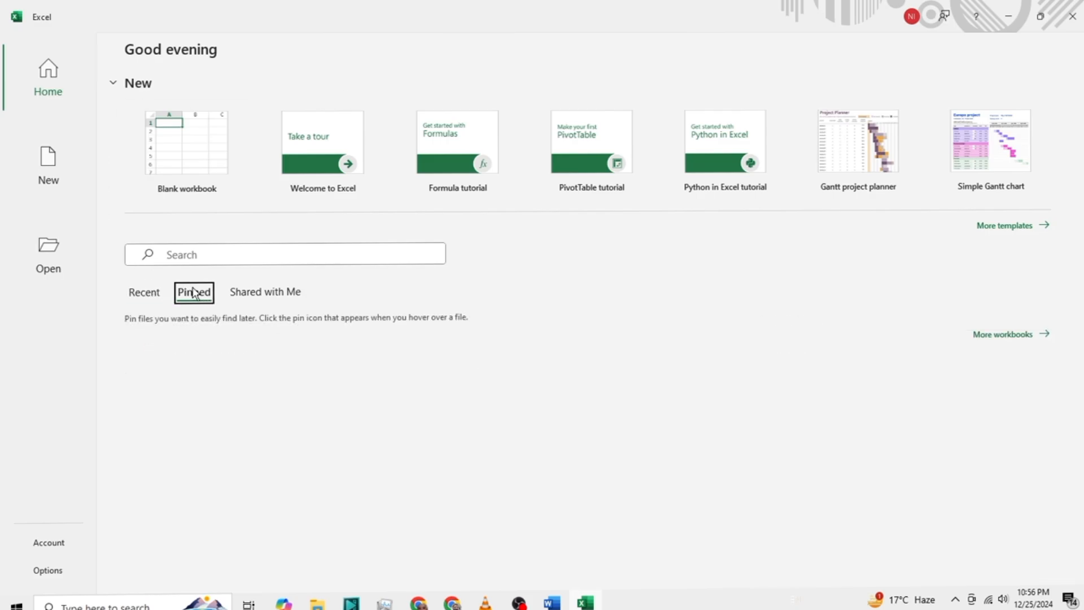
{"action": "left_click", "coordinate": [159, 292]}
{"action": "left_click", "coordinate": [198, 292]}
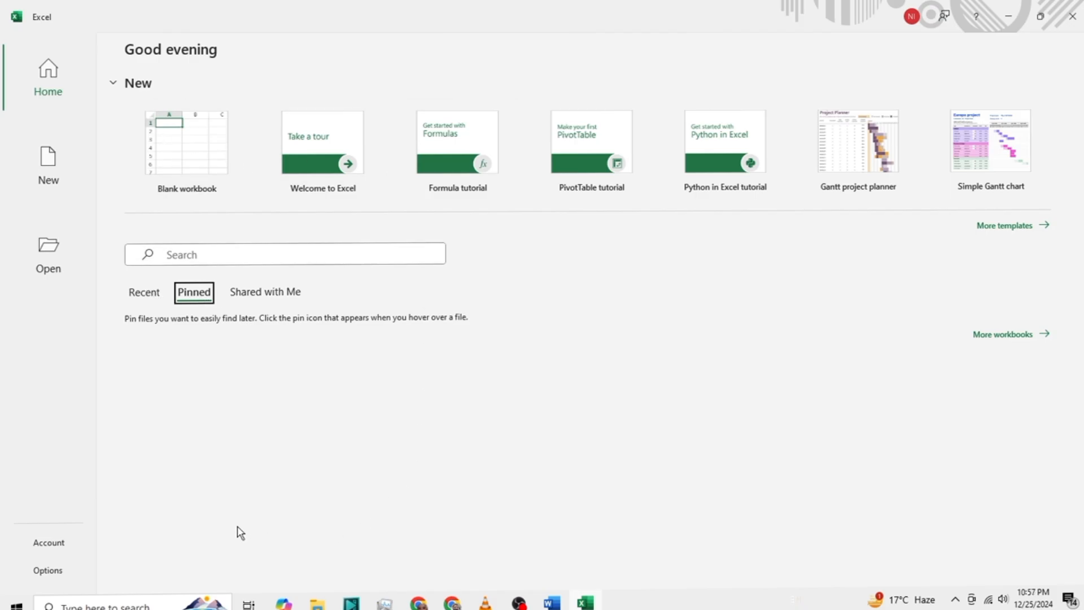
Browse the full gallery of Office templates available for creating a new workbook
{"action": "left_click", "coordinate": [50, 168]}
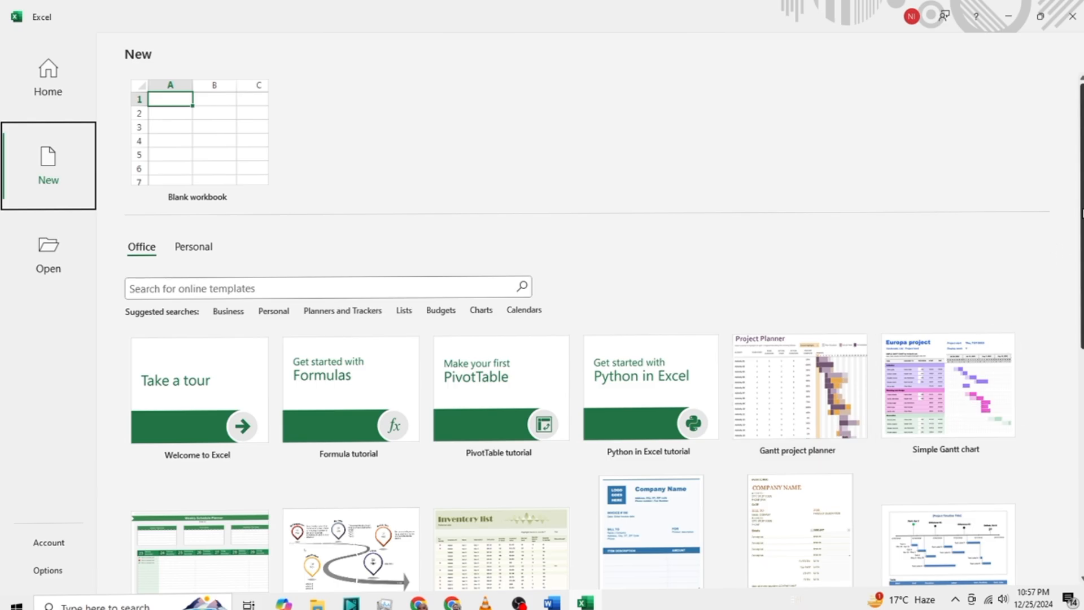
{"action": "scroll", "coordinate": [604, 333], "scroll_direction": "down", "scroll_amount": 5}
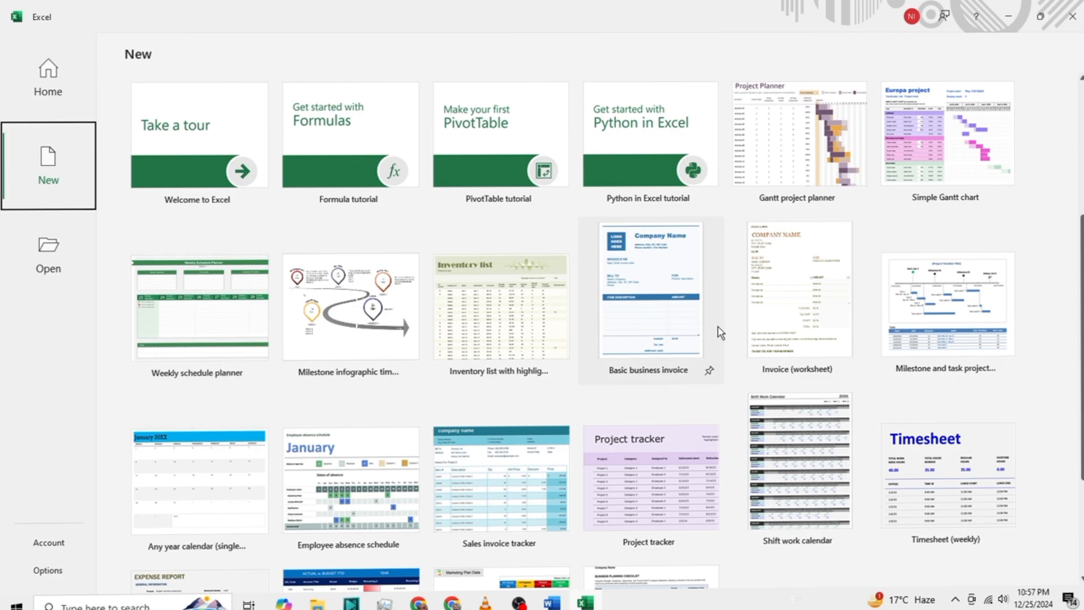
{"action": "scroll", "coordinate": [1080, 339], "scroll_direction": "down", "scroll_amount": 3}
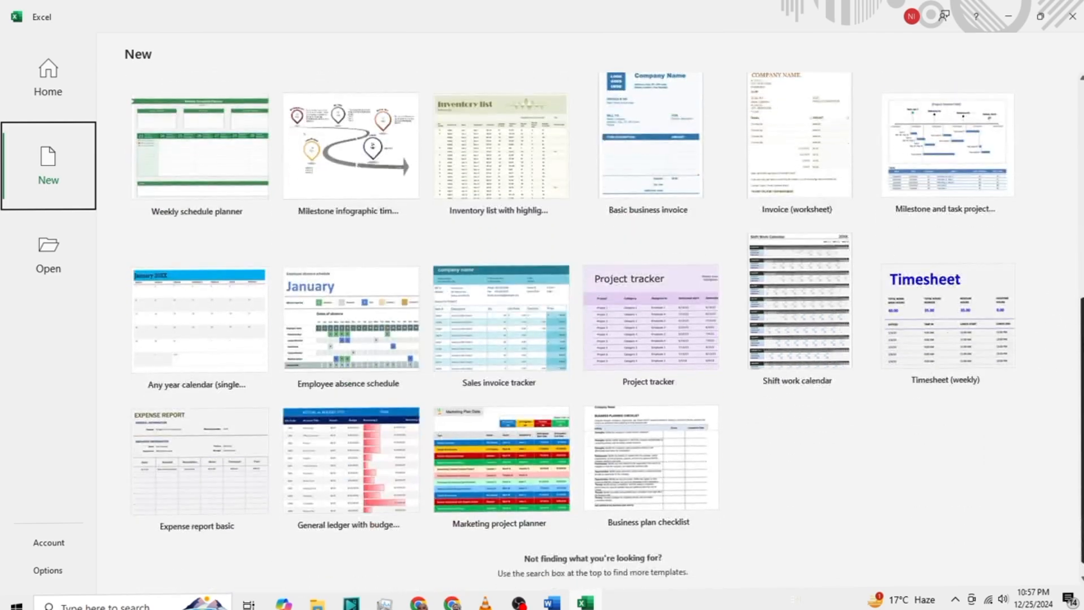
{"action": "scroll", "coordinate": [1080, 395], "scroll_direction": "up", "scroll_amount": 1}
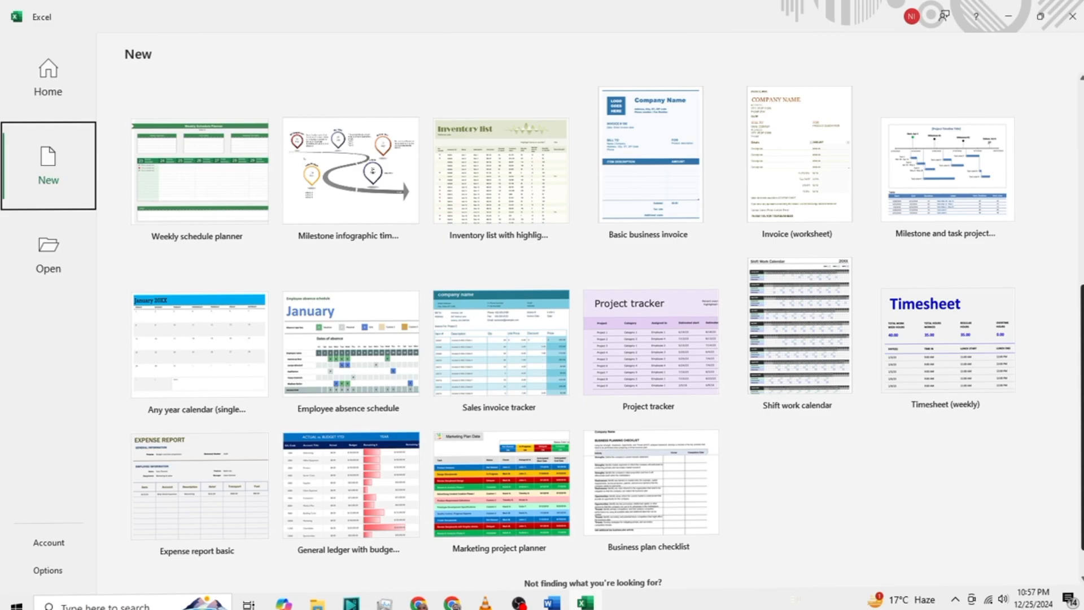
{"action": "scroll", "coordinate": [781, 254], "scroll_direction": "up", "scroll_amount": 6}
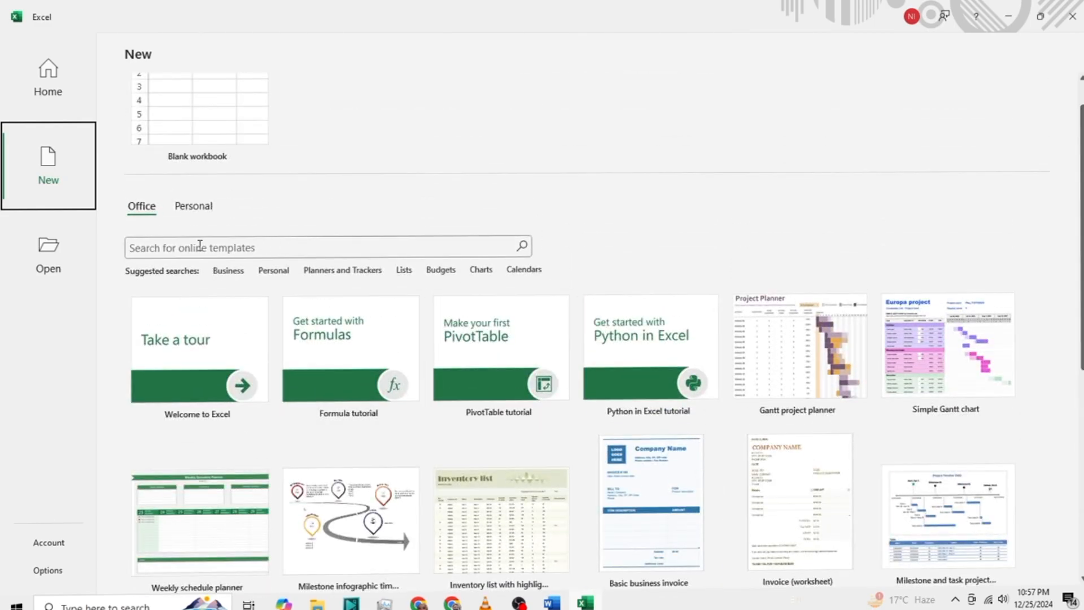
Compare the Personal and Office template collections and look at the online template search
{"action": "left_click", "coordinate": [203, 210]}
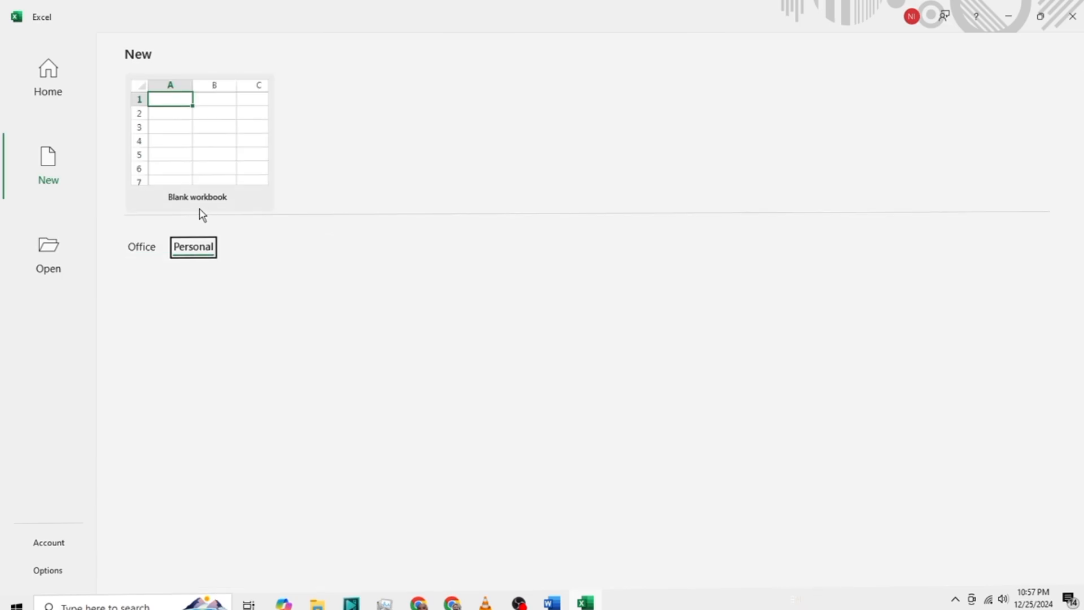
{"action": "left_click", "coordinate": [144, 250]}
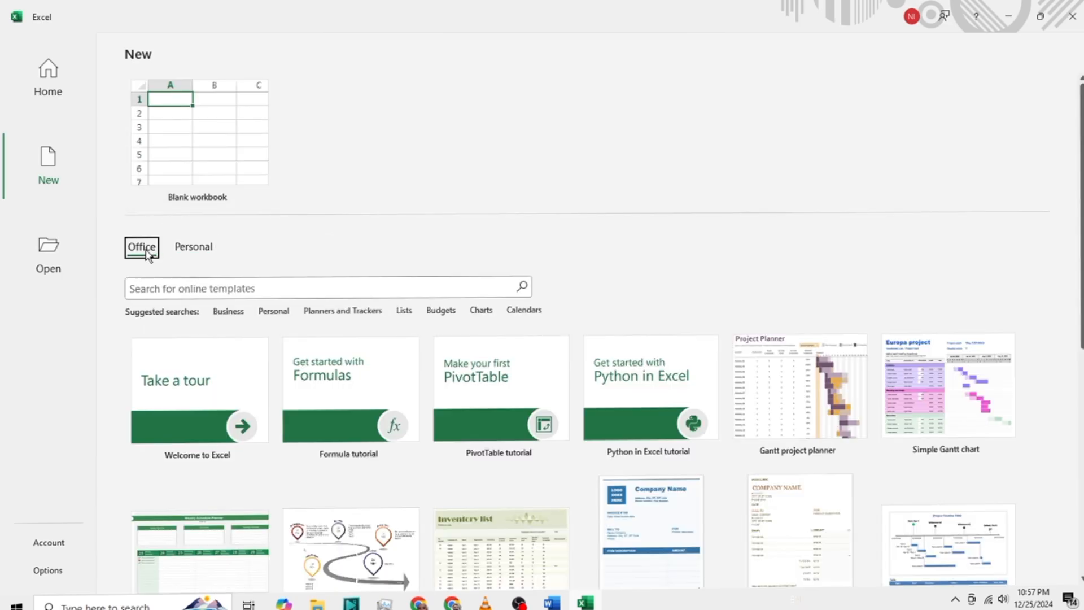
{"action": "left_click", "coordinate": [196, 291]}
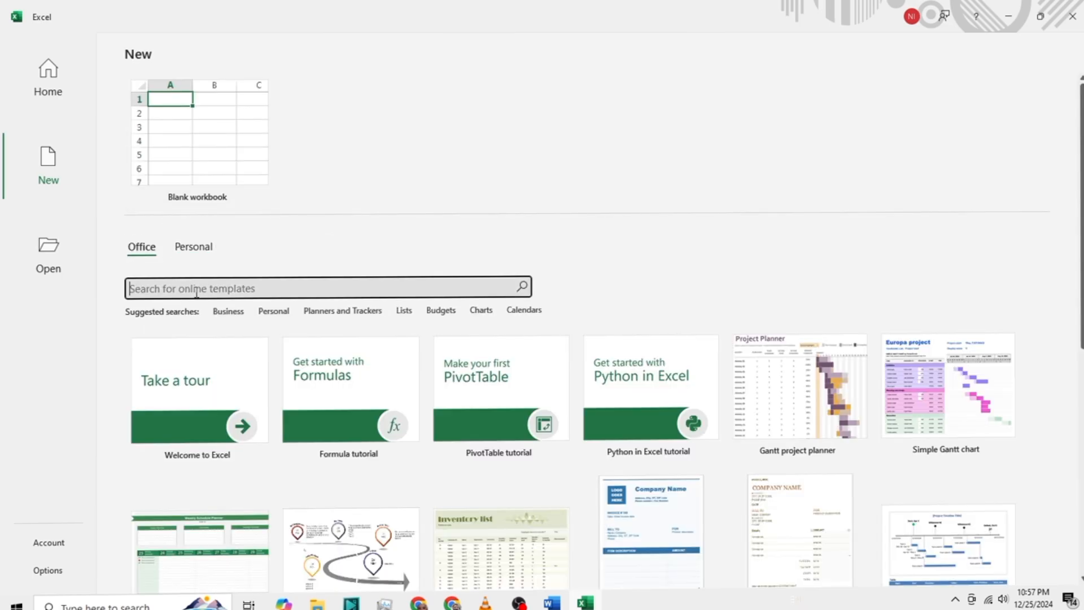
{"action": "left_click", "coordinate": [304, 250]}
Examine the Open locations This PC, Add a Place and Browse, dismissing the file dialog without opening anything
{"action": "left_click", "coordinate": [50, 249]}
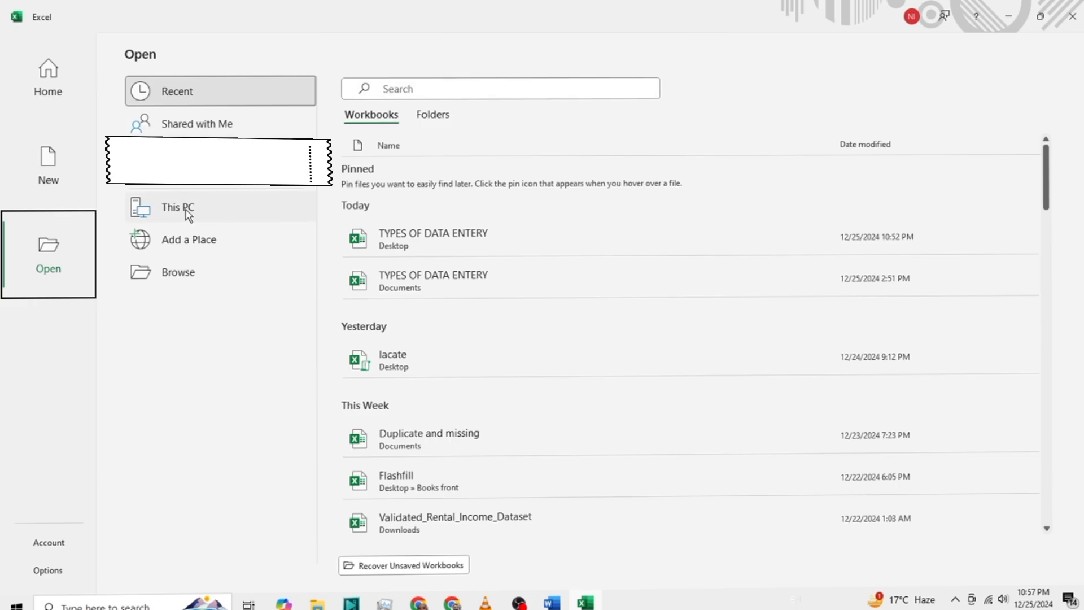
{"action": "left_click", "coordinate": [254, 212]}
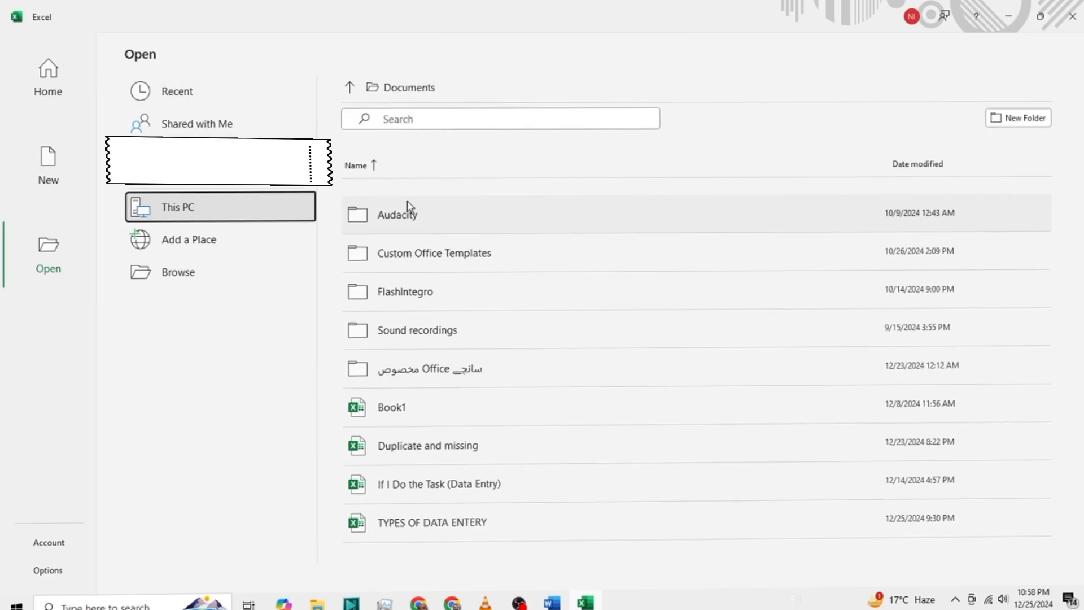
{"action": "left_click", "coordinate": [240, 249]}
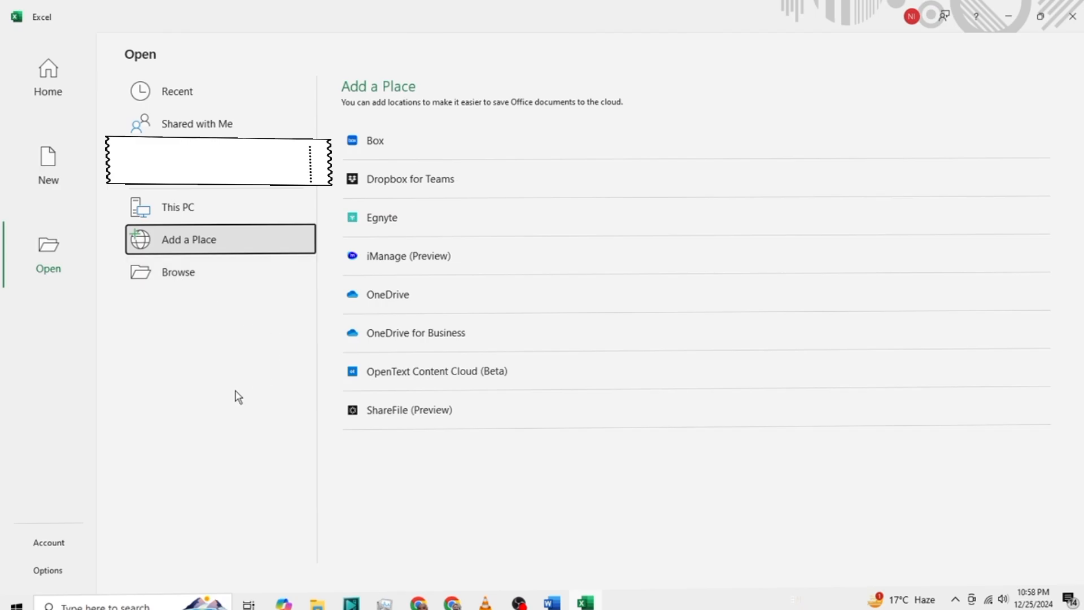
{"action": "left_click", "coordinate": [187, 284]}
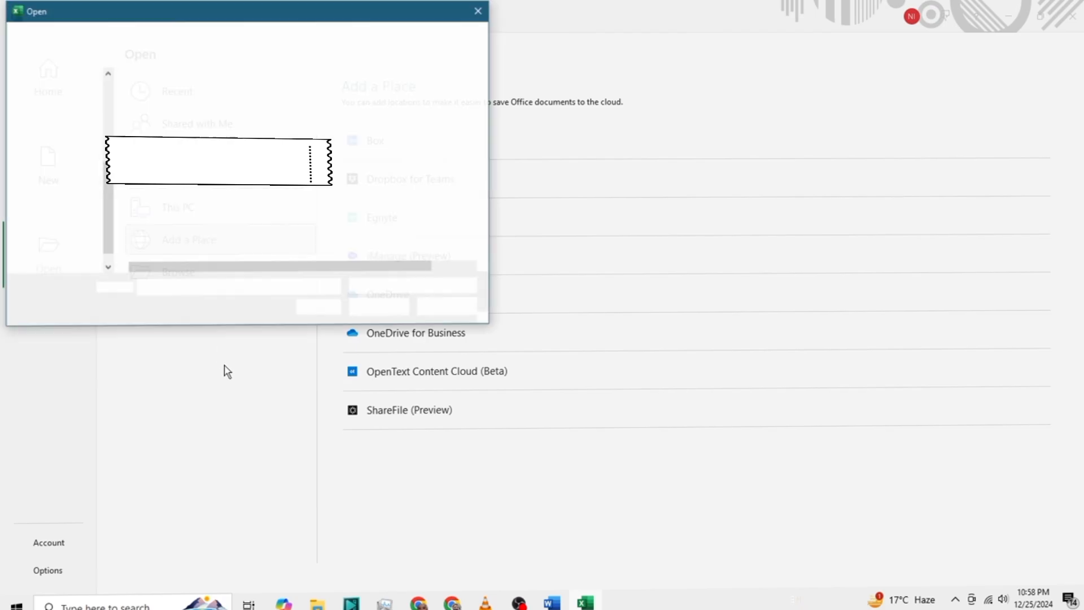
{"action": "left_click", "coordinate": [452, 310]}
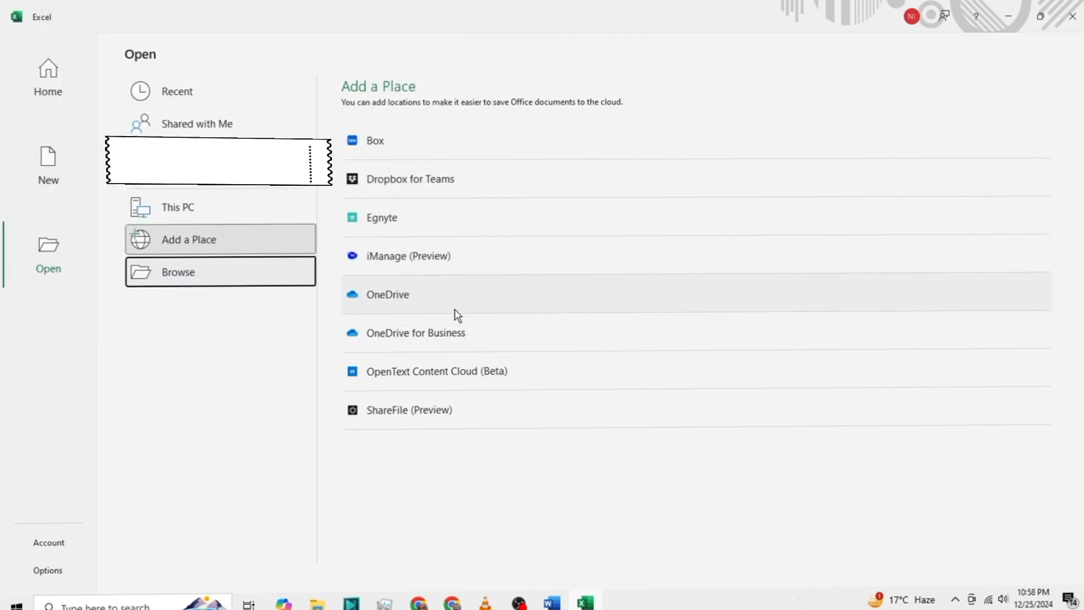
{"action": "left_click", "coordinate": [208, 344]}
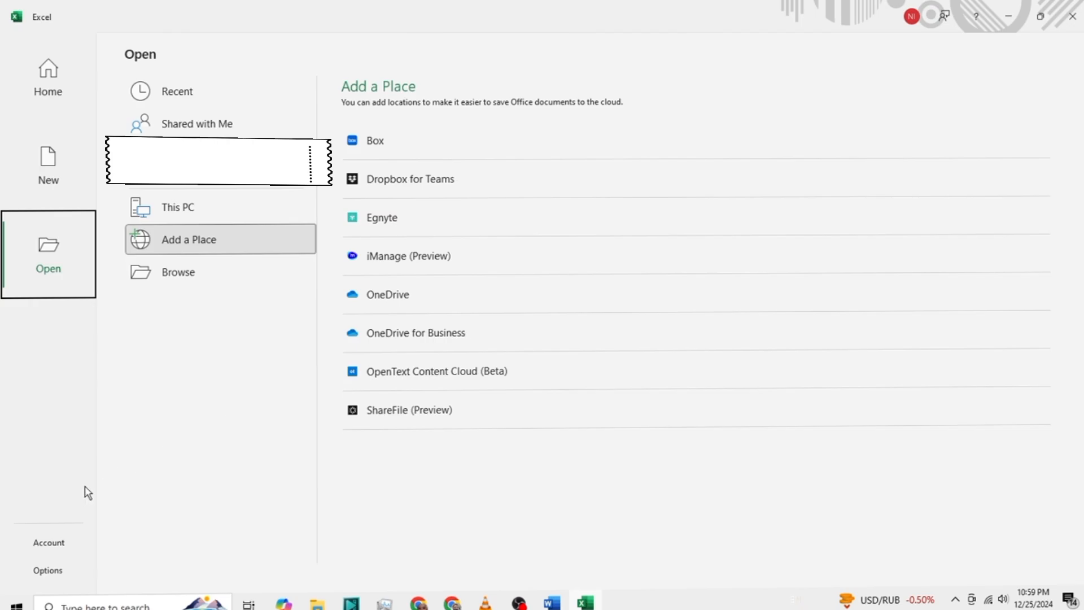
Open Excel Options and review the General, Save, Formulas and Advanced settings
{"action": "left_click", "coordinate": [53, 570]}
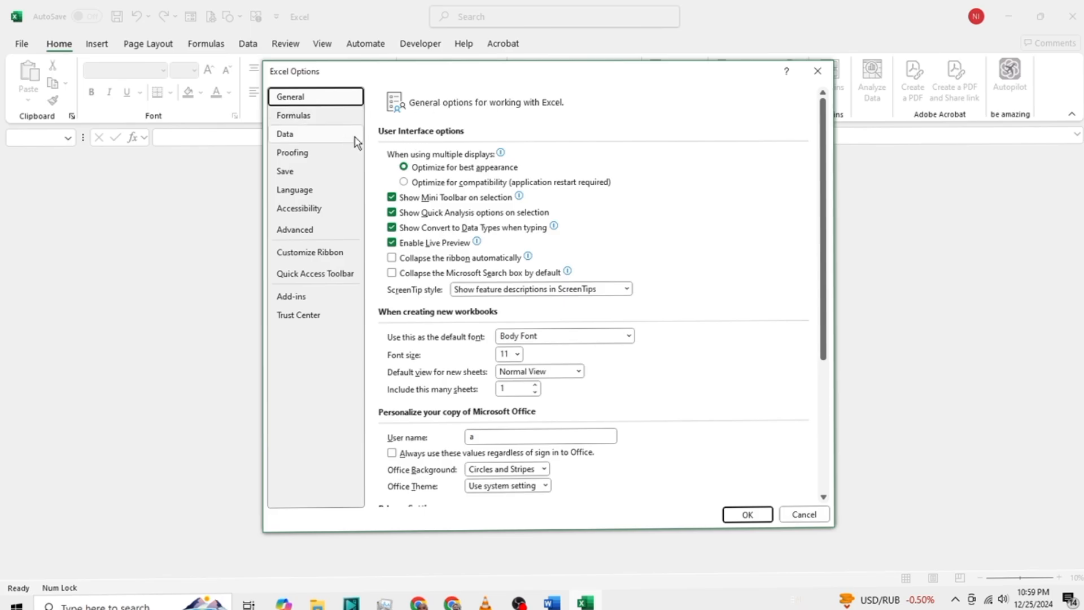
{"action": "left_click", "coordinate": [299, 172]}
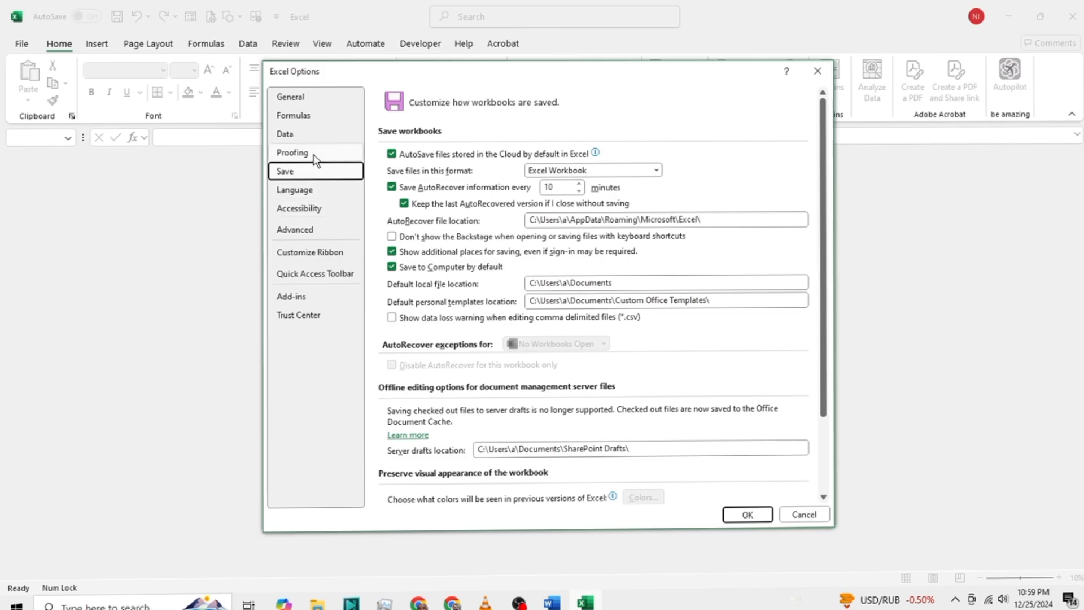
{"action": "left_click", "coordinate": [339, 116]}
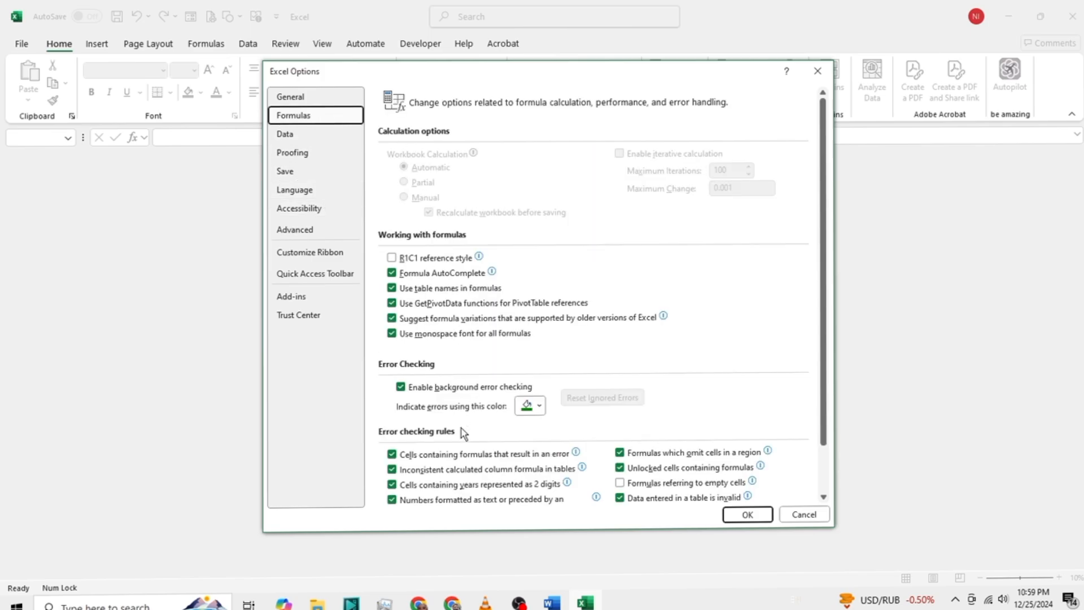
{"action": "left_click", "coordinate": [325, 236]}
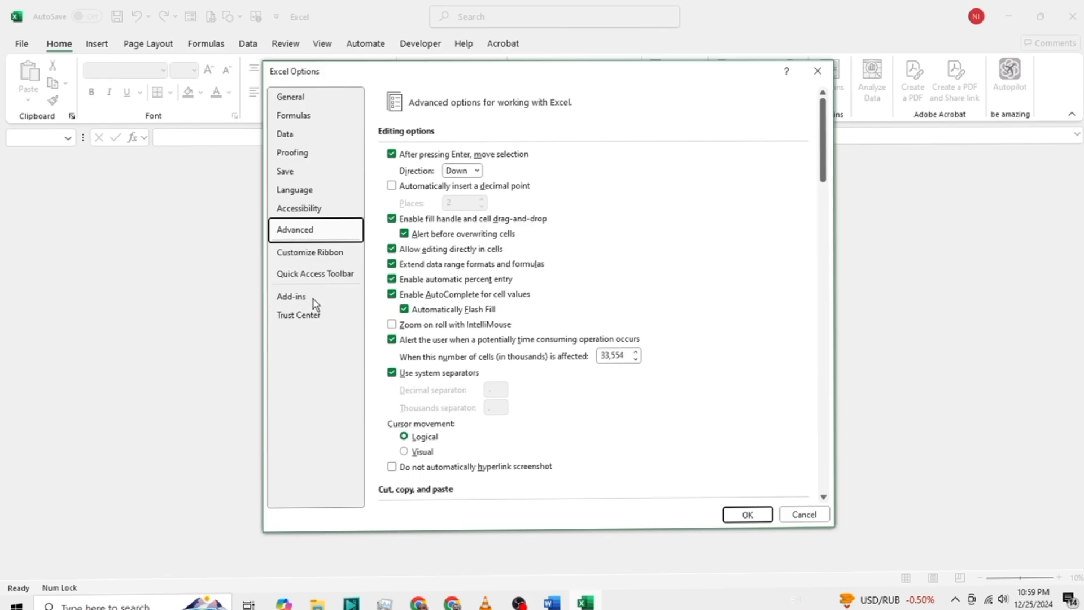
Try an AutoRecover interval of 8 minutes in the Save options and discard the change
{"action": "left_click", "coordinate": [309, 172]}
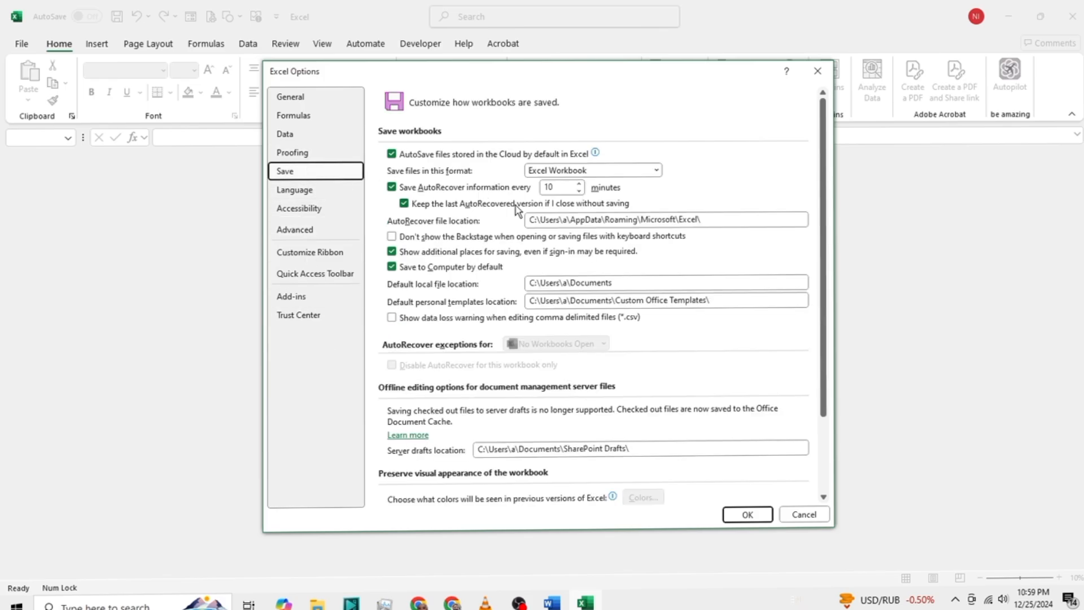
{"action": "left_click", "coordinate": [579, 191]}
{"action": "left_click", "coordinate": [579, 191]}
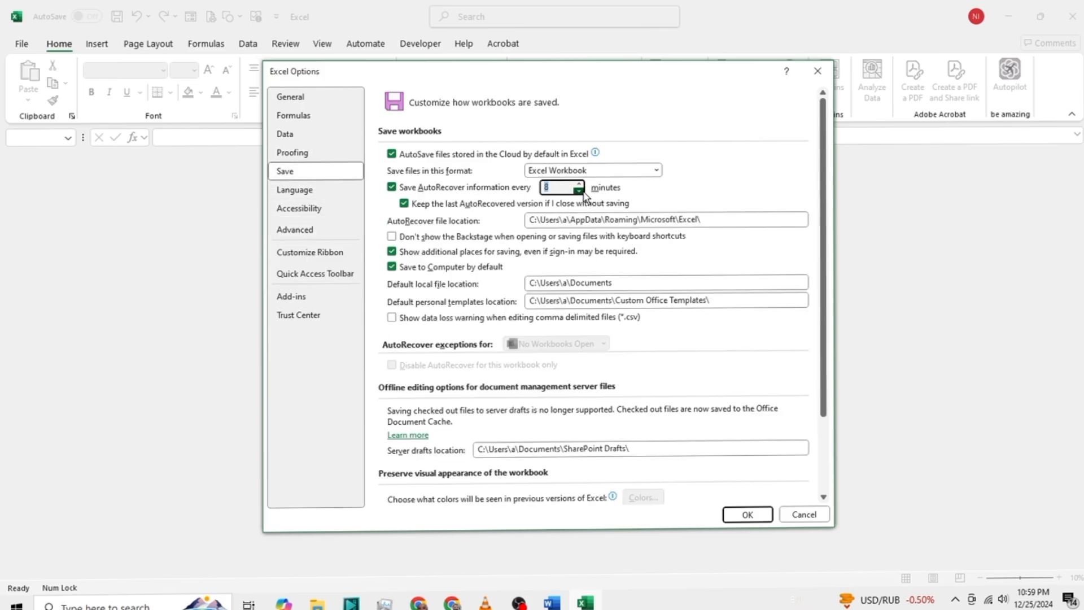
{"action": "left_click", "coordinate": [804, 516]}
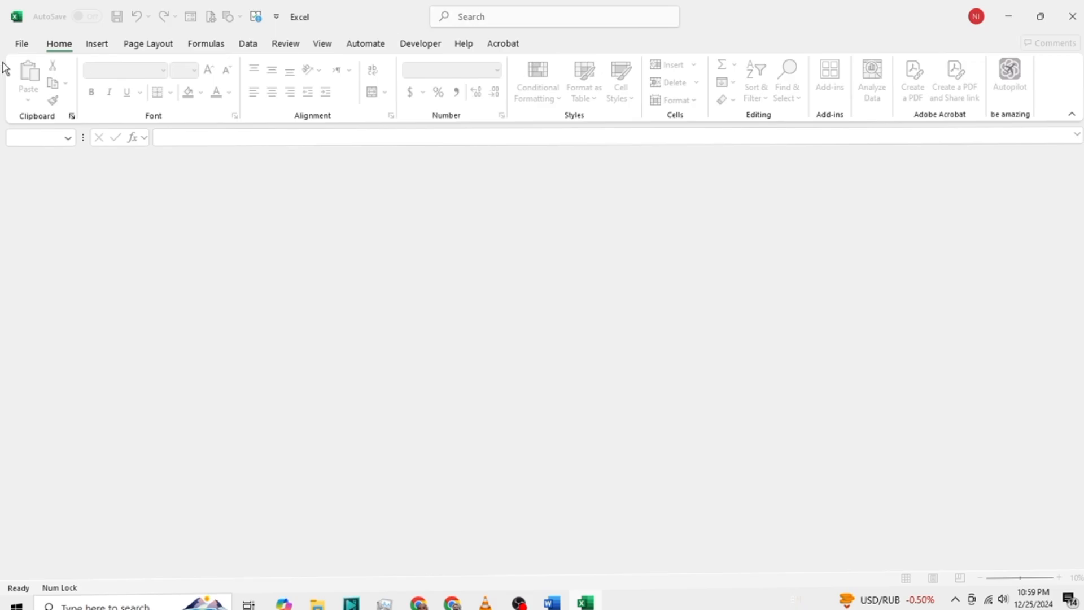
Create a blank workbook and select a few cells in its empty grid, ending on L9
{"action": "left_click", "coordinate": [20, 44]}
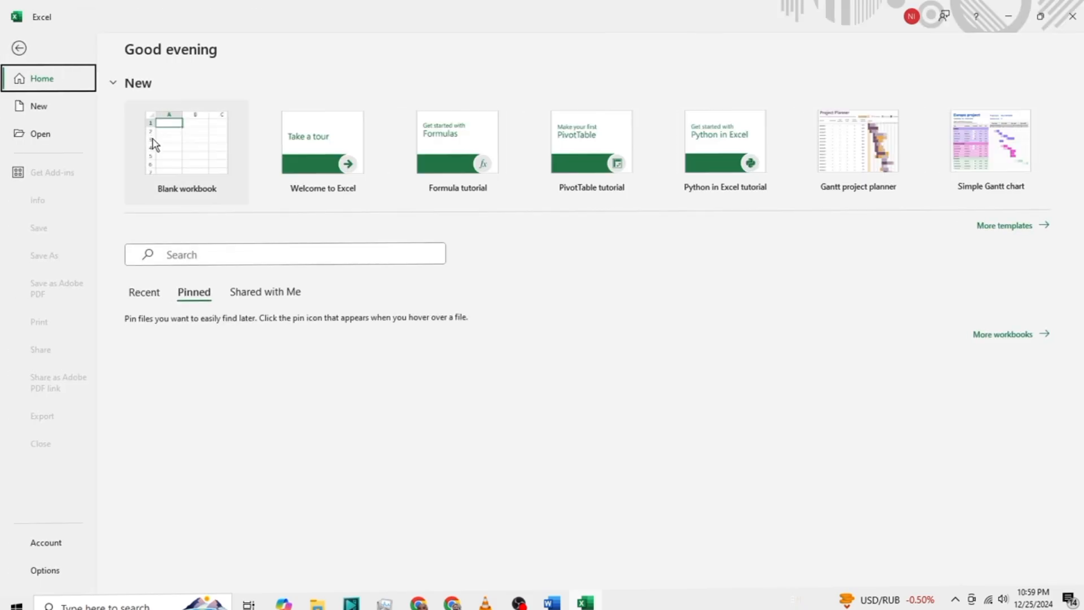
{"action": "left_click", "coordinate": [172, 160]}
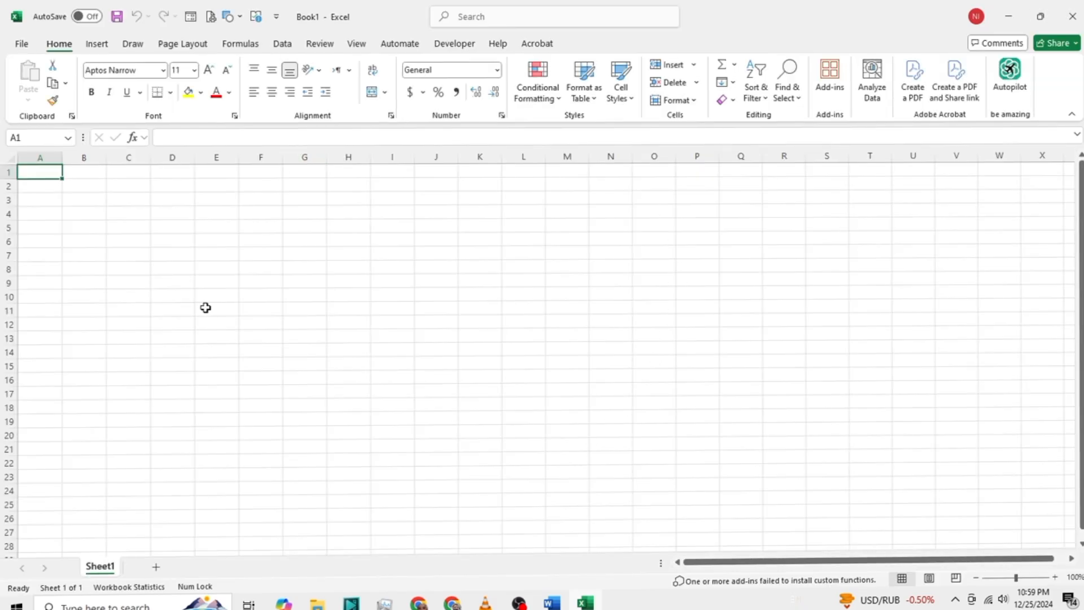
{"action": "left_click", "coordinate": [126, 189]}
{"action": "left_click", "coordinate": [144, 270]}
{"action": "left_click", "coordinate": [525, 283]}
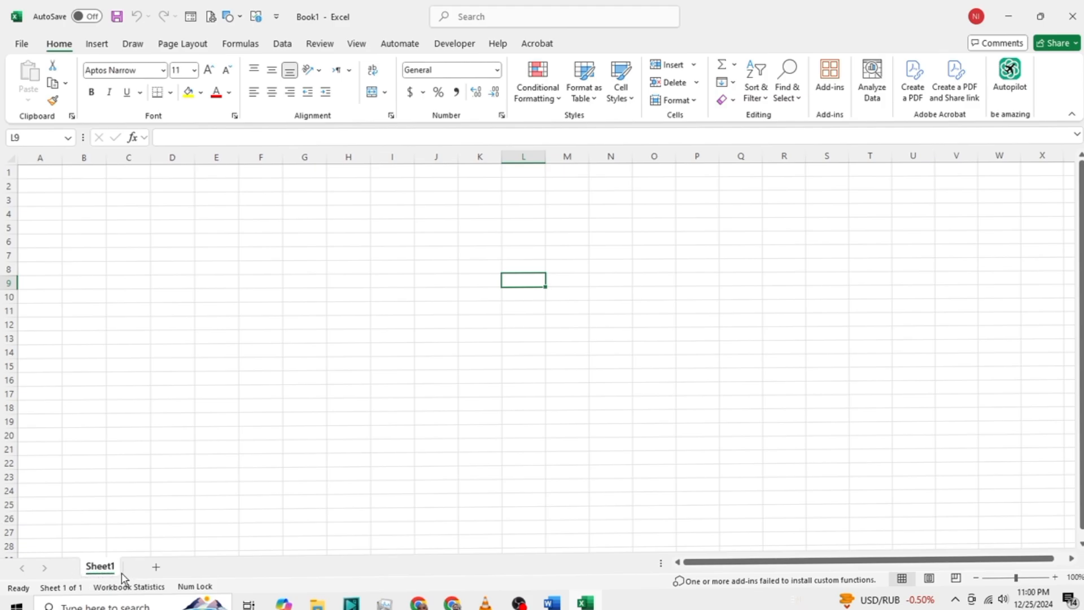
Add three more worksheets to the new workbook after Sheet1
{"action": "left_click", "coordinate": [154, 570]}
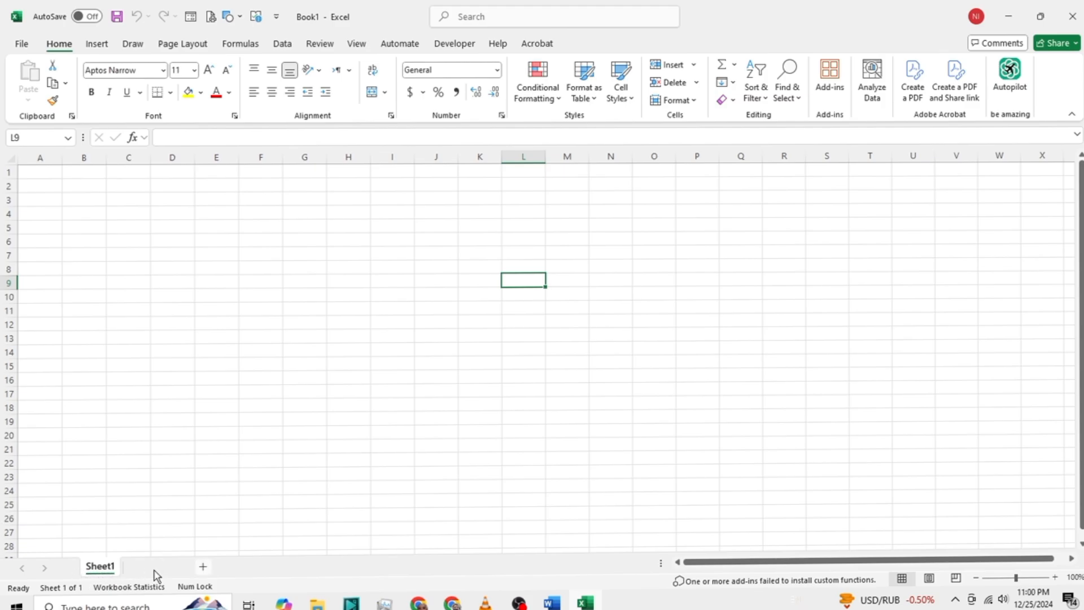
{"action": "left_click", "coordinate": [206, 569]}
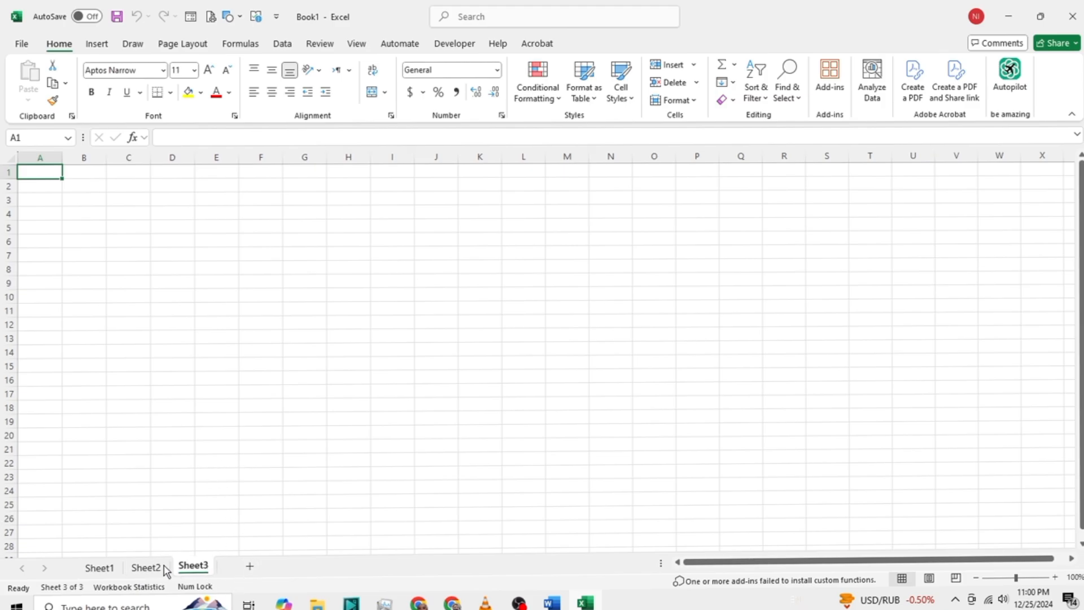
{"action": "left_click", "coordinate": [249, 568]}
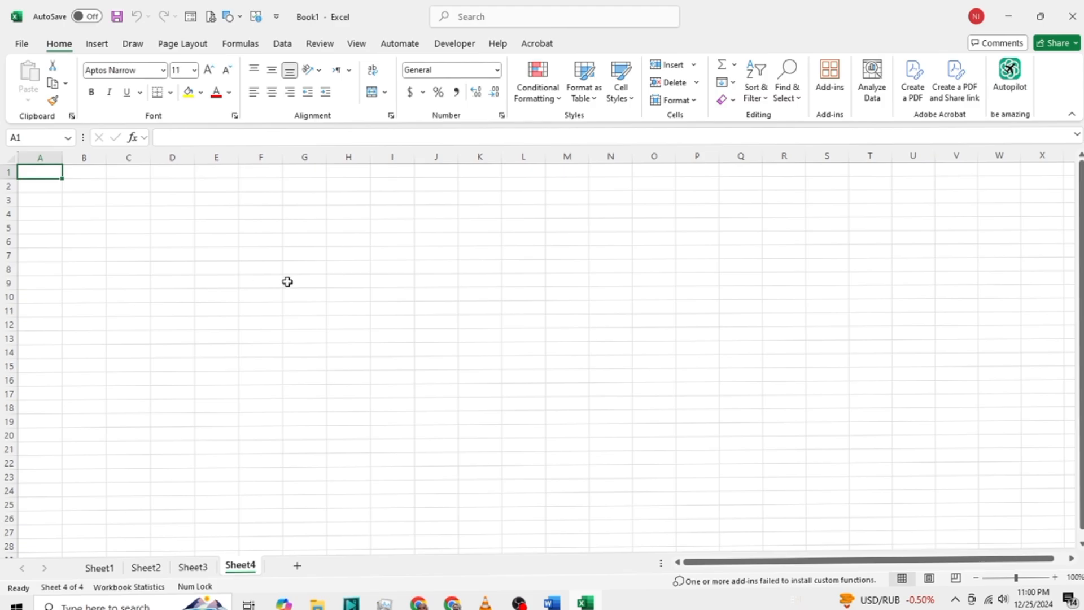
Rename Sheet1 to "sale data 2024" and select cell E10 on it
{"action": "double_click", "coordinate": [100, 567]}
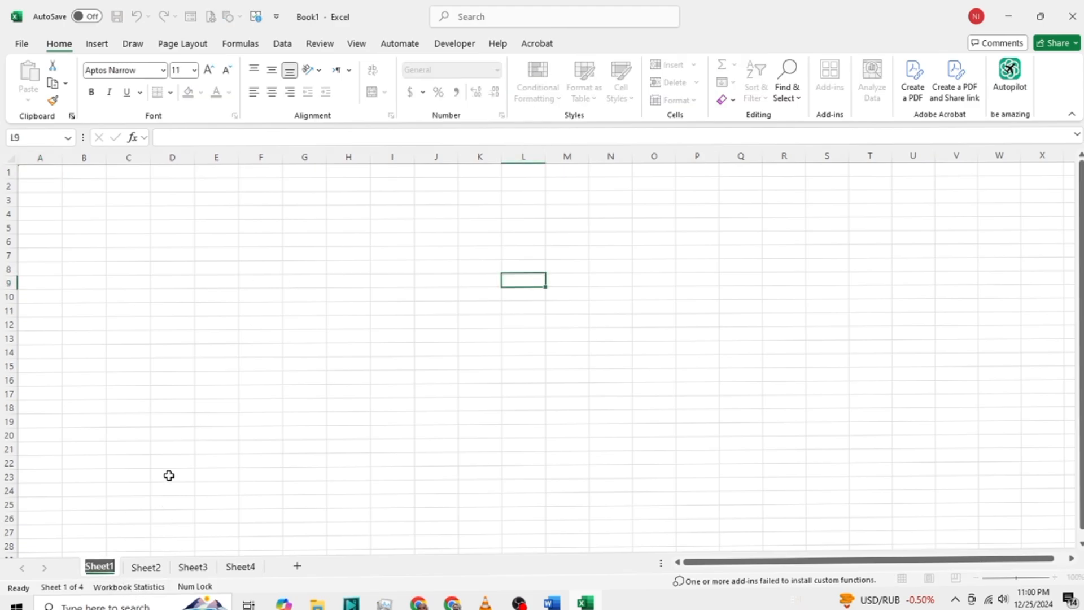
{"action": "type", "text": "sale data"}
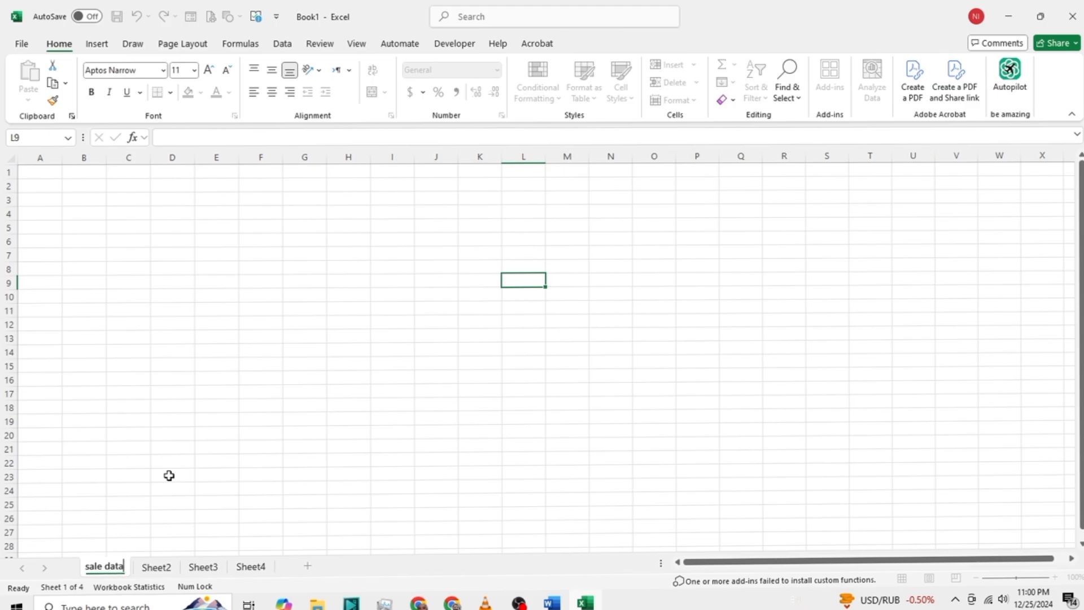
{"action": "key", "text": "Return"}
{"action": "type", "text": "2024"}
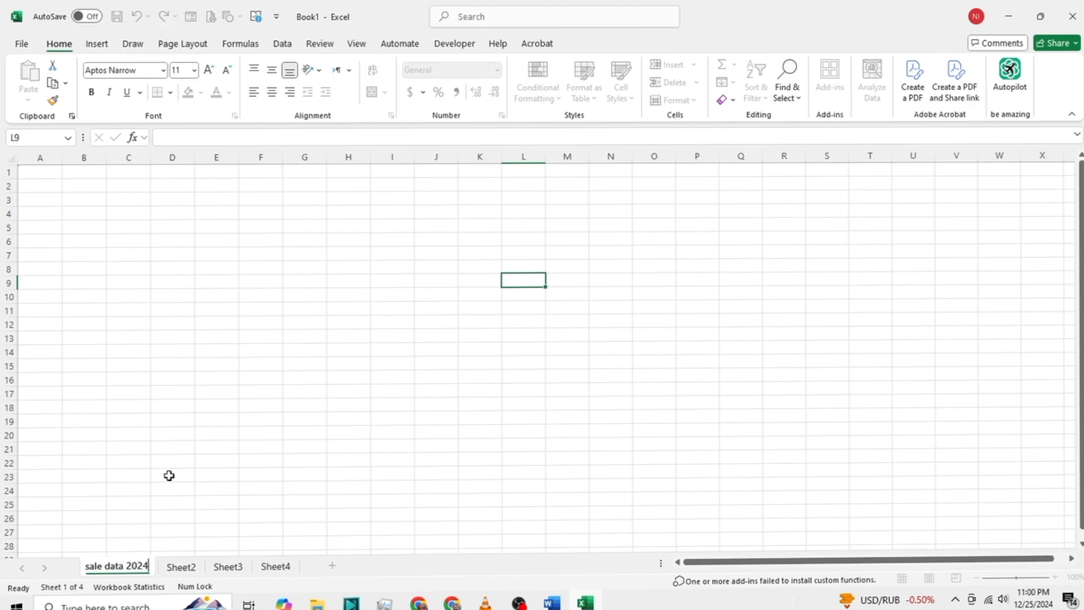
{"action": "left_click", "coordinate": [169, 475]}
{"action": "left_click", "coordinate": [218, 294]}
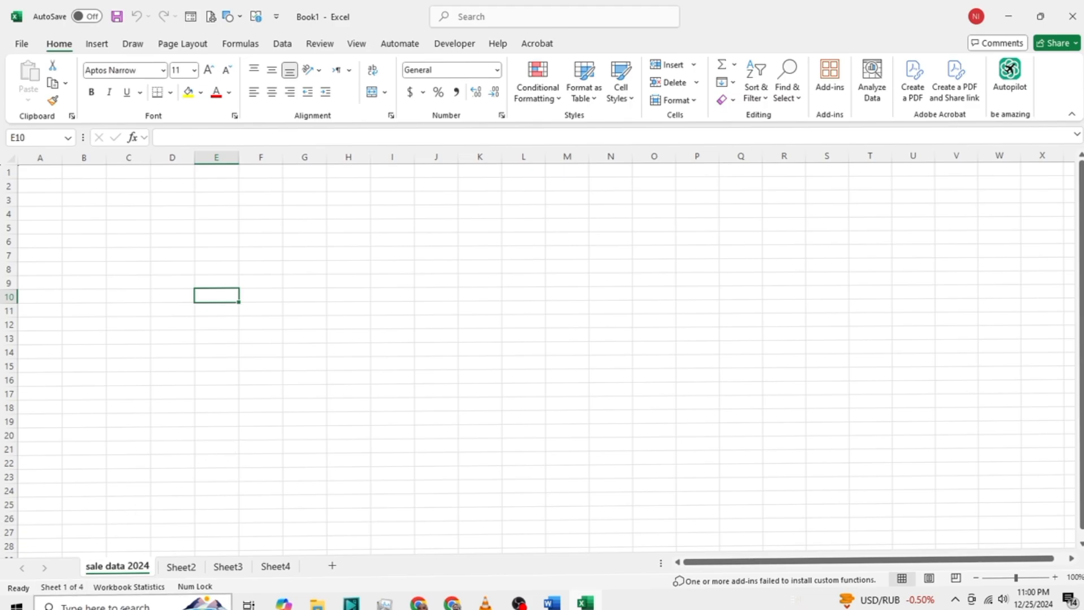
Launch another Excel window from Windows search, look at its Open page, and close that window
{"action": "left_click", "coordinate": [120, 607]}
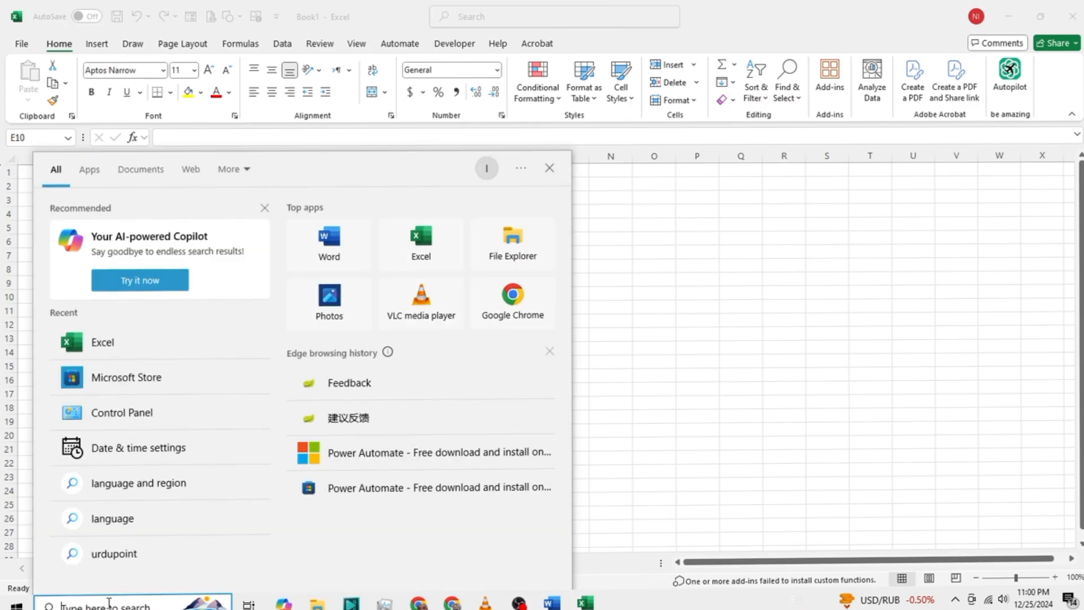
{"action": "left_click", "coordinate": [417, 266]}
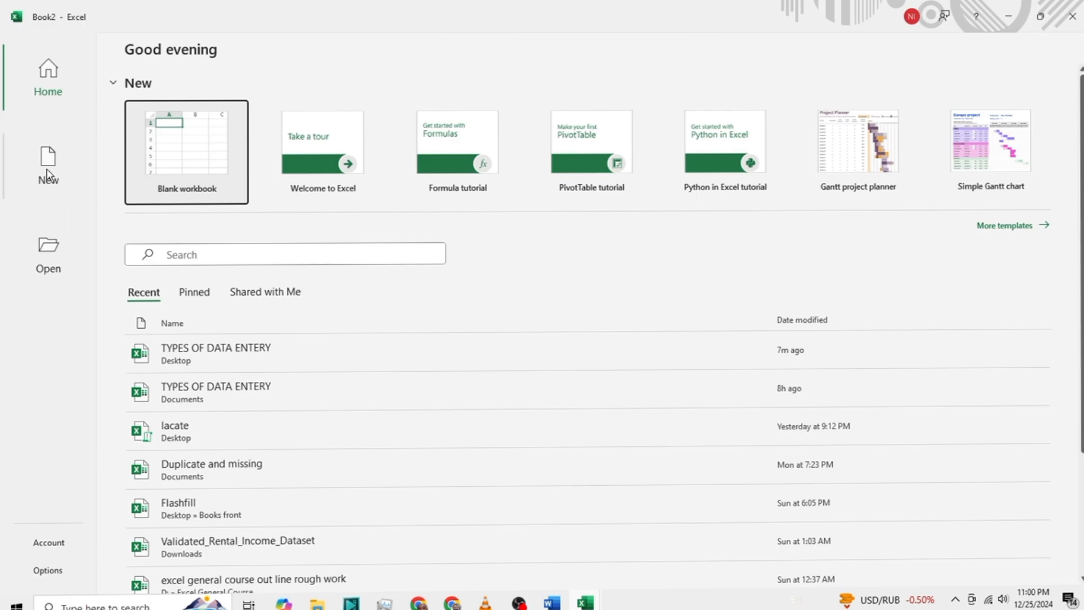
{"action": "left_click", "coordinate": [56, 266]}
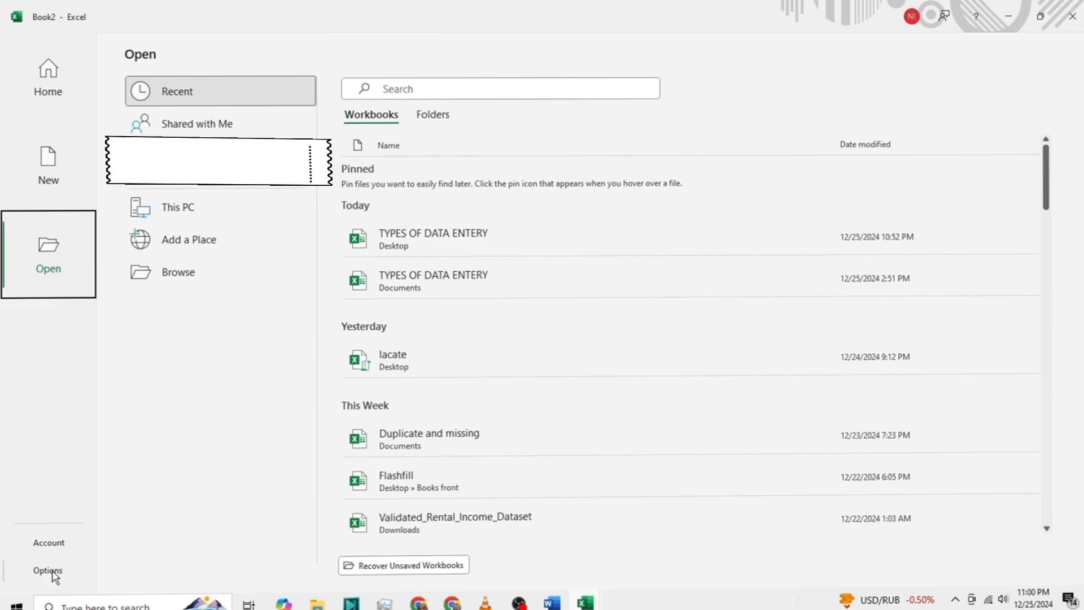
{"action": "left_click", "coordinate": [1074, 19]}
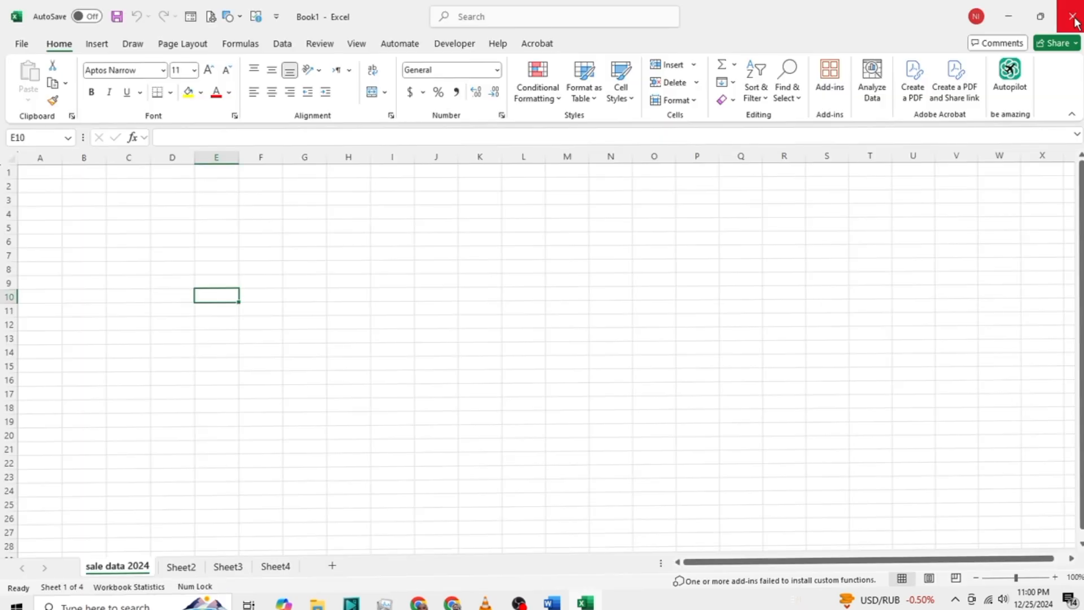
Open the recent workbook TYPES OF DATA ENTERY stored on the Desktop
{"action": "left_click", "coordinate": [397, 349]}
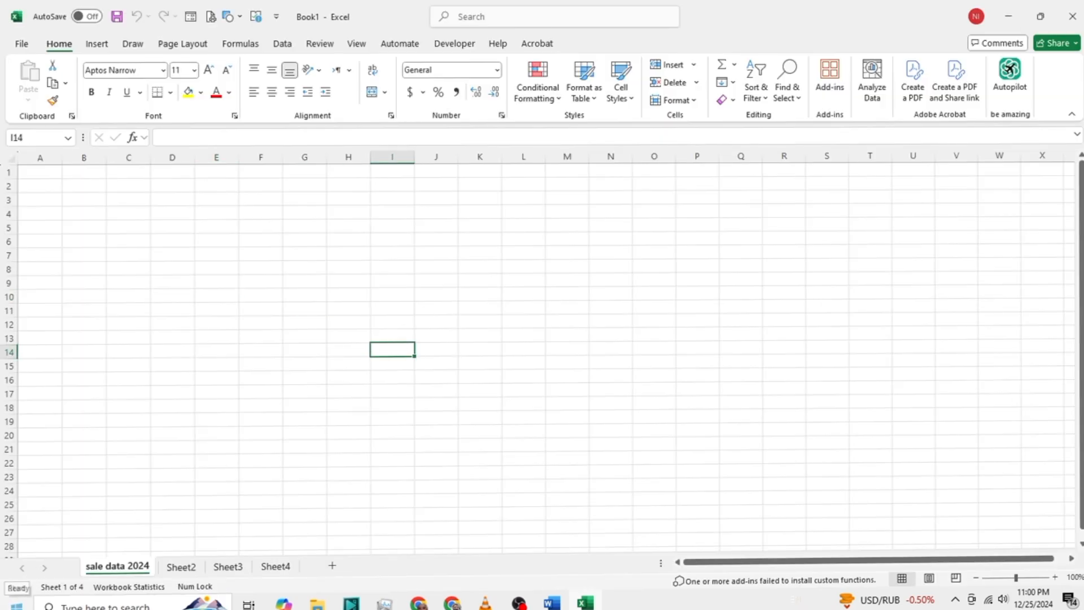
{"action": "left_click", "coordinate": [22, 45]}
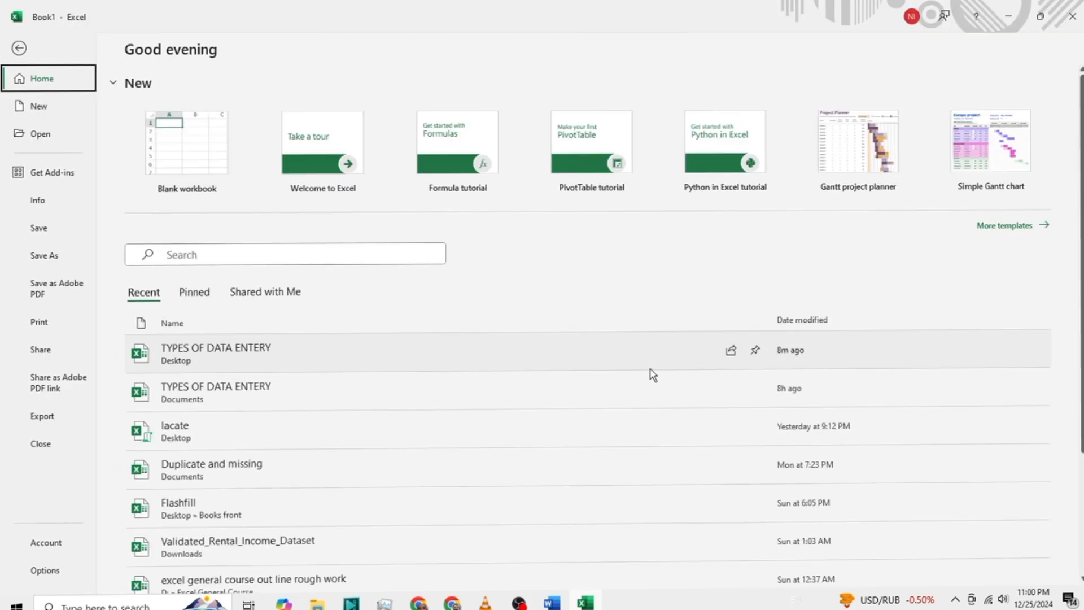
{"action": "left_click", "coordinate": [480, 360]}
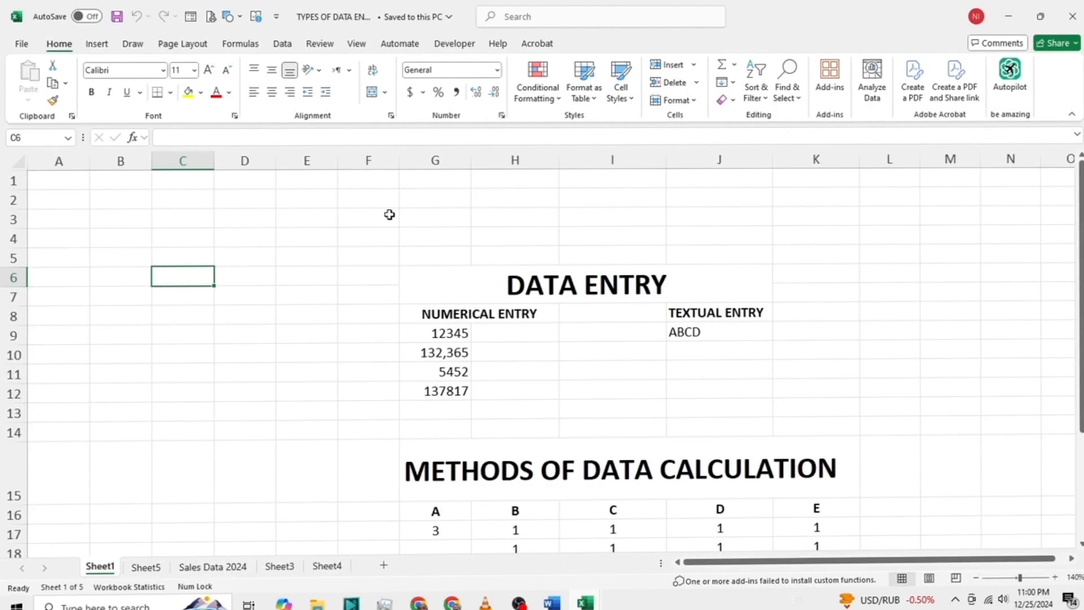
{"action": "left_click", "coordinate": [160, 375]}
{"action": "left_click", "coordinate": [96, 386]}
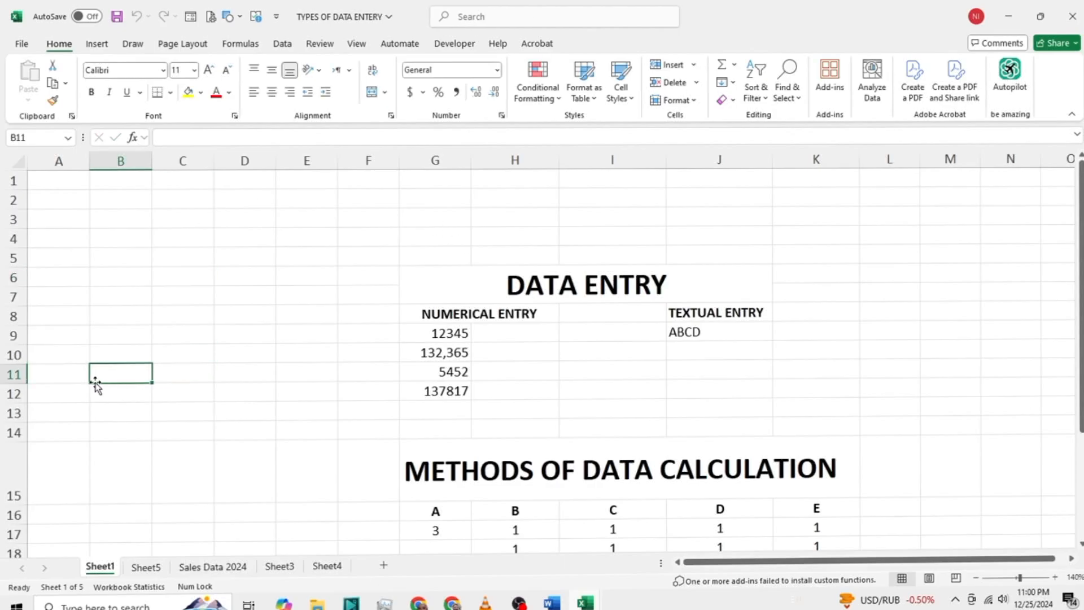
{"action": "left_click", "coordinate": [63, 377]}
{"action": "left_click", "coordinate": [61, 246]}
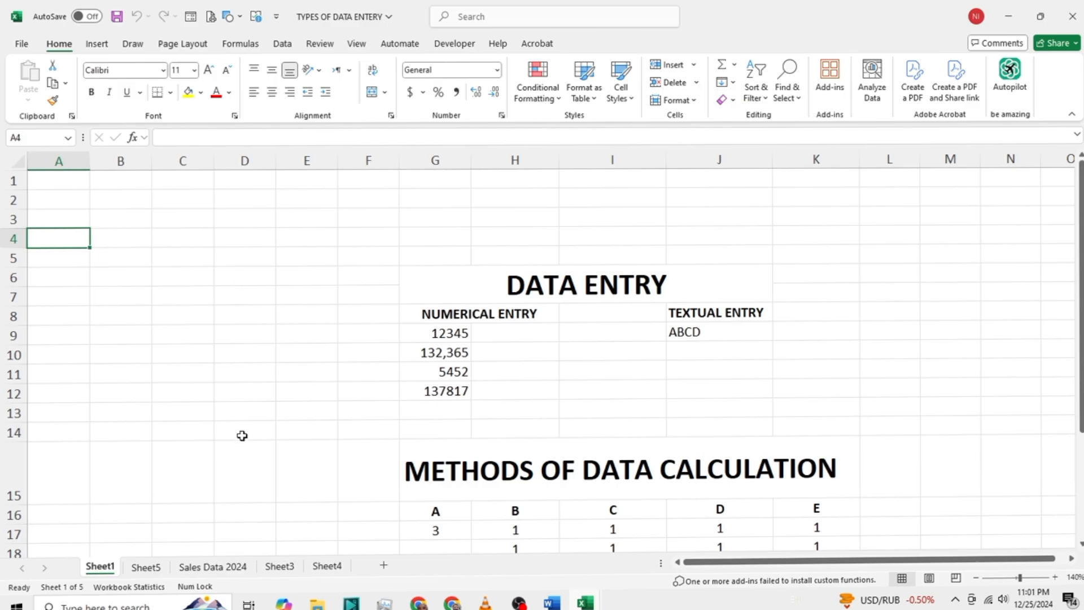
{"action": "left_click", "coordinate": [67, 181]}
{"action": "left_click", "coordinate": [72, 240]}
{"action": "left_click", "coordinate": [117, 311]}
{"action": "left_click", "coordinate": [89, 377]}
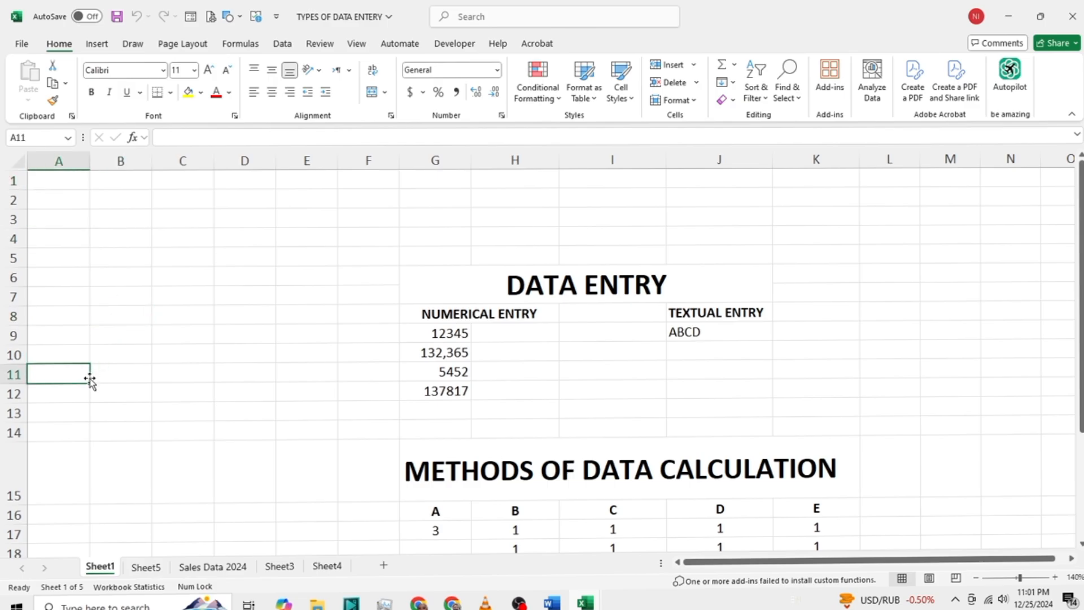
{"action": "left_click", "coordinate": [220, 279]}
{"action": "left_click", "coordinate": [192, 317]}
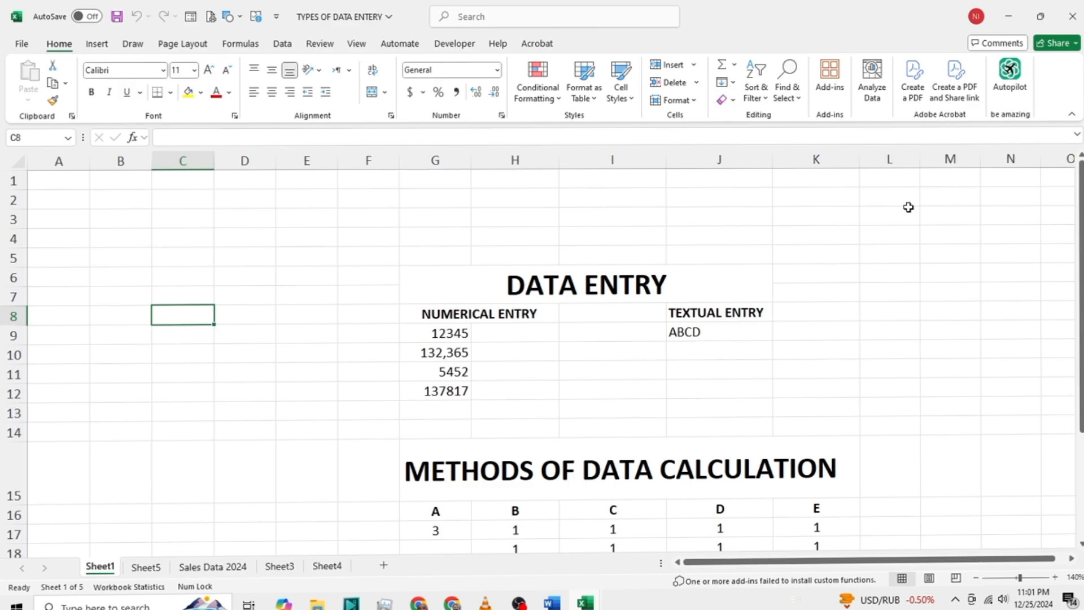
Select cell I3 and move the active cell one cell at a time along row 3 and up to A1
{"action": "left_click", "coordinate": [821, 209]}
{"action": "left_click", "coordinate": [633, 210]}
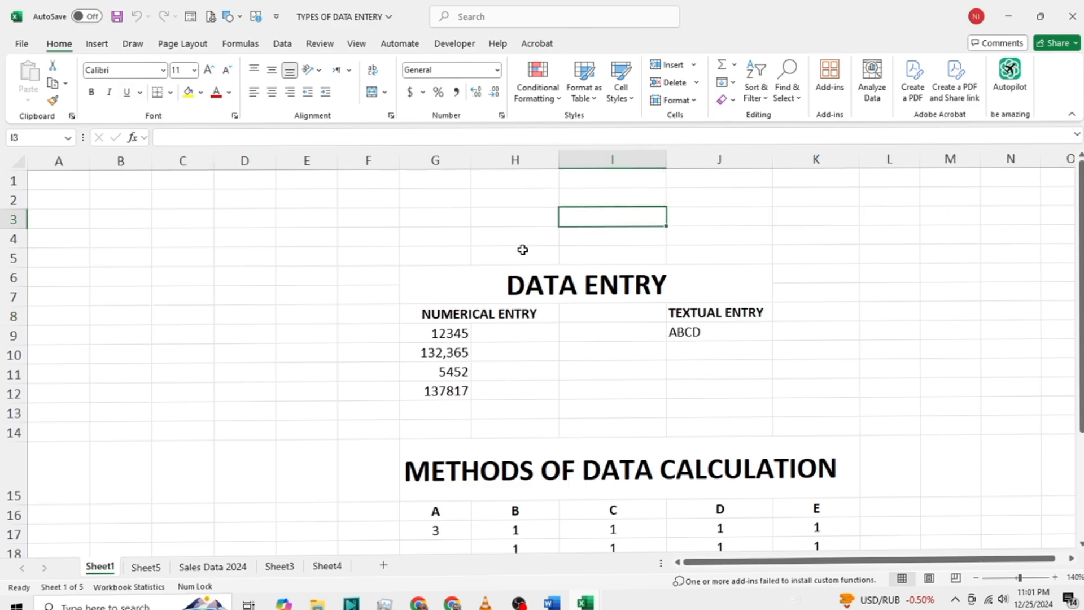
{"action": "key", "text": "Left"}
{"action": "key", "text": "Left"}
{"action": "key", "text": "Left"}
{"action": "key", "text": "Left"}
{"action": "key", "text": "Left"}
{"action": "key", "text": "Left"}
{"action": "key", "text": "Left"}
{"action": "key", "text": "Left"}
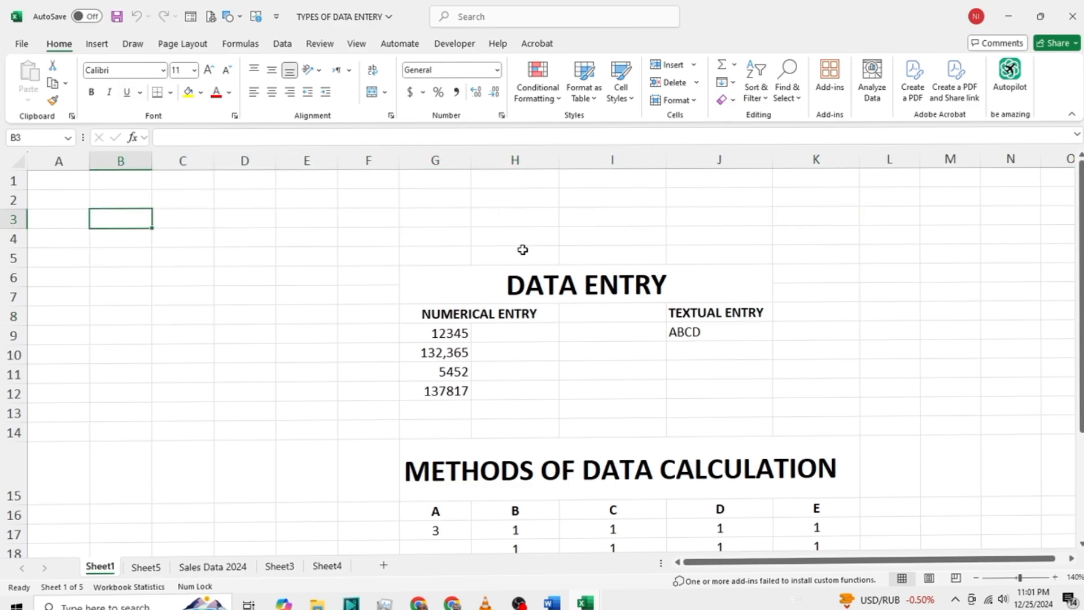
{"action": "key", "text": "Up"}
{"action": "key", "text": "Up"}
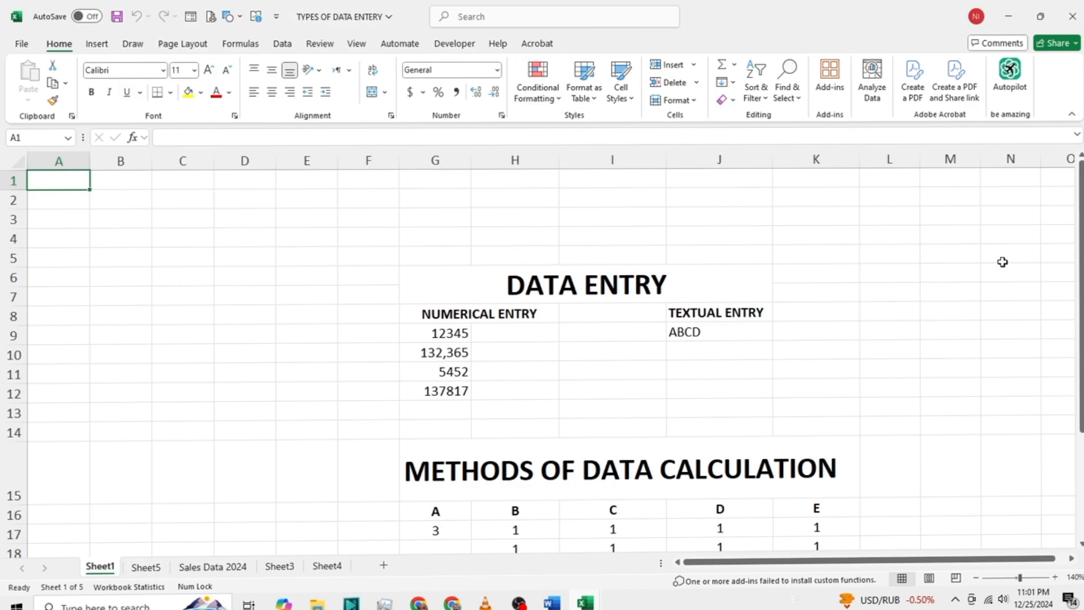
{"action": "left_click", "coordinate": [306, 256]}
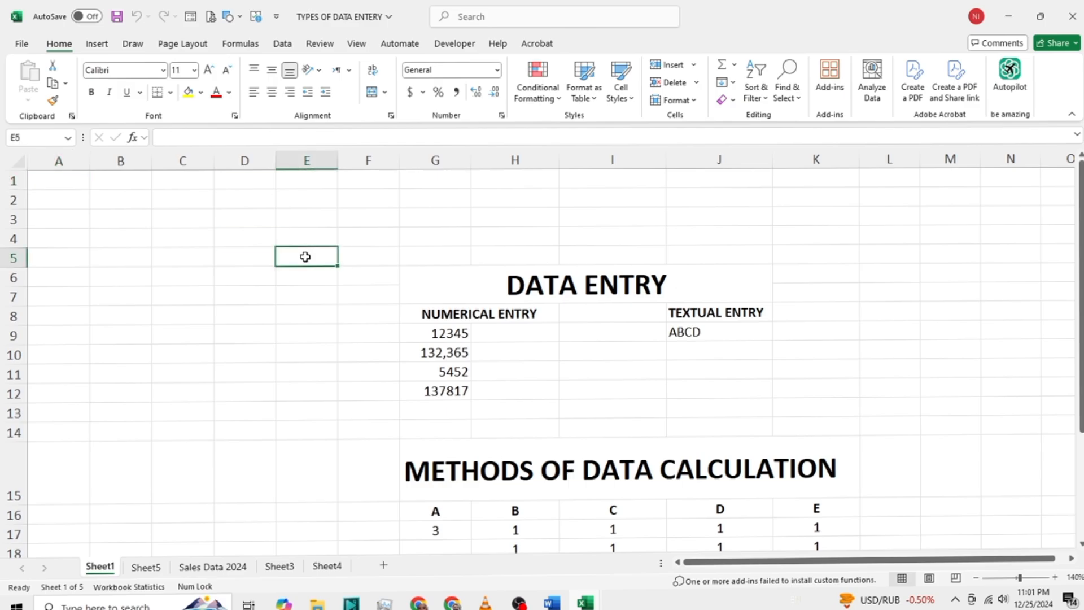
{"action": "left_click", "coordinate": [299, 322]}
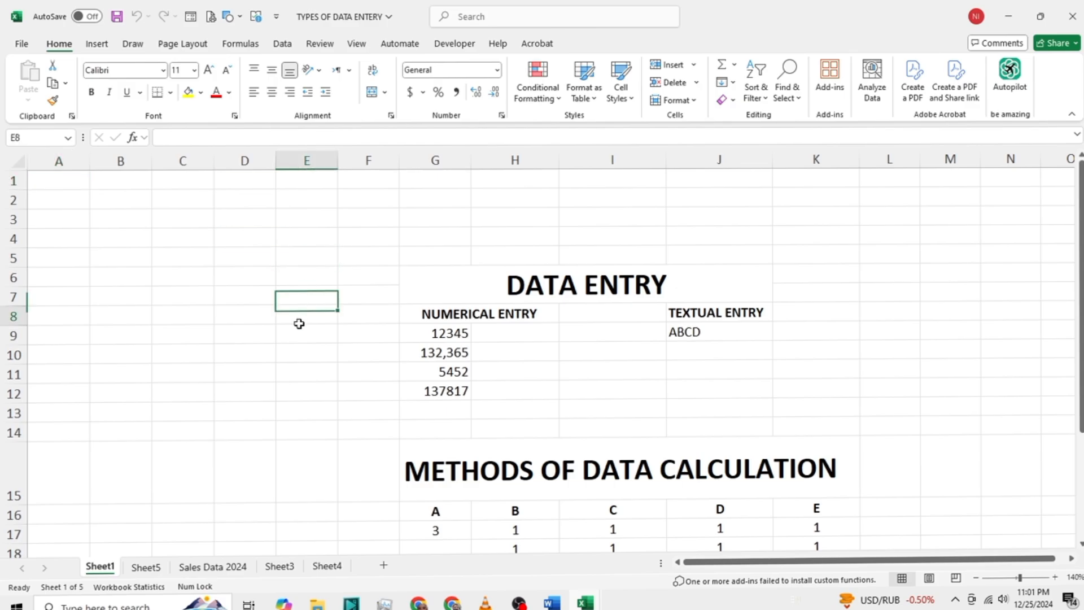
{"action": "left_click", "coordinate": [307, 200]}
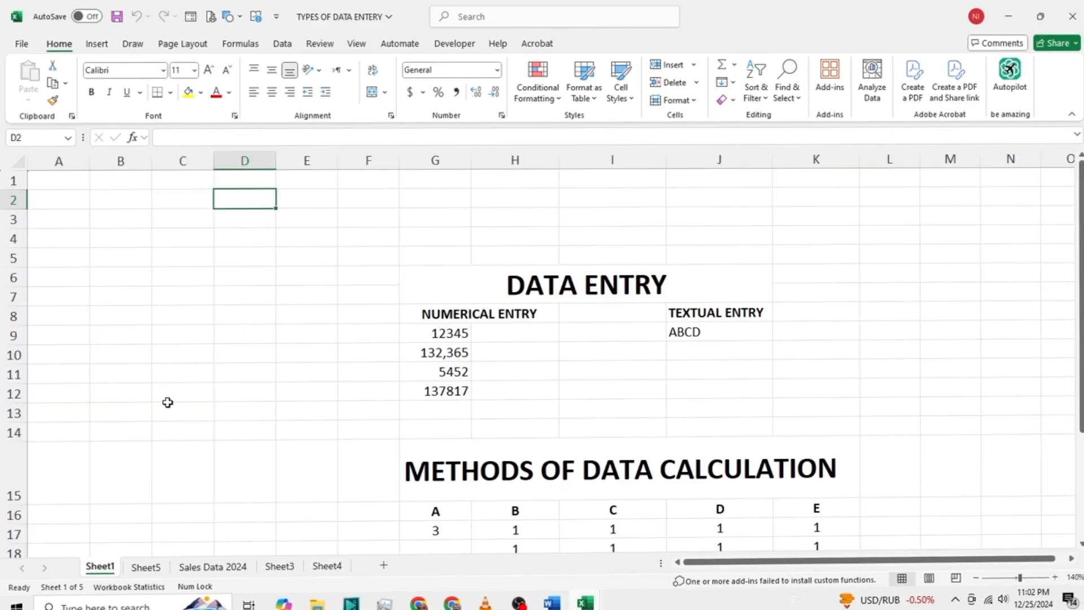
{"action": "left_click", "coordinate": [227, 276]}
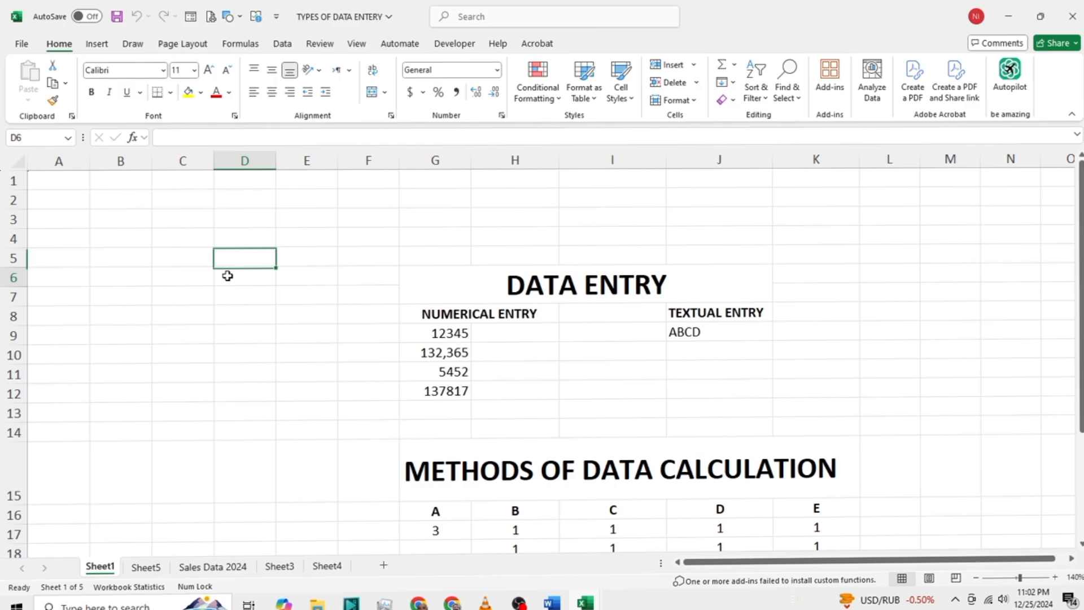
{"action": "left_click", "coordinate": [219, 370]}
{"action": "left_click", "coordinate": [165, 201]}
{"action": "left_click", "coordinate": [174, 295]}
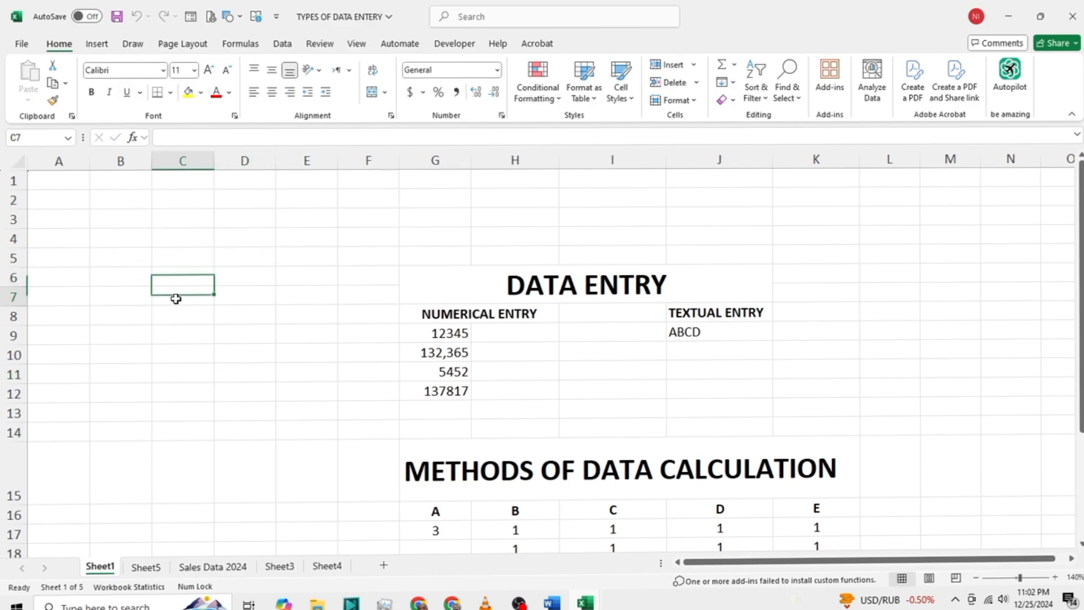
{"action": "left_click", "coordinate": [334, 216]}
{"action": "left_click", "coordinate": [292, 318]}
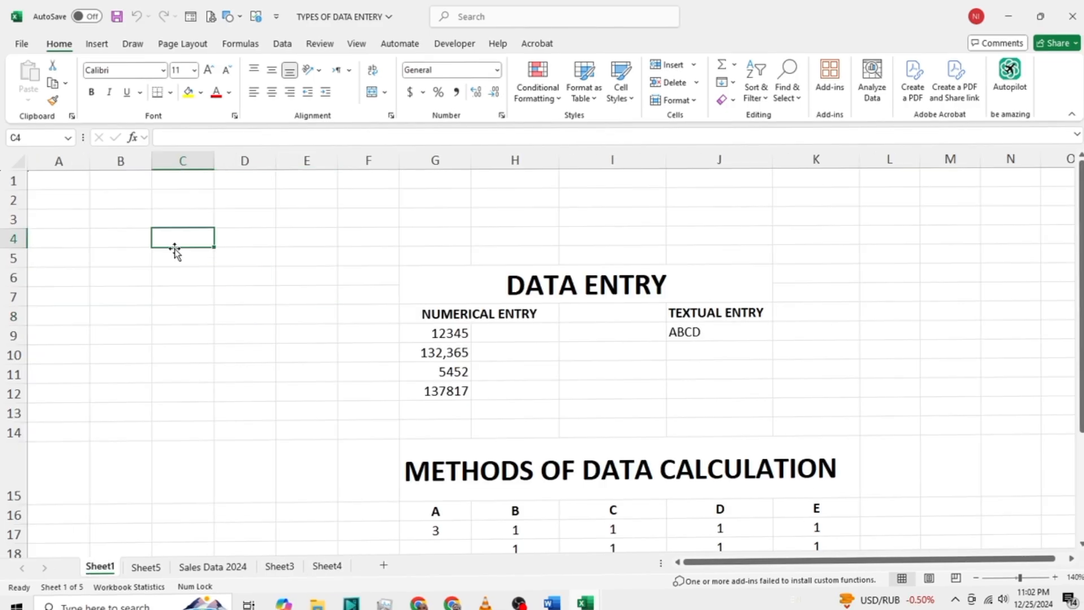
{"action": "left_click", "coordinate": [182, 296]}
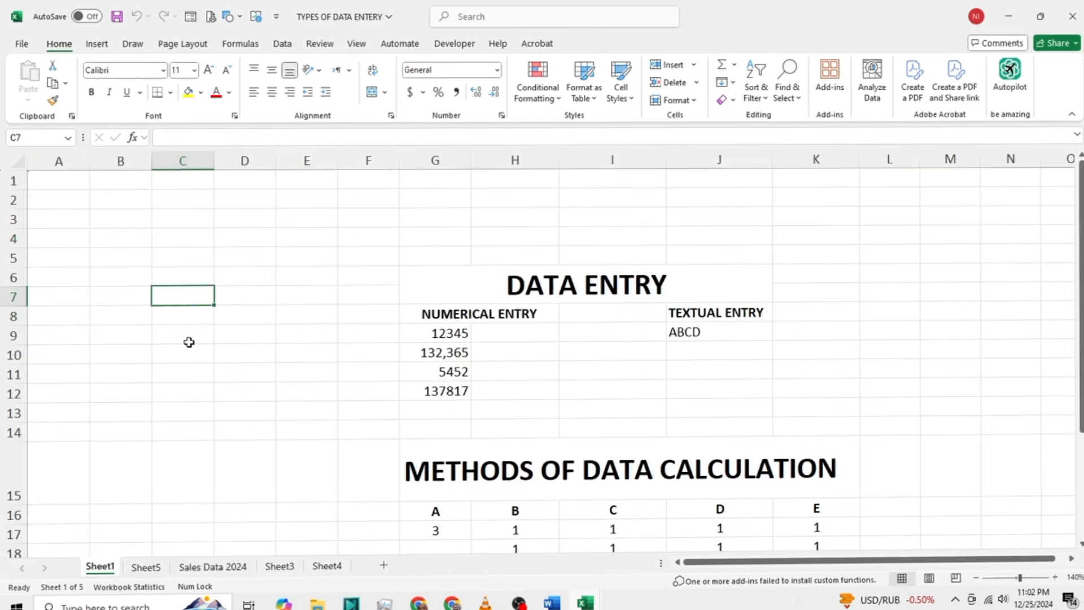
Select cell C3 and move the active cell stepwise to A1
{"action": "left_click", "coordinate": [194, 218]}
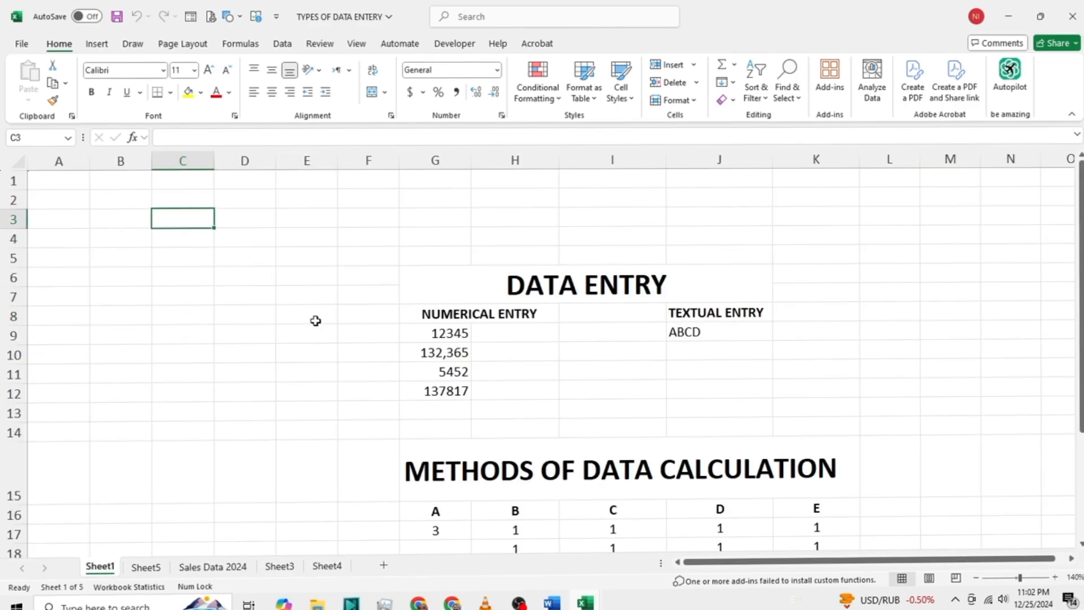
{"action": "key", "text": "Left"}
{"action": "key", "text": "Left"}
{"action": "key", "text": "Up"}
{"action": "key", "text": "Up"}
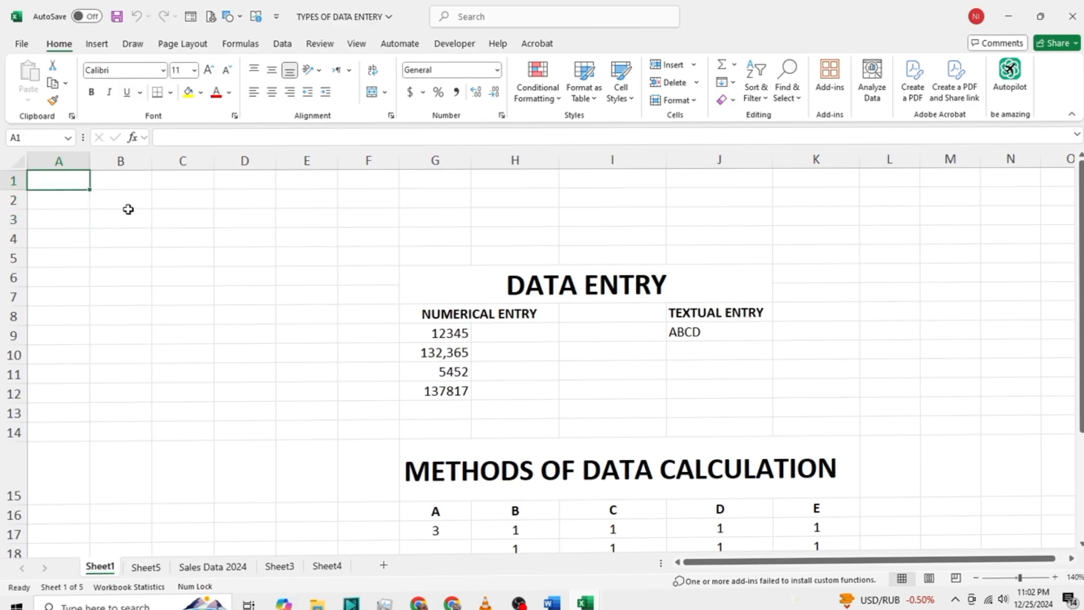
Move the active cell from A1 down to A3, over to B3 and back, and up to A1 again
{"action": "key", "text": "Down"}
{"action": "key", "text": "Down"}
{"action": "key", "text": "Right"}
{"action": "key", "text": "Left"}
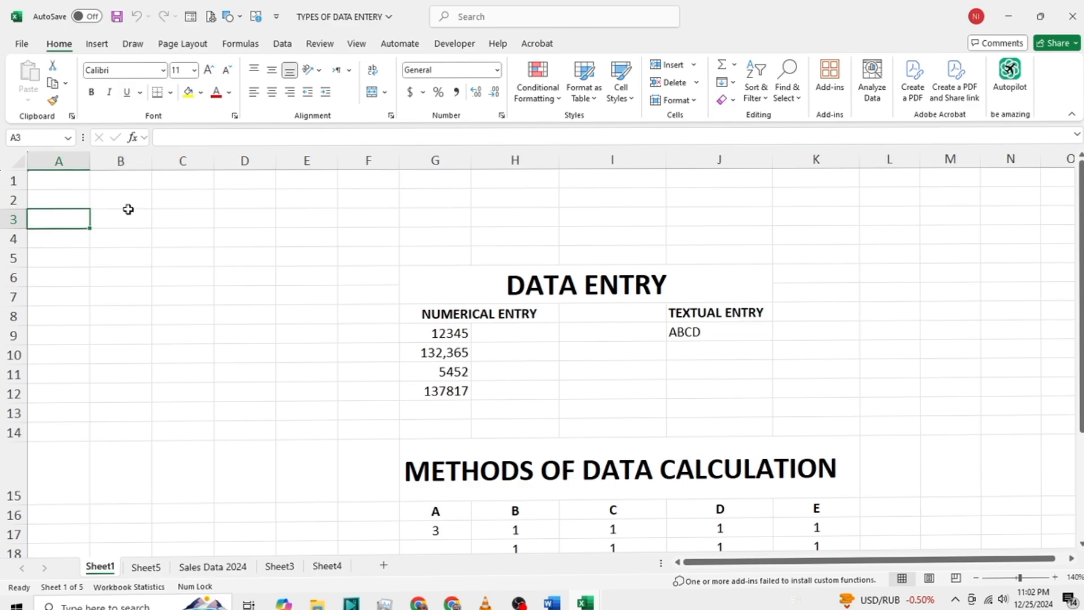
{"action": "key", "text": "Up"}
{"action": "key", "text": "Up"}
Move the active cell rightward along row 1 and back to column A
{"action": "key", "text": "Right"}
{"action": "key", "text": "Right"}
{"action": "key", "text": "Right"}
{"action": "key", "text": "Right"}
{"action": "key", "text": "Right"}
{"action": "key", "text": "Right"}
{"action": "key", "text": "Right"}
{"action": "key", "text": "Right"}
{"action": "key", "text": "Right"}
{"action": "key", "text": "Right"}
{"action": "key", "text": "Right"}
{"action": "key", "text": "Right"}
{"action": "key", "text": "Right"}
{"action": "key", "text": "Right"}
{"action": "key", "text": "Right"}
{"action": "key", "text": "Right"}
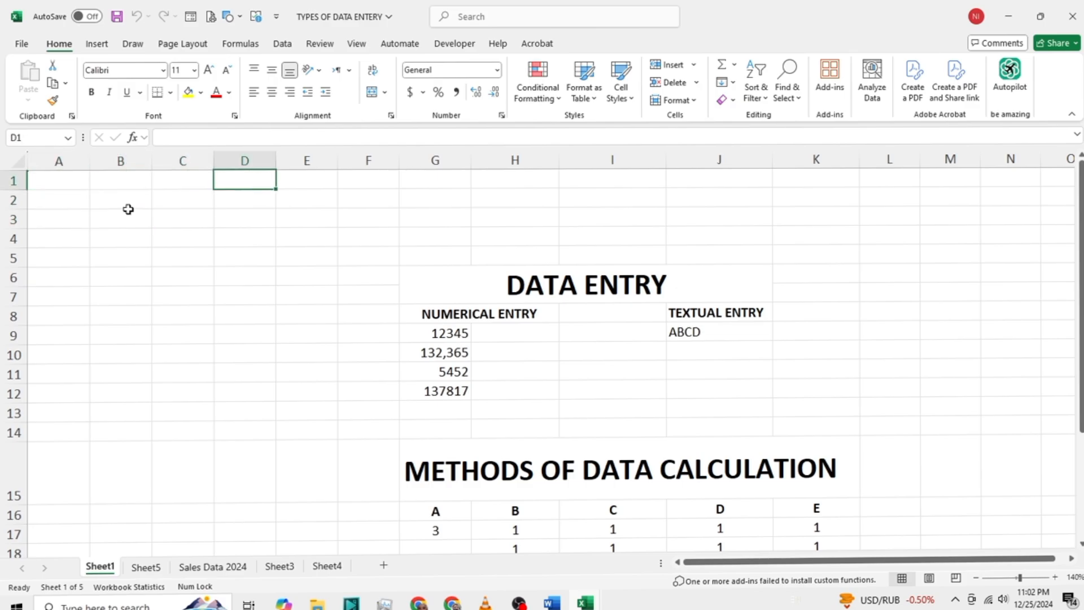
{"action": "key", "text": "Left"}
{"action": "key", "text": "Left"}
{"action": "key", "text": "Left"}
{"action": "key", "text": "Left"}
{"action": "key", "text": "Left"}
{"action": "key", "text": "Left"}
{"action": "key", "text": "Left"}
{"action": "key", "text": "Left"}
{"action": "key", "text": "Left"}
{"action": "key", "text": "Left"}
{"action": "key", "text": "Left"}
{"action": "key", "text": "Left"}
{"action": "key", "text": "Left"}
{"action": "key", "text": "Left"}
{"action": "key", "text": "Left"}
{"action": "key", "text": "Left"}
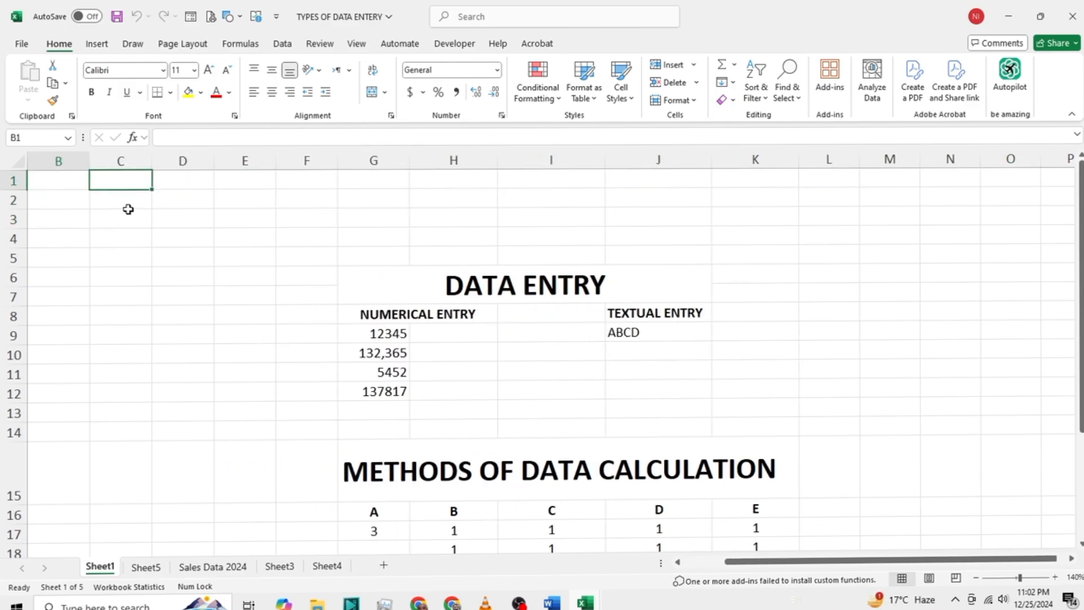
Move the active cell down column A to row 27 and back up to A1
{"action": "key", "text": "Down"}
{"action": "key", "text": "Down"}
{"action": "key", "text": "Down"}
{"action": "key", "text": "Down"}
{"action": "key", "text": "Down"}
{"action": "key", "text": "Down"}
{"action": "key", "text": "Down"}
{"action": "key", "text": "Down"}
{"action": "key", "text": "Down"}
{"action": "key", "text": "Down"}
{"action": "key", "text": "Down"}
{"action": "key", "text": "Down"}
{"action": "key", "text": "Down"}
{"action": "key", "text": "Down"}
{"action": "key", "text": "Down"}
{"action": "key", "text": "Down"}
{"action": "key", "text": "Down"}
{"action": "key", "text": "Down"}
{"action": "key", "text": "Down"}
{"action": "key", "text": "Down"}
{"action": "key", "text": "Down"}
{"action": "key", "text": "Down"}
{"action": "key", "text": "Down"}
{"action": "key", "text": "Down"}
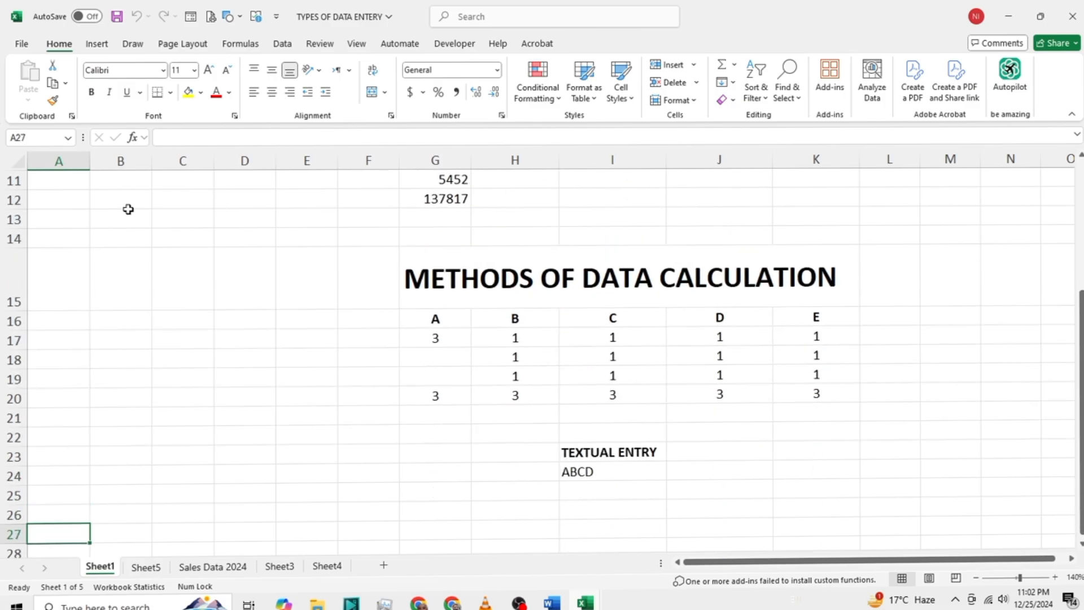
{"action": "key", "text": "Up"}
{"action": "key", "text": "Up"}
{"action": "key", "text": "Up"}
{"action": "key", "text": "Up"}
{"action": "key", "text": "Up"}
{"action": "key", "text": "Up"}
{"action": "key", "text": "Up"}
{"action": "key", "text": "Up"}
{"action": "key", "text": "Up"}
{"action": "key", "text": "Up"}
{"action": "key", "text": "Up"}
{"action": "key", "text": "Up"}
{"action": "key", "text": "Up"}
{"action": "key", "text": "Up"}
{"action": "key", "text": "Up"}
{"action": "key", "text": "Up"}
{"action": "key", "text": "Up"}
{"action": "key", "text": "Up"}
{"action": "key", "text": "Up"}
{"action": "key", "text": "Up"}
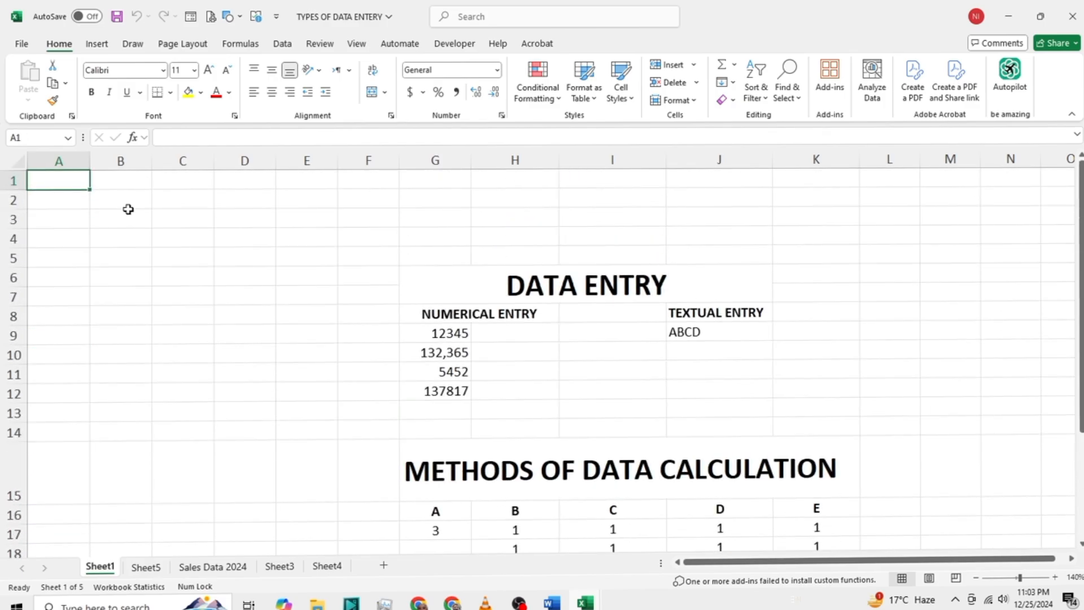
Move the active cell down column A to A19 and return to A1
{"action": "key", "text": "Down"}
{"action": "key", "text": "Down"}
{"action": "key", "text": "Down"}
{"action": "key", "text": "Down"}
{"action": "key", "text": "Down"}
{"action": "key", "text": "Down"}
{"action": "key", "text": "Down"}
{"action": "key", "text": "Down"}
{"action": "key", "text": "Down"}
{"action": "key", "text": "Down"}
{"action": "key", "text": "Down"}
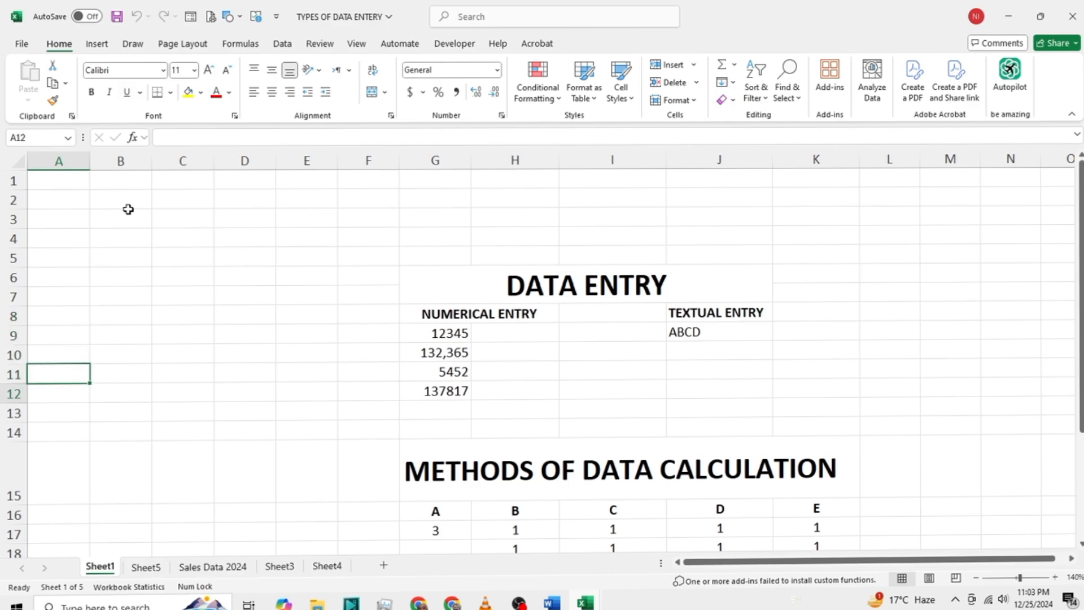
{"action": "key", "text": "Down"}
{"action": "key", "text": "Down"}
{"action": "key", "text": "Down"}
{"action": "key", "text": "Down"}
{"action": "key", "text": "Down"}
{"action": "key", "text": "Down"}
{"action": "key", "text": "Down"}
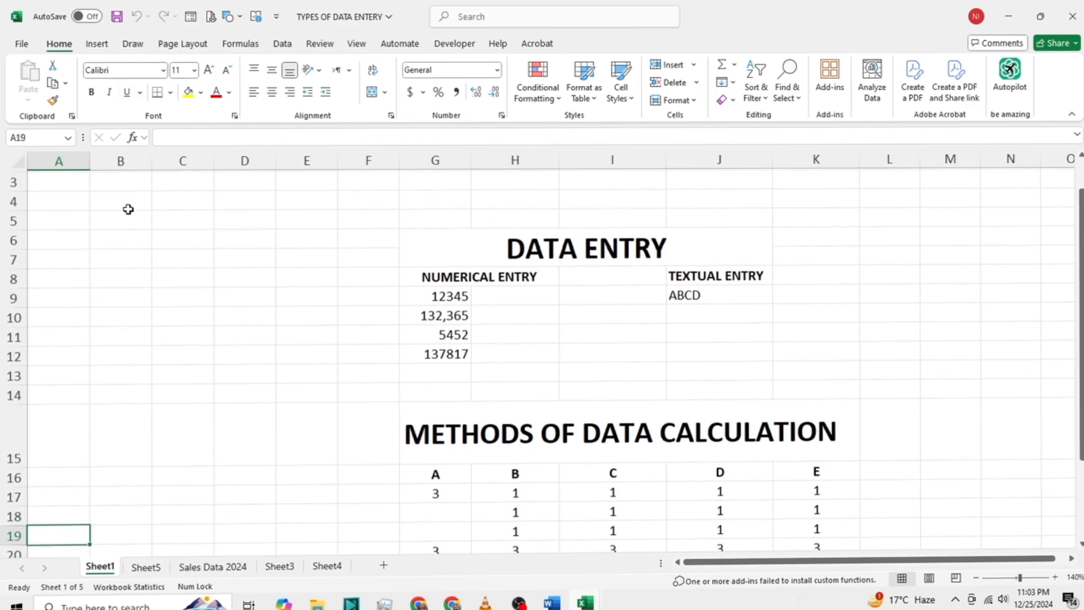
{"action": "key", "text": "Up"}
{"action": "key", "text": "Up"}
{"action": "key", "text": "Up"}
{"action": "key", "text": "Up"}
{"action": "key", "text": "Up"}
{"action": "key", "text": "Up"}
{"action": "key", "text": "Up"}
{"action": "key", "text": "Up"}
{"action": "key", "text": "Up"}
{"action": "key", "text": "Up"}
{"action": "key", "text": "Up"}
{"action": "key", "text": "Up"}
{"action": "key", "text": "Up"}
{"action": "key", "text": "Up"}
{"action": "key", "text": "Up"}
{"action": "key", "text": "Up"}
{"action": "key", "text": "Up"}
{"action": "key", "text": "Up"}
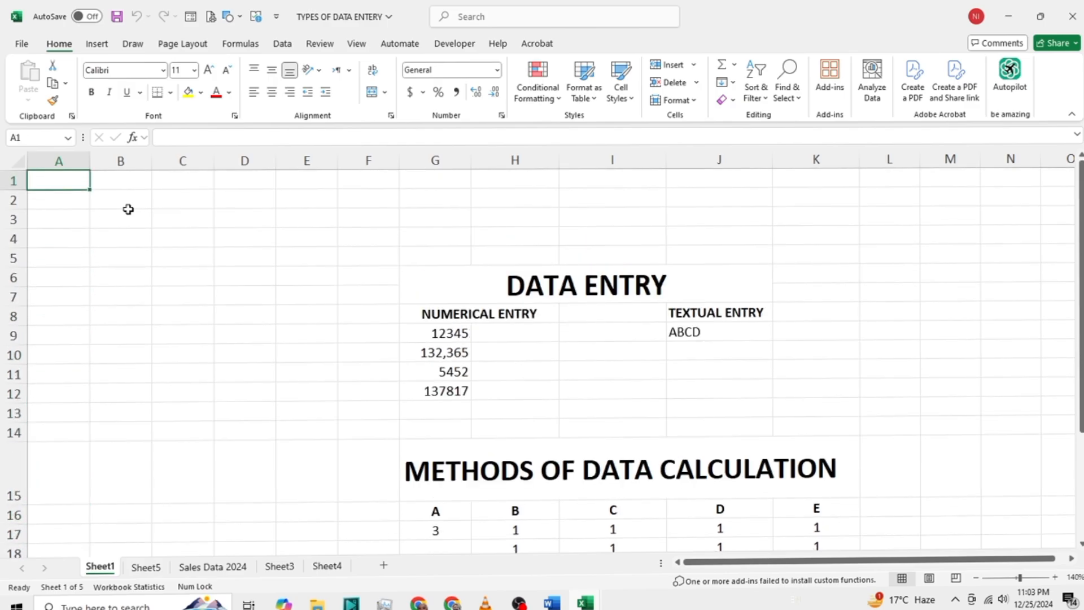
Jump to the last column of row 1, step a few cells back, and return to XFD1
{"action": "key", "text": "ctrl+Right"}
{"action": "key", "text": "Left"}
{"action": "key", "text": "Left"}
{"action": "key", "text": "Left"}
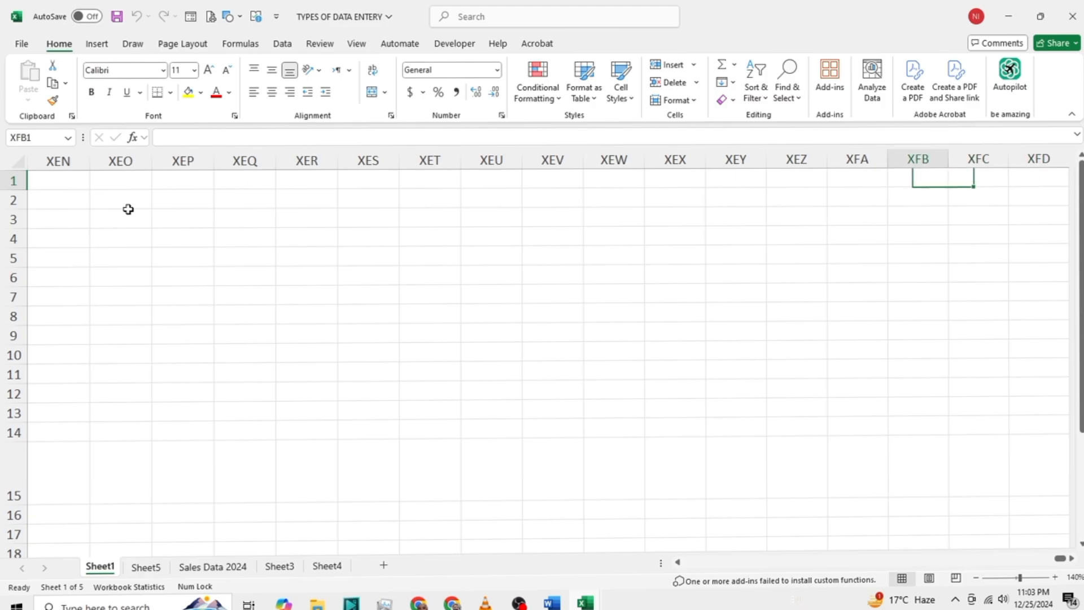
{"action": "key", "text": "Right"}
{"action": "key", "text": "Right"}
{"action": "key", "text": "Right"}
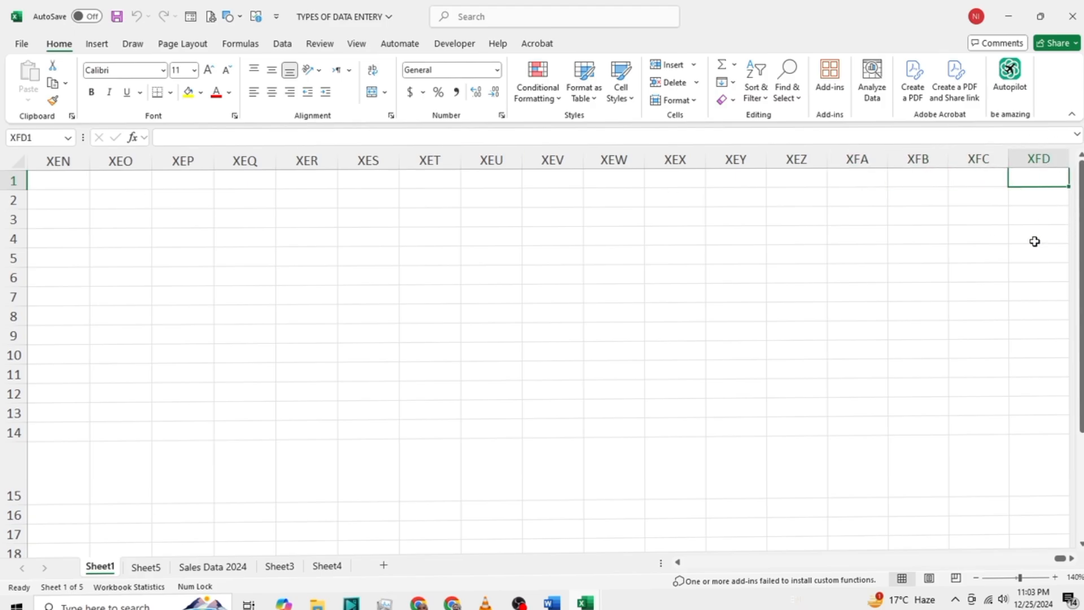
Return to cell A1 and jump down column A toward the end of the sheet
{"action": "key", "text": "ctrl+Home"}
{"action": "key", "text": "ctrl+Down"}
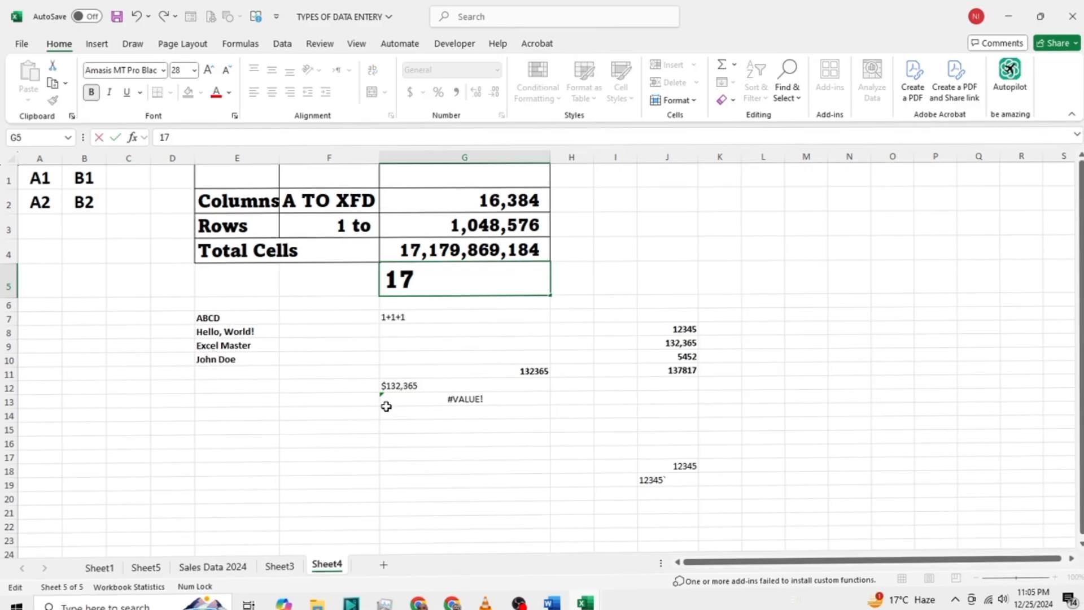
Complete the entry in G5 below the total cells figure as 17 Billion, and move the active cell to C5
{"action": "type", "text": "Billi"}
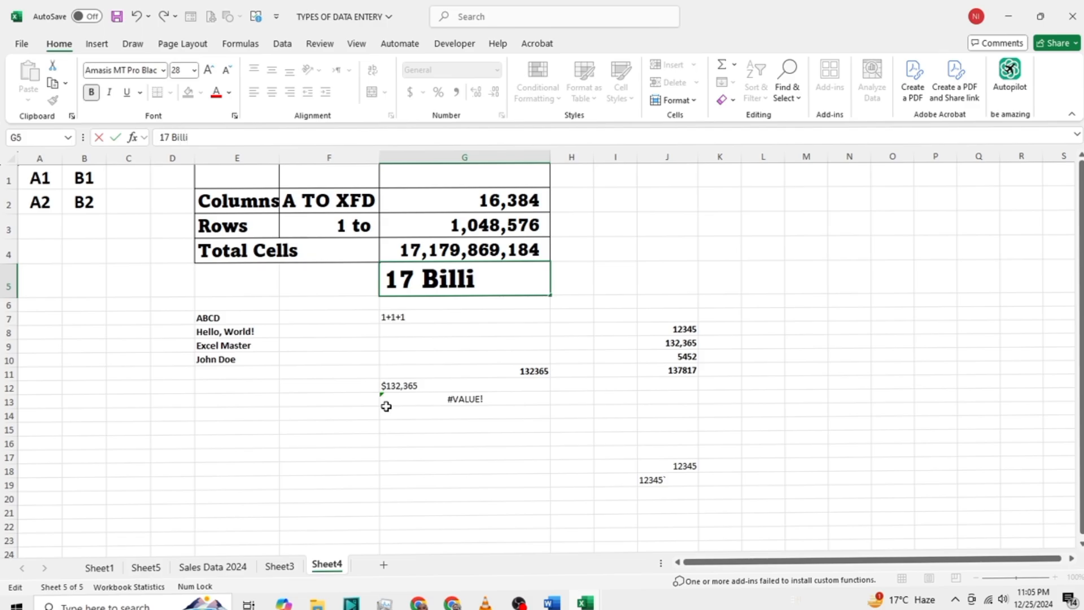
{"action": "type", "text": "on"}
{"action": "key", "text": "Return"}
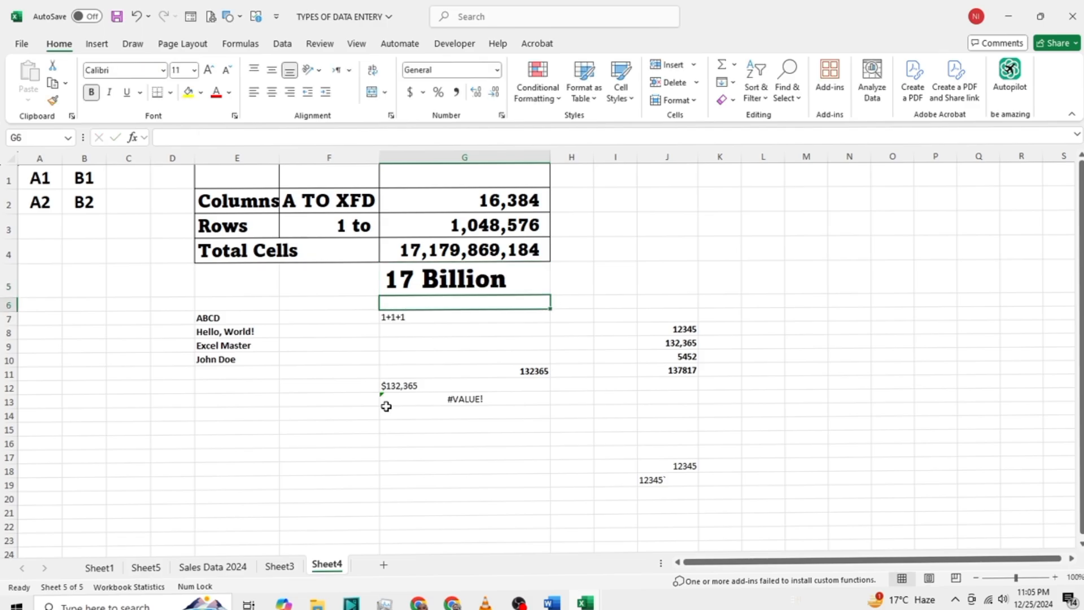
{"action": "key", "text": "Up"}
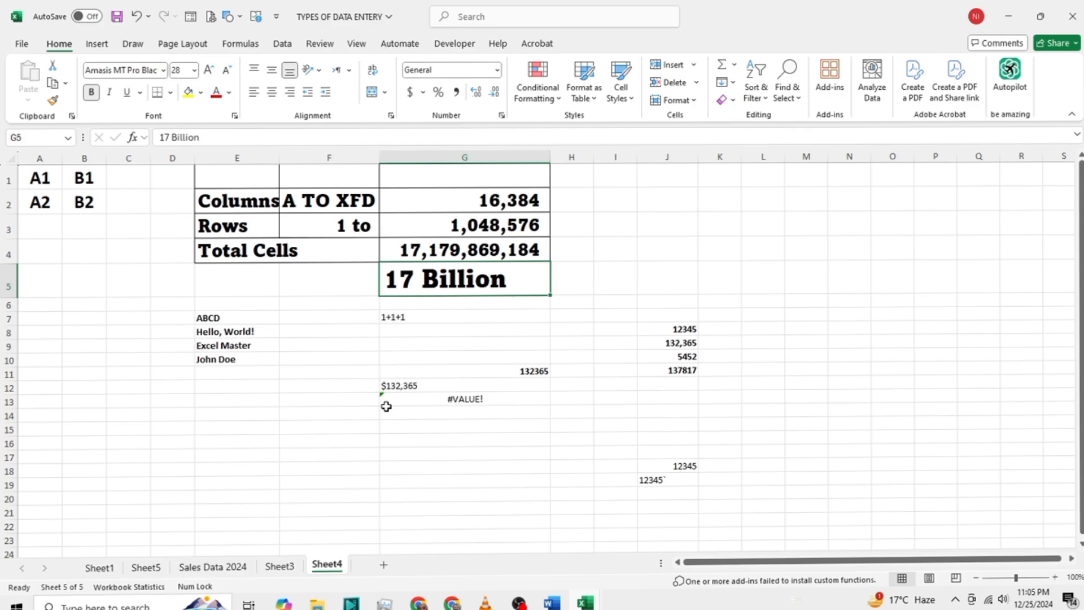
{"action": "key", "text": "Left"}
{"action": "key", "text": "Left"}
{"action": "key", "text": "Left"}
{"action": "key", "text": "Left"}
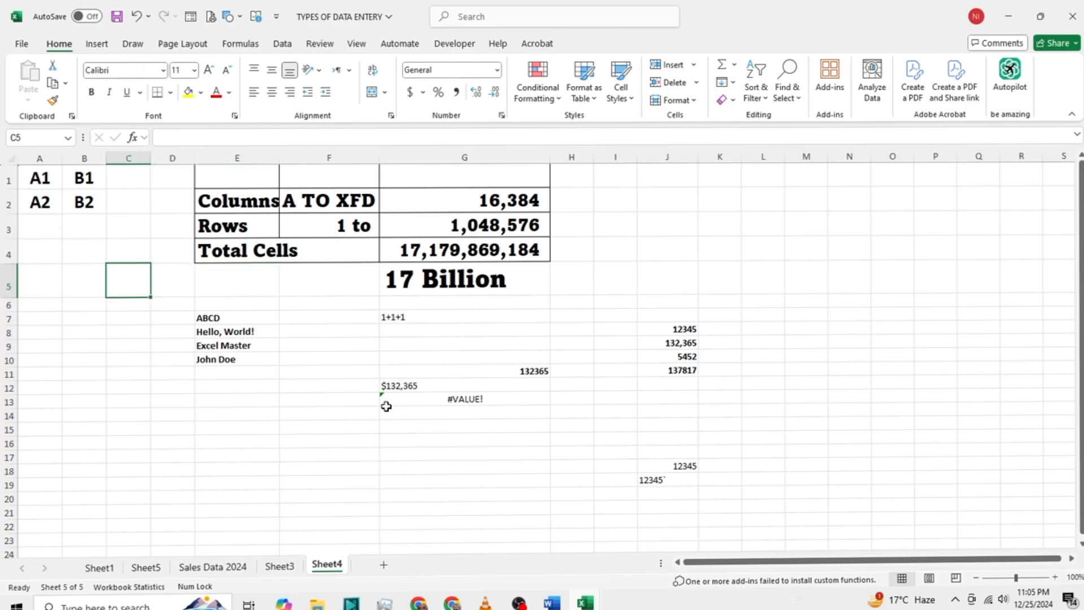
View Sheet3, Sheet5 and Sales Data 2024 in turn, ending on Sheet1
{"action": "left_click", "coordinate": [280, 566]}
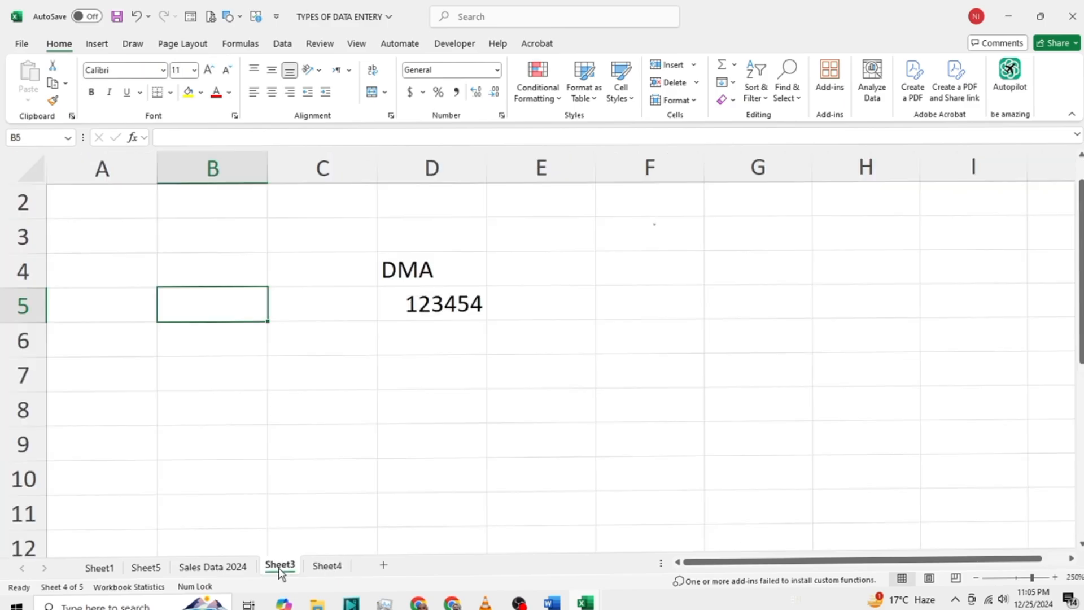
{"action": "left_click", "coordinate": [148, 567]}
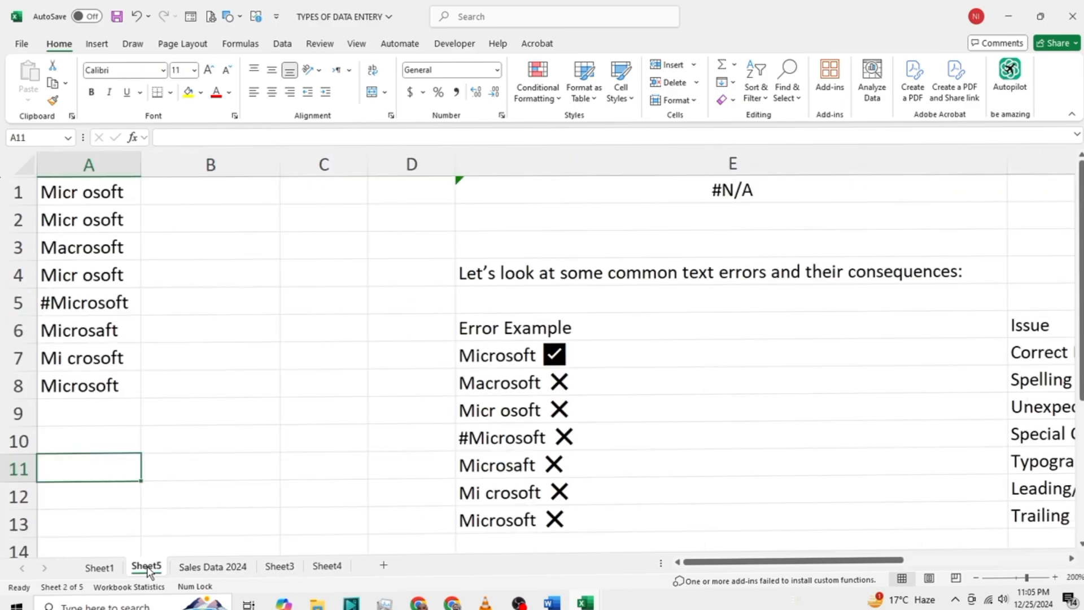
{"action": "left_click", "coordinate": [200, 567]}
{"action": "left_click", "coordinate": [101, 567]}
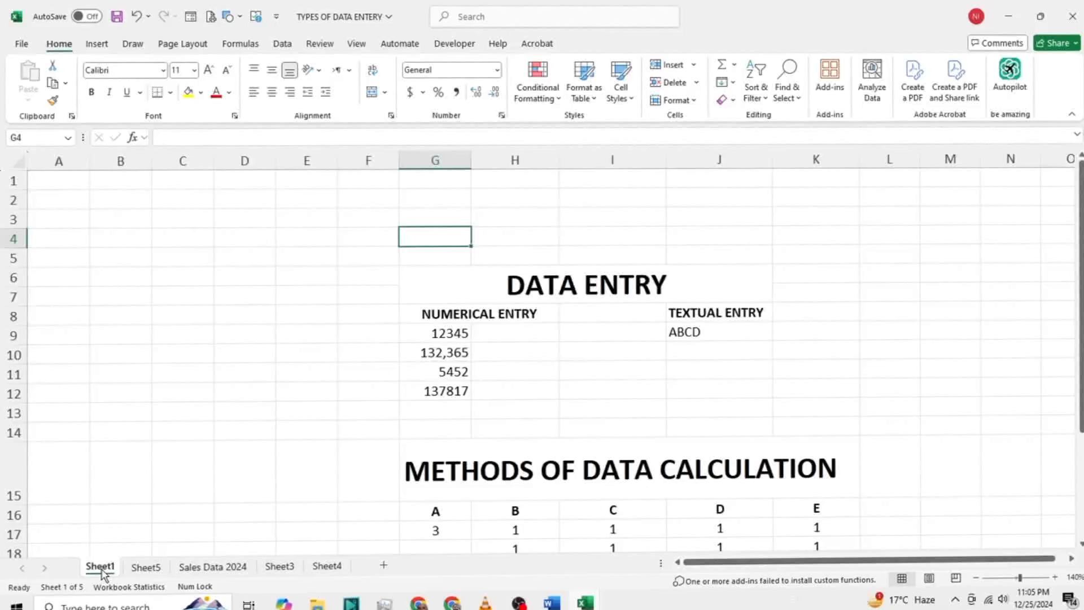
Select cell C15 and move the active cell down column C to C26
{"action": "left_click", "coordinate": [184, 461]}
{"action": "key", "text": "Down"}
{"action": "key", "text": "Down"}
{"action": "key", "text": "Down"}
{"action": "key", "text": "Down"}
{"action": "key", "text": "Down"}
{"action": "key", "text": "Down"}
{"action": "key", "text": "Down"}
{"action": "key", "text": "Down"}
{"action": "key", "text": "Down"}
{"action": "key", "text": "Down"}
{"action": "key", "text": "Down"}
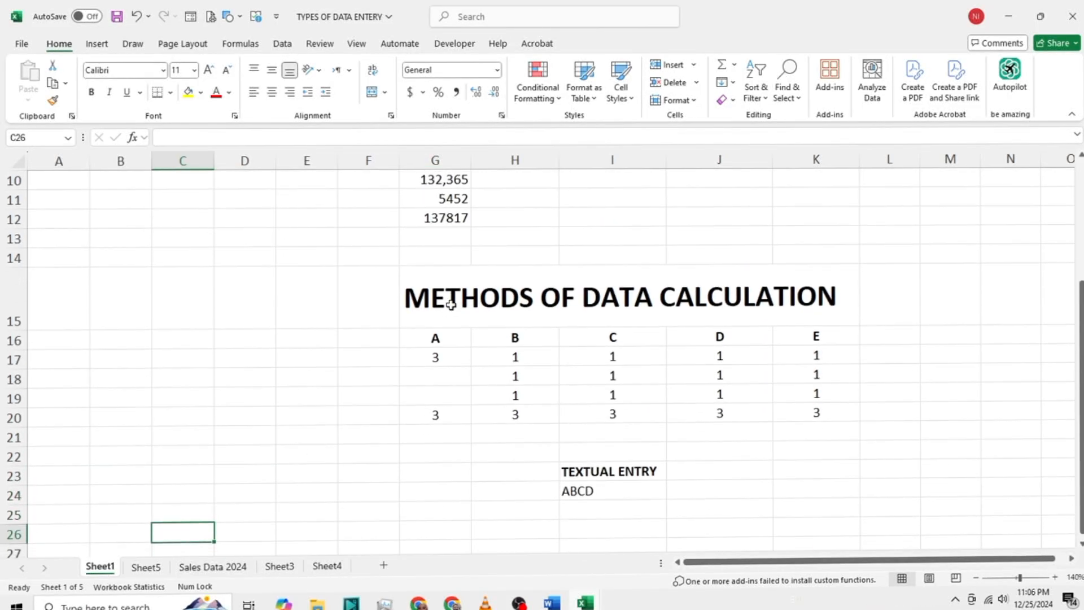
Inspect the formula =G10+G11 in cell G12 and re-enter it
{"action": "left_click", "coordinate": [407, 224]}
{"action": "left_click", "coordinate": [237, 136]}
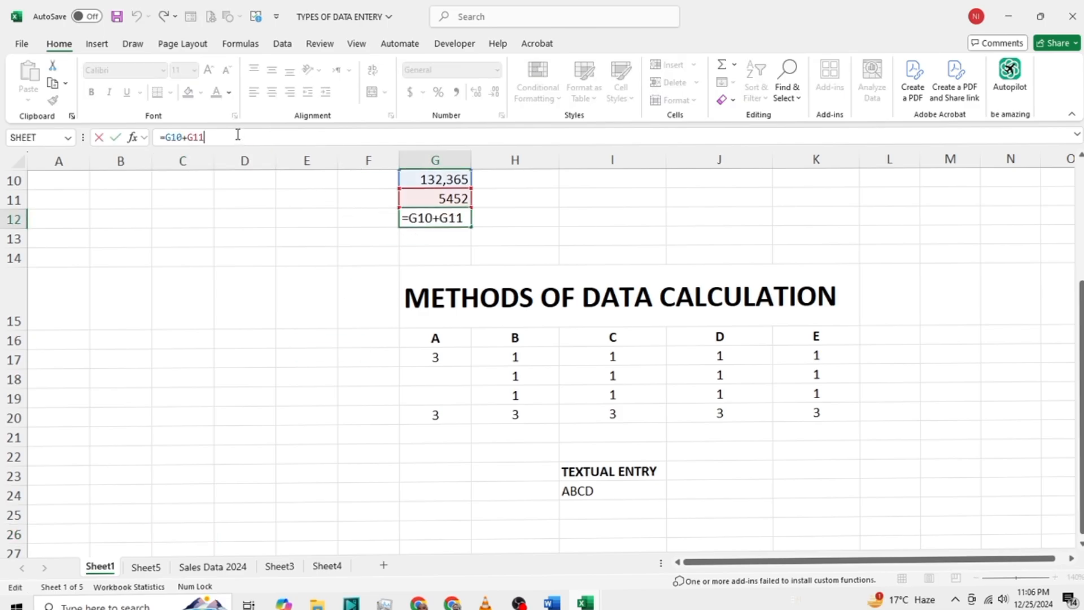
{"action": "key", "text": "Return"}
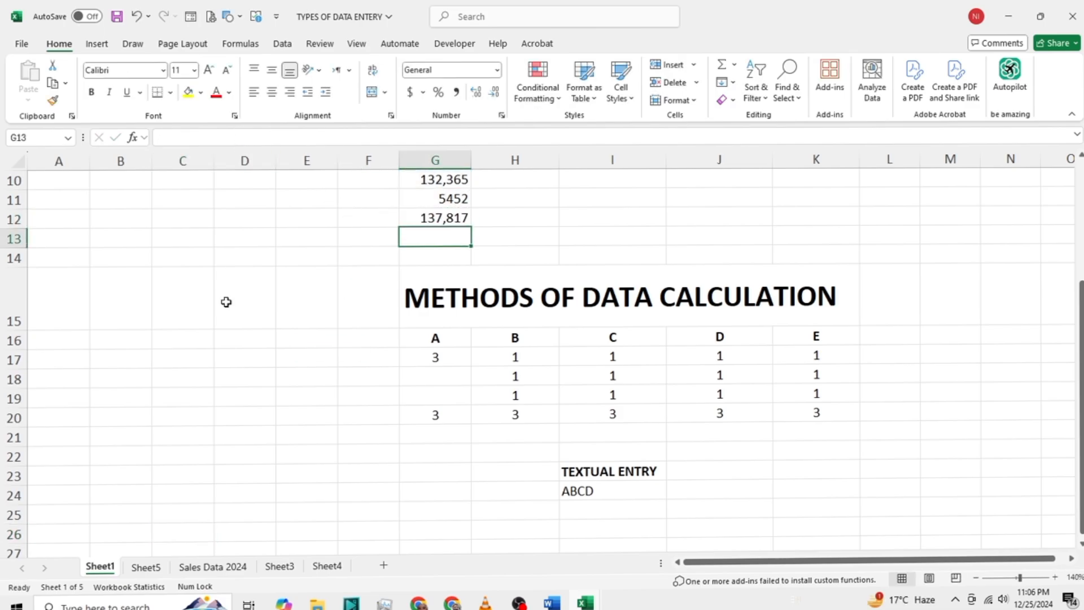
Move the active cell up to G12 and along row 12 to A12
{"action": "key", "text": "Up"}
{"action": "key", "text": "Left"}
{"action": "key", "text": "Left"}
{"action": "key", "text": "Left"}
{"action": "key", "text": "Left"}
{"action": "key", "text": "Left"}
{"action": "key", "text": "Left"}
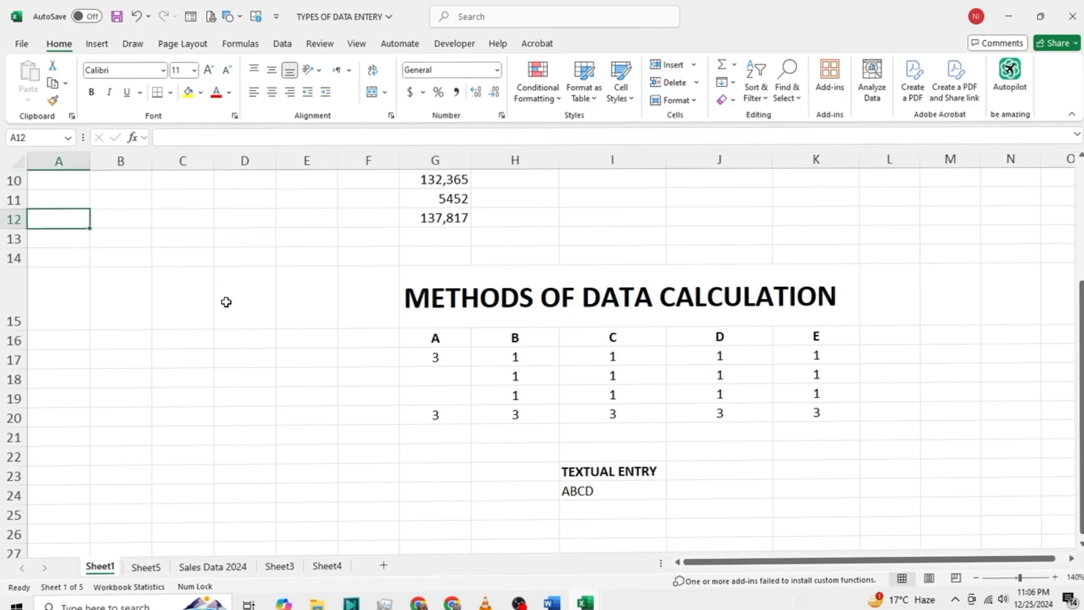
Move the active cell from A12 up column A towards the first row
{"action": "key", "text": "Up"}
{"action": "key", "text": "Up"}
{"action": "key", "text": "Up"}
{"action": "key", "text": "Up"}
{"action": "key", "text": "Up"}
{"action": "key", "text": "Up"}
{"action": "key", "text": "Up"}
{"action": "key", "text": "Up"}
{"action": "key", "text": "Up"}
{"action": "key", "text": "Up"}
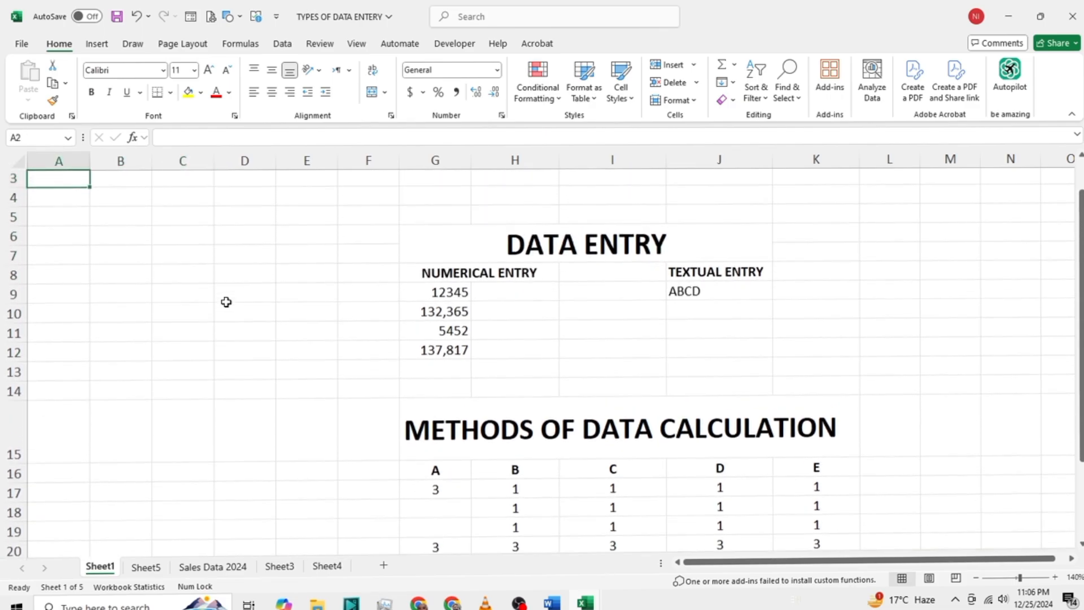
Move the active cell down column A and back up to A1
{"action": "key", "text": "Down"}
{"action": "key", "text": "Down"}
{"action": "key", "text": "Down"}
{"action": "key", "text": "Down"}
{"action": "key", "text": "Down"}
{"action": "key", "text": "Down"}
{"action": "key", "text": "Down"}
{"action": "key", "text": "Down"}
{"action": "key", "text": "Down"}
{"action": "key", "text": "Down"}
{"action": "key", "text": "Down"}
{"action": "key", "text": "Down"}
{"action": "key", "text": "Down"}
{"action": "key", "text": "Down"}
{"action": "key", "text": "Down"}
{"action": "key", "text": "Down"}
{"action": "key", "text": "Down"}
{"action": "key", "text": "Down"}
{"action": "key", "text": "Down"}
{"action": "key", "text": "Down"}
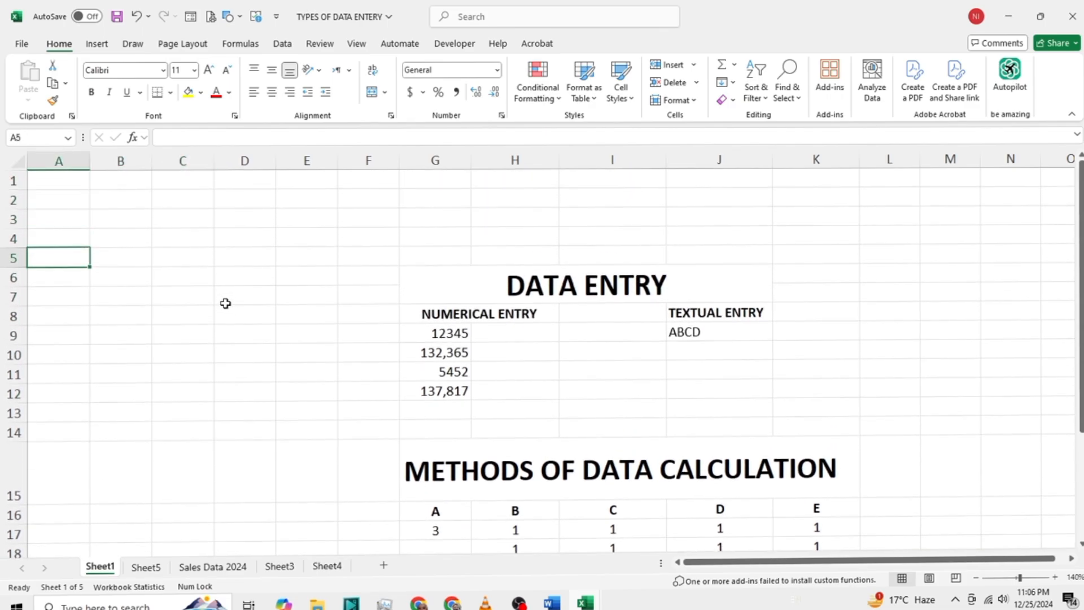
{"action": "key", "text": "Up"}
{"action": "key", "text": "Up"}
{"action": "key", "text": "Up"}
{"action": "key", "text": "Up"}
{"action": "key", "text": "Up"}
{"action": "key", "text": "Up"}
{"action": "key", "text": "Up"}
{"action": "key", "text": "Up"}
{"action": "key", "text": "Up"}
{"action": "key", "text": "Up"}
{"action": "key", "text": "Up"}
{"action": "key", "text": "Up"}
{"action": "key", "text": "Up"}
{"action": "key", "text": "Up"}
{"action": "key", "text": "Up"}
{"action": "key", "text": "Up"}
{"action": "key", "text": "Up"}
{"action": "key", "text": "Up"}
{"action": "key", "text": "Up"}
{"action": "key", "text": "Up"}
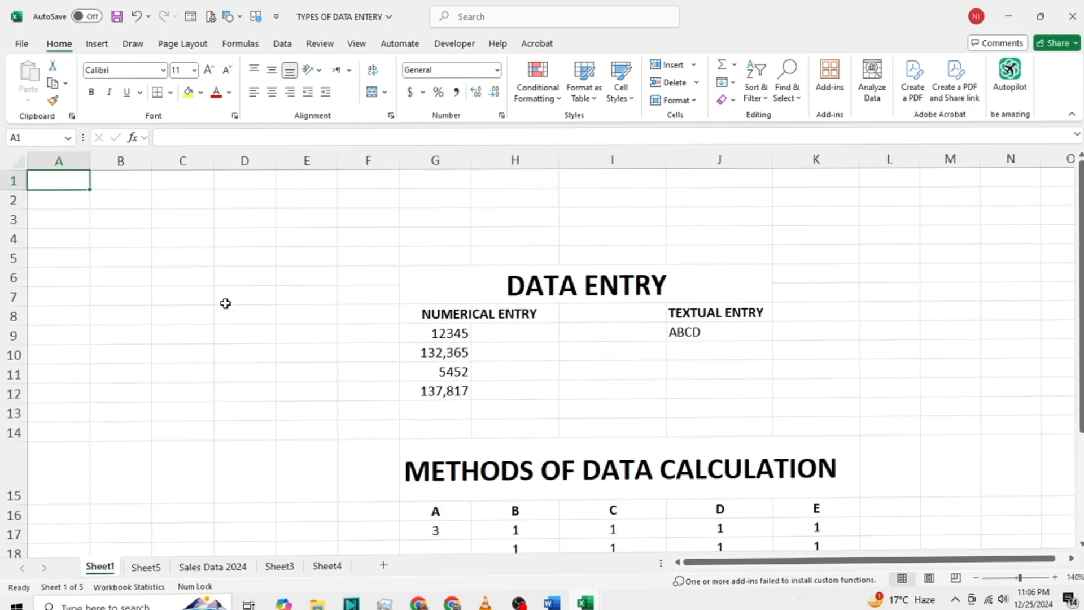
Move the active cell along row 1 to H1 and back to A1
{"action": "key", "text": "Right"}
{"action": "key", "text": "Right"}
{"action": "key", "text": "Right"}
{"action": "key", "text": "Right"}
{"action": "key", "text": "Right"}
{"action": "key", "text": "Right"}
{"action": "key", "text": "Right"}
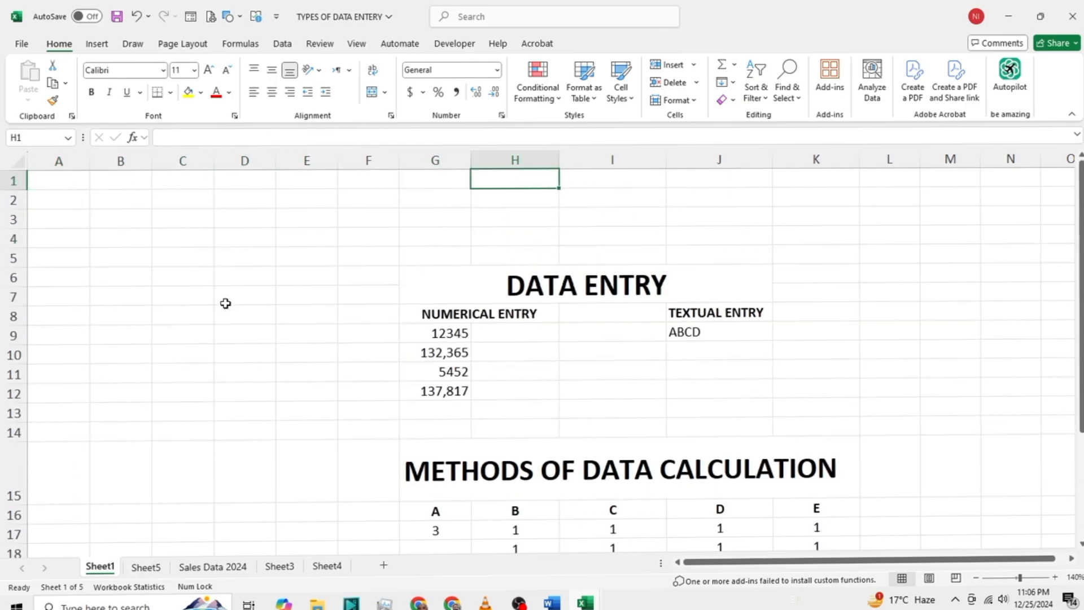
{"action": "key", "text": "Left"}
{"action": "key", "text": "Left"}
{"action": "key", "text": "Left"}
{"action": "key", "text": "Left"}
{"action": "key", "text": "Left"}
{"action": "key", "text": "Left"}
{"action": "key", "text": "Left"}
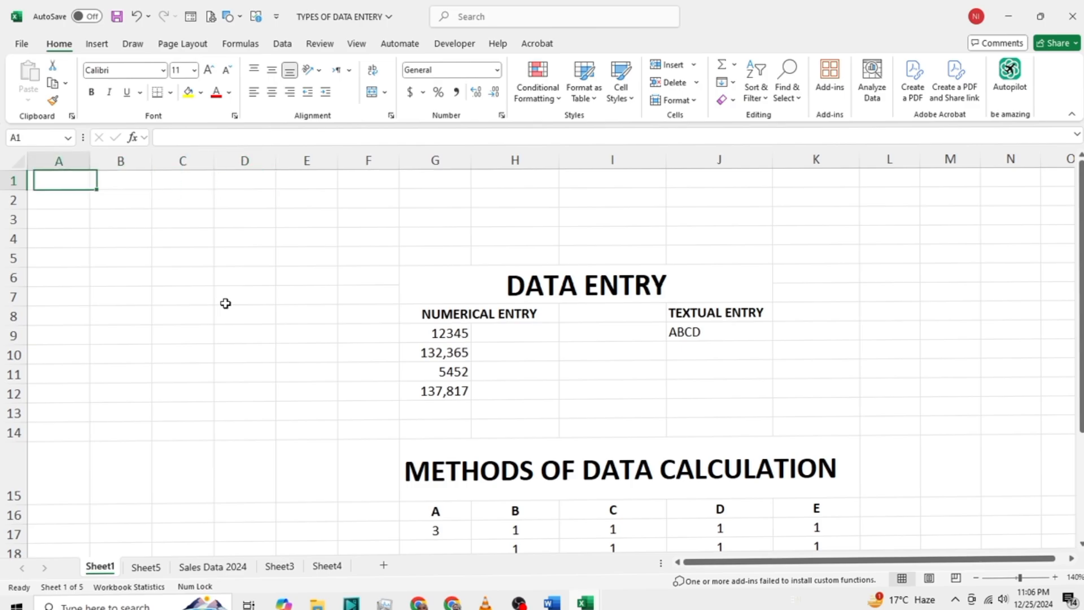
Step down column A, jump to the last row at A1048576, and jump back to the first row
{"action": "key", "text": "Down"}
{"action": "key", "text": "Down"}
{"action": "key", "text": "Down"}
{"action": "key", "text": "Down"}
{"action": "key", "text": "Down"}
{"action": "key", "text": "Down"}
{"action": "key", "text": "Down"}
{"action": "key", "text": "Down"}
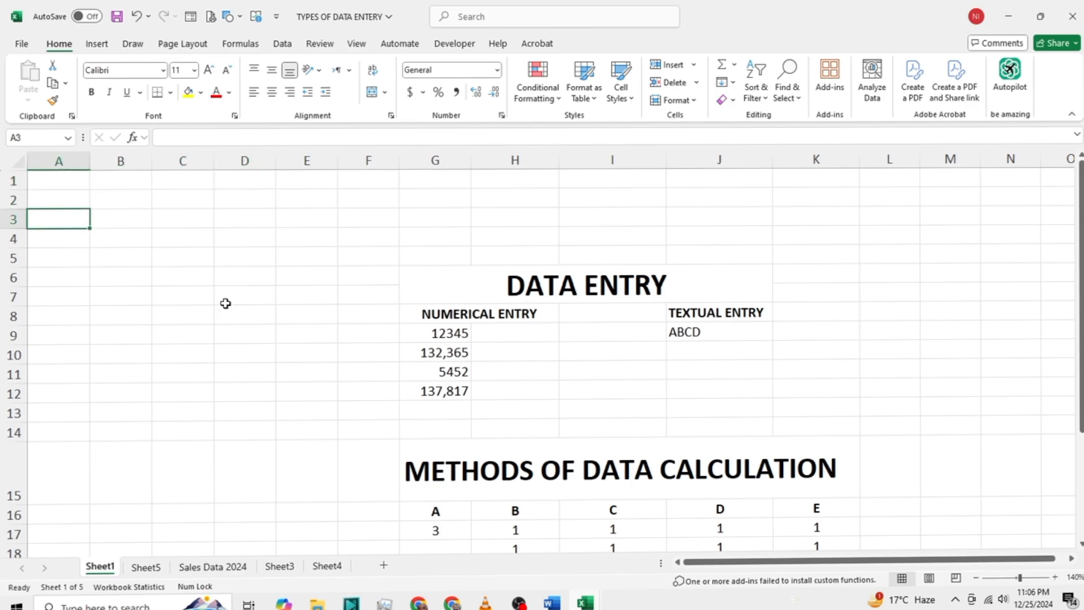
{"action": "key", "text": "ctrl+Down"}
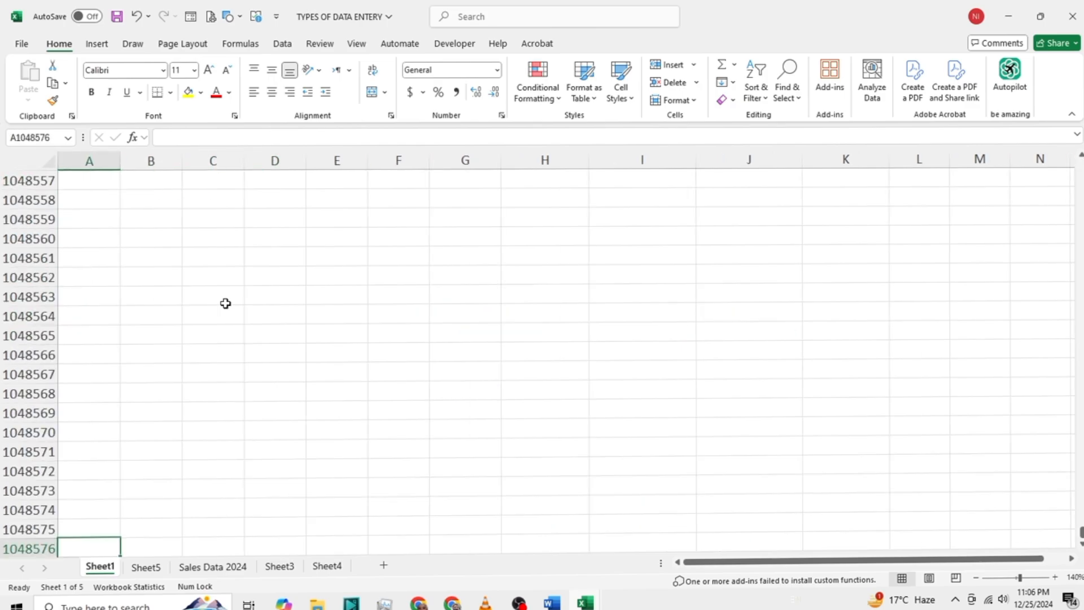
{"action": "key", "text": "ctrl+Up"}
Jump to the last used cell and move the active cell around it, ending on L26
{"action": "key", "text": "ctrl+End"}
{"action": "key", "text": "Left"}
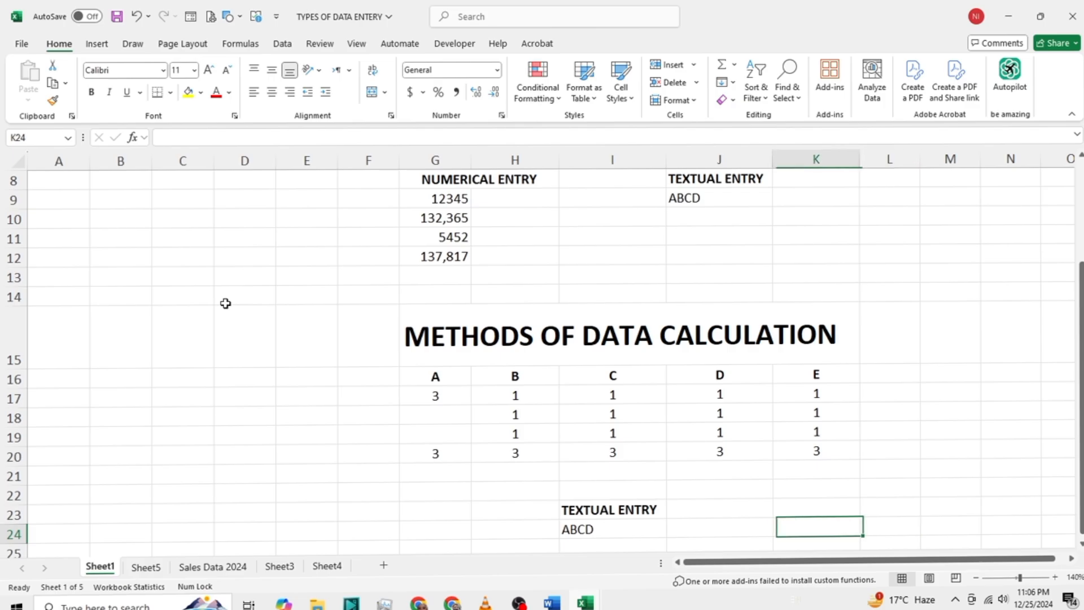
{"action": "key", "text": "Left"}
{"action": "key", "text": "Right"}
{"action": "key", "text": "Right"}
{"action": "key", "text": "Right"}
{"action": "key", "text": "Right"}
{"action": "key", "text": "Right"}
{"action": "key", "text": "Left"}
{"action": "key", "text": "Left"}
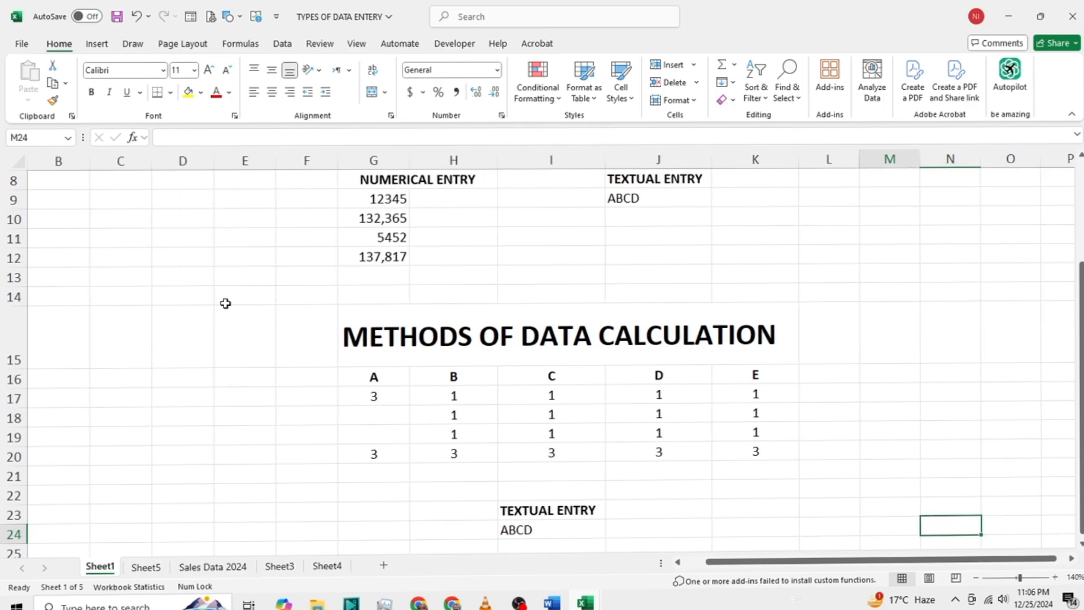
{"action": "key", "text": "Left"}
{"action": "key", "text": "Down"}
{"action": "key", "text": "Down"}
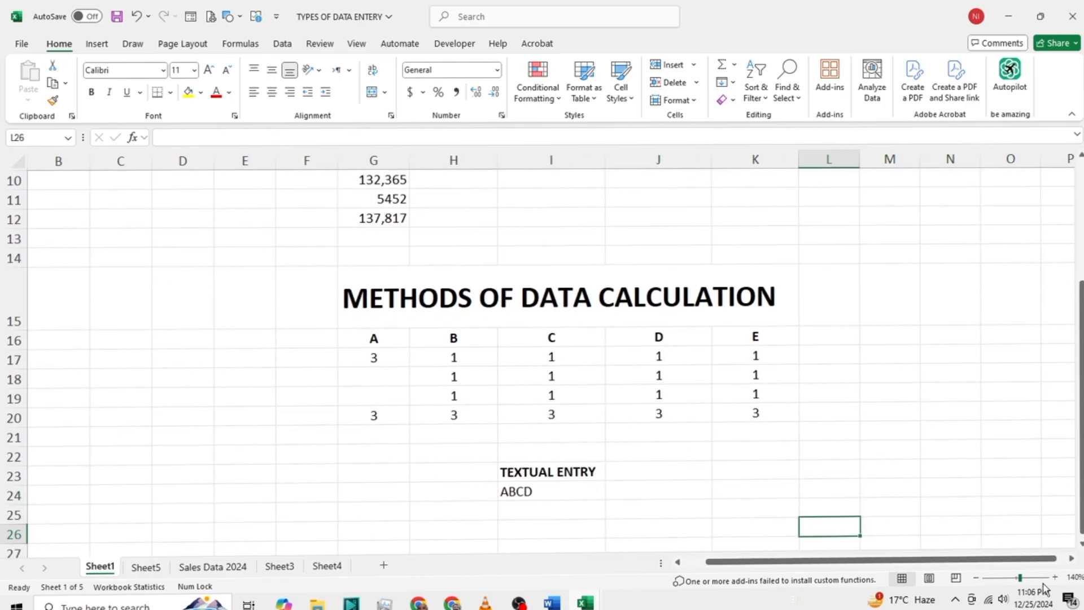
Set the sheet zoom to 100% and move the active cell from D16 along row 16 to A16
{"action": "mouse_move", "coordinate": [1020, 577]}
{"action": "left_mouse_down"}
{"action": "mouse_move", "coordinate": [993, 579]}
{"action": "mouse_move", "coordinate": [1027, 578]}
{"action": "mouse_move", "coordinate": [1017, 579]}
{"action": "left_mouse_up"}
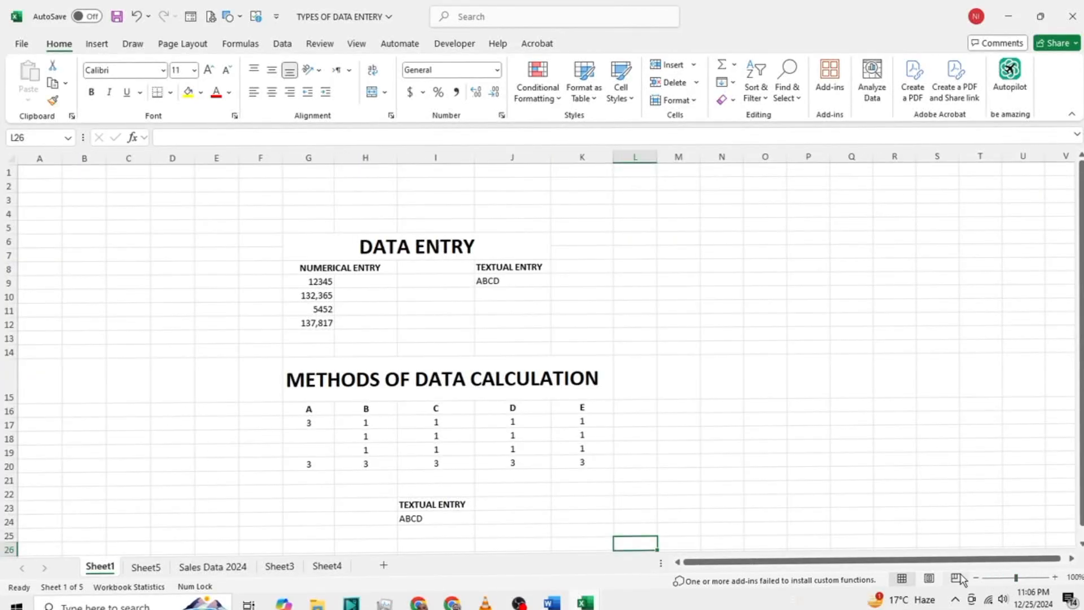
{"action": "left_click", "coordinate": [192, 415]}
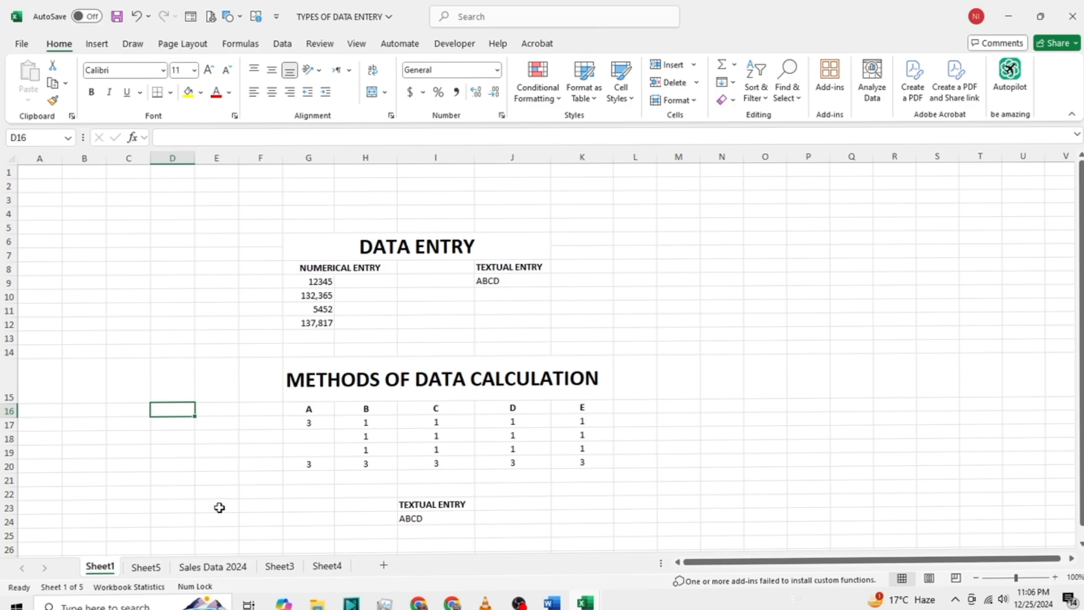
{"action": "key", "text": "Left"}
{"action": "key", "text": "Left"}
{"action": "key", "text": "Left"}
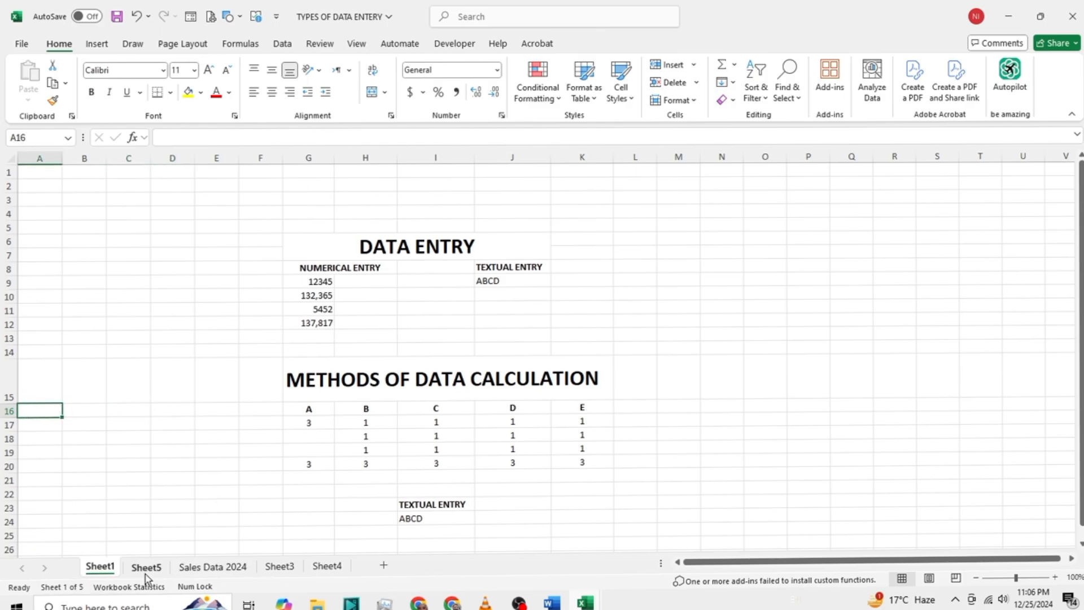
View Sheet4 and Sheet5, return to Sheet1, and select cell C2
{"action": "left_click", "coordinate": [327, 566]}
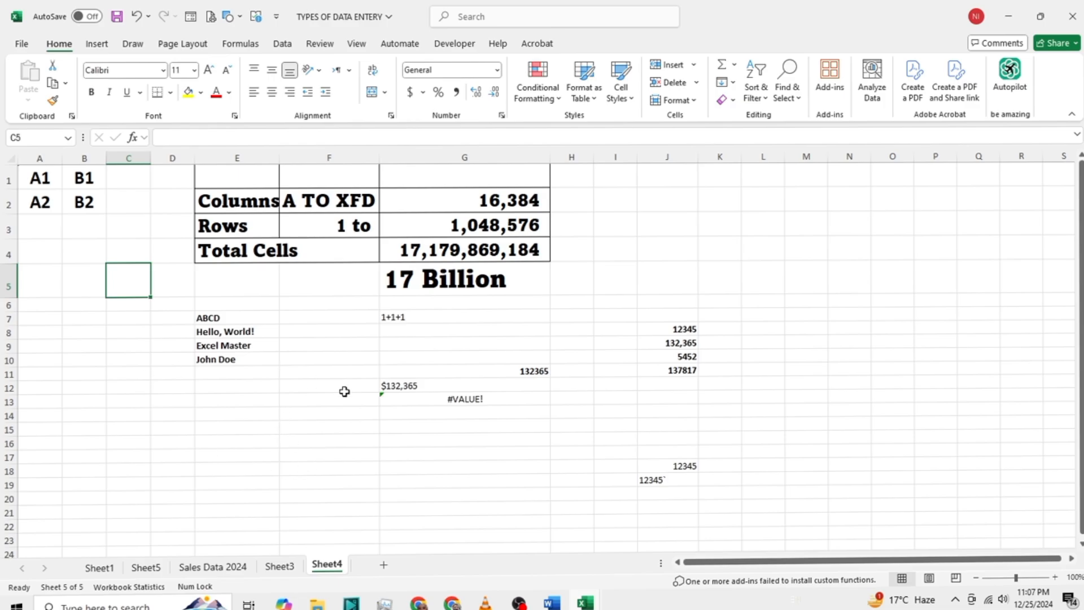
{"action": "left_click", "coordinate": [151, 570]}
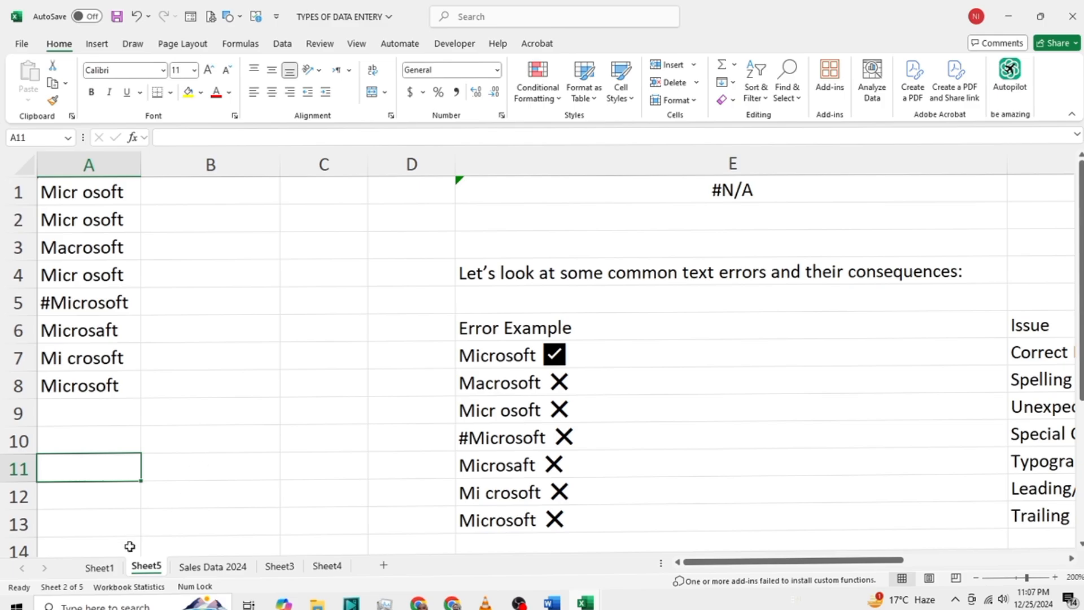
{"action": "left_click", "coordinate": [104, 568]}
{"action": "left_click", "coordinate": [140, 243]}
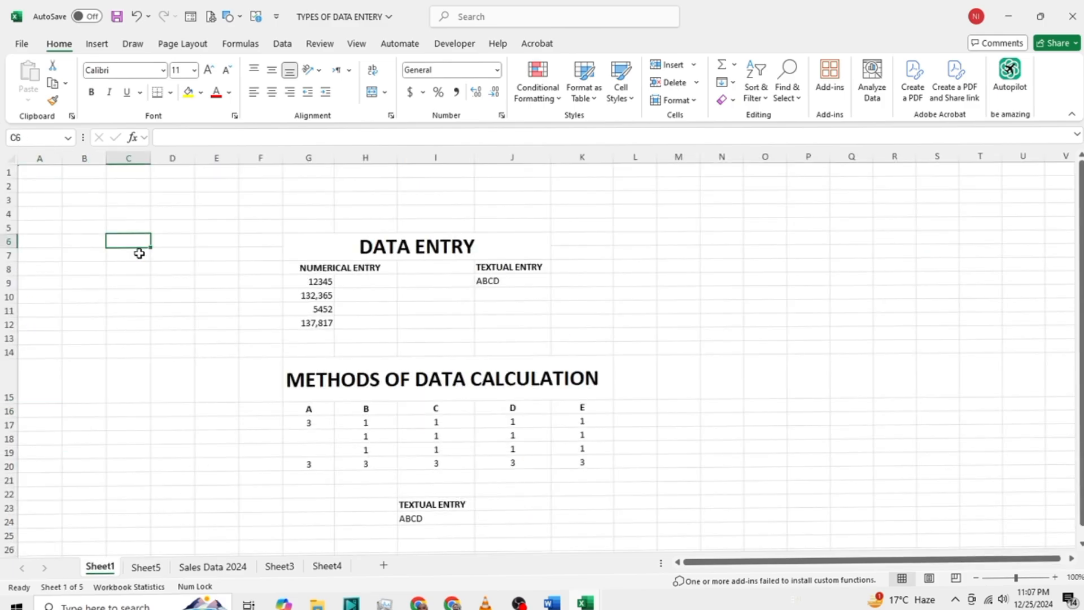
{"action": "left_click", "coordinate": [129, 327]}
{"action": "left_click", "coordinate": [127, 186]}
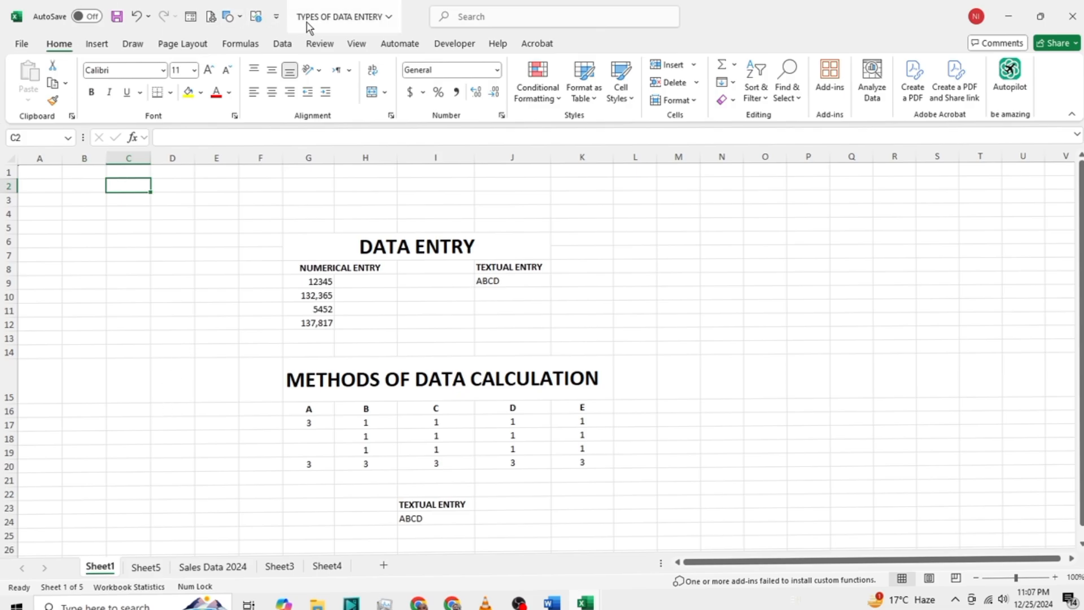
Examine the Quick Access Toolbar's customization choices and its full command list in Excel Options without changing anything
{"action": "left_click", "coordinate": [277, 19]}
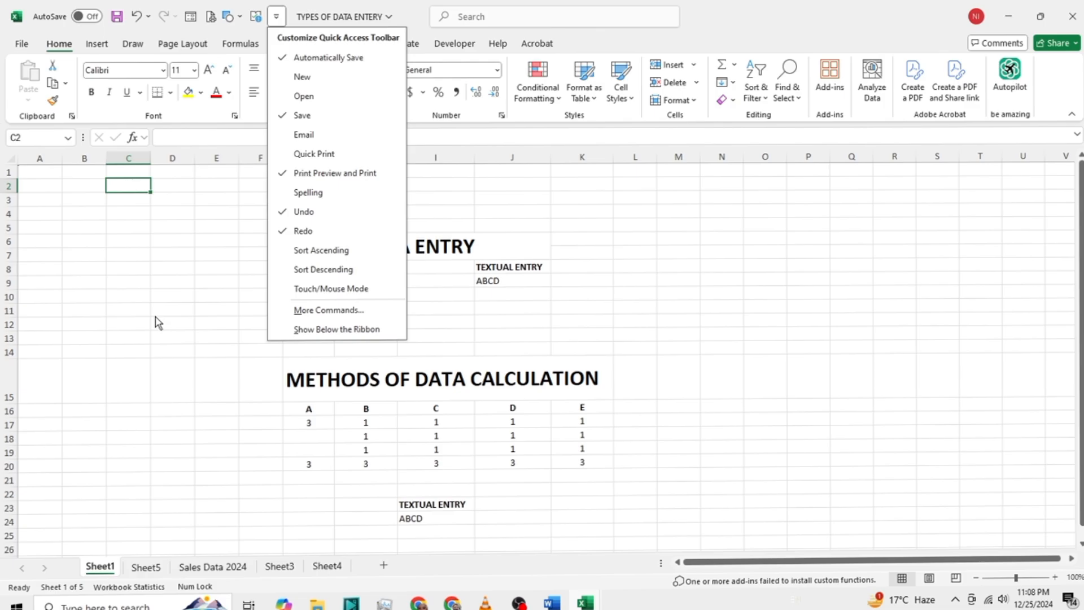
{"action": "left_click", "coordinate": [149, 360]}
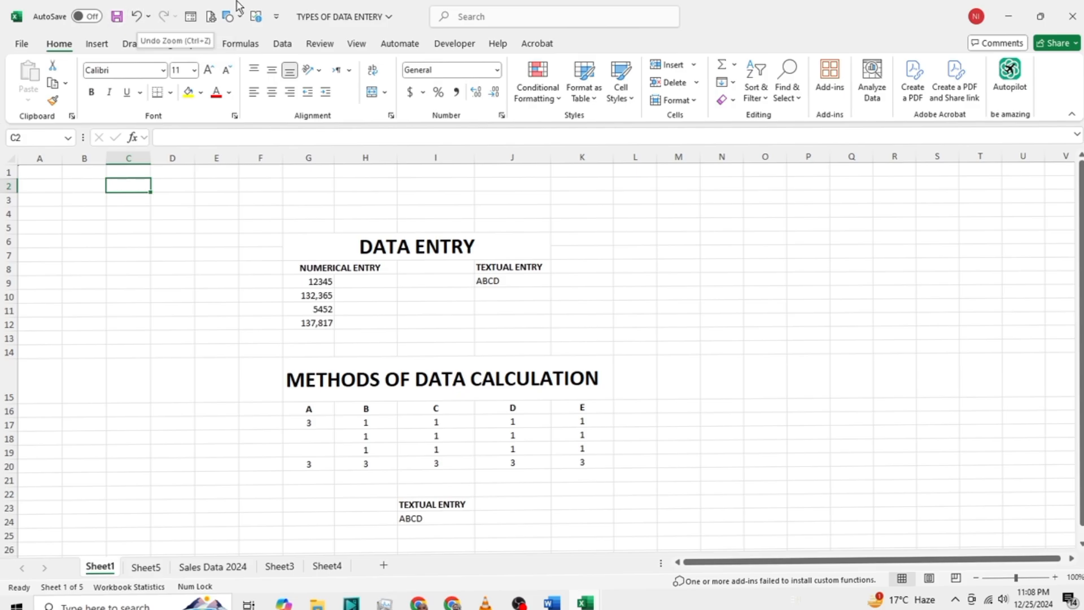
{"action": "left_click", "coordinate": [276, 17]}
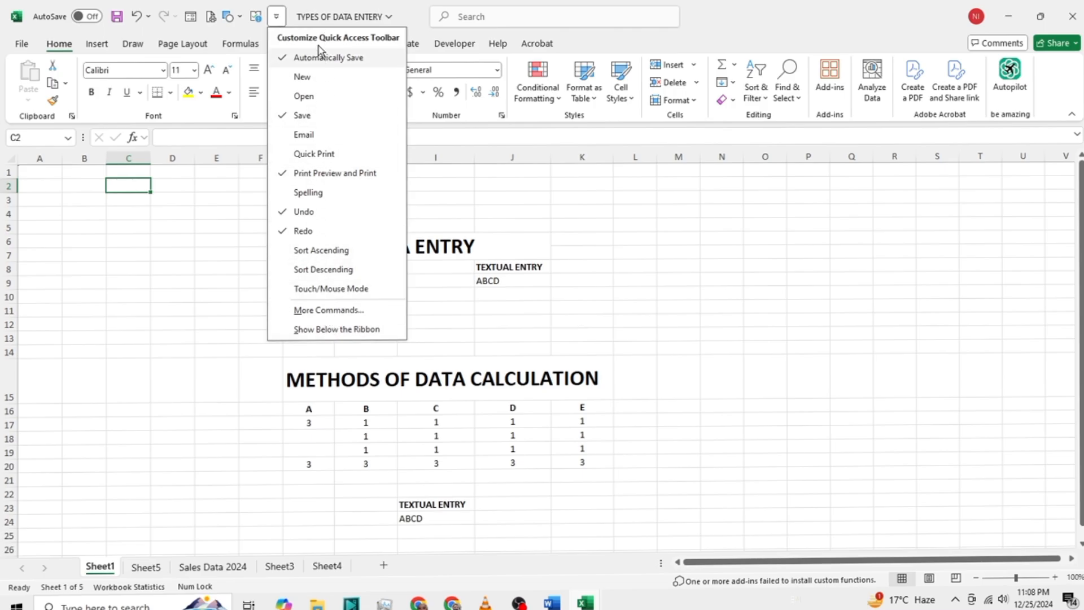
{"action": "left_click", "coordinate": [325, 312]}
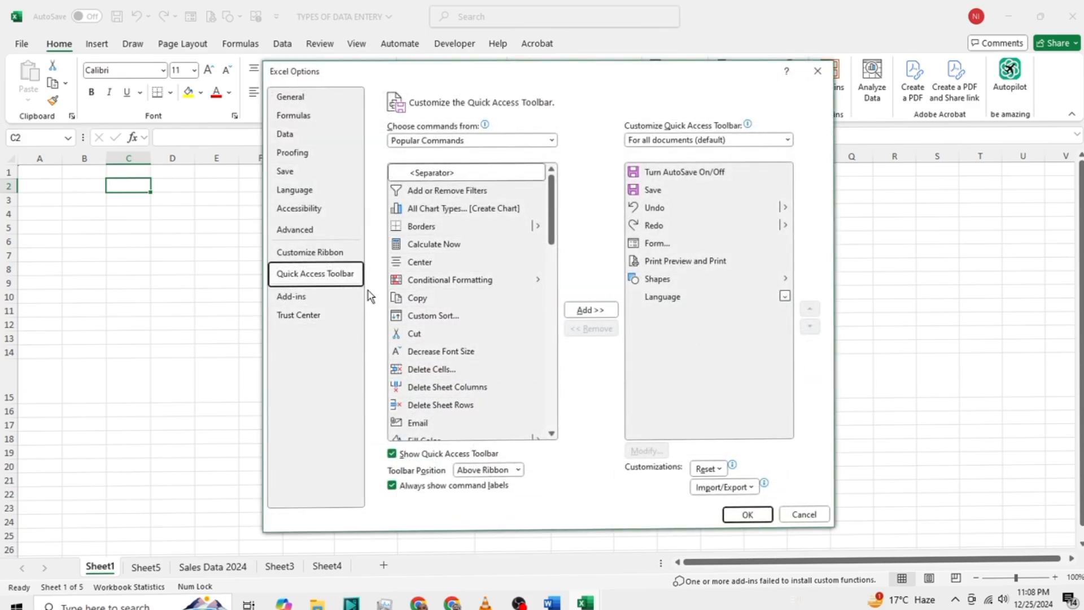
{"action": "left_click", "coordinate": [805, 520]}
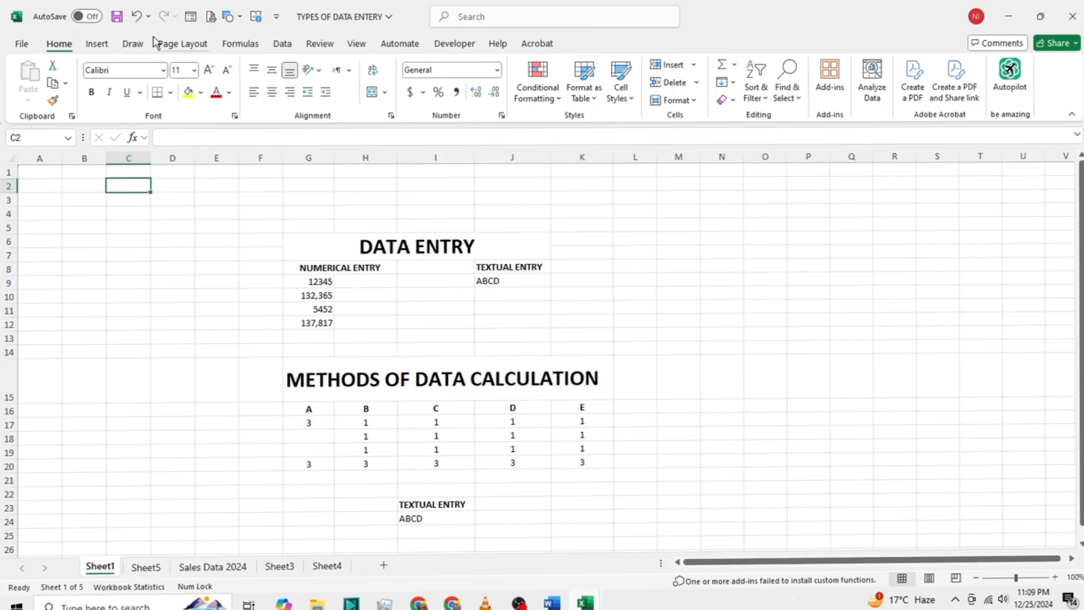
Examine the Insert, Page Layout, Formulas, Data, Review and View command sets in turn
{"action": "left_click", "coordinate": [105, 47]}
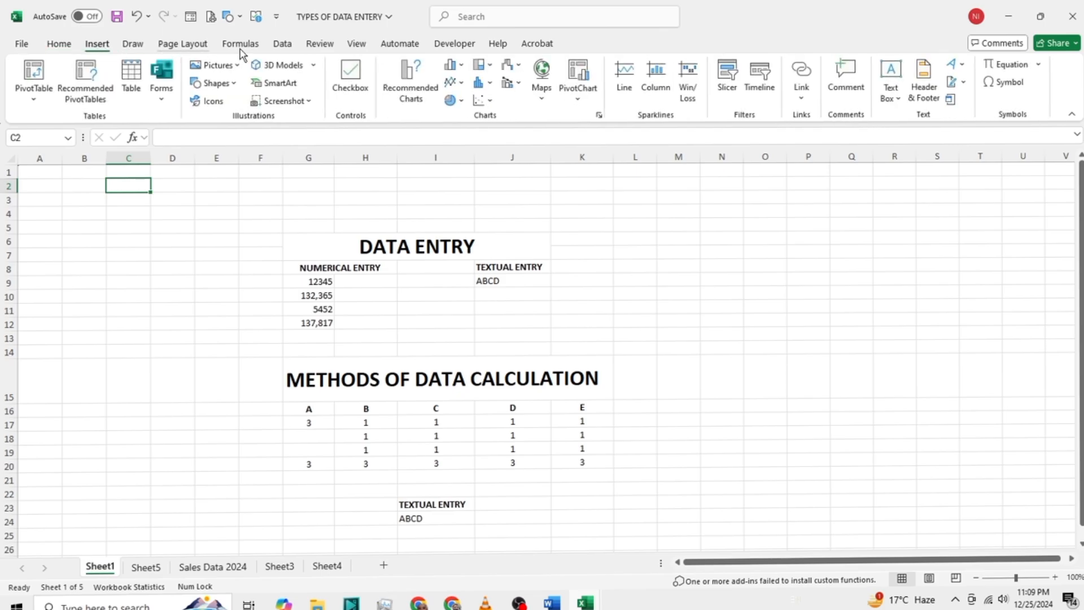
{"action": "left_click", "coordinate": [195, 46]}
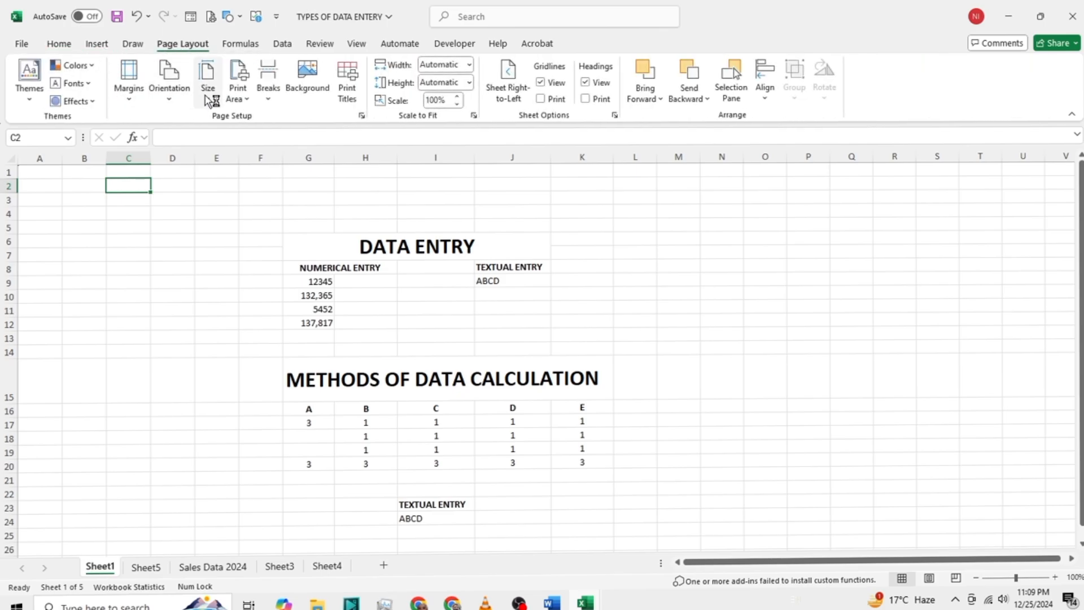
{"action": "left_click", "coordinate": [250, 45]}
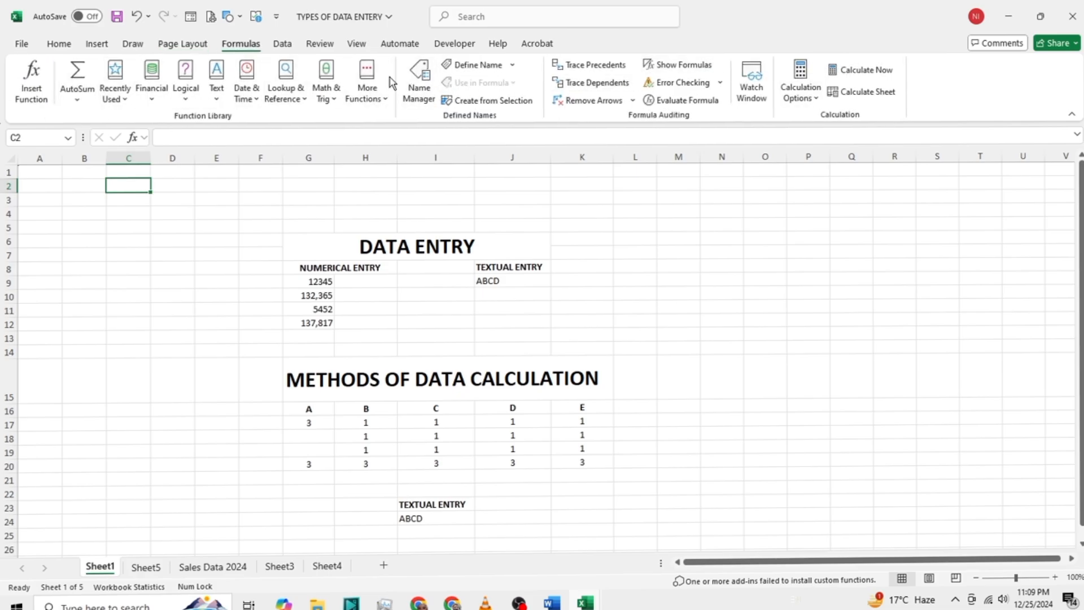
{"action": "left_click", "coordinate": [283, 43]}
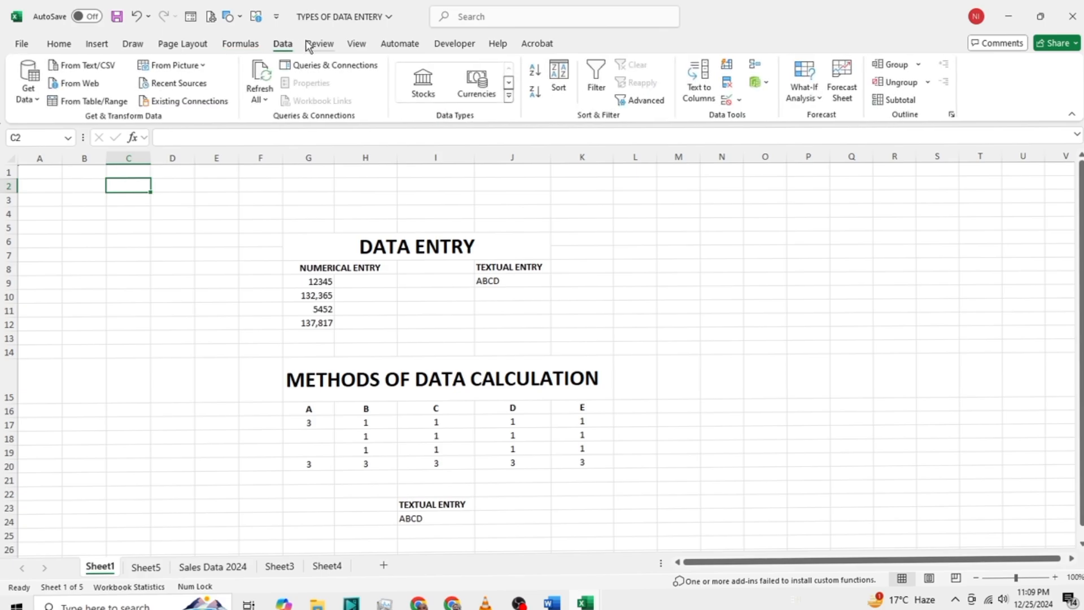
{"action": "left_click", "coordinate": [336, 45]}
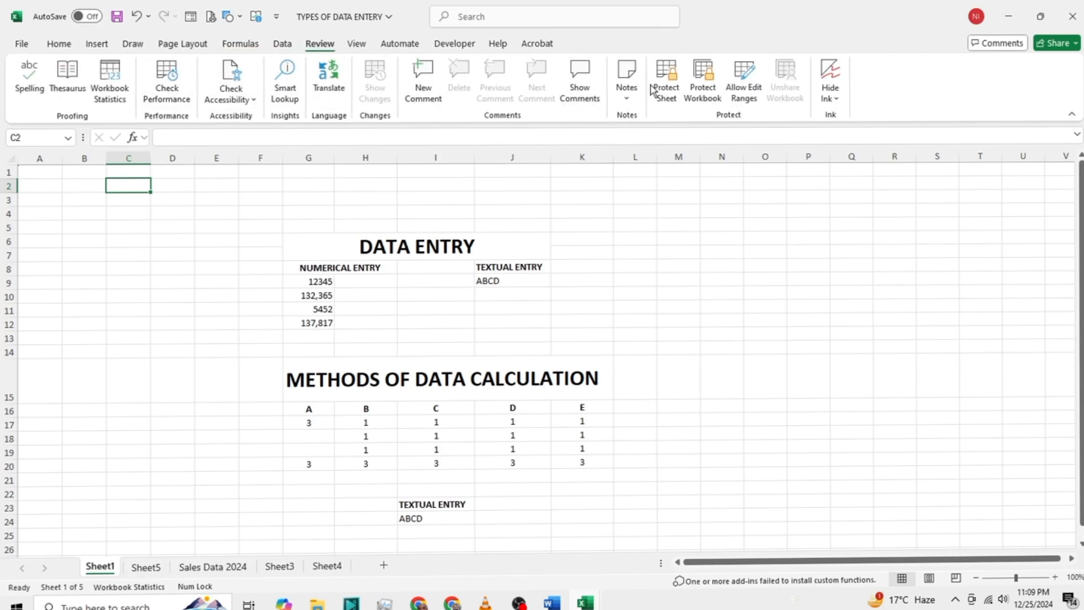
{"action": "left_click", "coordinate": [357, 43]}
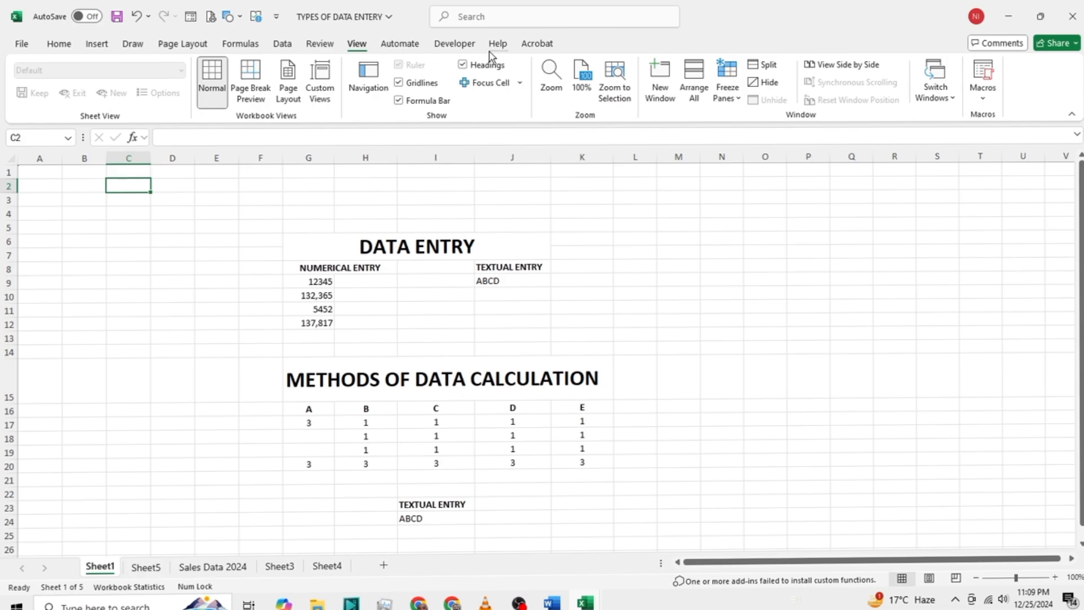
Insert a 2-D clustered column chart on Sheet1 and undo the insertion
{"action": "left_click", "coordinate": [99, 46]}
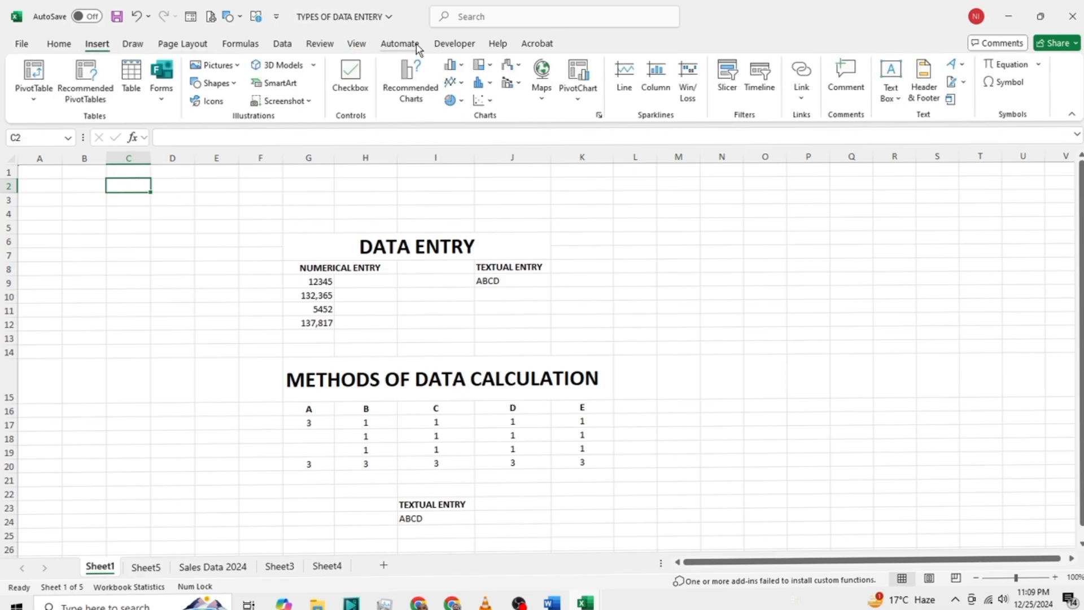
{"action": "left_click", "coordinate": [450, 67]}
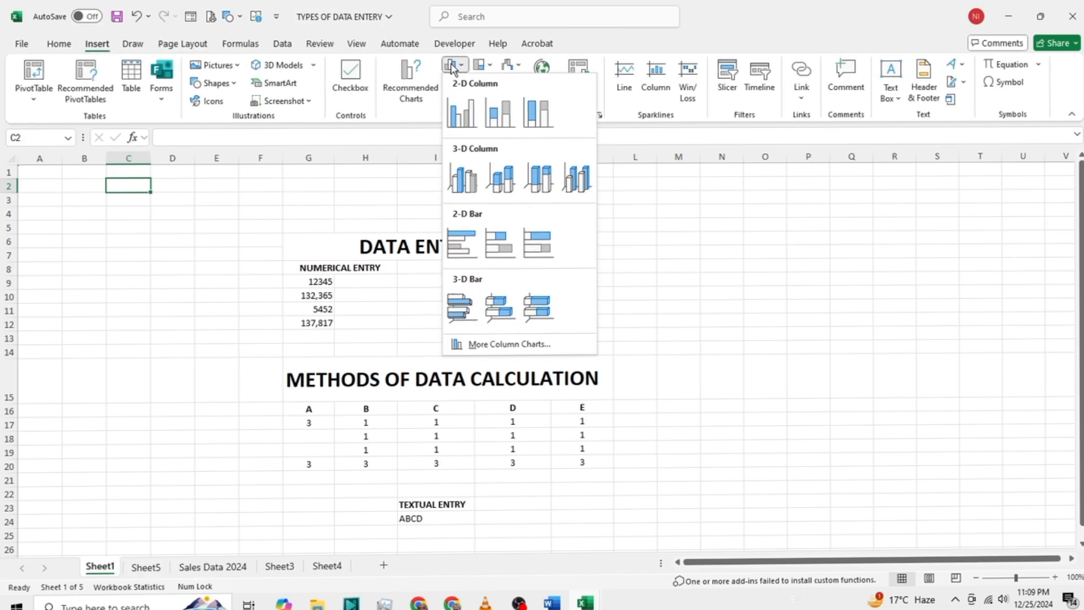
{"action": "left_click", "coordinate": [460, 114]}
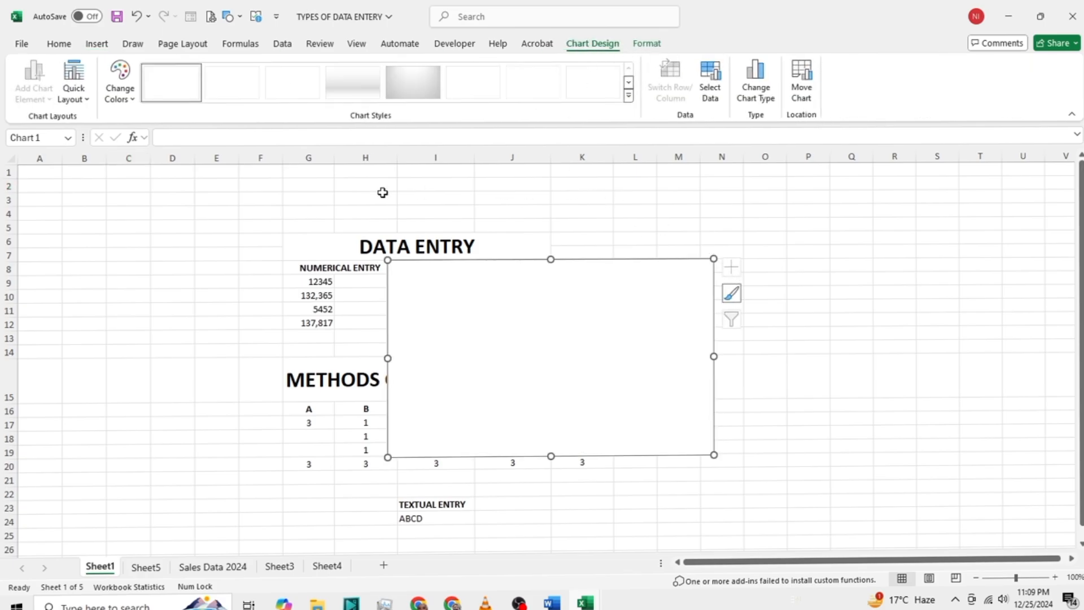
{"action": "key", "text": "ctrl+z"}
Start an entry in cell D5, collapse and restore the ribbon, and collapse it again
{"action": "left_click", "coordinate": [170, 227]}
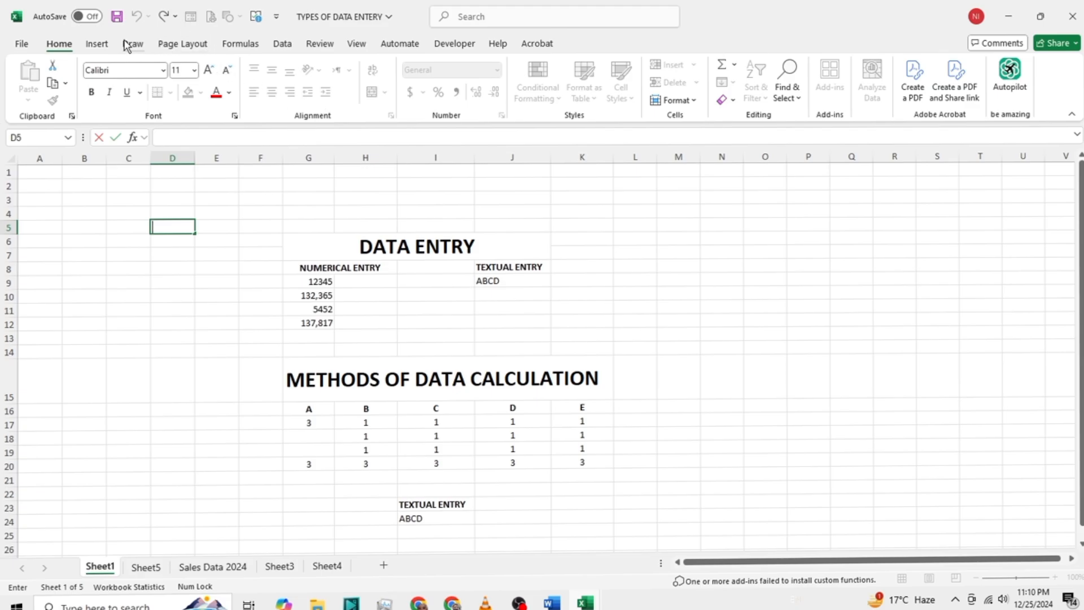
{"action": "double_click", "coordinate": [65, 47]}
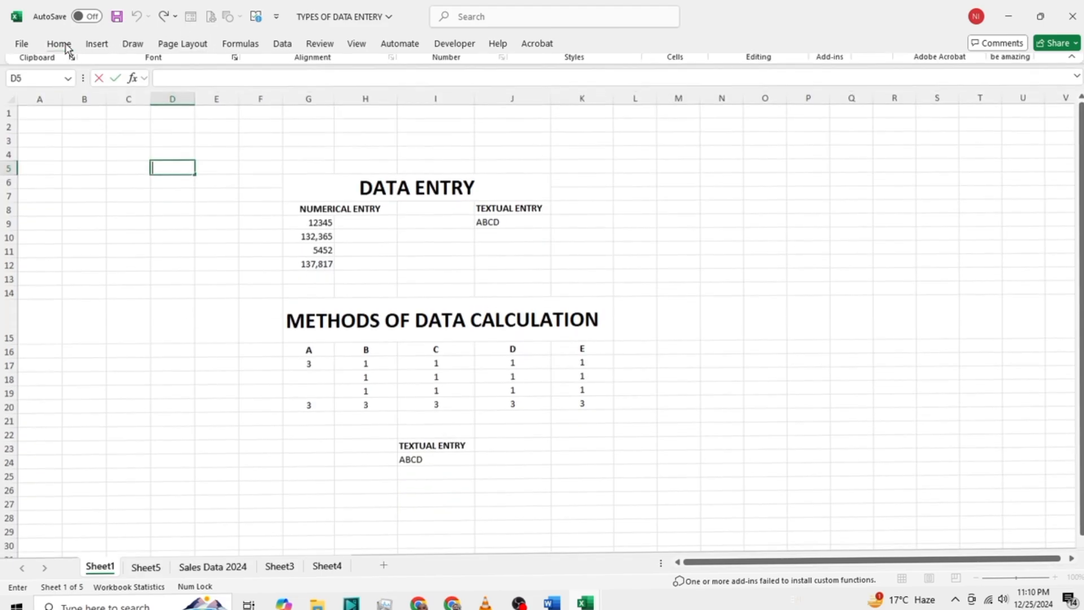
{"action": "double_click", "coordinate": [65, 47]}
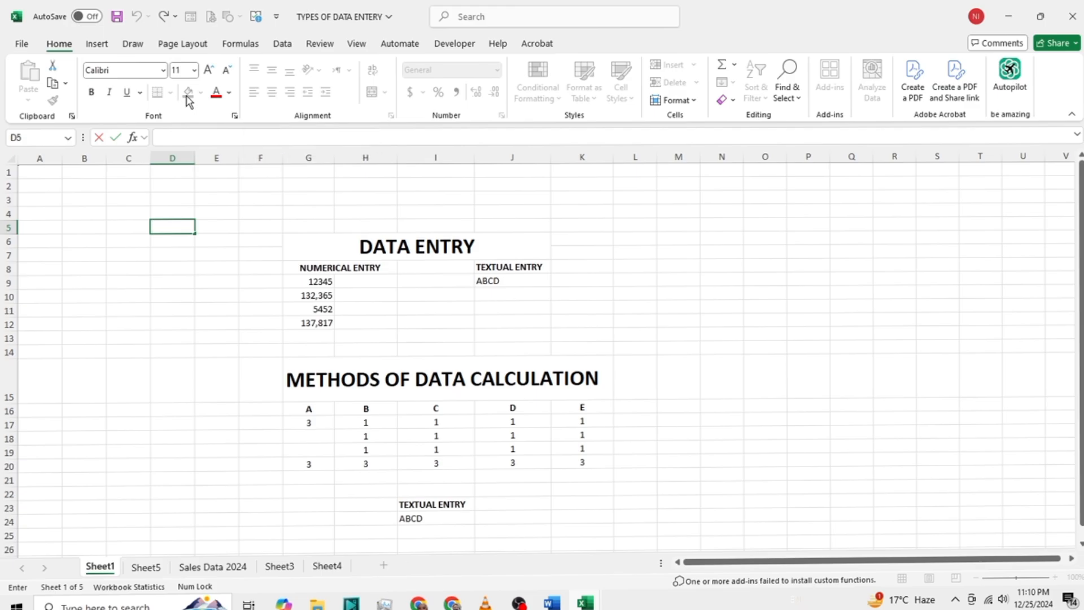
{"action": "left_click", "coordinate": [1075, 116]}
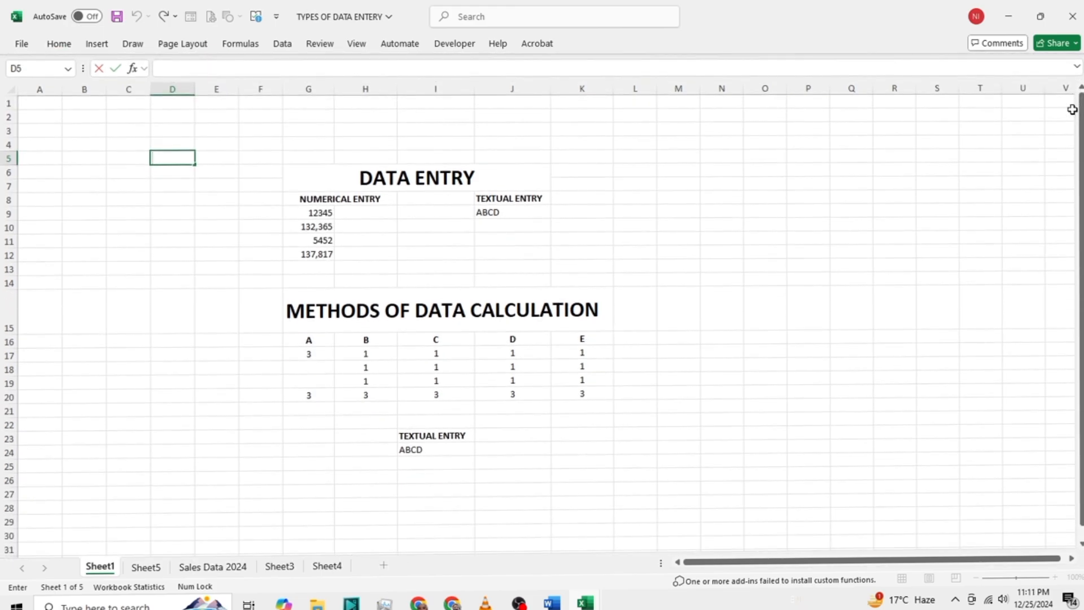
Restore the collapsed ribbon, end the entry in cell D5 without content, and move to cell D8
{"action": "double_click", "coordinate": [64, 46]}
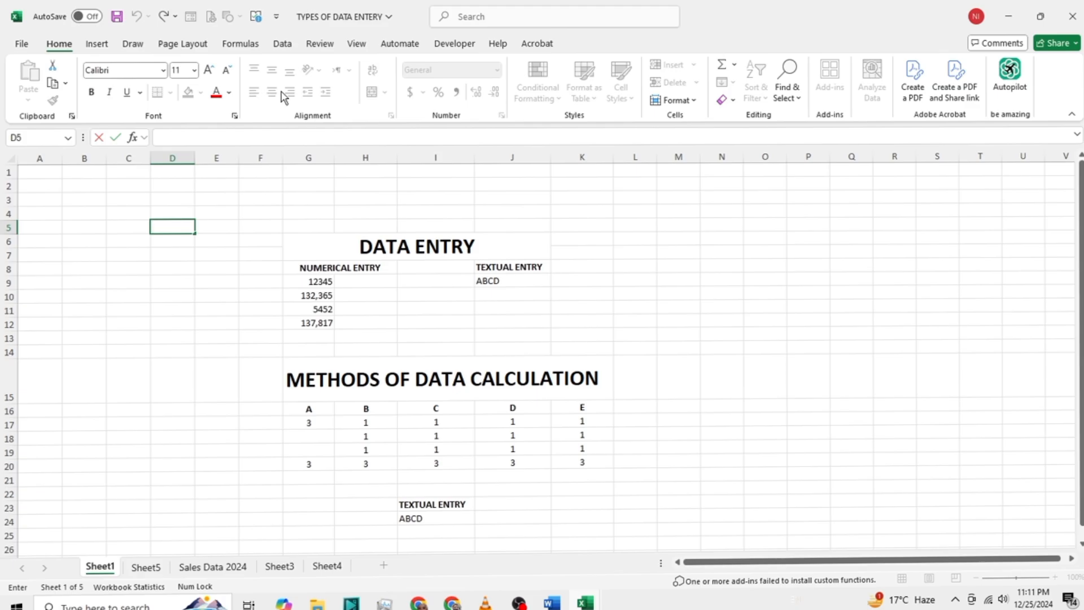
{"action": "left_click", "coordinate": [123, 269]}
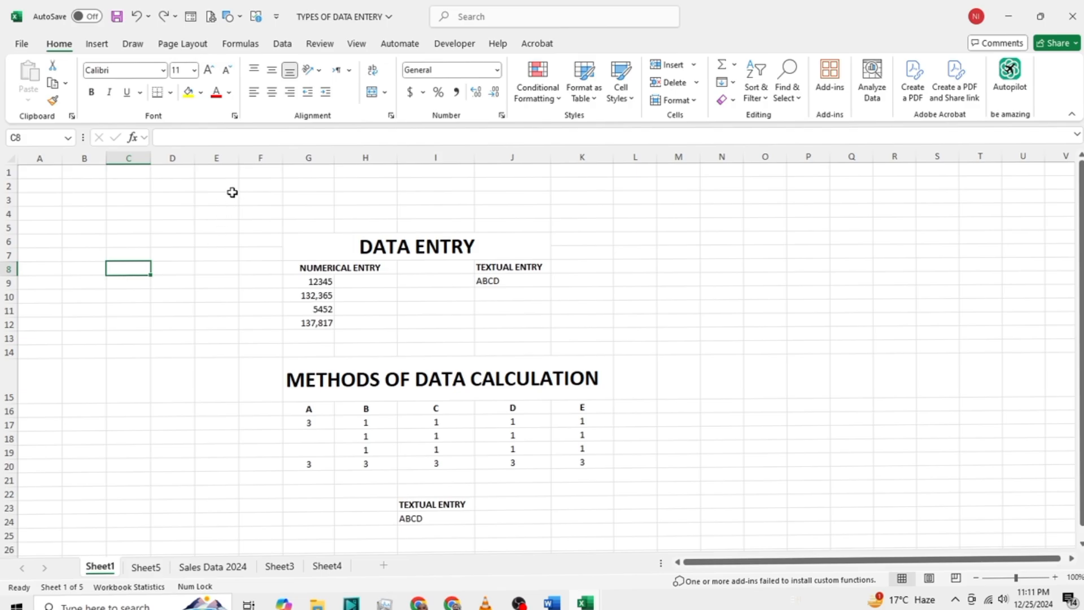
{"action": "left_click", "coordinate": [190, 221]}
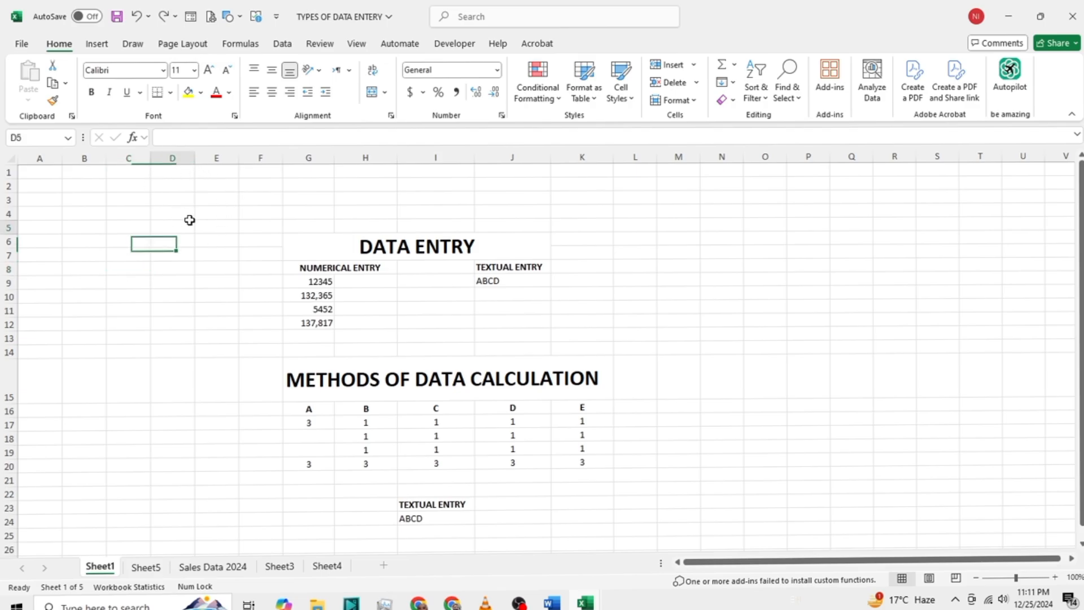
{"action": "left_click", "coordinate": [190, 275]}
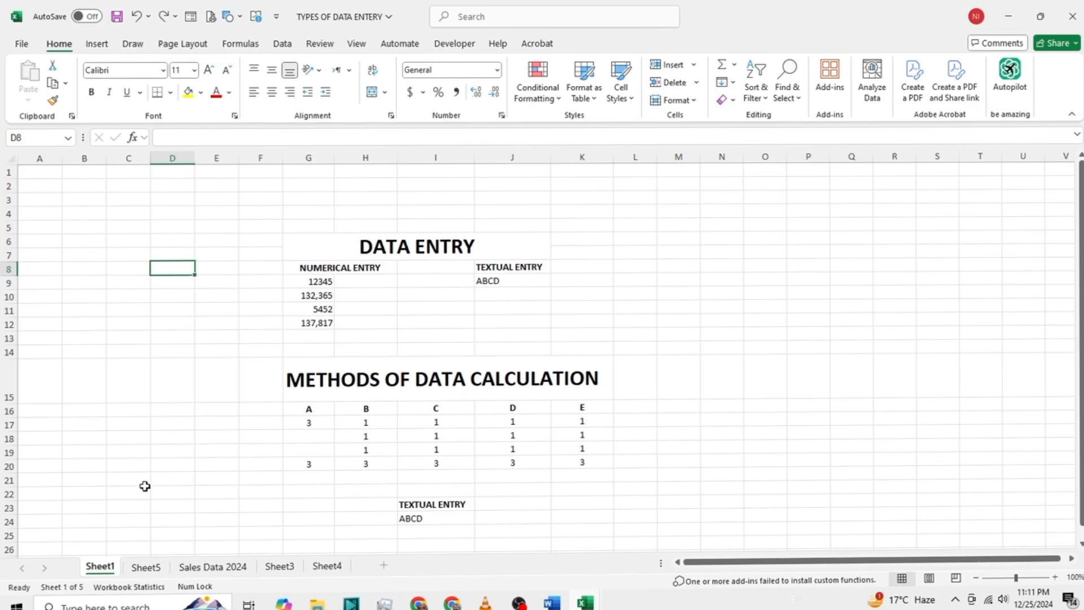
Look through Sheet5, Sales Data 2024, Sheet3 and Sheet4 in turn, and return to Sheet1
{"action": "left_click", "coordinate": [147, 566]}
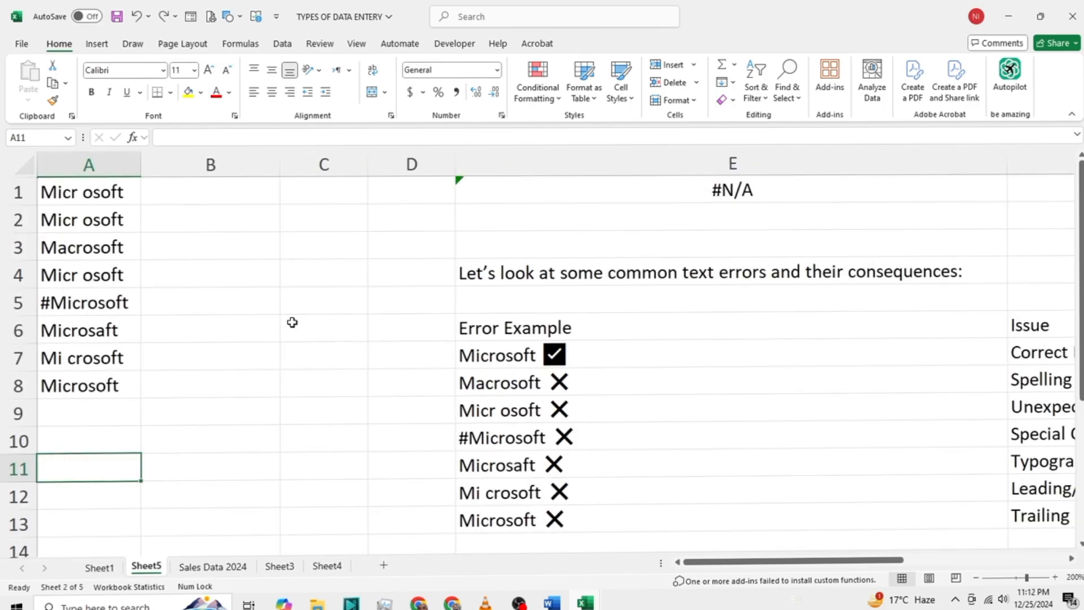
{"action": "left_click", "coordinate": [297, 362]}
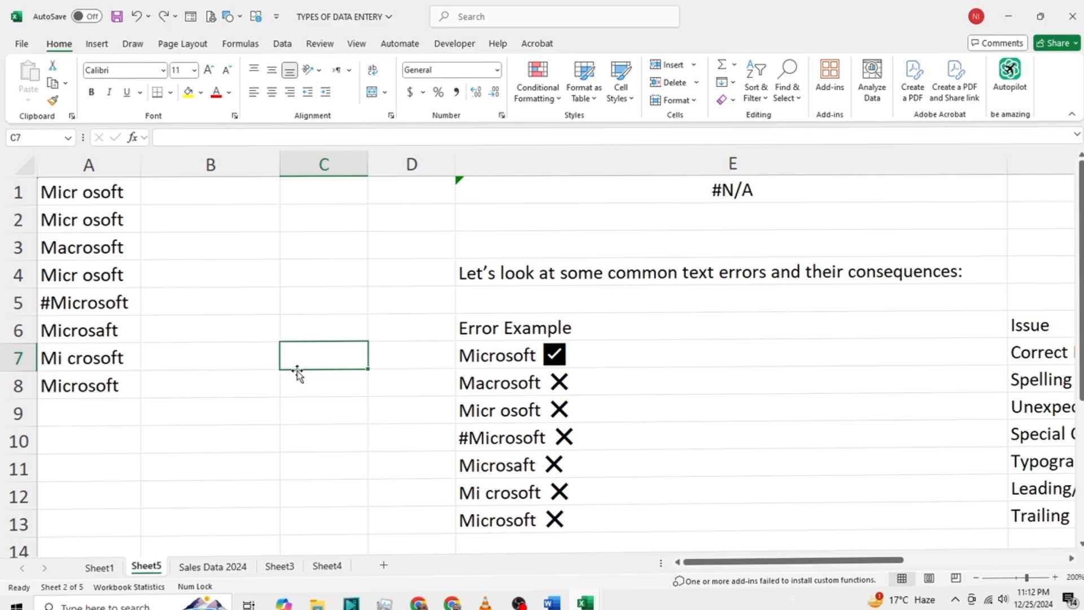
{"action": "left_click", "coordinate": [301, 497]}
{"action": "left_click", "coordinate": [229, 565]}
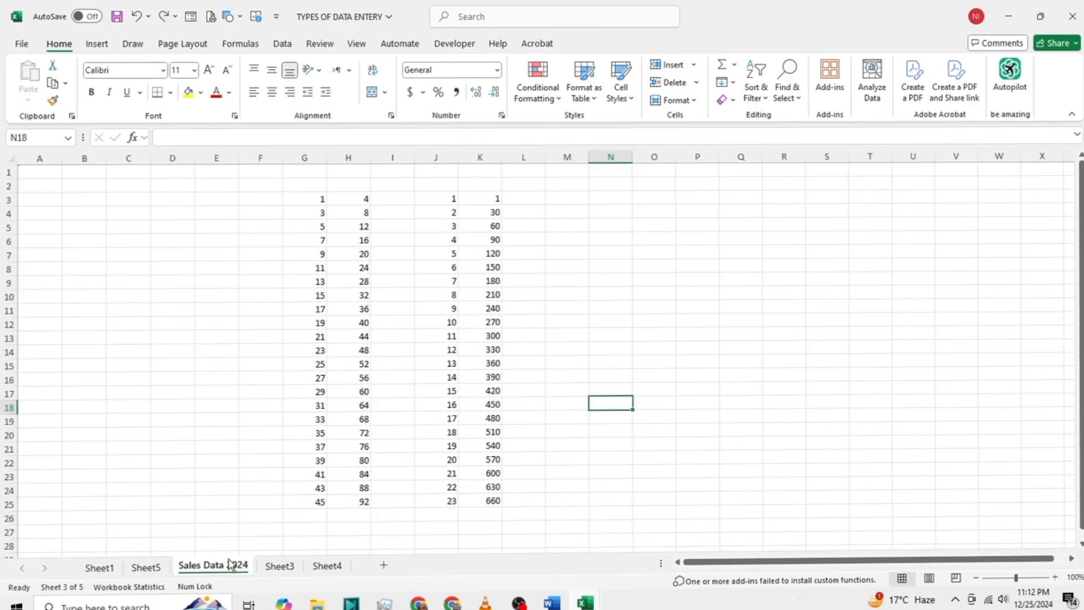
{"action": "left_click", "coordinate": [225, 447]}
{"action": "left_click", "coordinate": [281, 567]}
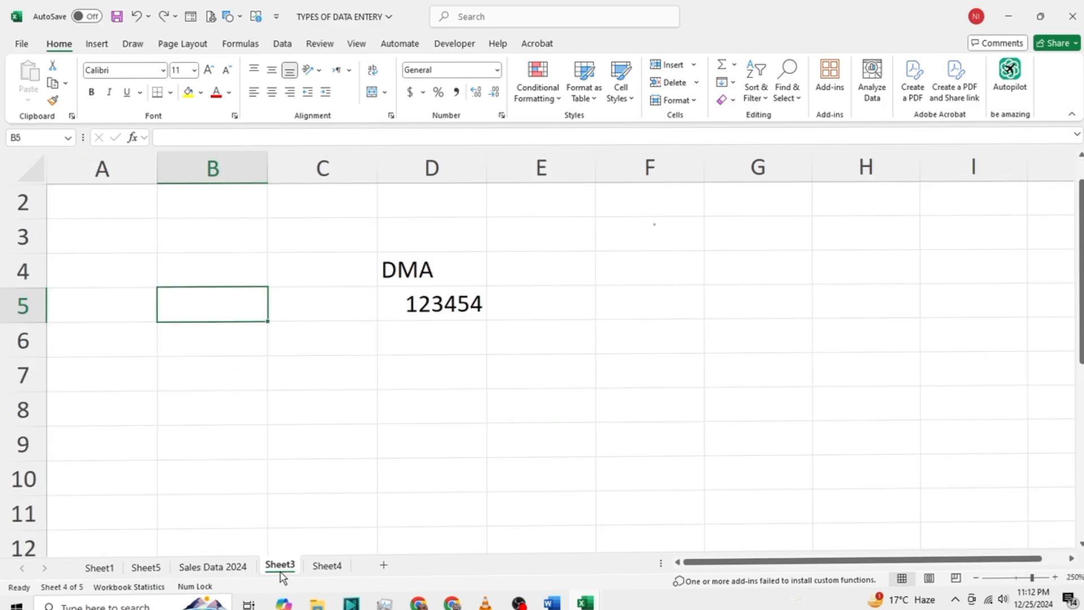
{"action": "left_click", "coordinate": [328, 566]}
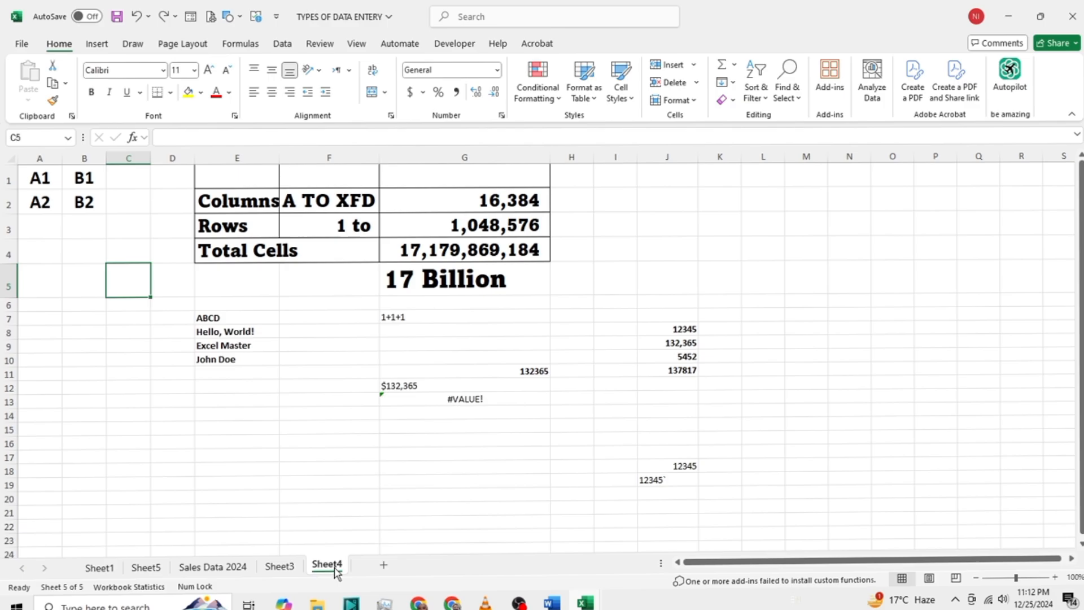
{"action": "left_click", "coordinate": [250, 429]}
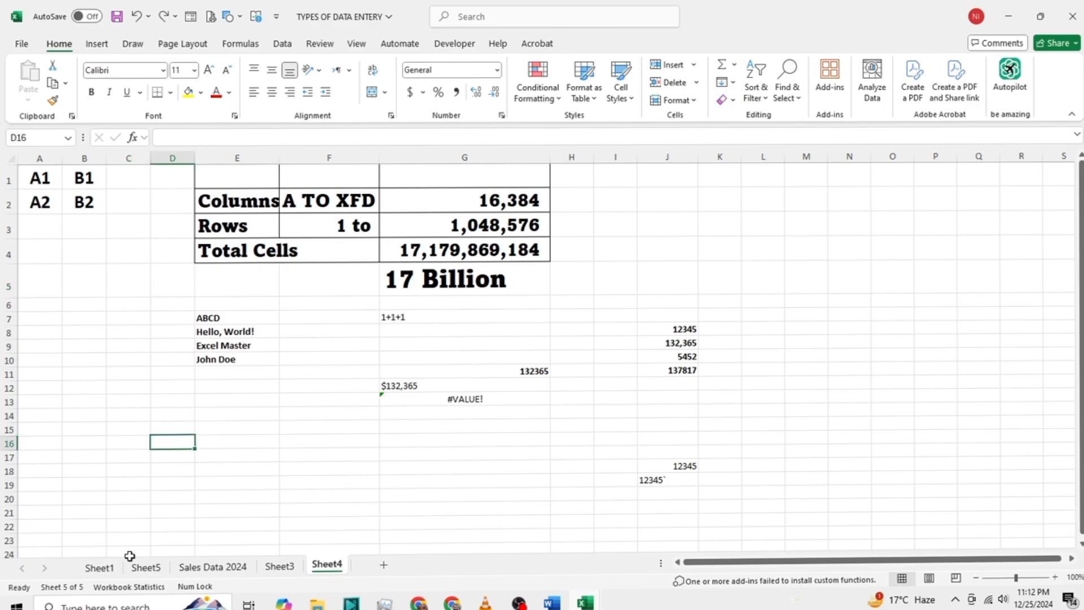
{"action": "left_click", "coordinate": [102, 568]}
{"action": "left_click", "coordinate": [94, 406]}
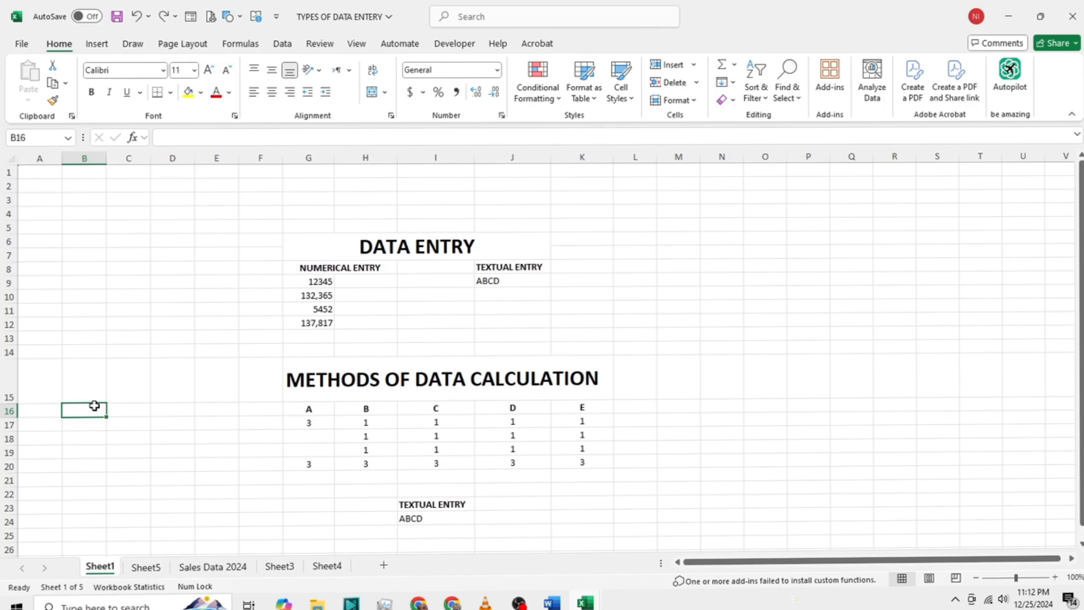
Left-align the merged DATA ENTRY heading on Sheet1 and centre it again
{"action": "left_click", "coordinate": [131, 243]}
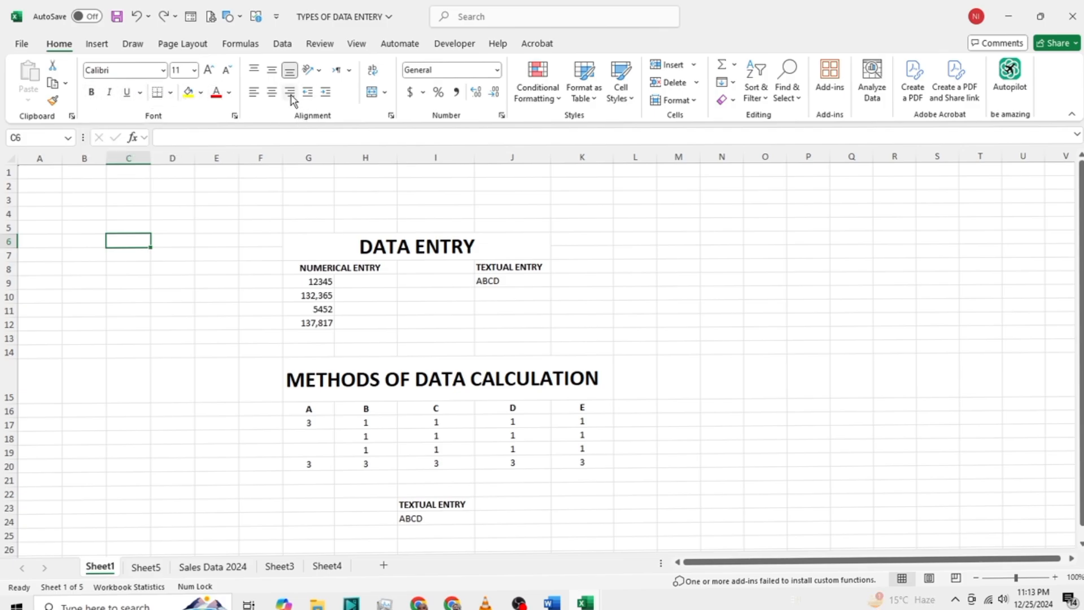
{"action": "left_click", "coordinate": [338, 251]}
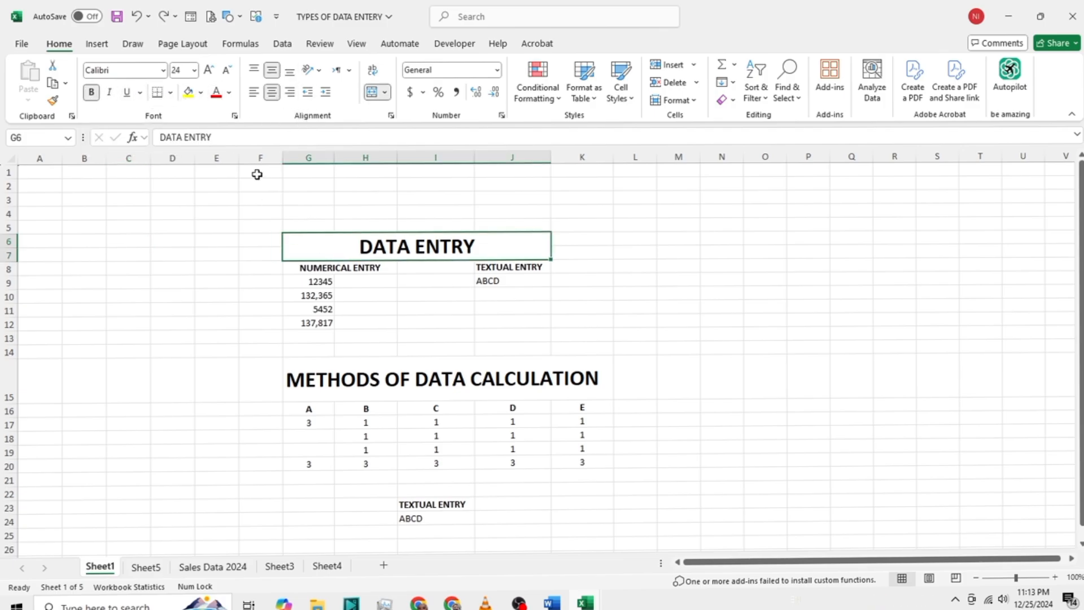
{"action": "left_click", "coordinate": [254, 93]}
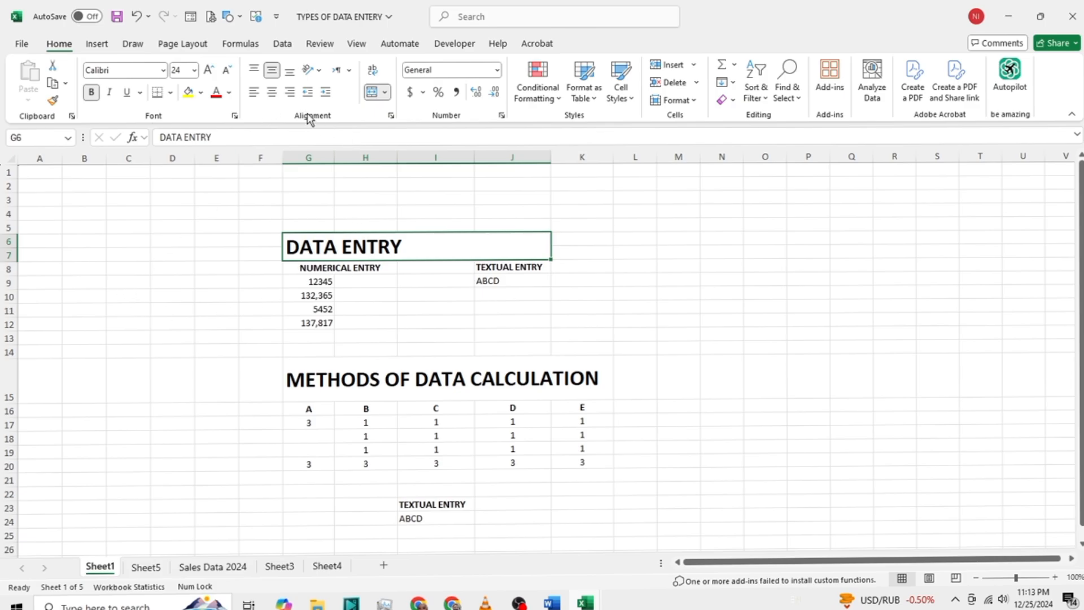
{"action": "left_click", "coordinate": [279, 97]}
{"action": "left_click", "coordinate": [182, 228]}
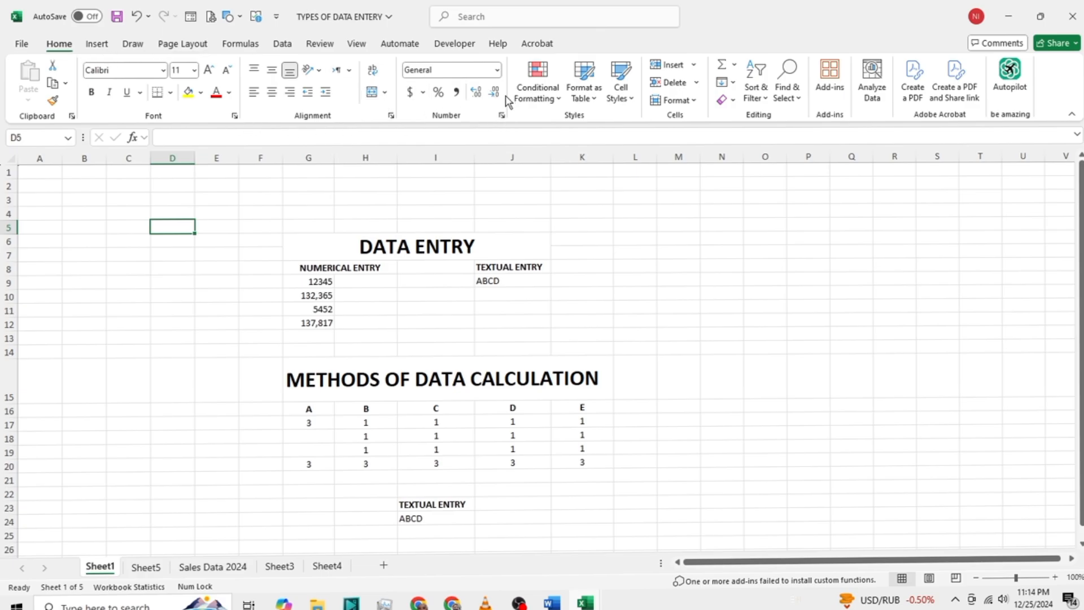
Review the ribbon's command groups for Insert, Page Layout, Formulas, Data, Review and View
{"action": "left_click", "coordinate": [97, 45]}
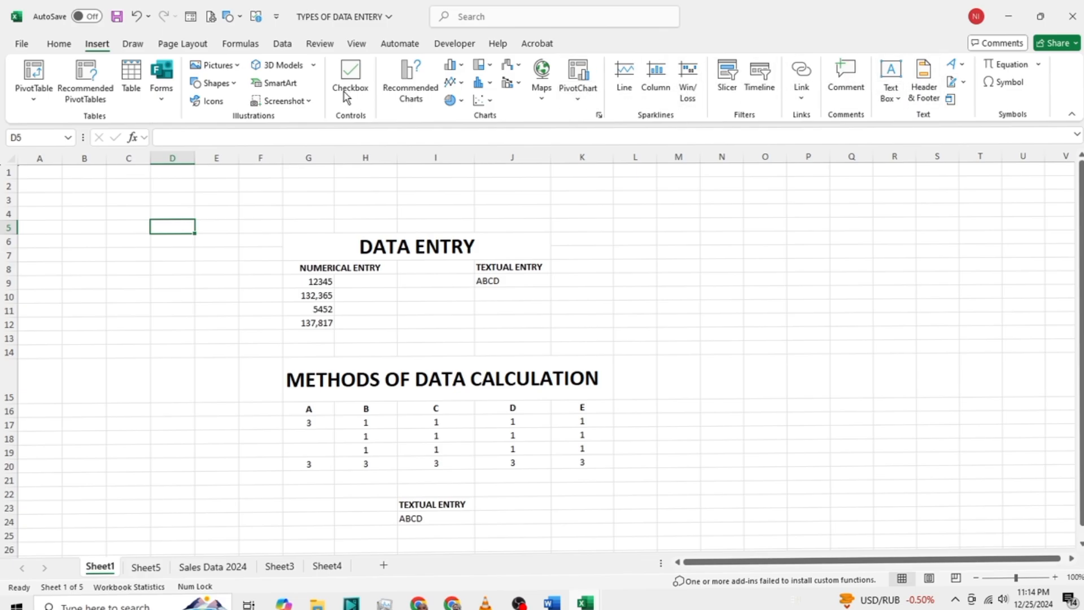
{"action": "left_click", "coordinate": [180, 48]}
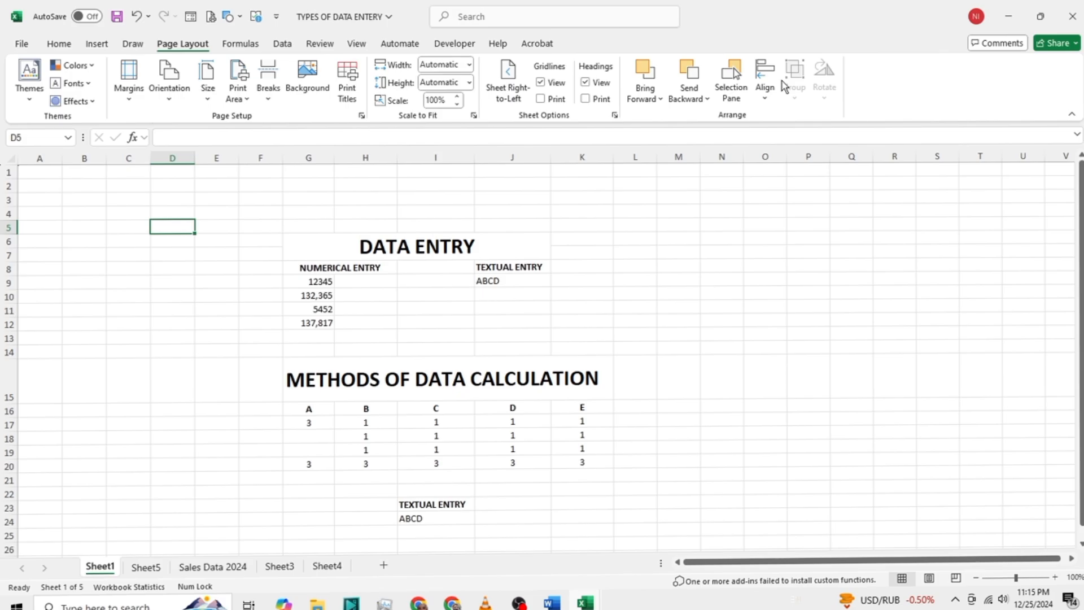
{"action": "left_click", "coordinate": [240, 44]}
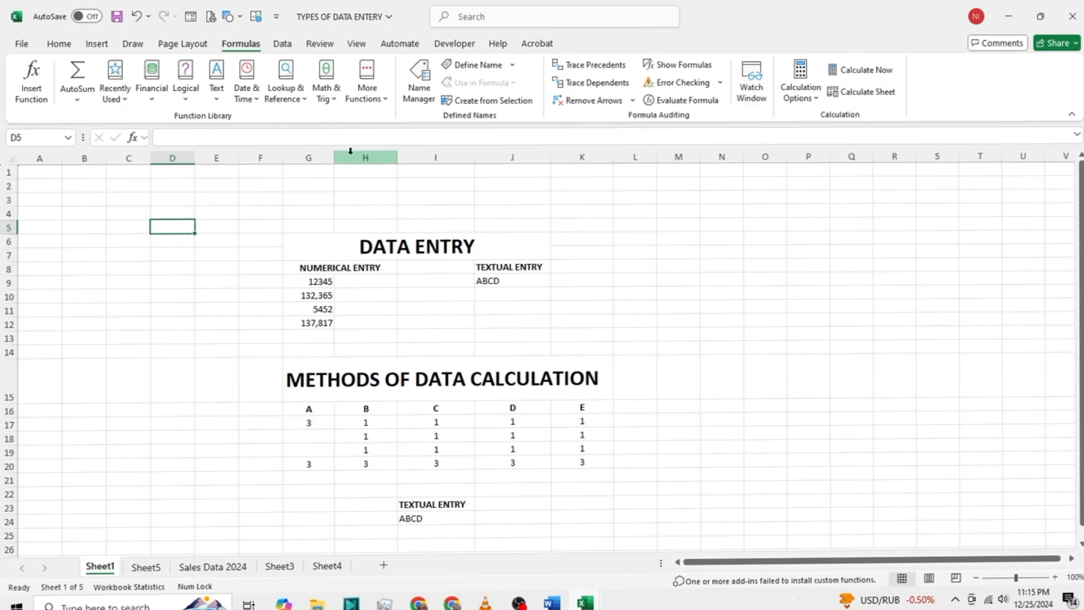
{"action": "left_click", "coordinate": [283, 45]}
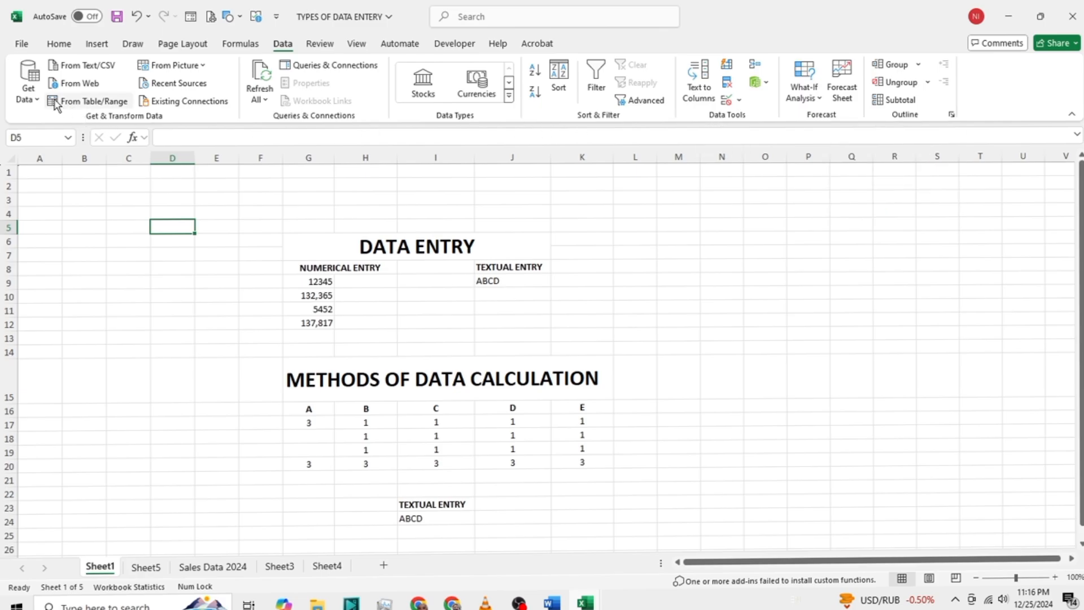
{"action": "left_click", "coordinate": [321, 48]}
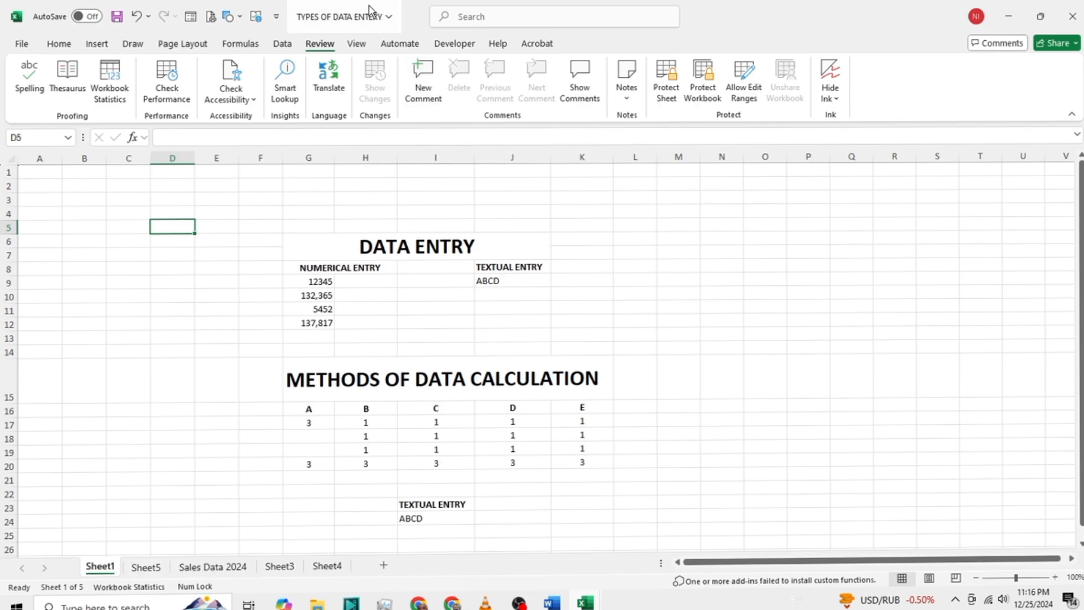
{"action": "left_click", "coordinate": [356, 45]}
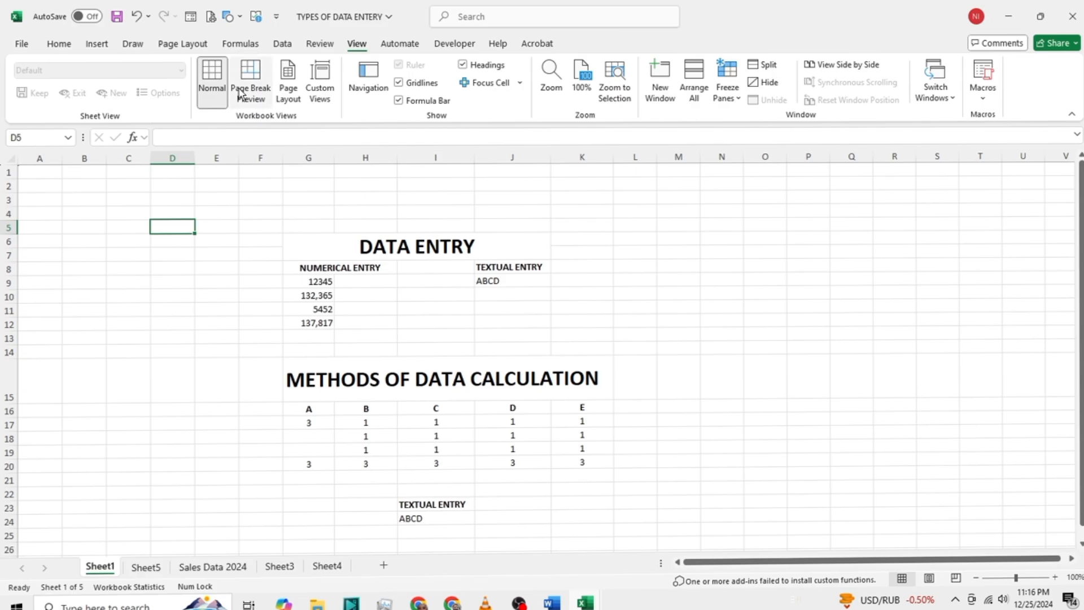
Compare Sheet1 in Page Break Preview and Normal view, ending in Normal view
{"action": "left_click", "coordinate": [257, 91]}
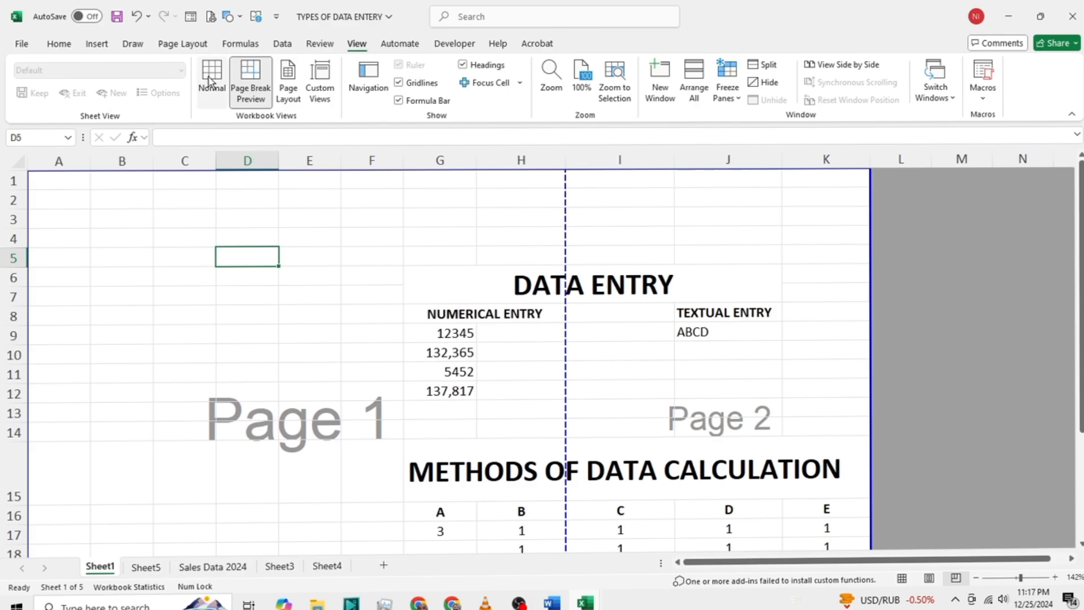
{"action": "left_click", "coordinate": [210, 81]}
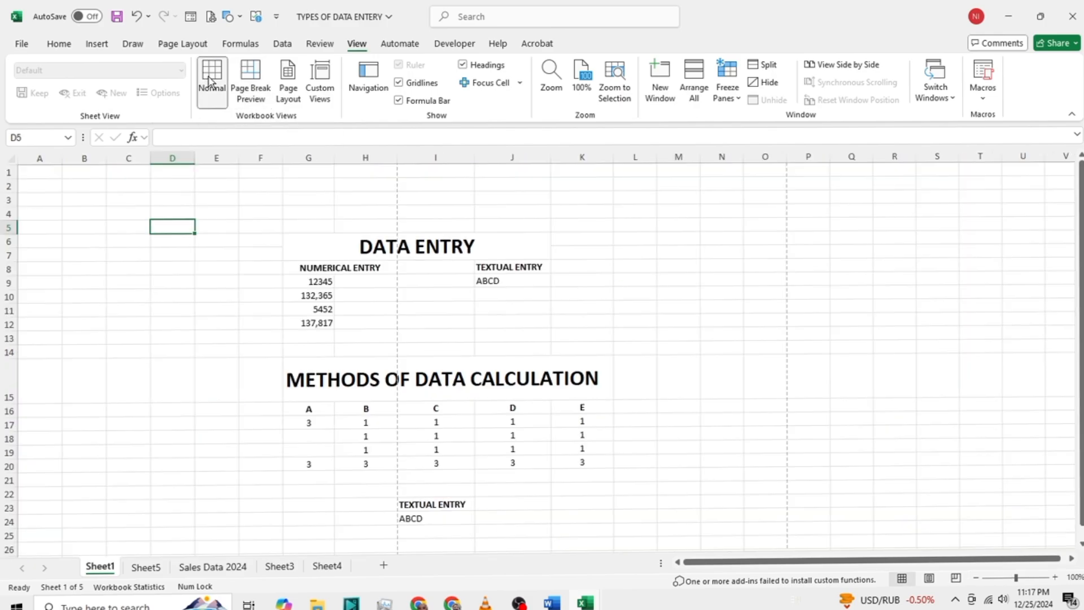
{"action": "left_click", "coordinate": [243, 75]}
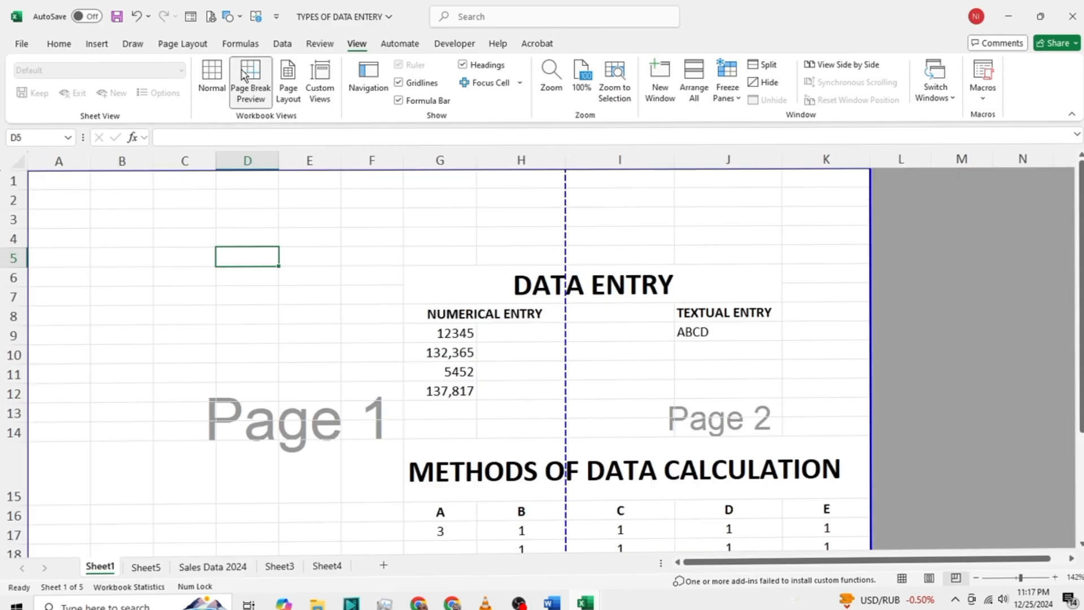
{"action": "left_click", "coordinate": [211, 80]}
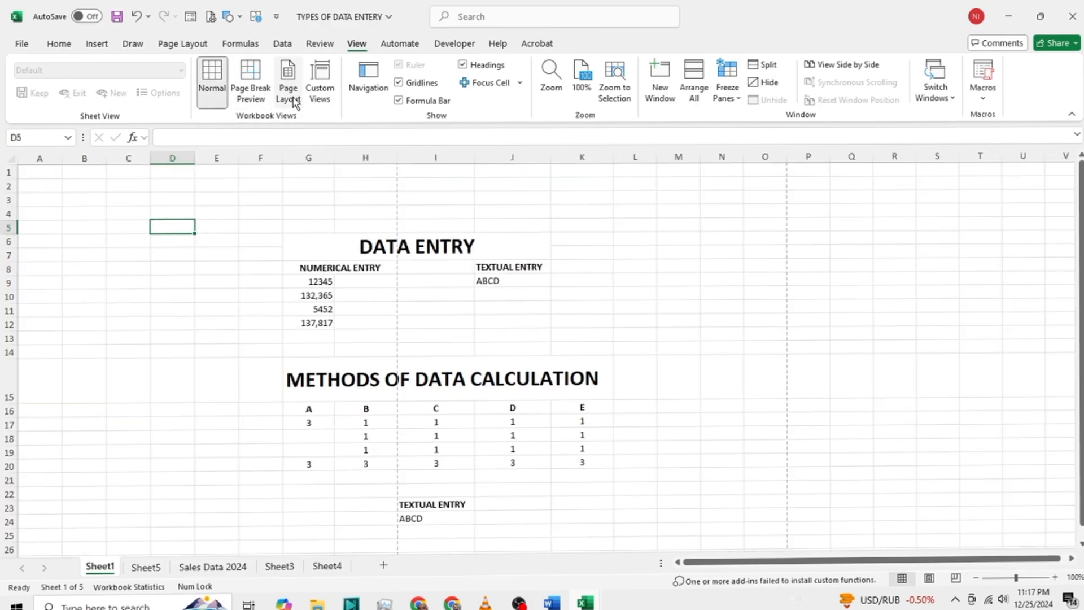
Try the gridlines display option on Sheet1 and select row 2, followed by cell C6
{"action": "left_click", "coordinate": [422, 86]}
{"action": "left_click", "coordinate": [8, 186]}
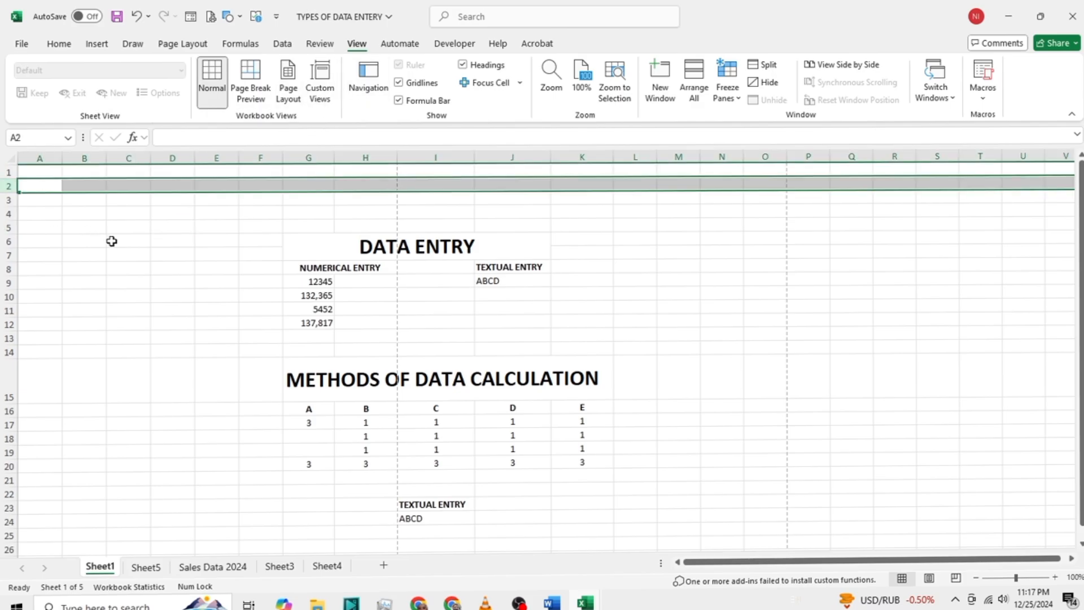
{"action": "left_click", "coordinate": [112, 242]}
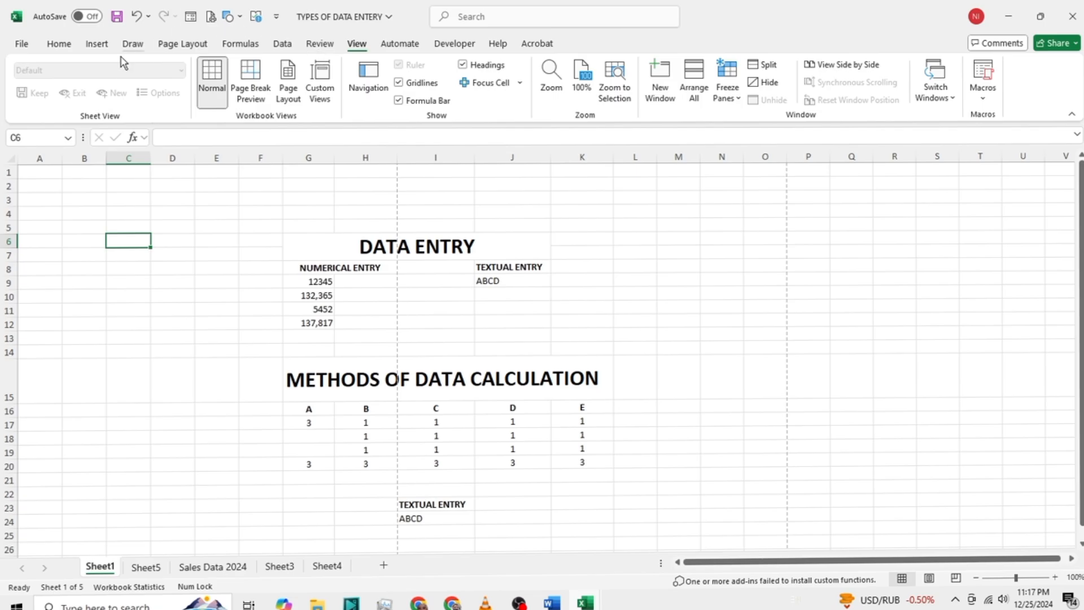
Insert an empty 2-D clustered column chart on Sheet1, delete it, and select cell K3
{"action": "left_click", "coordinate": [97, 45]}
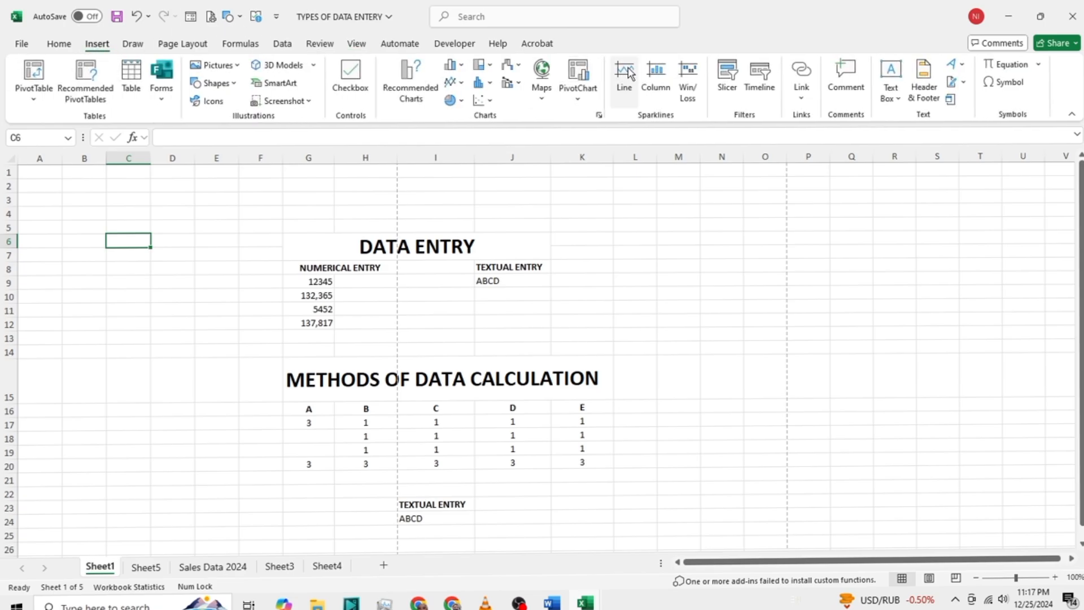
{"action": "left_click", "coordinate": [452, 65]}
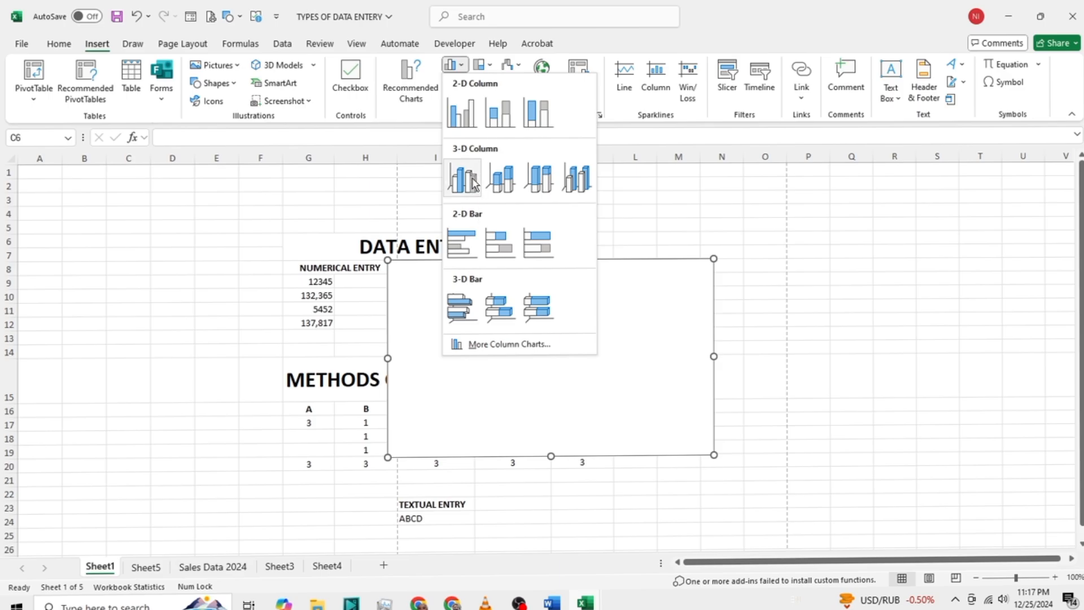
{"action": "left_click", "coordinate": [459, 117]}
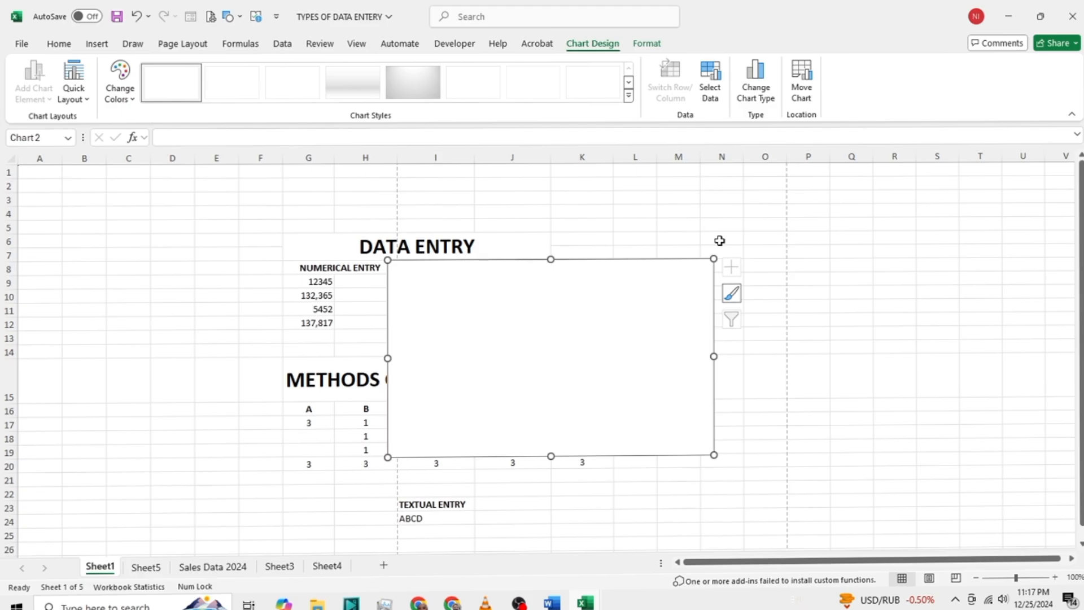
{"action": "key", "text": "Delete"}
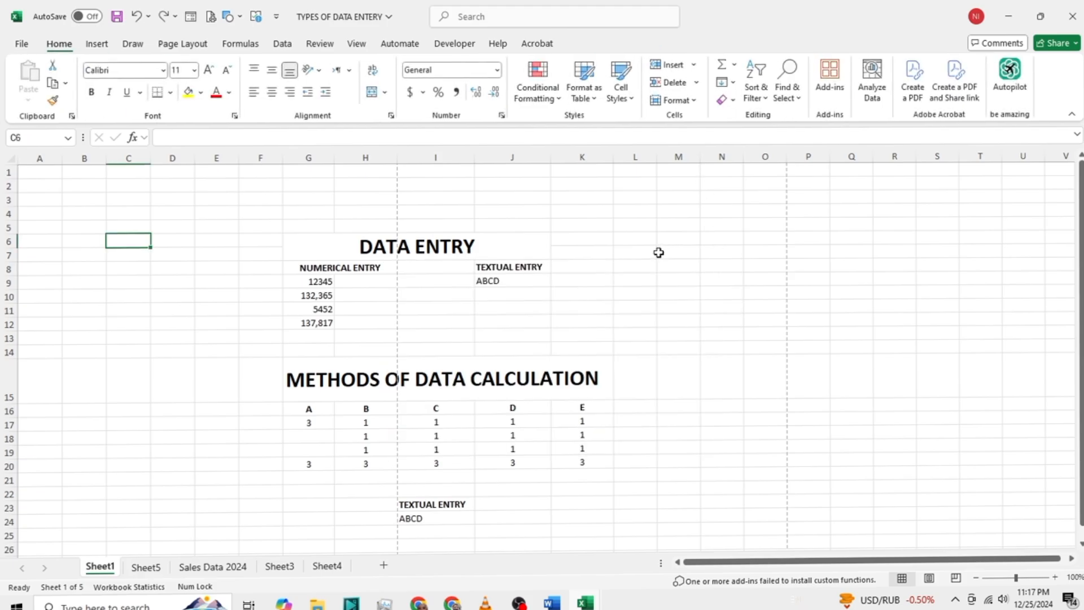
{"action": "left_click", "coordinate": [662, 239]}
{"action": "left_click", "coordinate": [680, 290]}
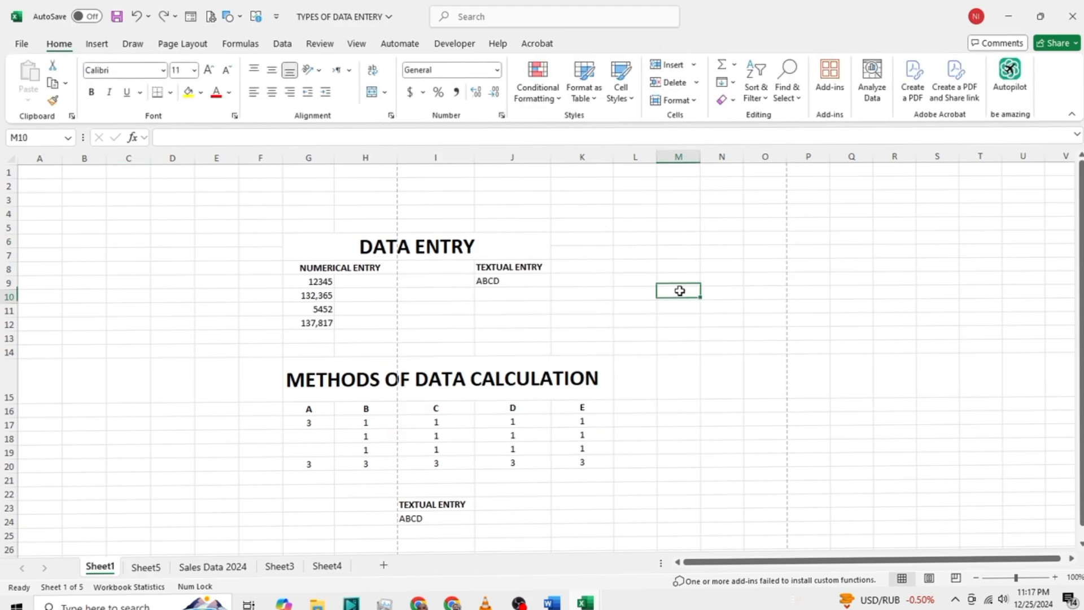
{"action": "left_click", "coordinate": [627, 221]}
{"action": "left_click", "coordinate": [579, 202]}
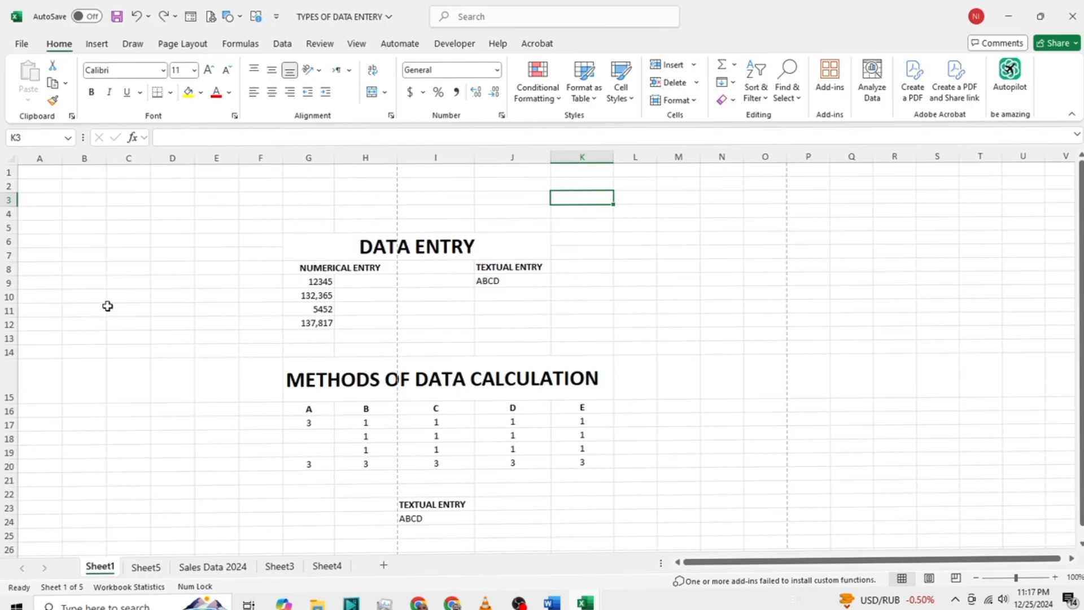
Review the ribbon's command groups from Insert and Draw through Page Layout, Formulas, Data, Review, View, Automate and Developer
{"action": "left_click", "coordinate": [97, 44]}
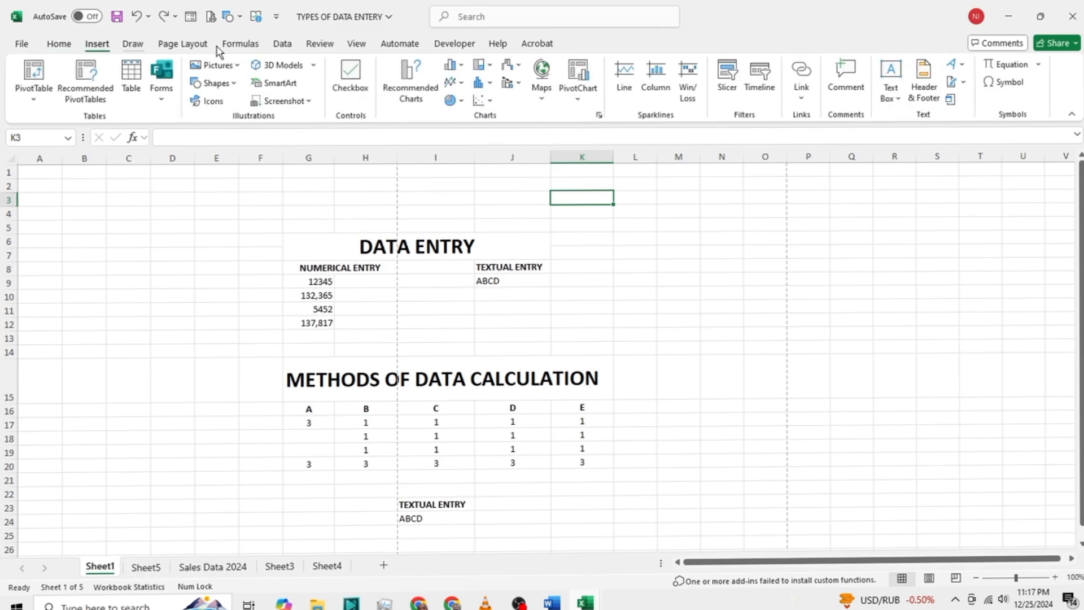
{"action": "left_click", "coordinate": [133, 44]}
{"action": "left_click", "coordinate": [183, 43]}
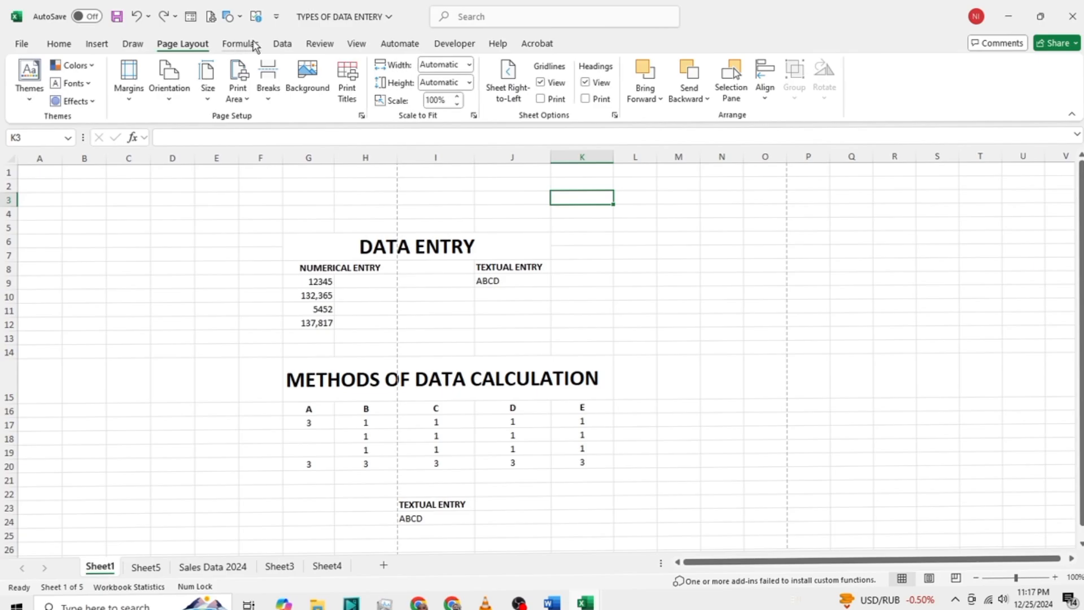
{"action": "left_click", "coordinate": [240, 43]}
{"action": "left_click", "coordinate": [289, 44]}
{"action": "left_click", "coordinate": [319, 43]}
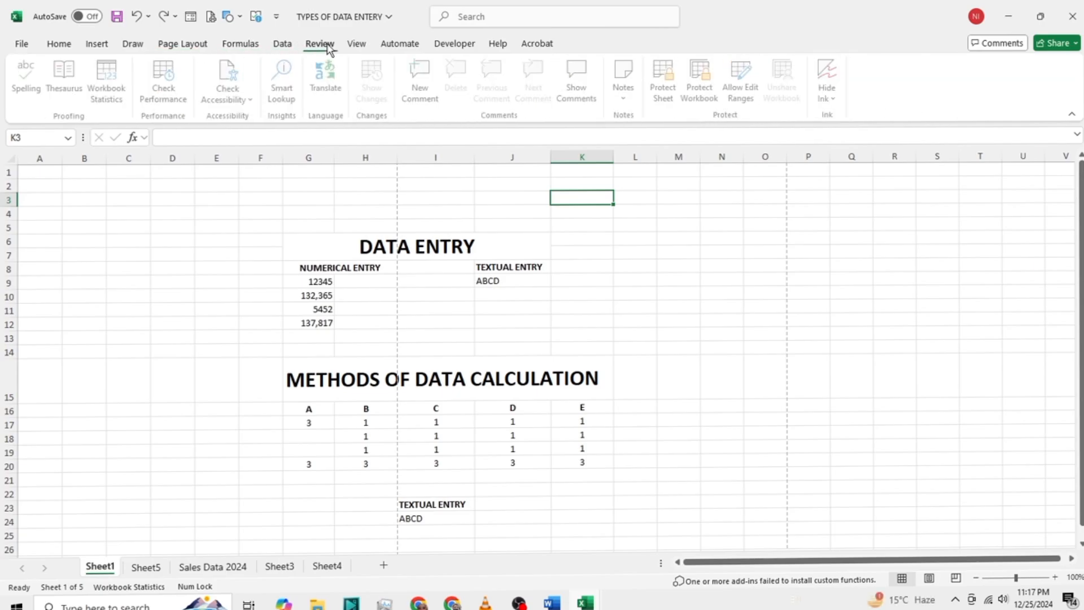
{"action": "left_click", "coordinate": [357, 43]}
{"action": "left_click", "coordinate": [400, 46]}
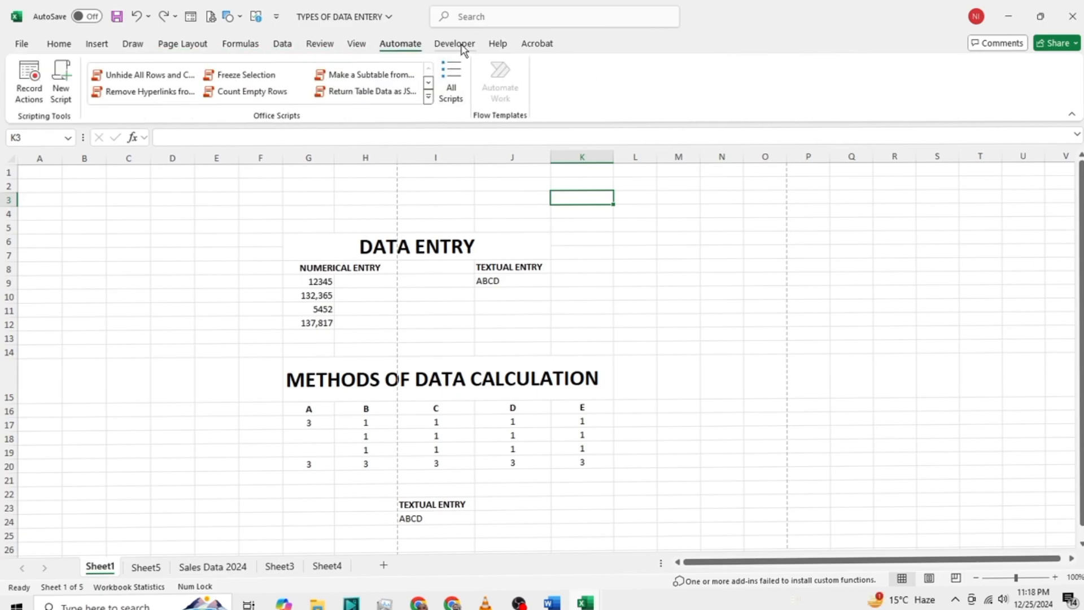
{"action": "left_click", "coordinate": [462, 48]}
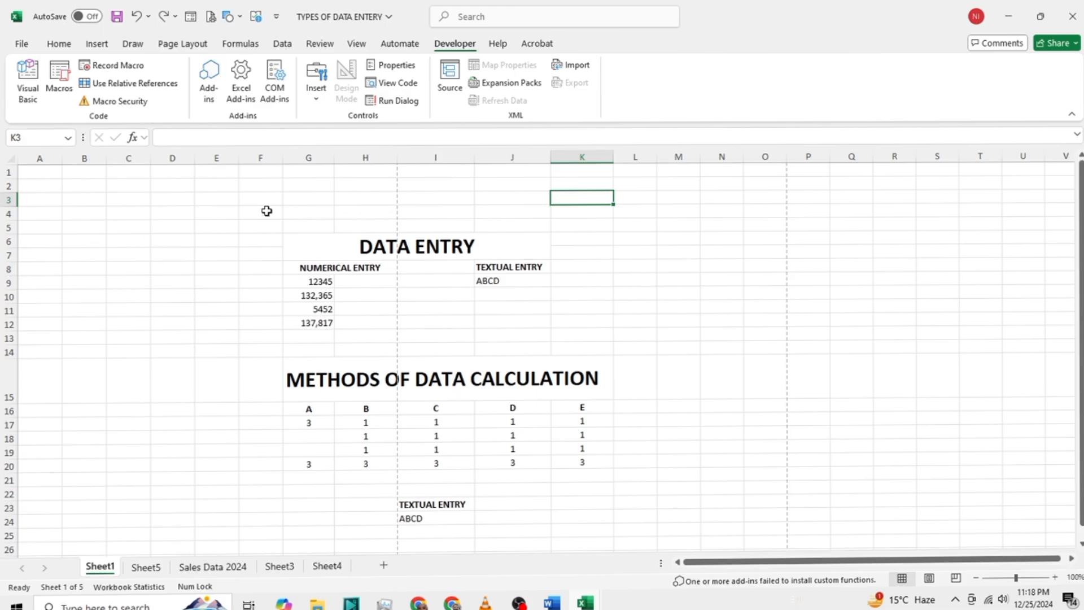
Draw a freehand black pen shape over the empty cells in columns B and C, and erase the ink
{"action": "left_click", "coordinate": [133, 43]}
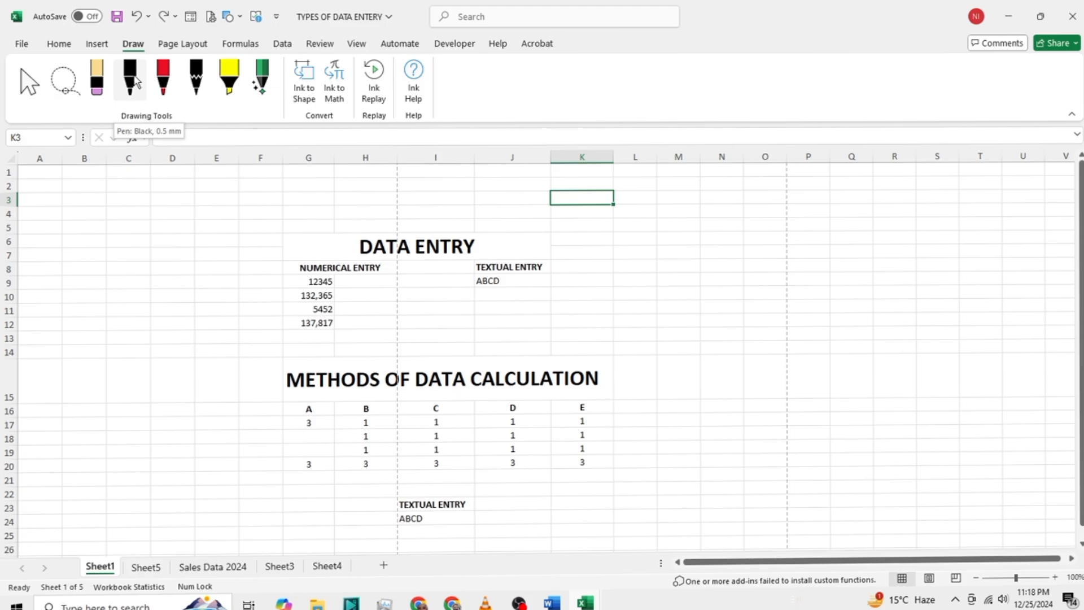
{"action": "left_click", "coordinate": [135, 77]}
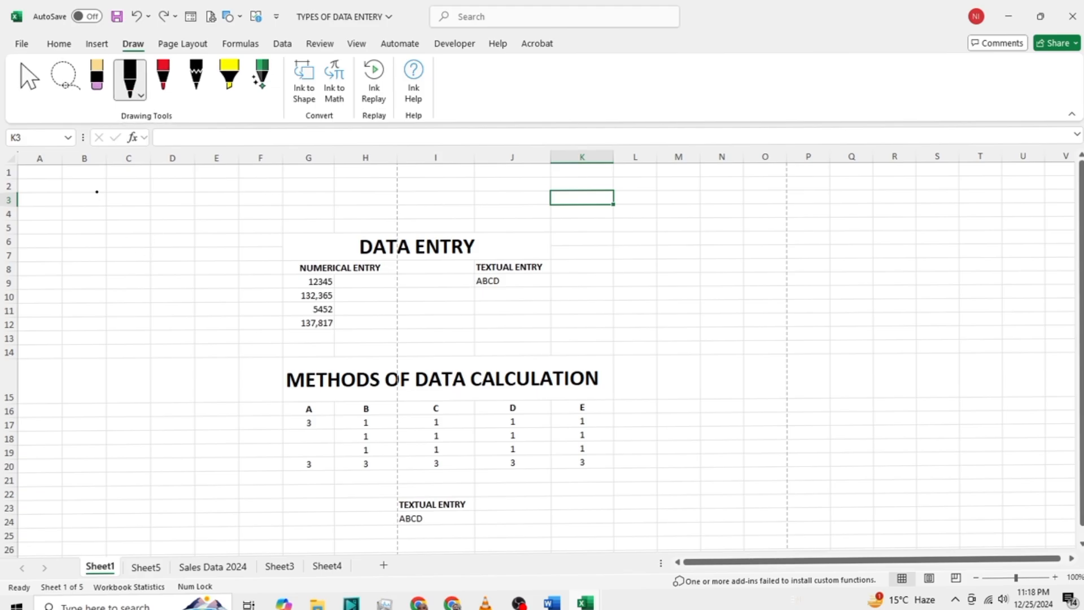
{"action": "left_click_drag", "start_coordinate": [97, 192], "coordinate": [125, 230]}
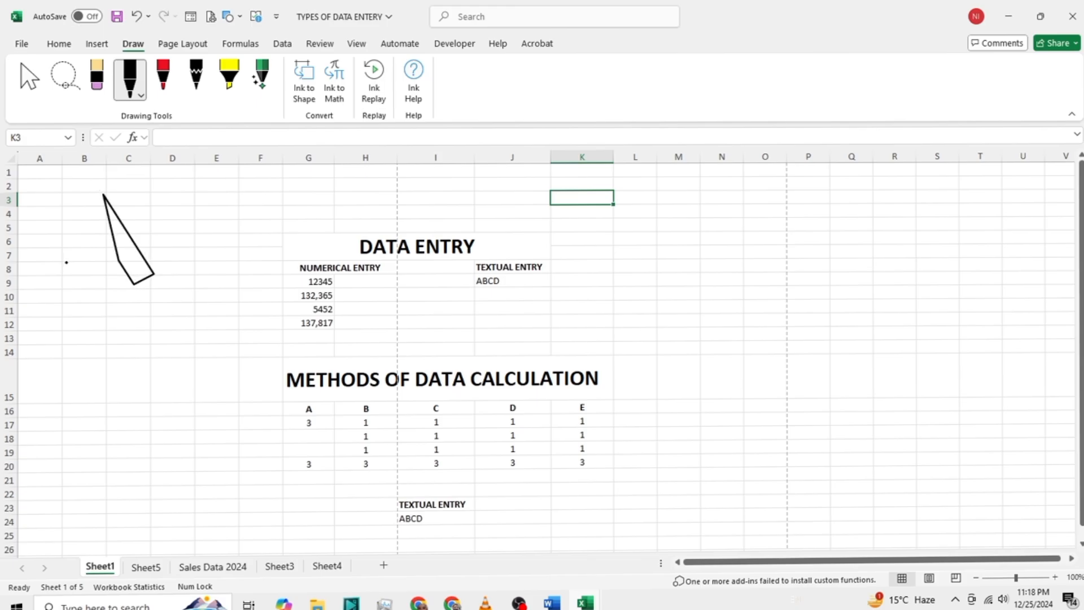
{"action": "left_click", "coordinate": [97, 82]}
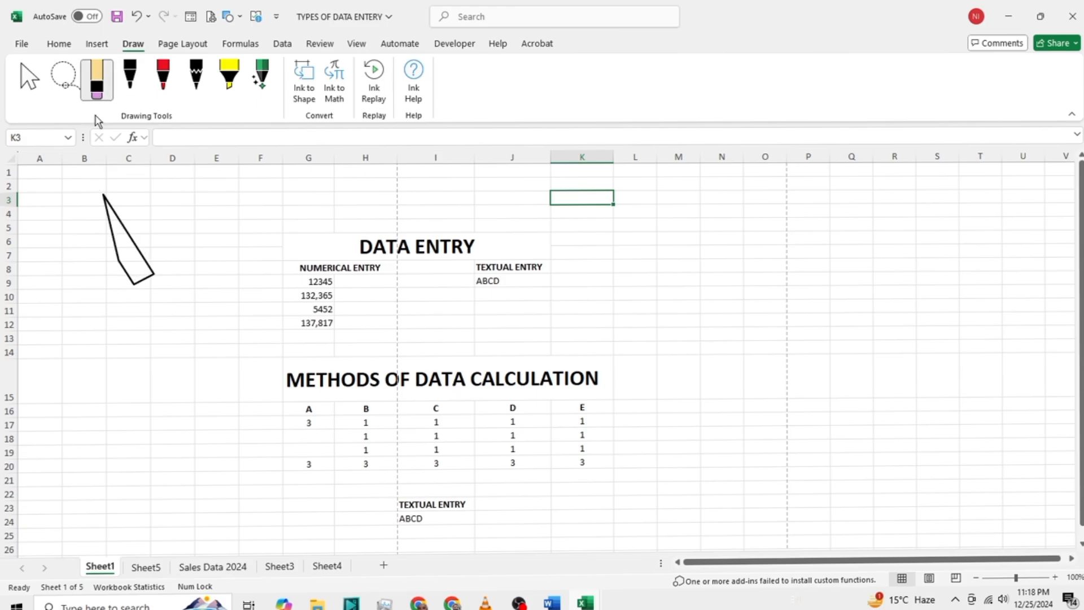
{"action": "left_click", "coordinate": [110, 215]}
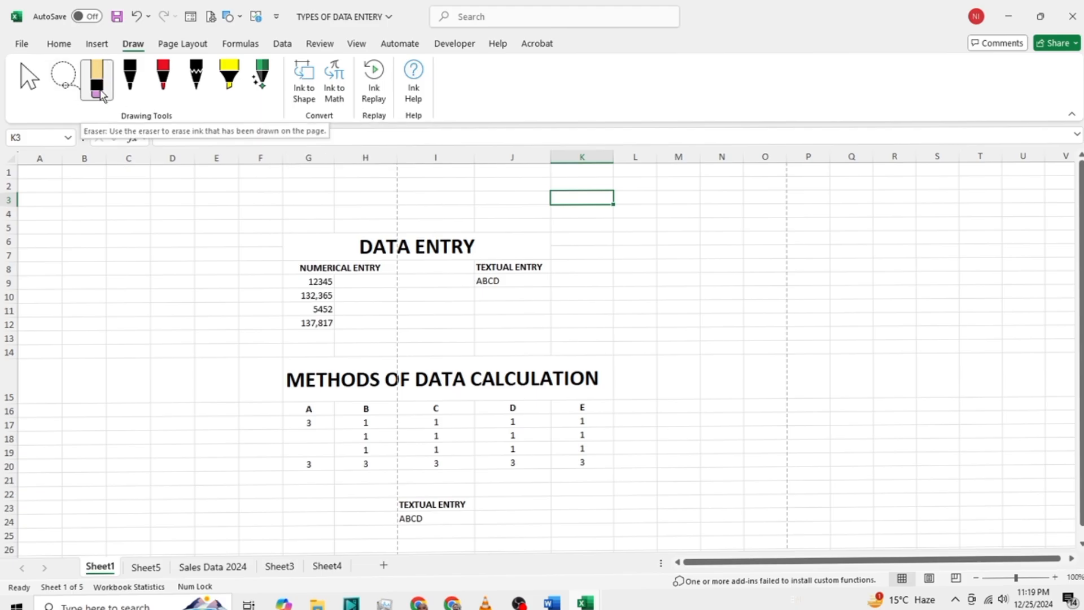
{"action": "left_click", "coordinate": [97, 93]}
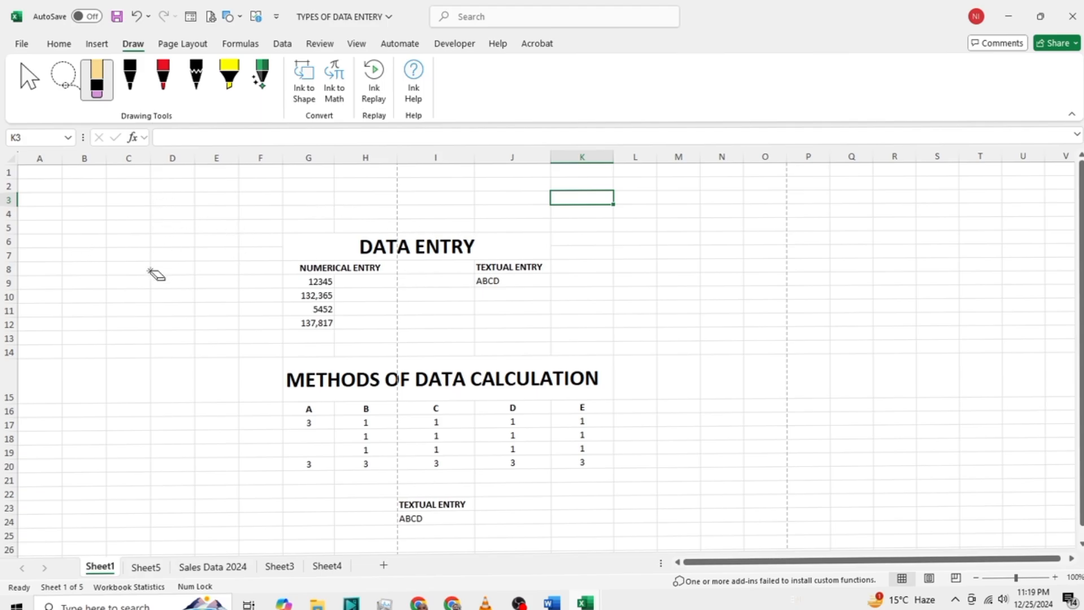
Try the ink lasso selection on the empty cells around columns B to D
{"action": "left_click", "coordinate": [63, 79]}
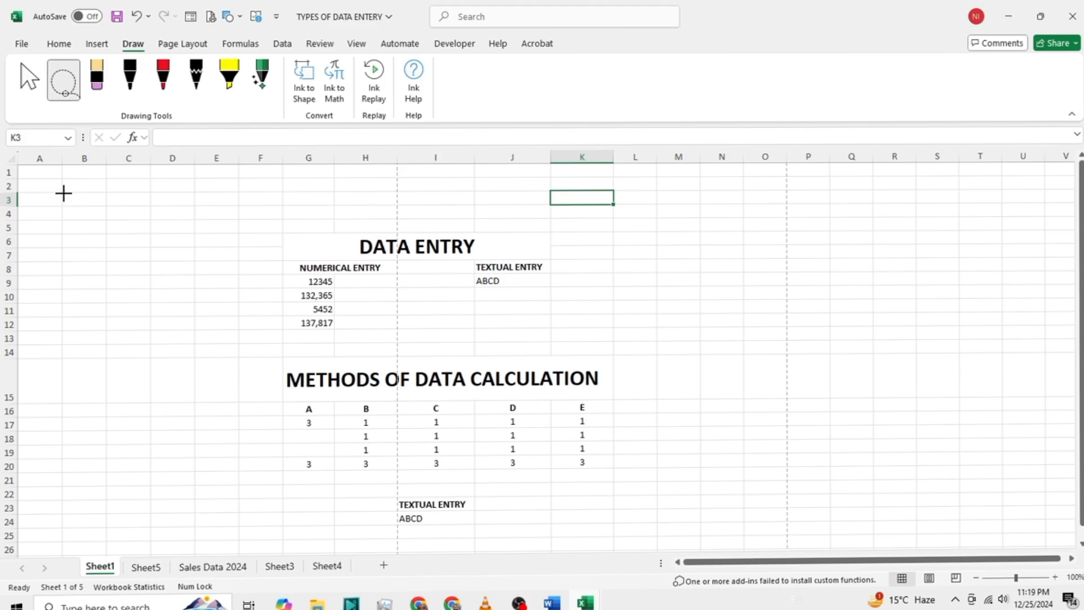
{"action": "mouse_move", "coordinate": [183, 191]}
{"action": "left_mouse_down"}
{"action": "mouse_move", "coordinate": [134, 254]}
{"action": "mouse_move", "coordinate": [83, 213]}
{"action": "mouse_move", "coordinate": [94, 188]}
{"action": "left_mouse_up"}
{"action": "mouse_move", "coordinate": [172, 227]}
{"action": "left_mouse_down"}
{"action": "mouse_move", "coordinate": [190, 265]}
{"action": "mouse_move", "coordinate": [122, 318]}
{"action": "mouse_move", "coordinate": [90, 246]}
{"action": "mouse_move", "coordinate": [104, 215]}
{"action": "mouse_move", "coordinate": [130, 207]}
{"action": "left_mouse_up"}
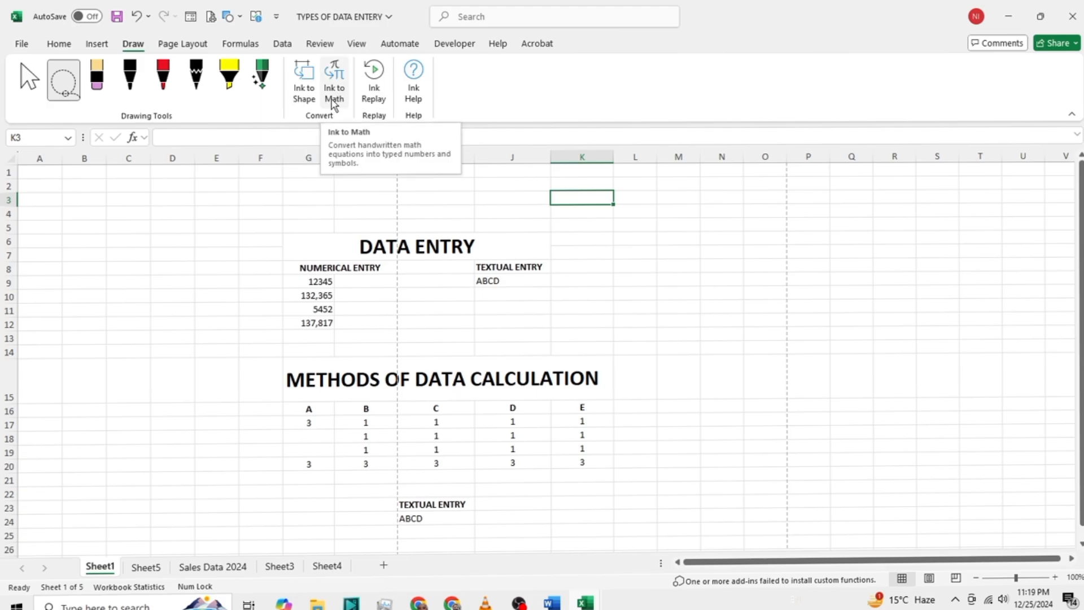
Highlight the first letters of the DATA ENTRY title with the yellow highlighter, return to normal selection, and select cell C10
{"action": "left_click", "coordinate": [229, 76]}
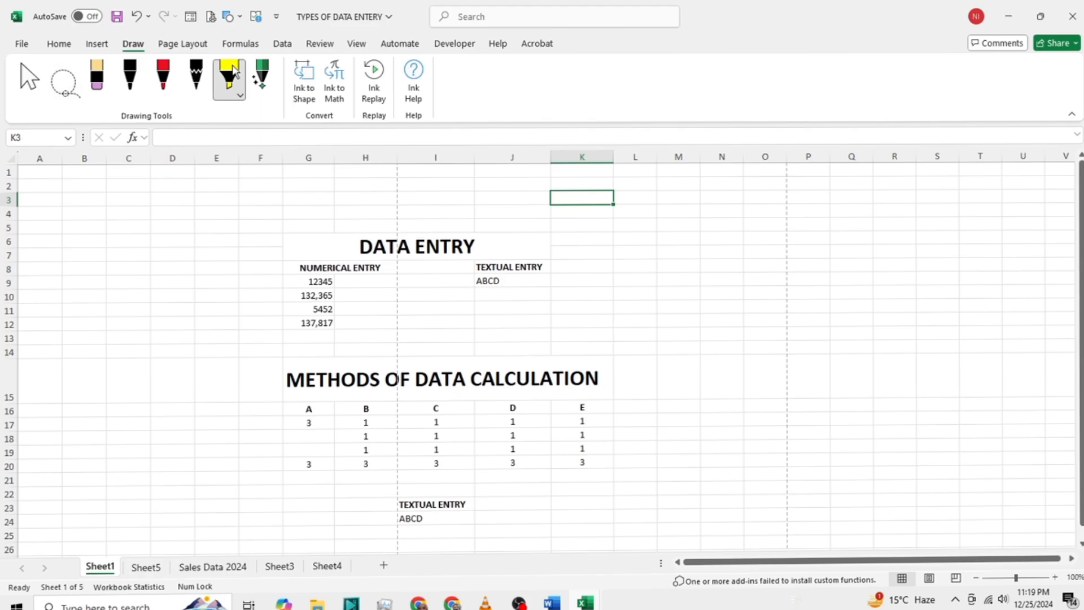
{"action": "left_click", "coordinate": [230, 79]}
{"action": "left_click_drag", "start_coordinate": [354, 244], "coordinate": [399, 244]}
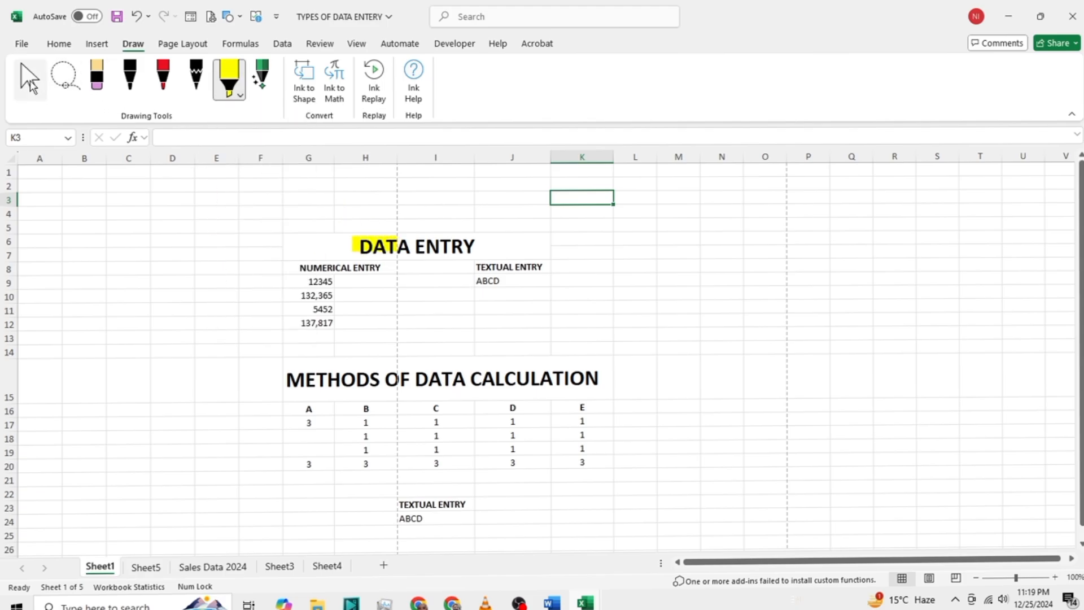
{"action": "left_click", "coordinate": [30, 79]}
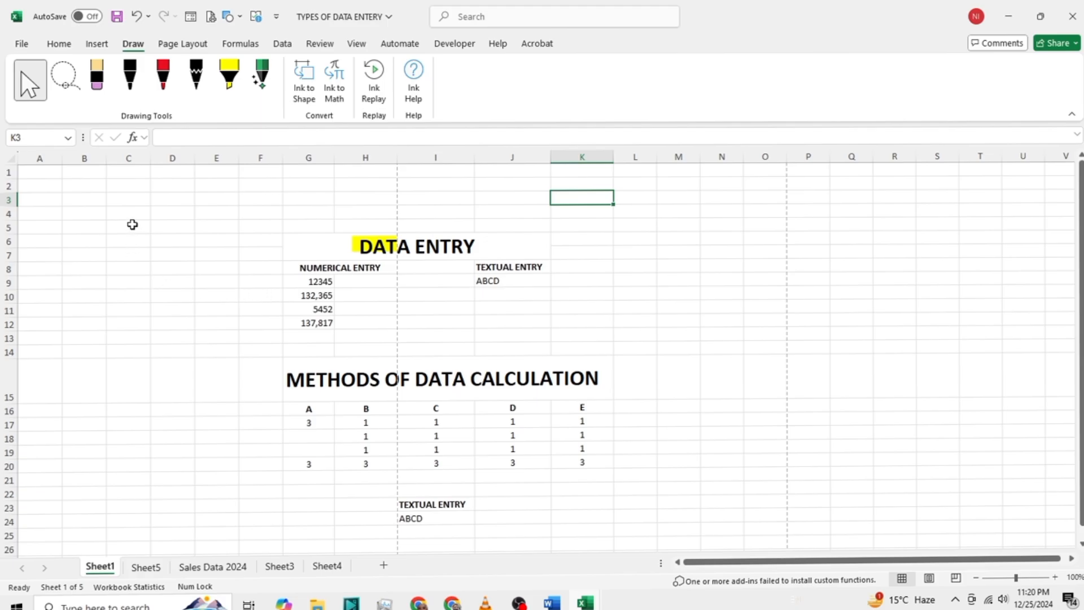
{"action": "left_click", "coordinate": [132, 224]}
{"action": "left_click", "coordinate": [145, 294]}
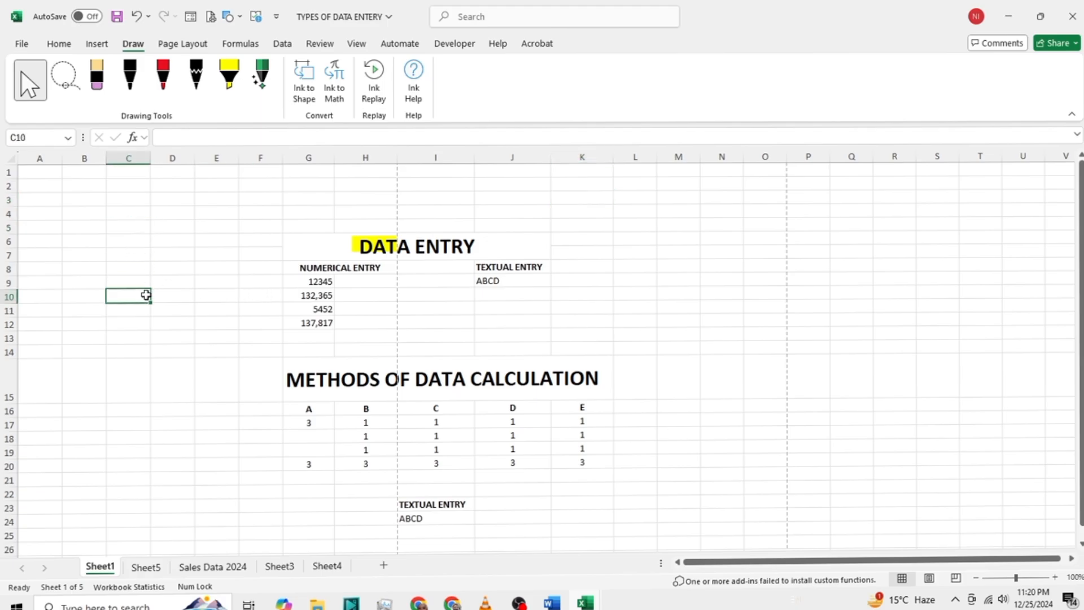
Show the Home commands and zoom Sheet1 to 140% with both data tables in view from column C onward
{"action": "left_click", "coordinate": [66, 46]}
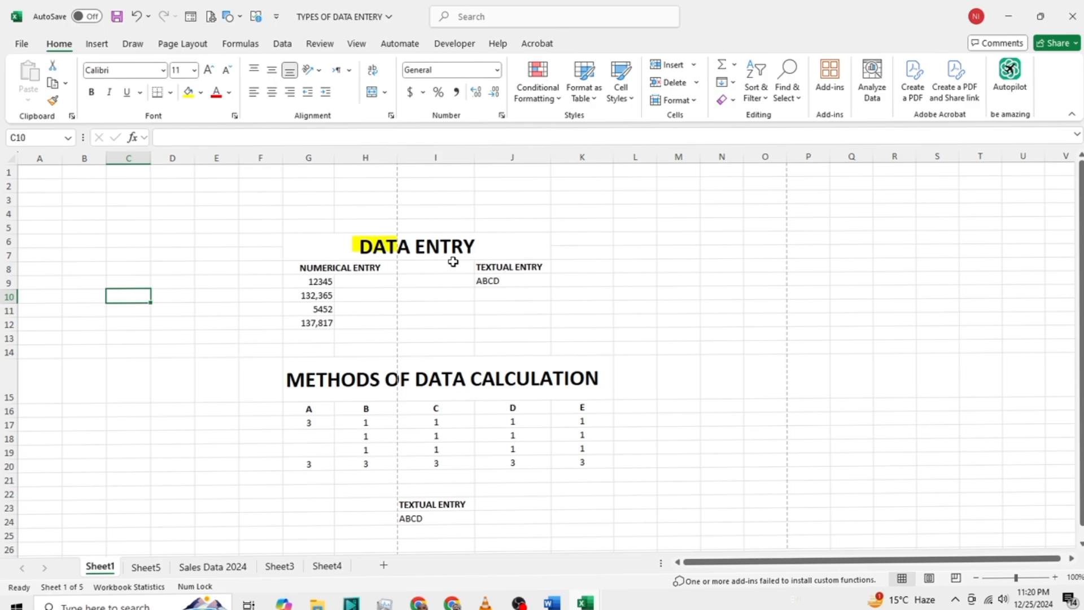
{"action": "left_click", "coordinate": [1056, 577]}
{"action": "left_click", "coordinate": [1056, 577]}
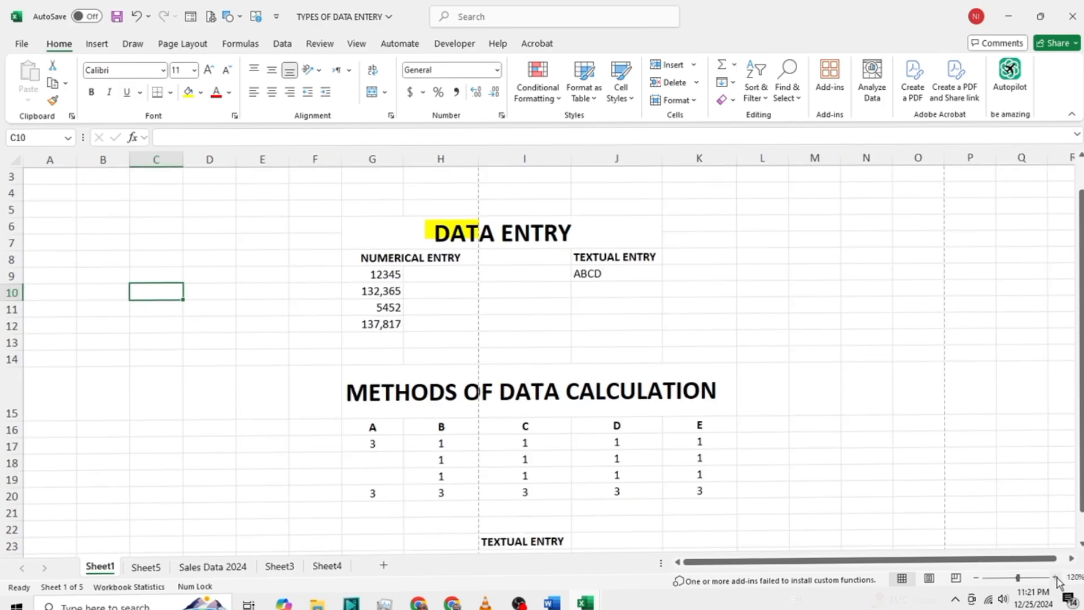
{"action": "left_click", "coordinate": [1056, 577]}
{"action": "left_click", "coordinate": [1056, 577]}
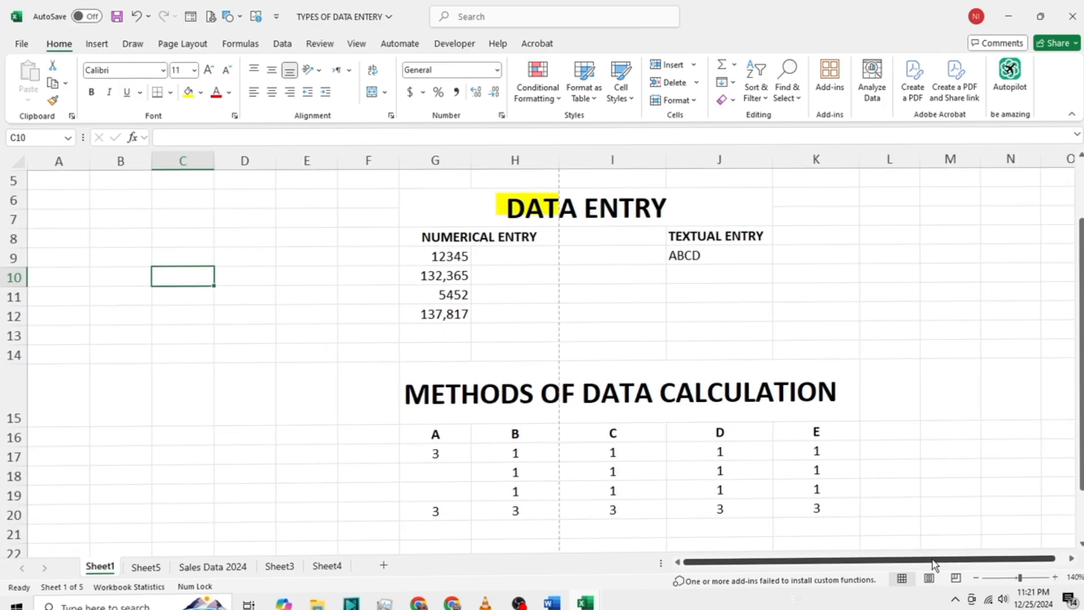
{"action": "left_click_drag", "start_coordinate": [963, 562], "coordinate": [973, 561]}
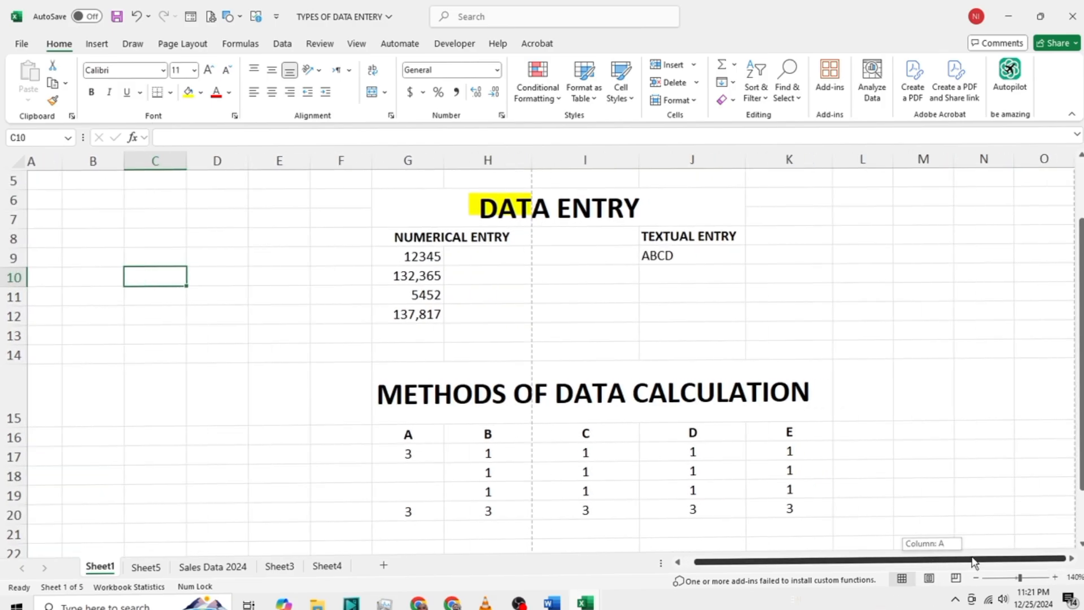
{"action": "left_click", "coordinate": [1072, 560]}
{"action": "left_click", "coordinate": [1071, 559]}
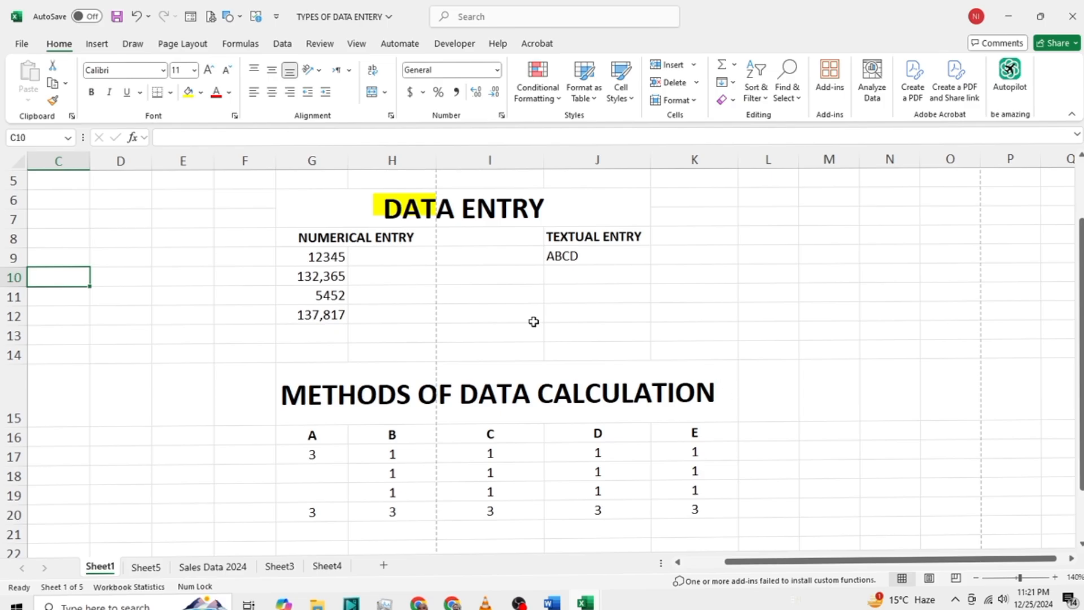
Select the NUMERICAL ENTRY and TEXTUAL ENTRY headings in turn, followed by the empty cells E9 and F9
{"action": "left_click", "coordinate": [340, 237]}
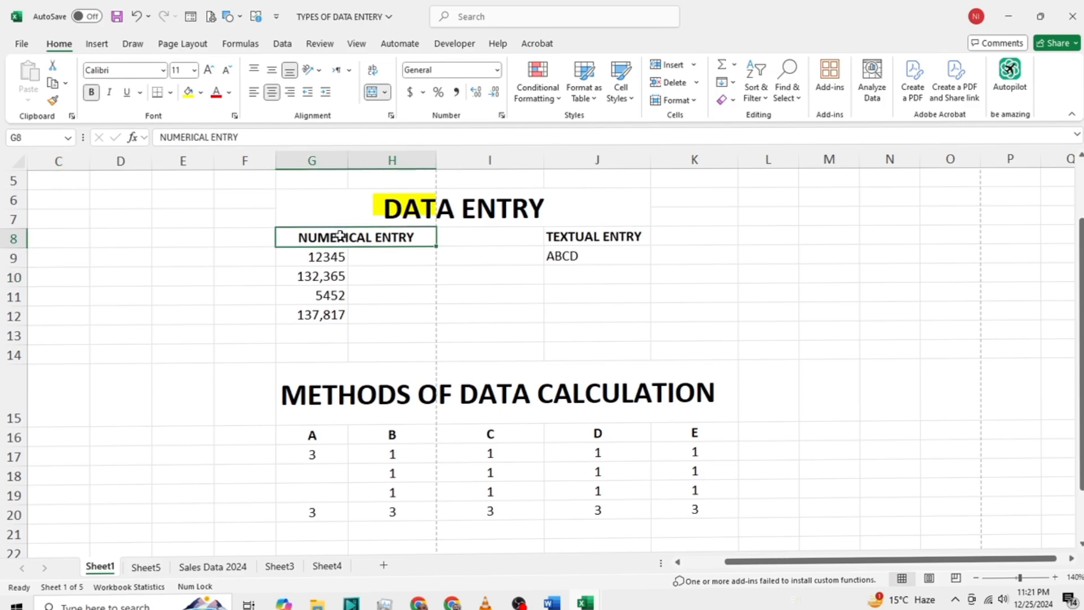
{"action": "left_click", "coordinate": [536, 235]}
{"action": "left_click", "coordinate": [632, 230]}
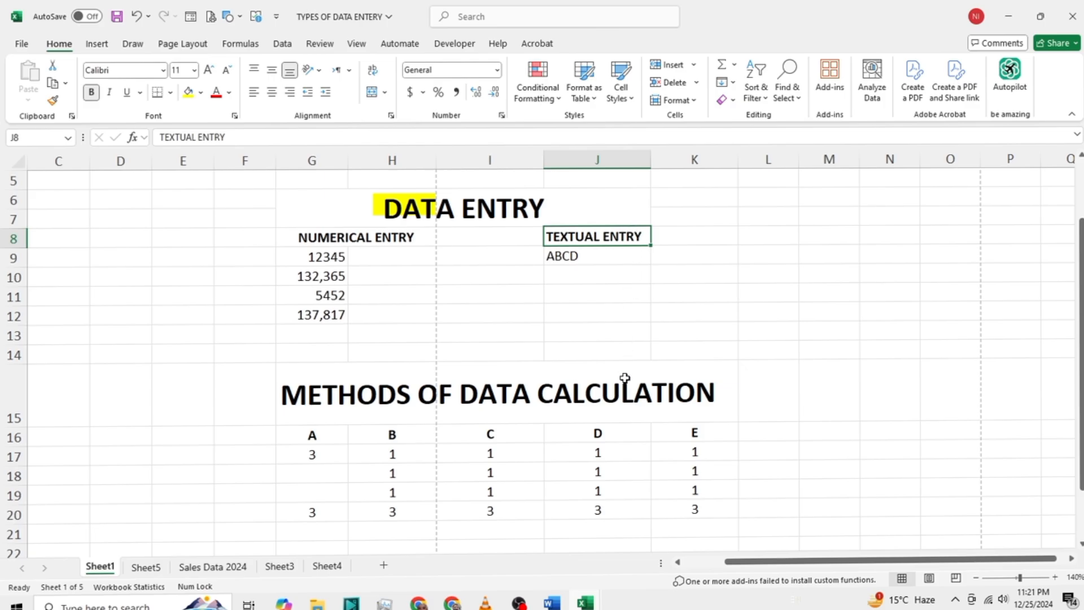
{"action": "left_click", "coordinate": [207, 251]}
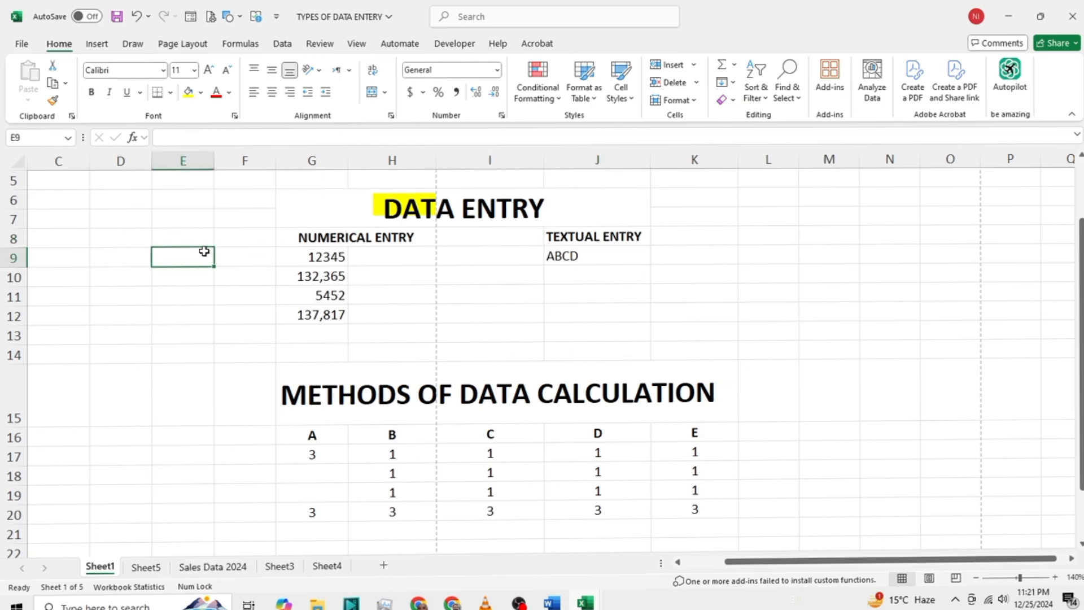
{"action": "left_click", "coordinate": [255, 262]}
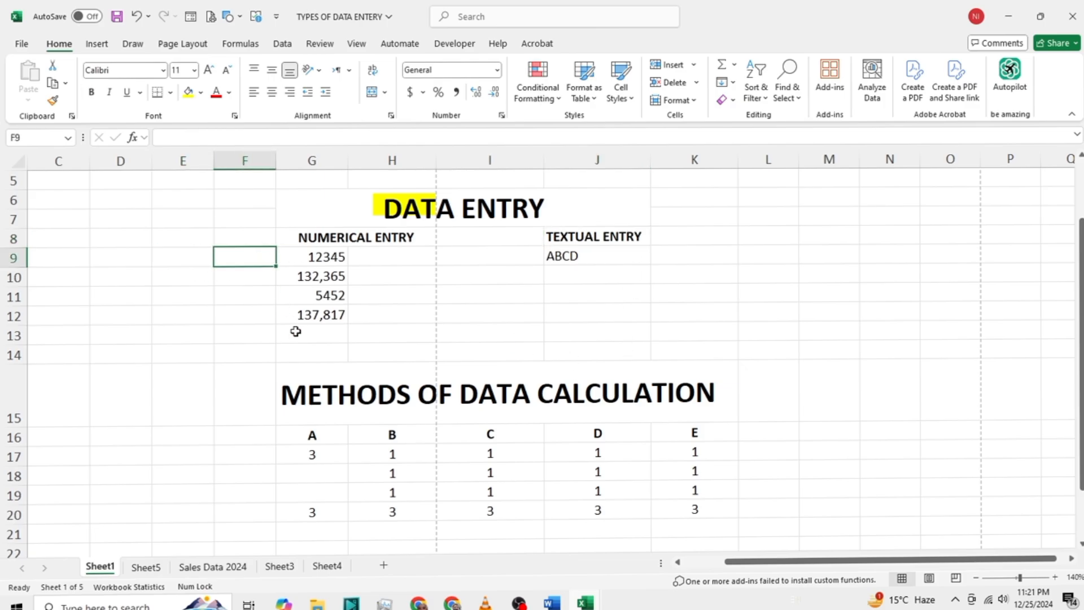
Step repeatedly through the numerical entries in cells G9 to G12 to examine their contents, ending on cell G11
{"action": "key", "text": "Right"}
{"action": "key", "text": "Down"}
{"action": "key", "text": "Down"}
{"action": "key", "text": "Down"}
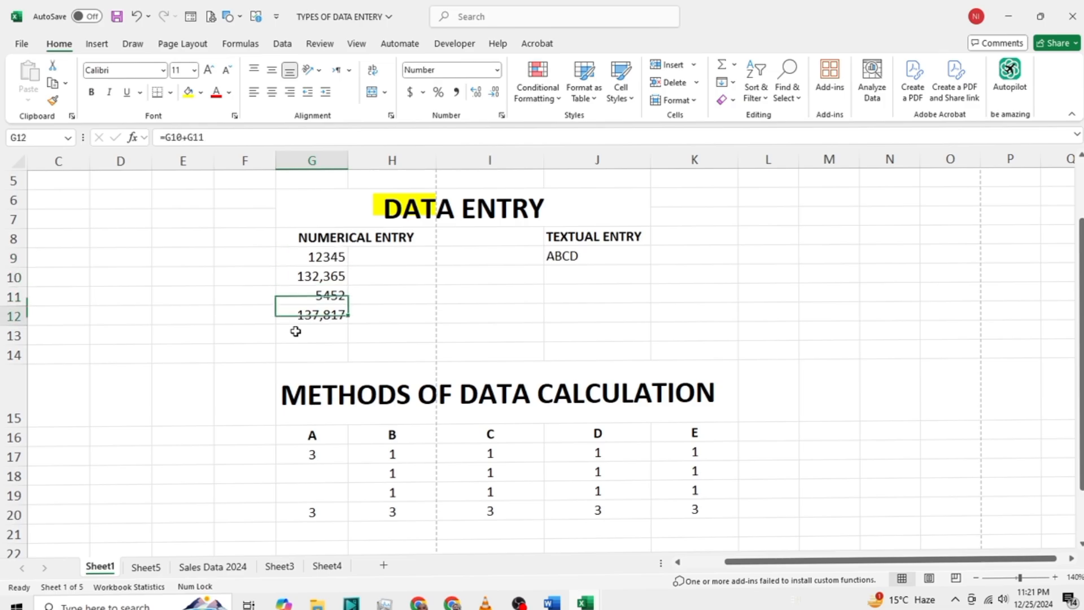
{"action": "key", "text": "Up"}
{"action": "key", "text": "Up"}
{"action": "key", "text": "Up"}
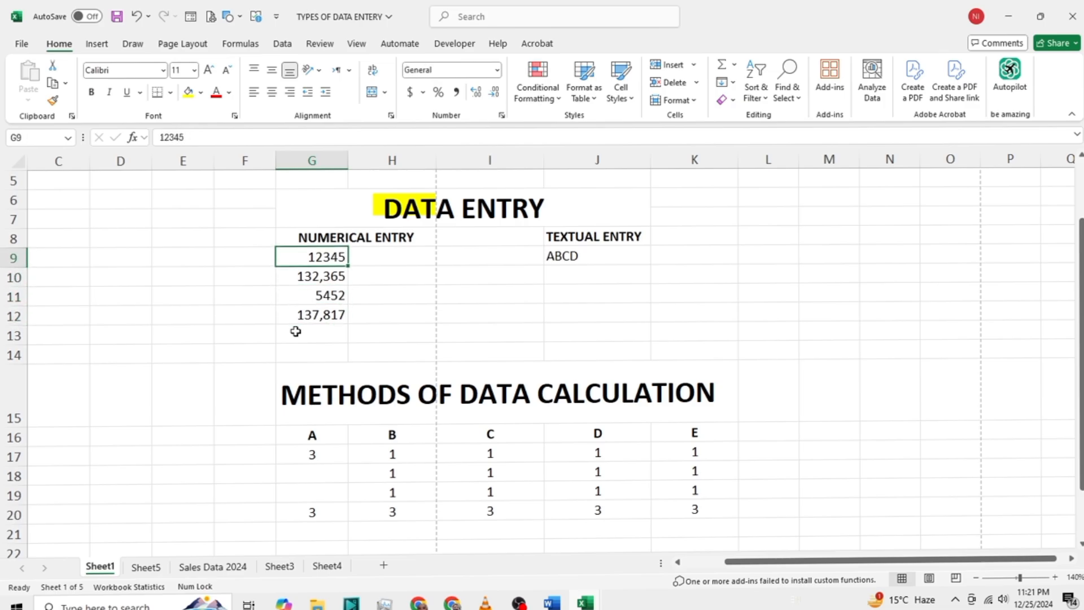
{"action": "key", "text": "Down"}
{"action": "key", "text": "Down"}
{"action": "key", "text": "Down"}
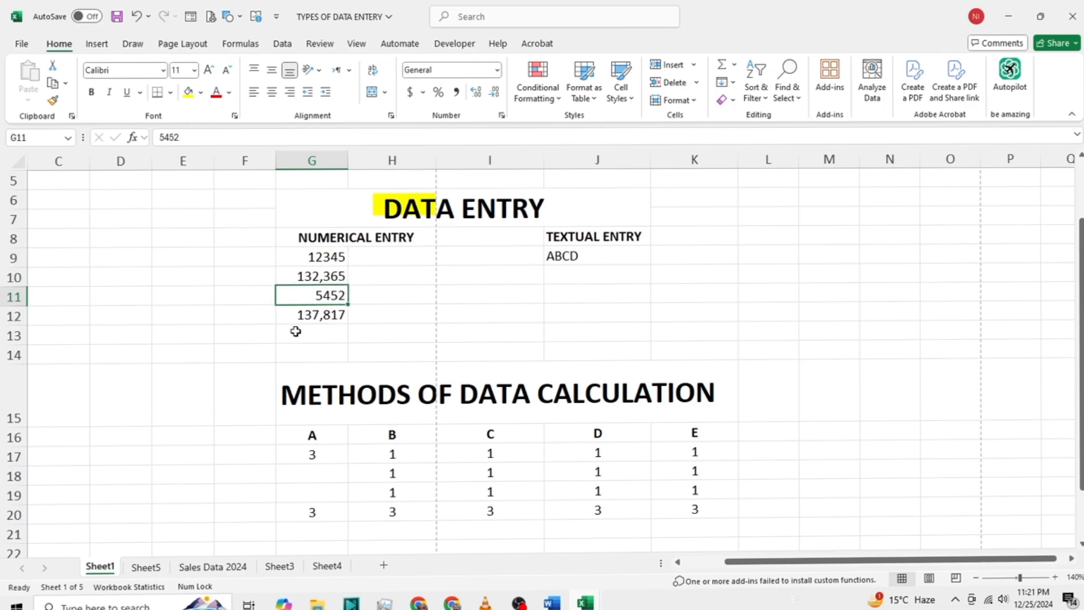
{"action": "key", "text": "Up"}
{"action": "key", "text": "Up"}
{"action": "key", "text": "Up"}
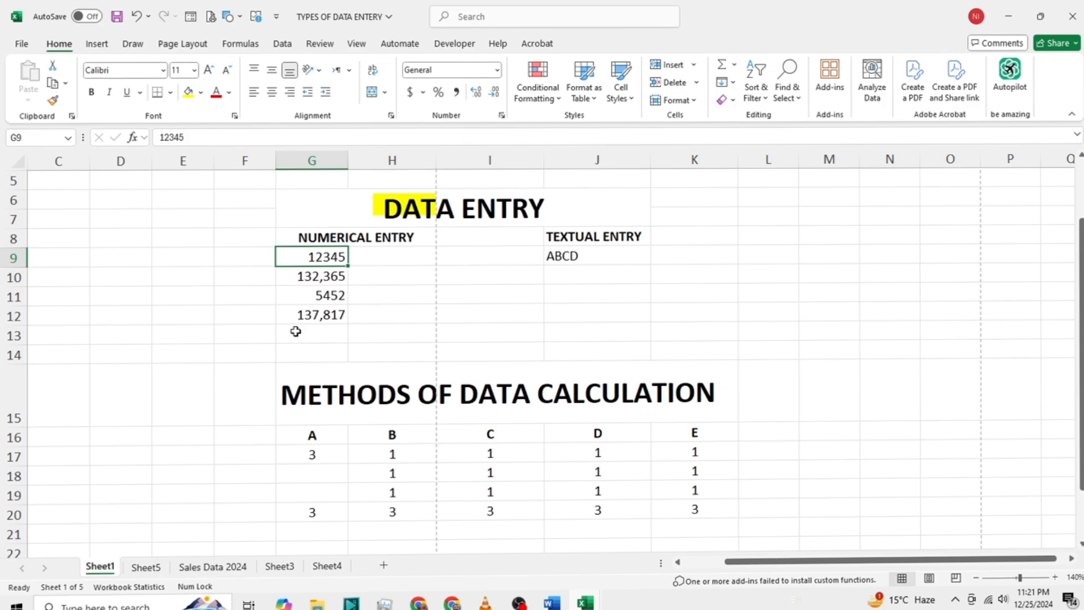
{"action": "key", "text": "Down"}
{"action": "key", "text": "Down"}
{"action": "key", "text": "Down"}
{"action": "key", "text": "Down"}
{"action": "key", "text": "Up"}
{"action": "key", "text": "Up"}
{"action": "key", "text": "Up"}
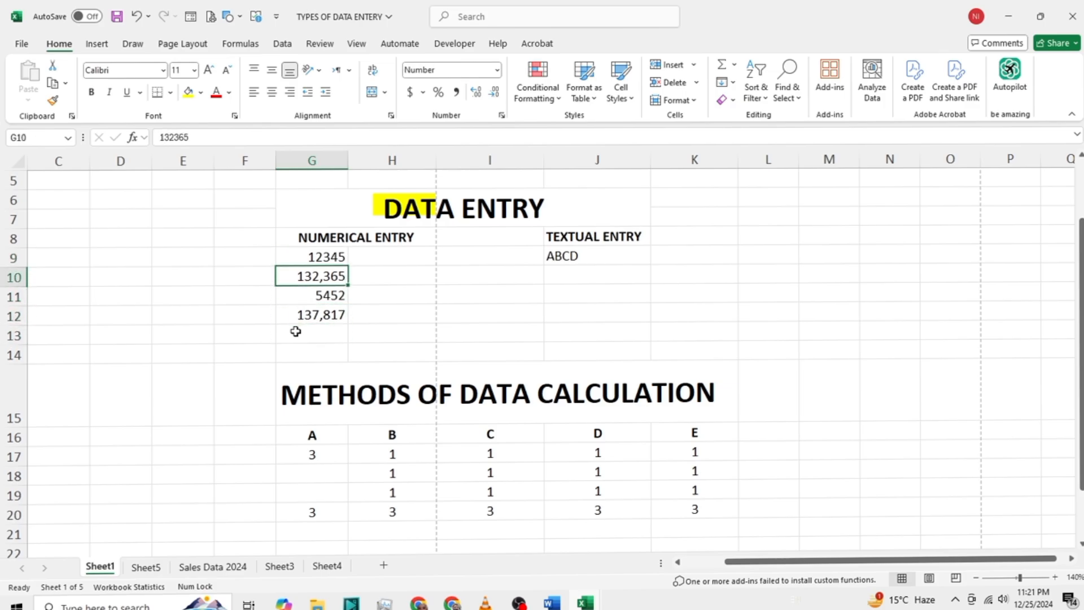
{"action": "key", "text": "Up"}
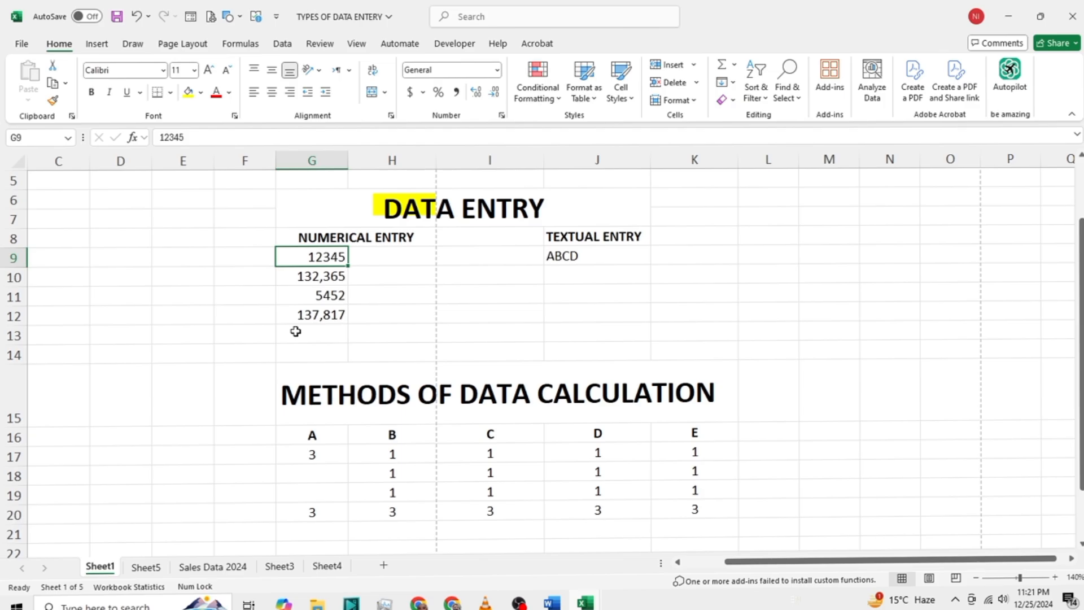
{"action": "key", "text": "Down"}
{"action": "key", "text": "Down"}
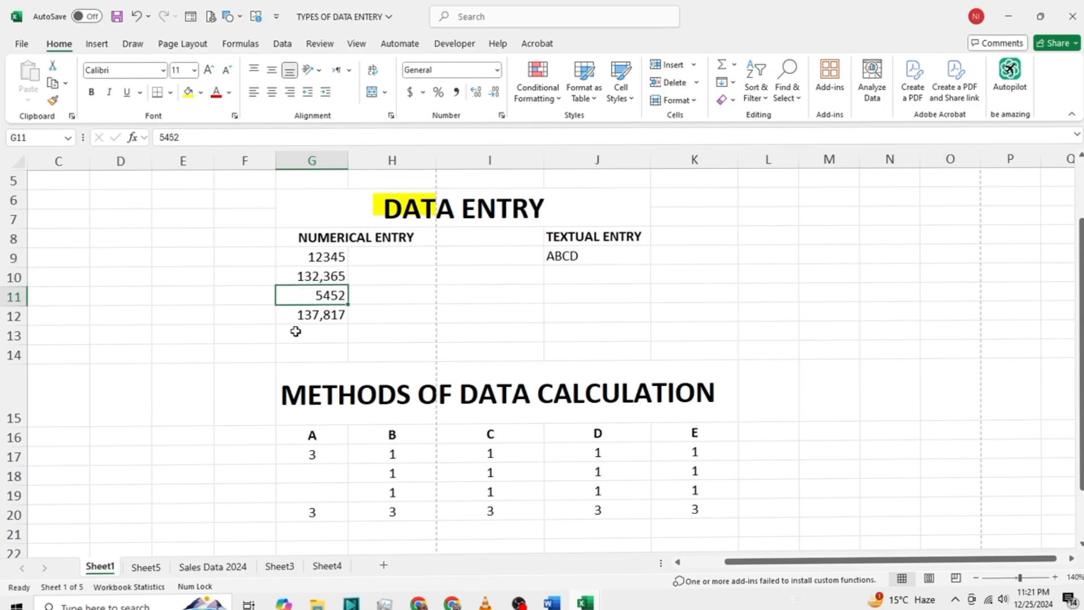
{"action": "key", "text": "Up"}
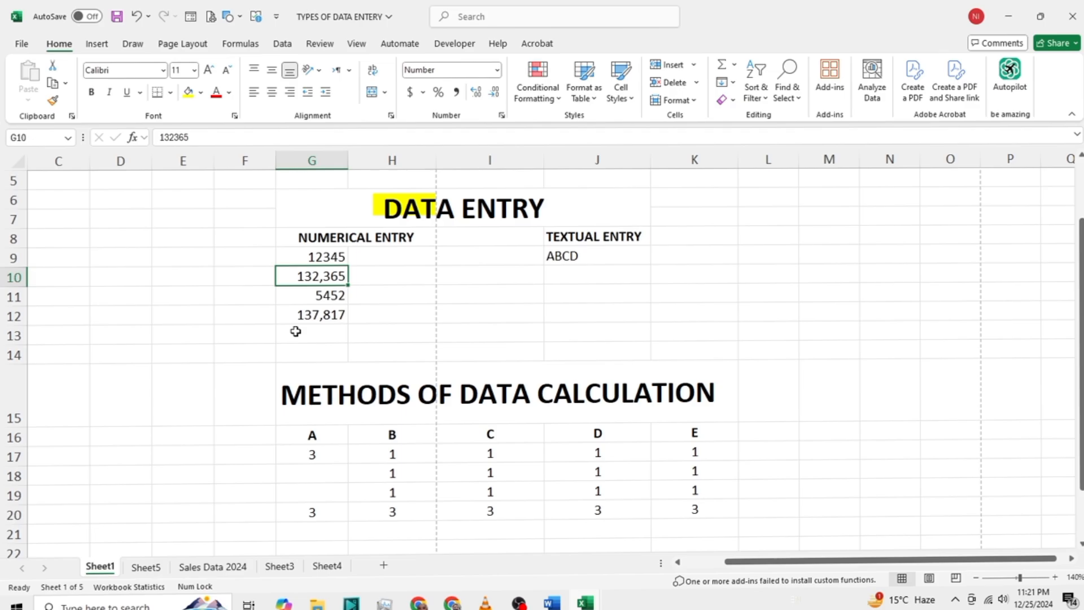
{"action": "key", "text": "Down"}
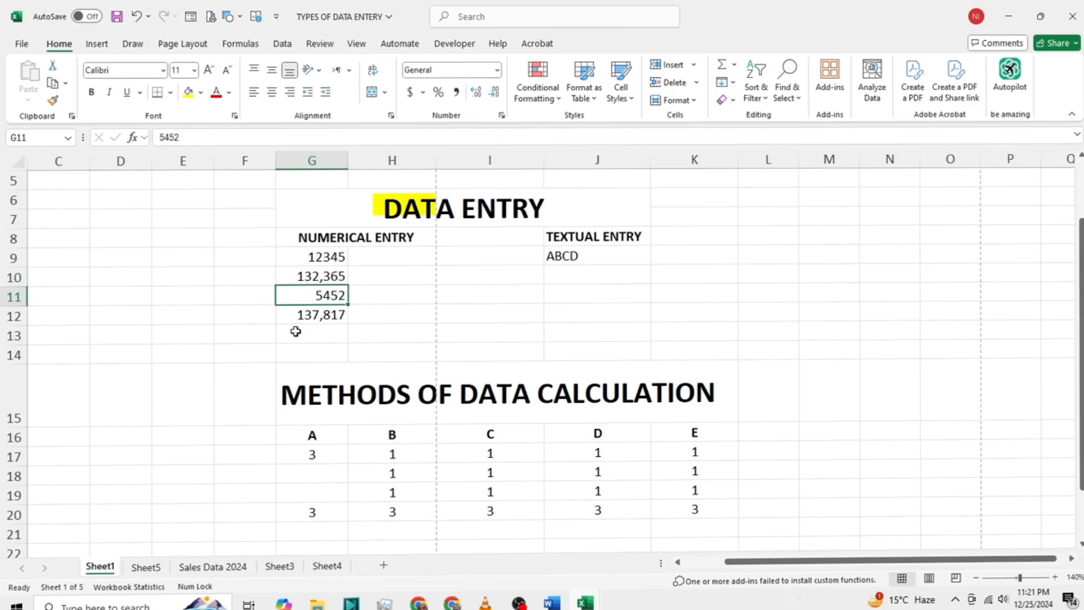
Move through the numerical entries in G9 to G12 and the blank cell below, examining each one's contents, back to G11
{"action": "key", "text": "Down"}
{"action": "key", "text": "Down"}
{"action": "key", "text": "Up"}
{"action": "key", "text": "Up"}
{"action": "key", "text": "Down"}
{"action": "key", "text": "Down"}
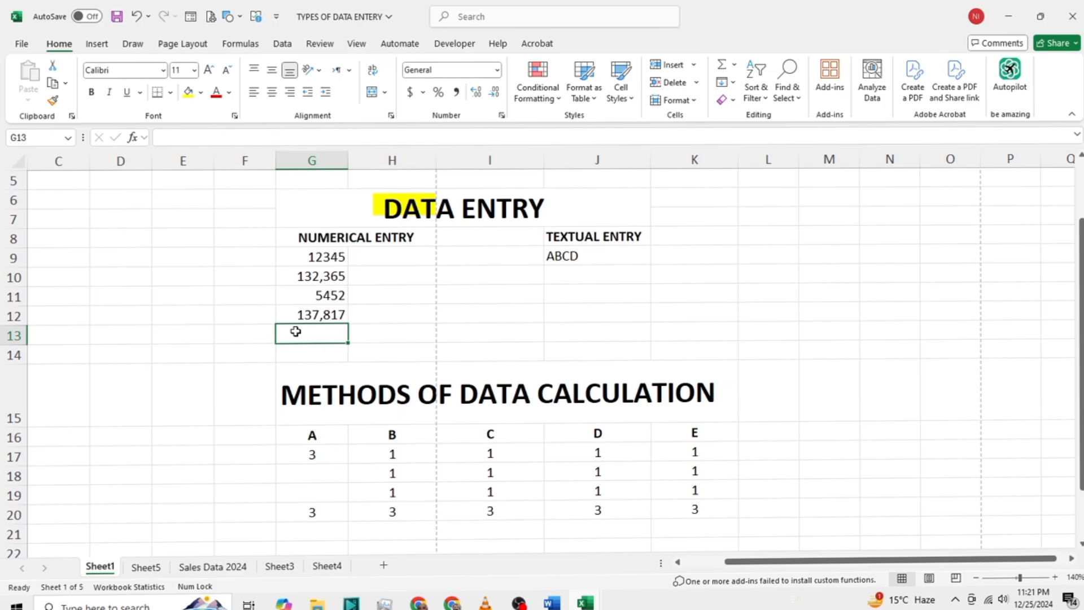
{"action": "key", "text": "Up"}
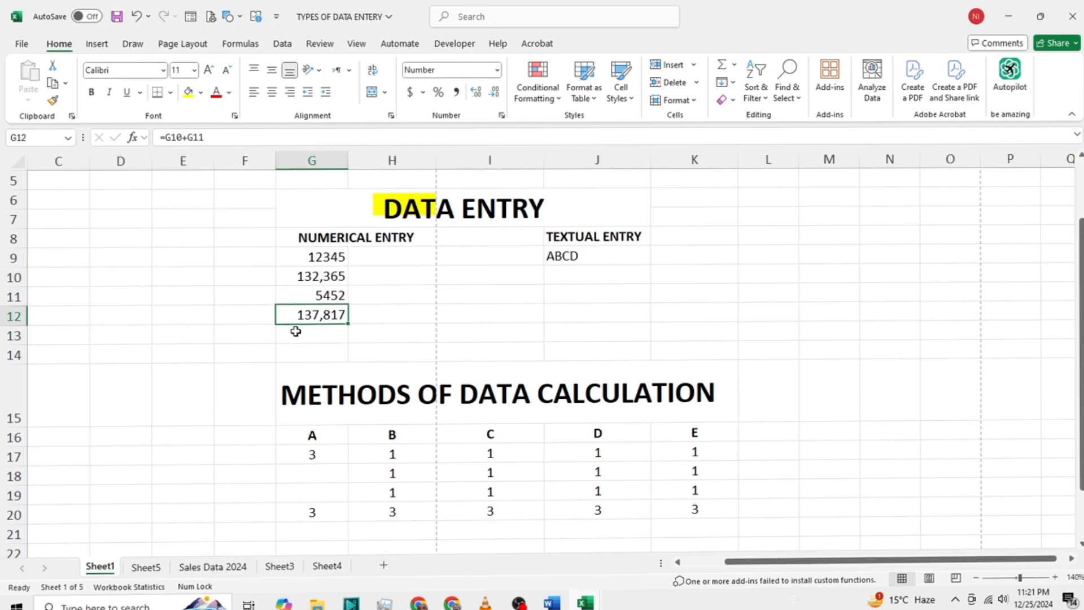
{"action": "key", "text": "Up"}
{"action": "key", "text": "Up"}
{"action": "key", "text": "Up"}
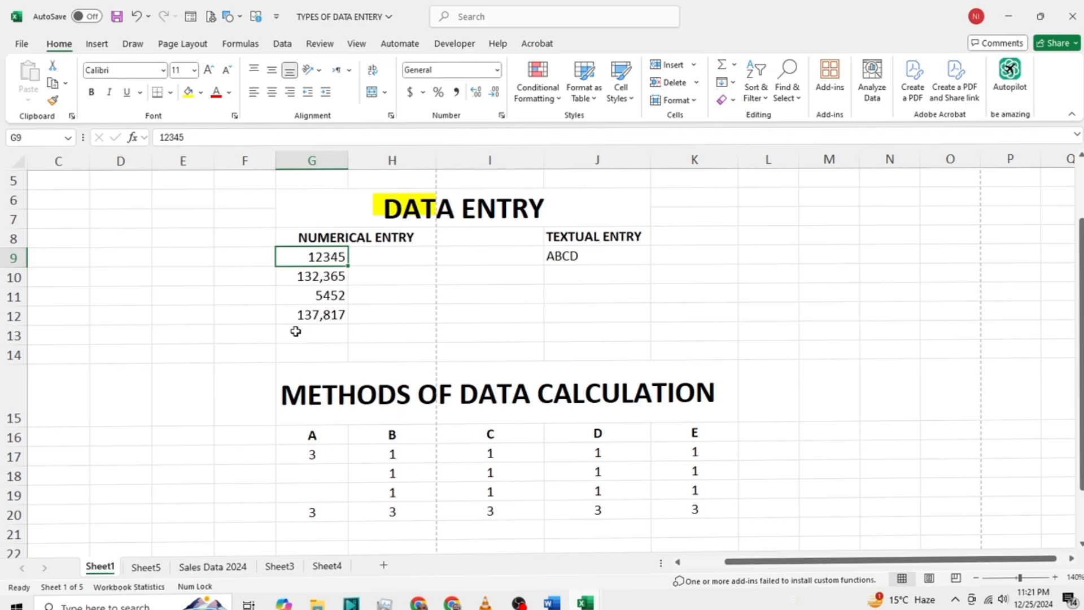
{"action": "key", "text": "Down"}
{"action": "key", "text": "Down"}
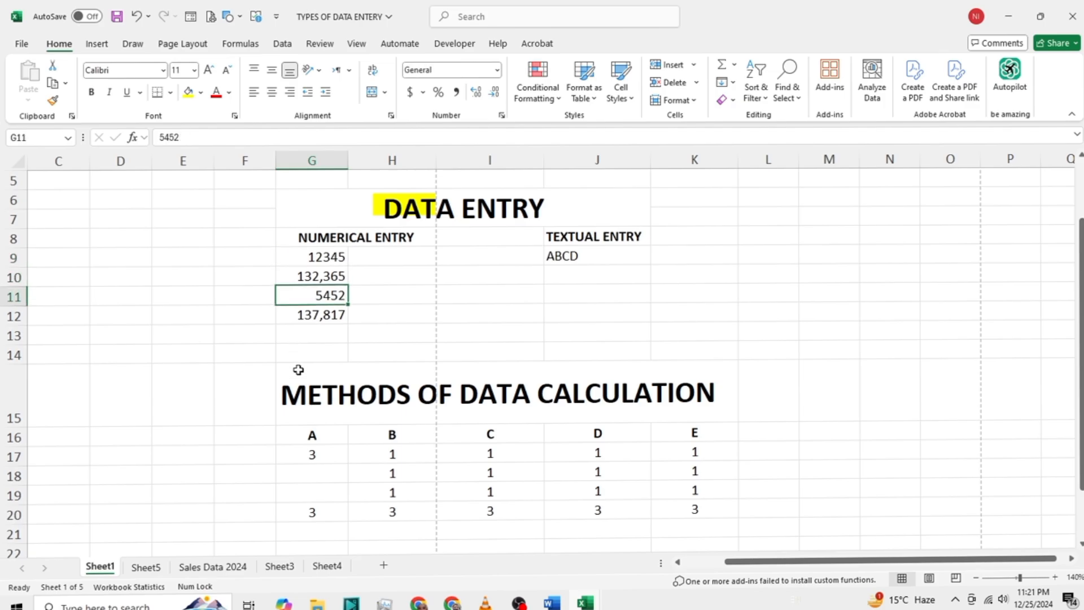
Look through Sheet5 and Sheet3, and open Sheet4 with the empty cell G14 selected
{"action": "left_click", "coordinate": [150, 567]}
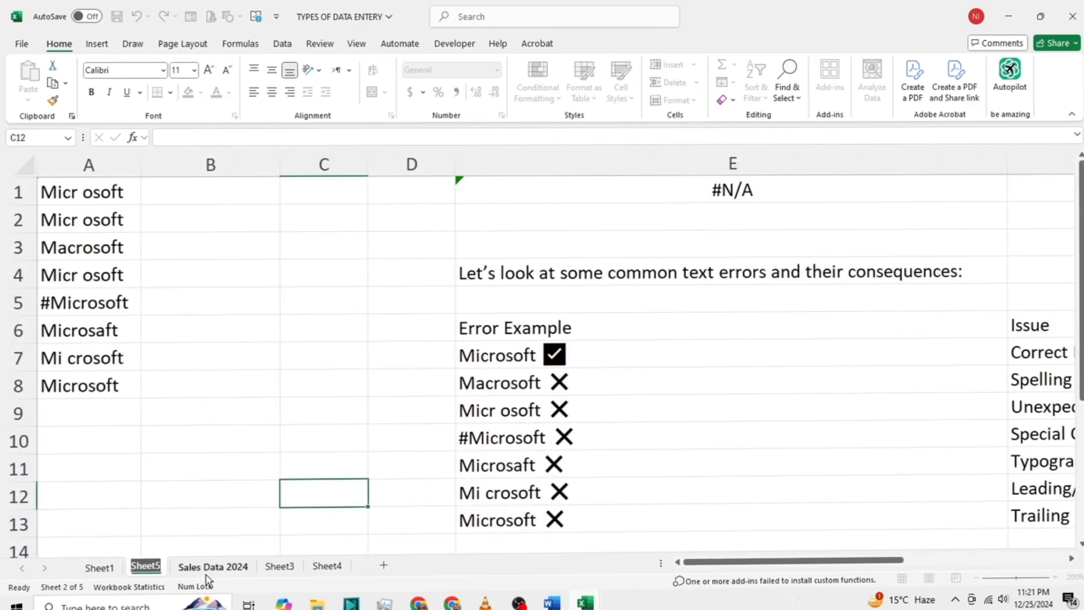
{"action": "left_click", "coordinate": [278, 568]}
{"action": "left_click", "coordinate": [326, 566]}
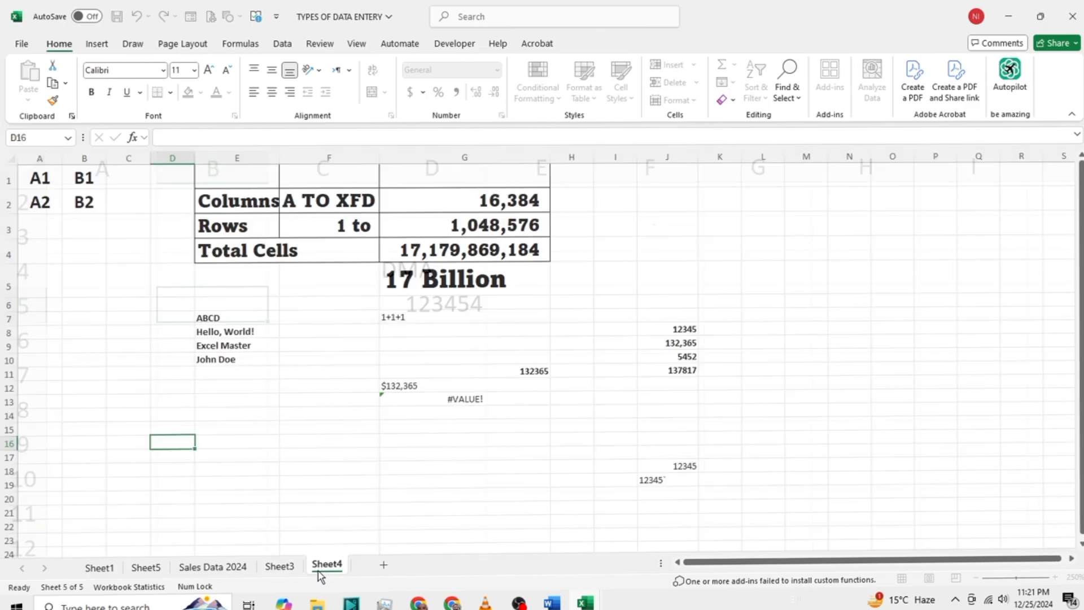
{"action": "left_click", "coordinate": [493, 479]}
{"action": "left_click", "coordinate": [503, 413]}
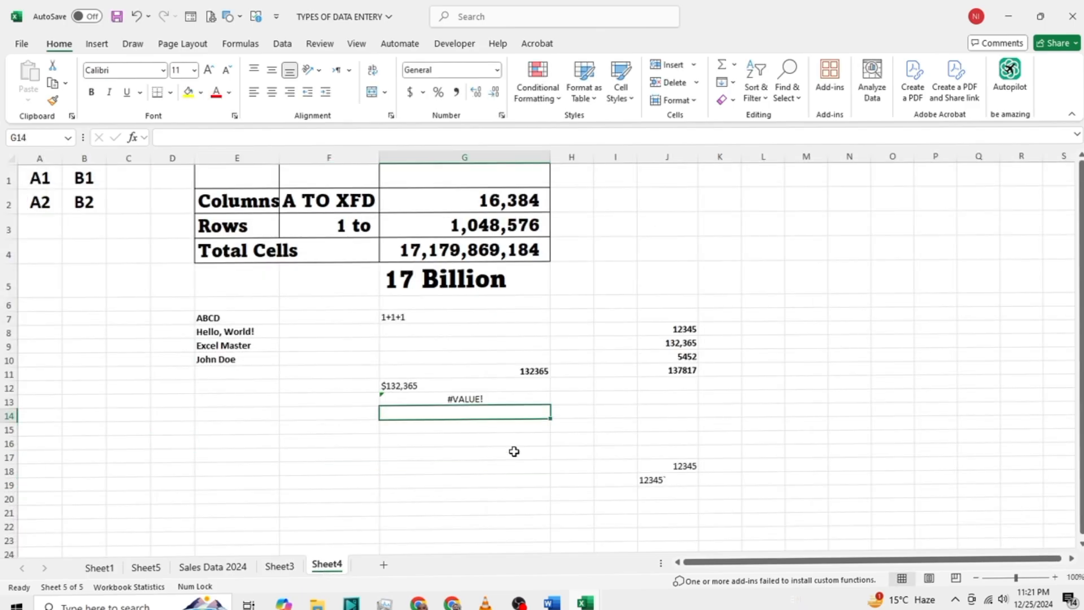
Examine the text-formatted amount in G12 and the formula in G13 on Sheet4, ending on G13
{"action": "key", "text": "Up"}
{"action": "key", "text": "Up"}
{"action": "key", "text": "Up"}
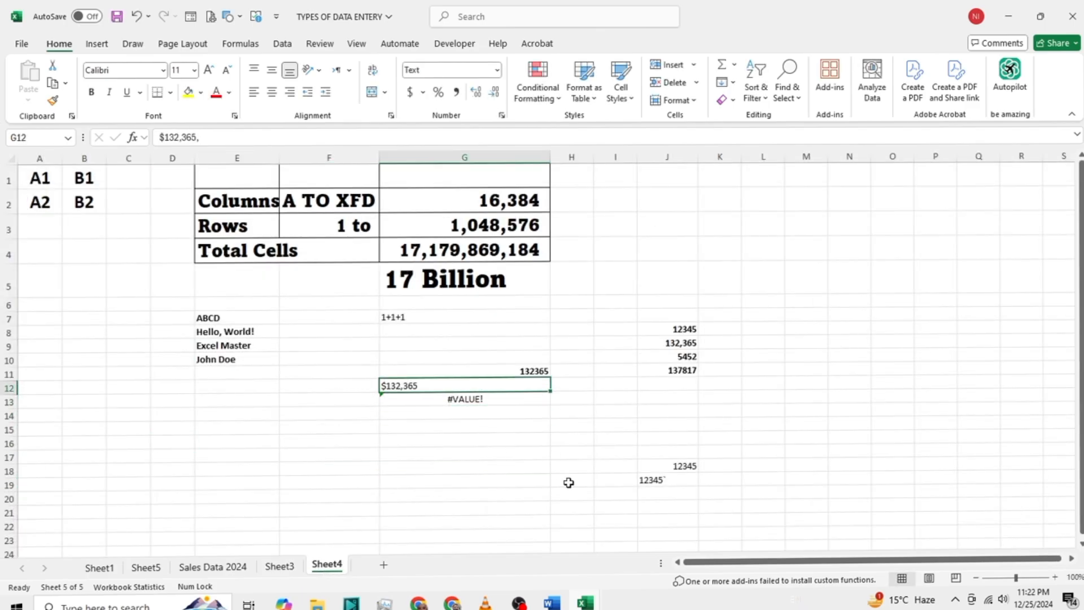
{"action": "key", "text": "Down"}
{"action": "key", "text": "Down"}
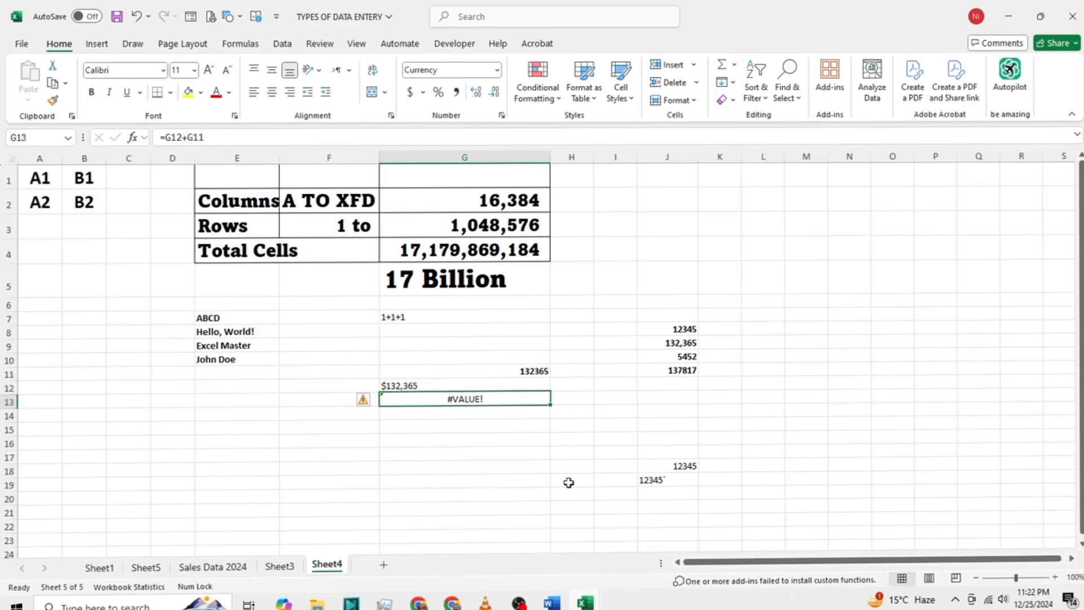
{"action": "key", "text": "Up"}
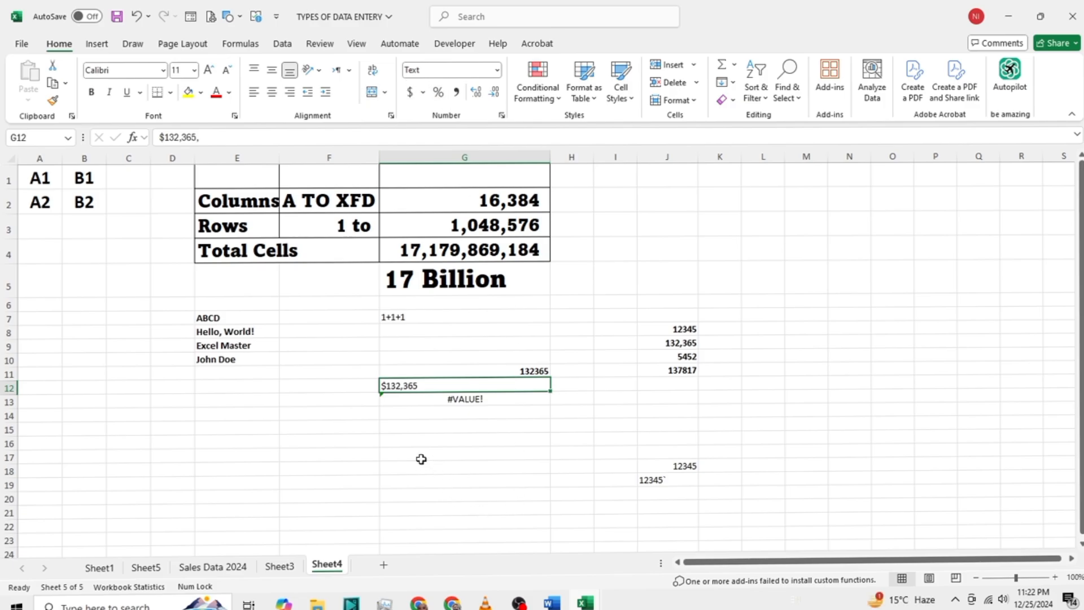
{"action": "key", "text": "Down"}
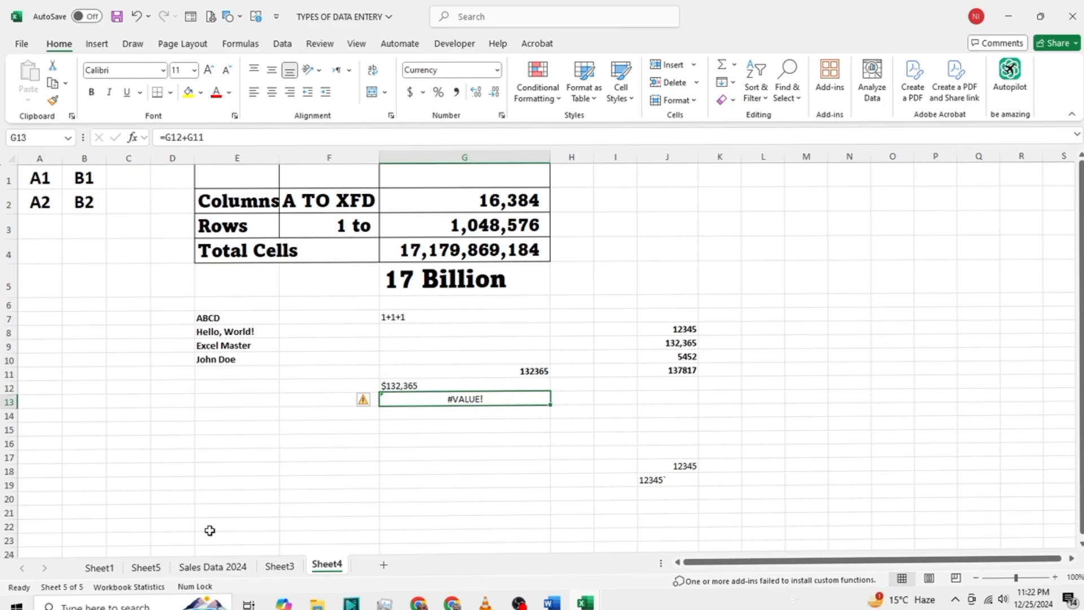
Return to Sheet1 and select the empty cell F23 below the METHODS OF DATA CALCULATION table
{"action": "left_click", "coordinate": [111, 570]}
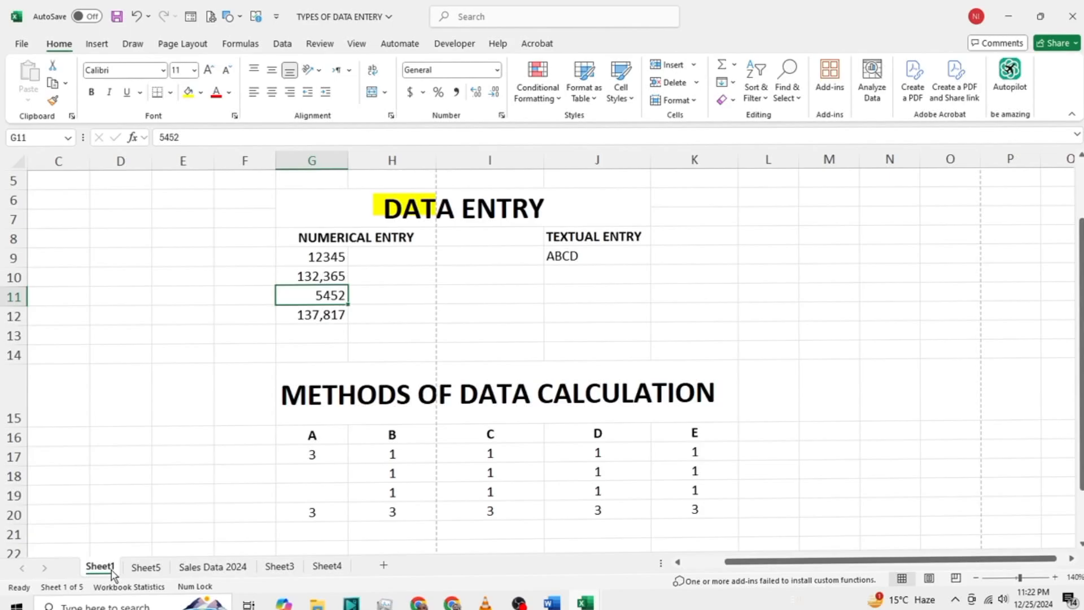
{"action": "left_click", "coordinate": [899, 375]}
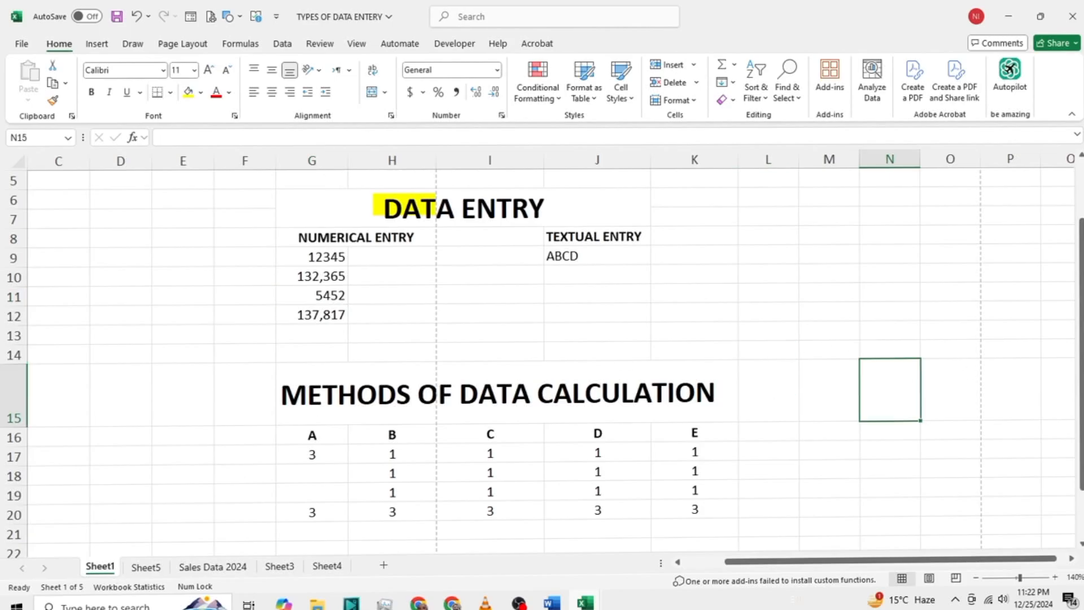
{"action": "left_click_drag", "start_coordinate": [1082, 225], "coordinate": [1082, 273]}
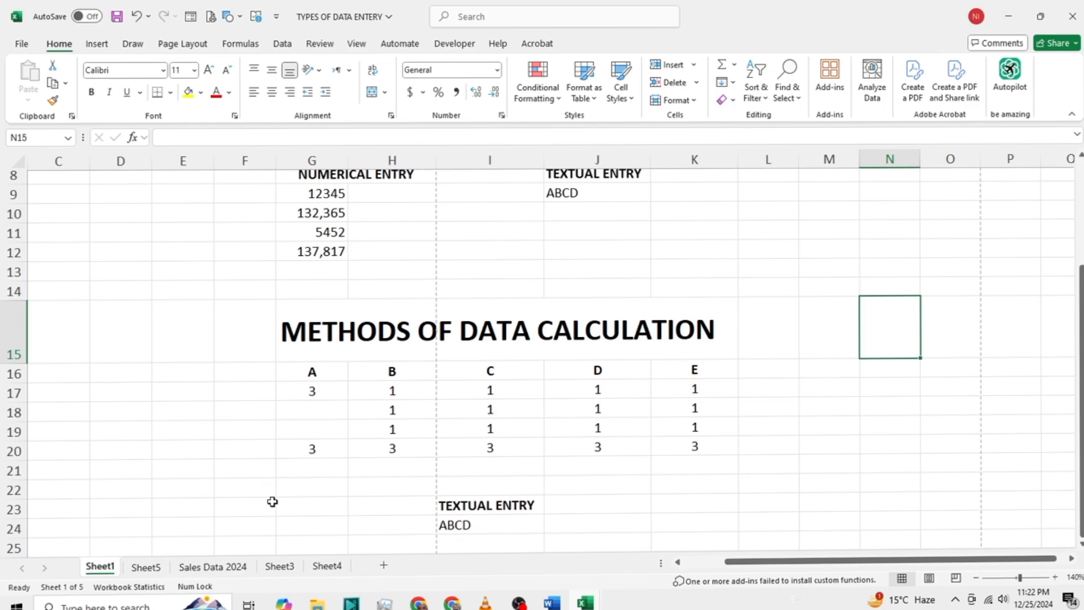
{"action": "left_click", "coordinate": [271, 506]}
Look at Sheet5 and Sales Data 2024, and return to Sheet1
{"action": "left_click", "coordinate": [144, 567]}
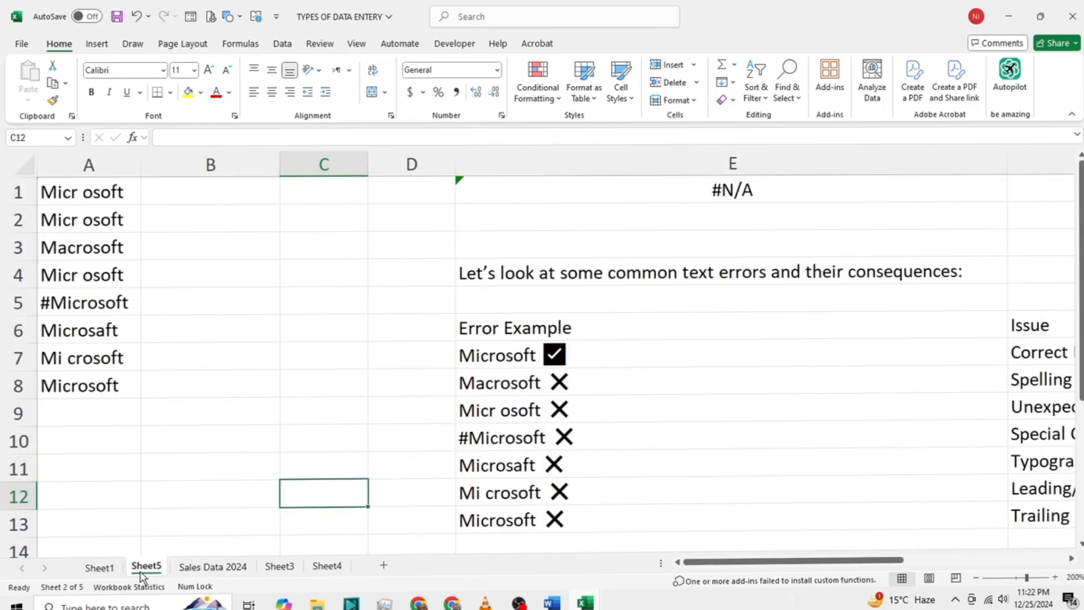
{"action": "left_click", "coordinate": [191, 567]}
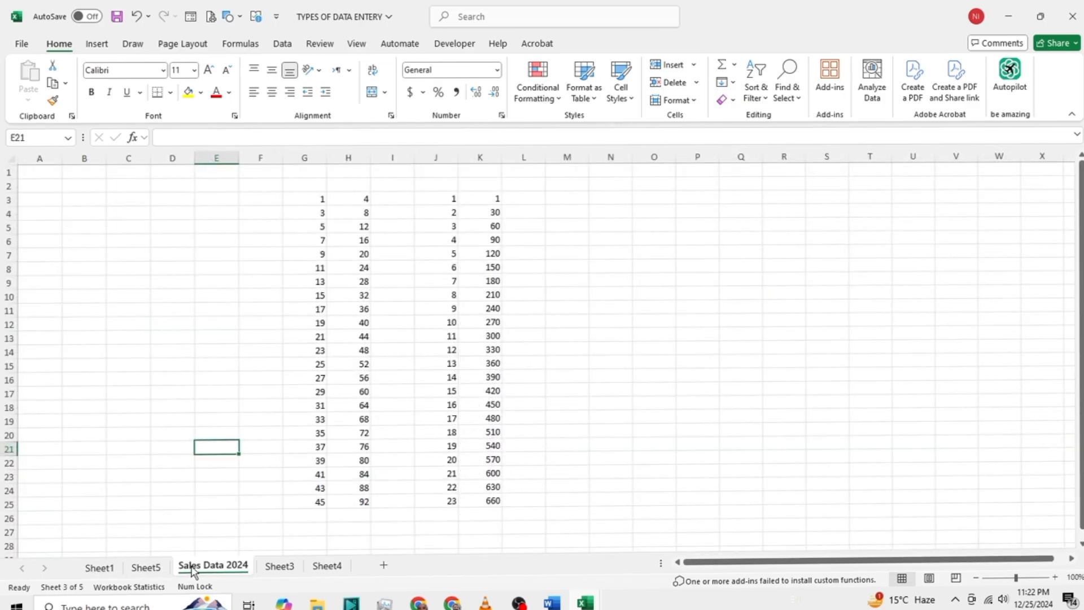
{"action": "left_click", "coordinate": [150, 570]}
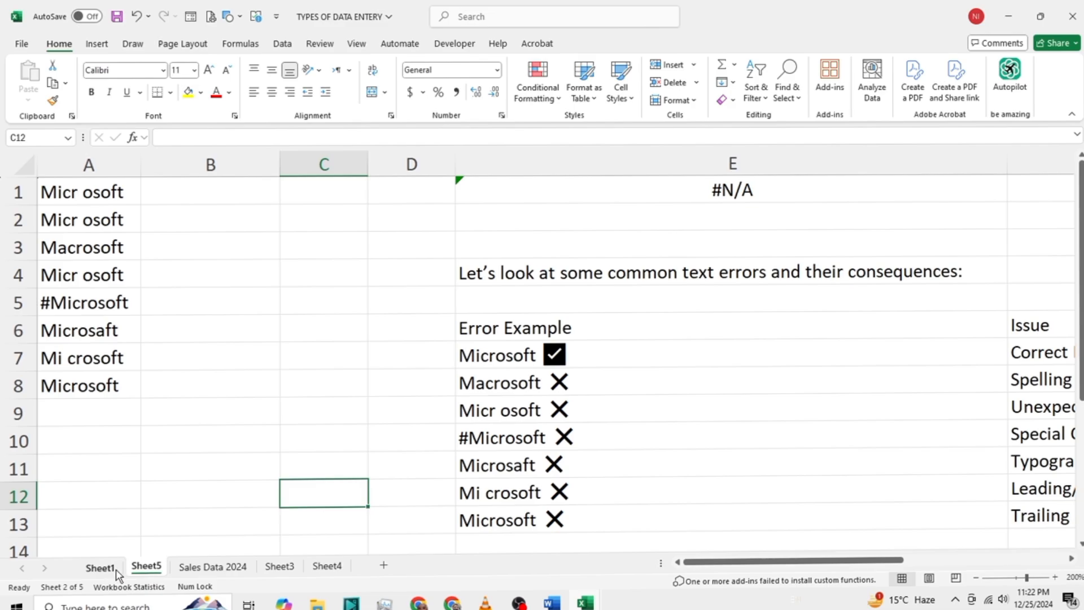
{"action": "left_click", "coordinate": [100, 568]}
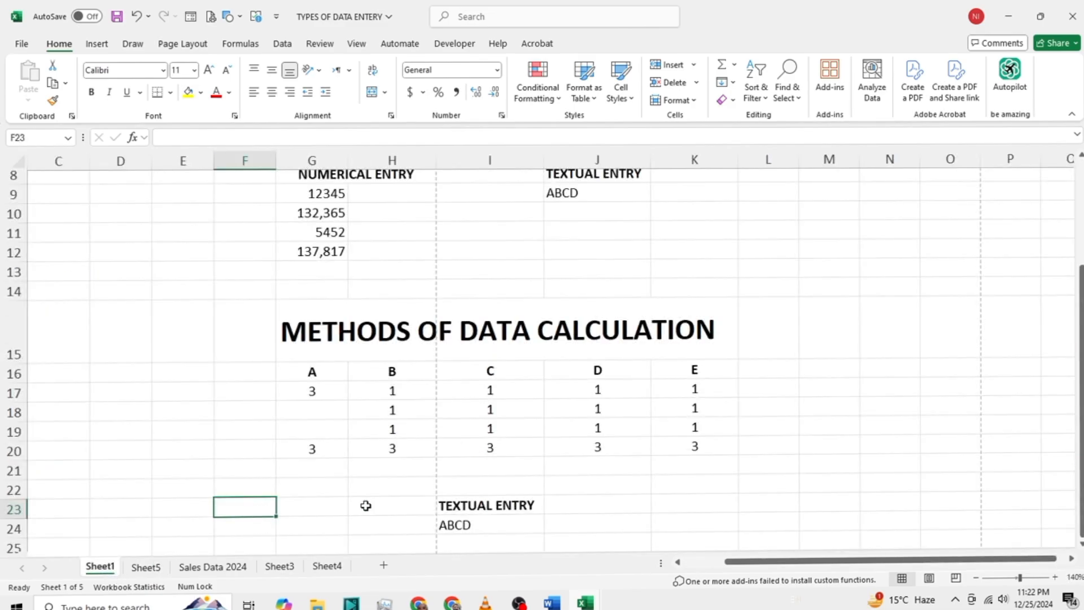
Inspect the formula in cell G17 under calculation method A and close it without editing
{"action": "key", "text": "Right"}
{"action": "key", "text": "Up"}
{"action": "key", "text": "Up"}
{"action": "key", "text": "Up"}
{"action": "key", "text": "Up"}
{"action": "key", "text": "Up"}
{"action": "key", "text": "Up"}
{"action": "key", "text": "Up"}
{"action": "key", "text": "Up"}
{"action": "key", "text": "Up"}
{"action": "key", "text": "Down"}
{"action": "key", "text": "Down"}
{"action": "key", "text": "Down"}
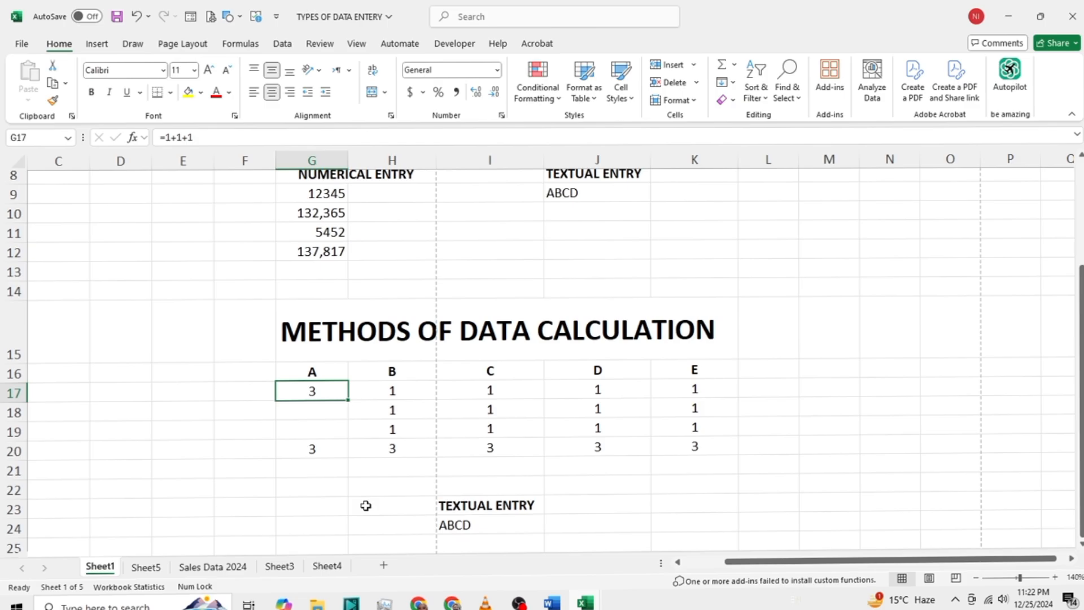
{"action": "key", "text": "F2"}
{"action": "key", "text": "Return"}
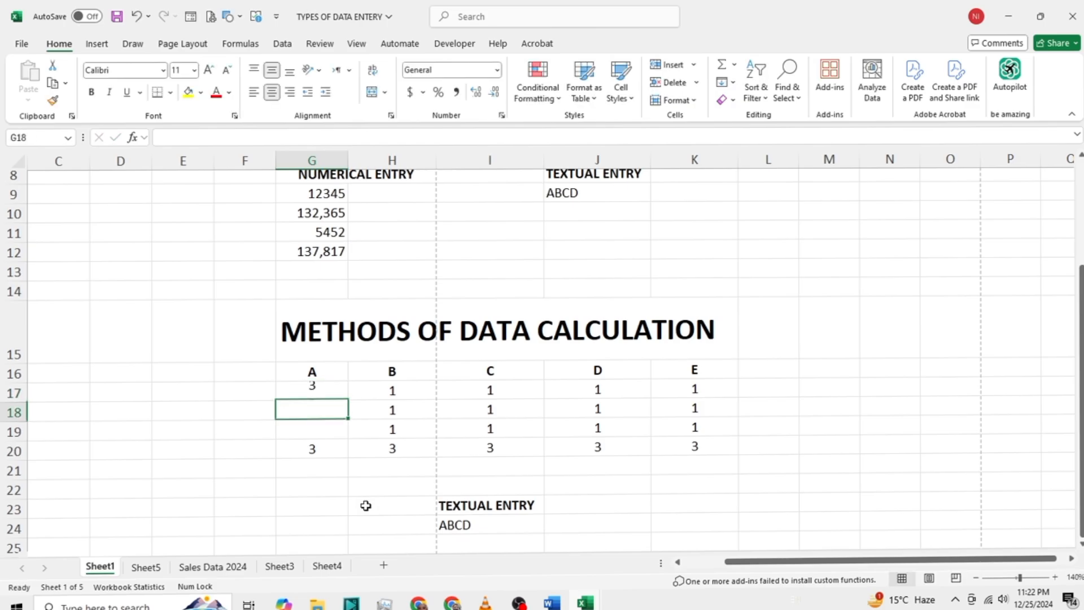
Open Sheet4 and go to the ABCD text entry in cell E7
{"action": "left_click", "coordinate": [326, 567]}
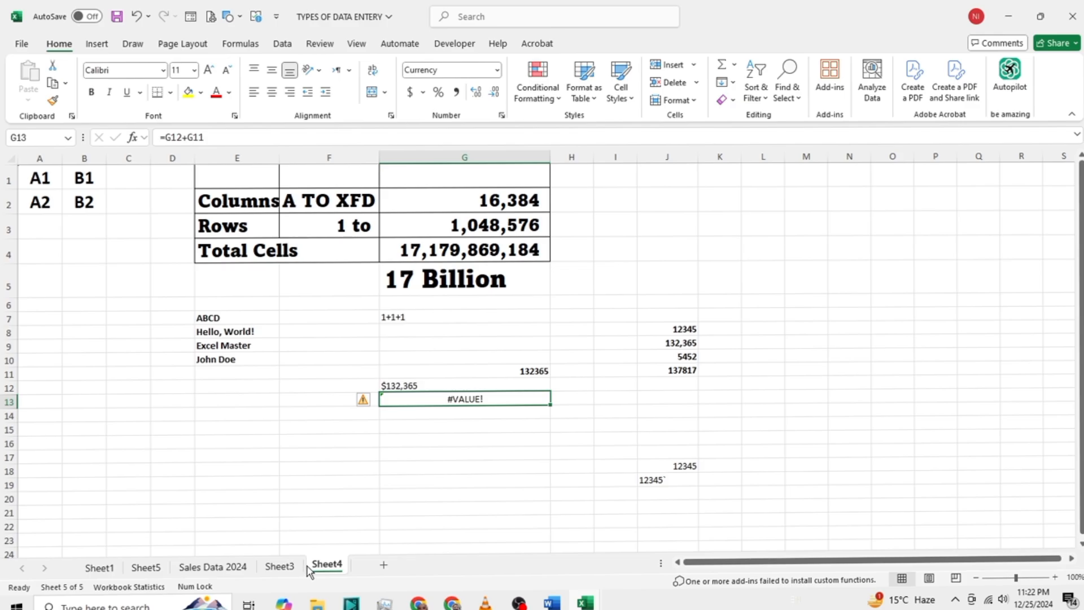
{"action": "left_click", "coordinate": [230, 429]}
{"action": "left_click", "coordinate": [116, 389]}
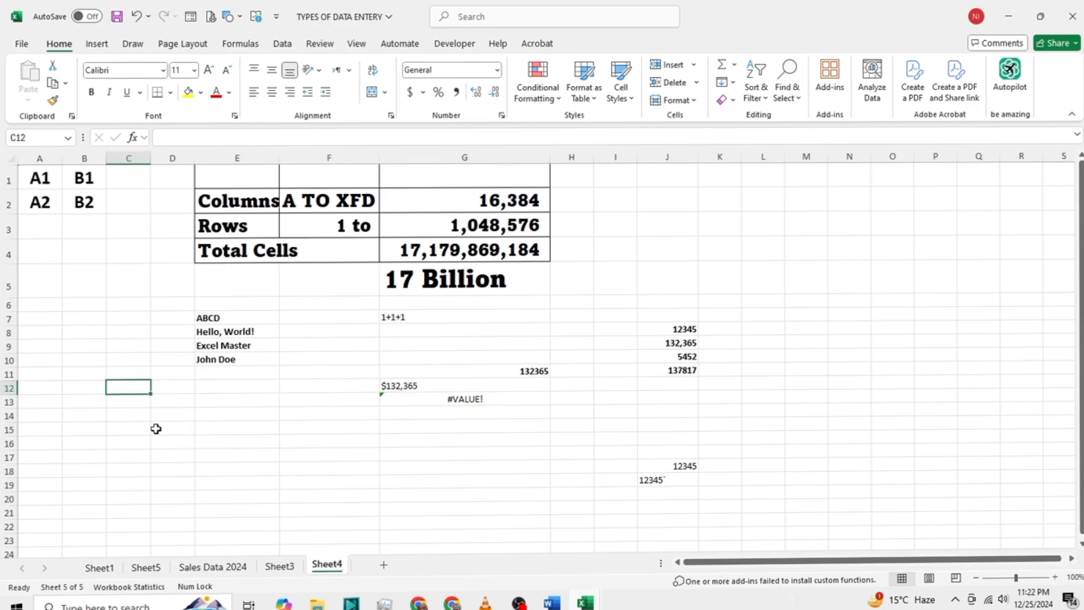
{"action": "key", "text": "Right"}
{"action": "key", "text": "Right"}
{"action": "key", "text": "Up"}
{"action": "key", "text": "Up"}
{"action": "key", "text": "Up"}
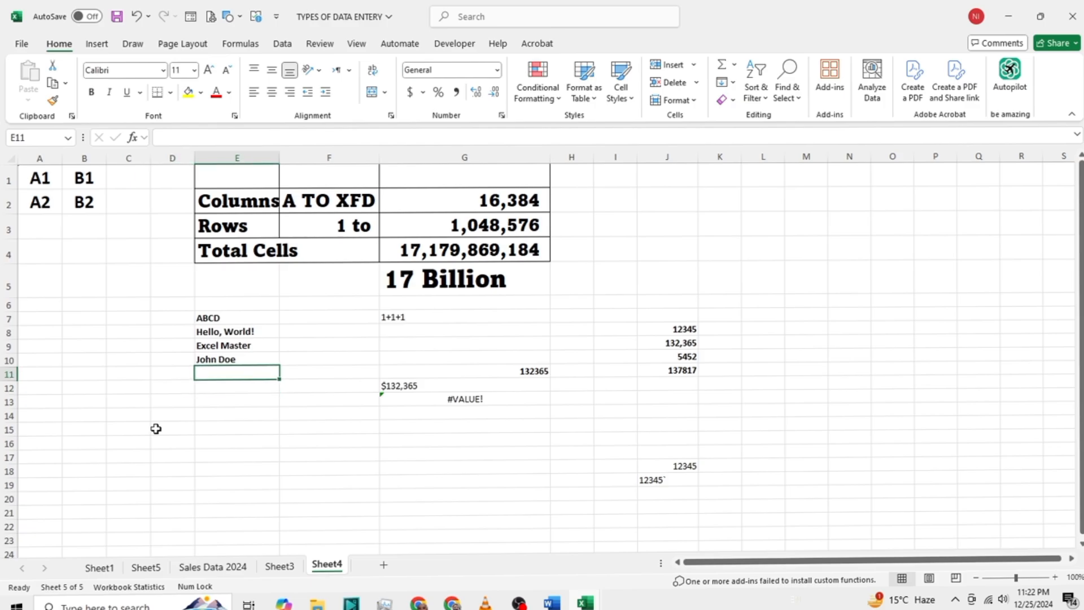
{"action": "key", "text": "Up"}
{"action": "key", "text": "Up"}
{"action": "key", "text": "Up"}
{"action": "key", "text": "Up"}
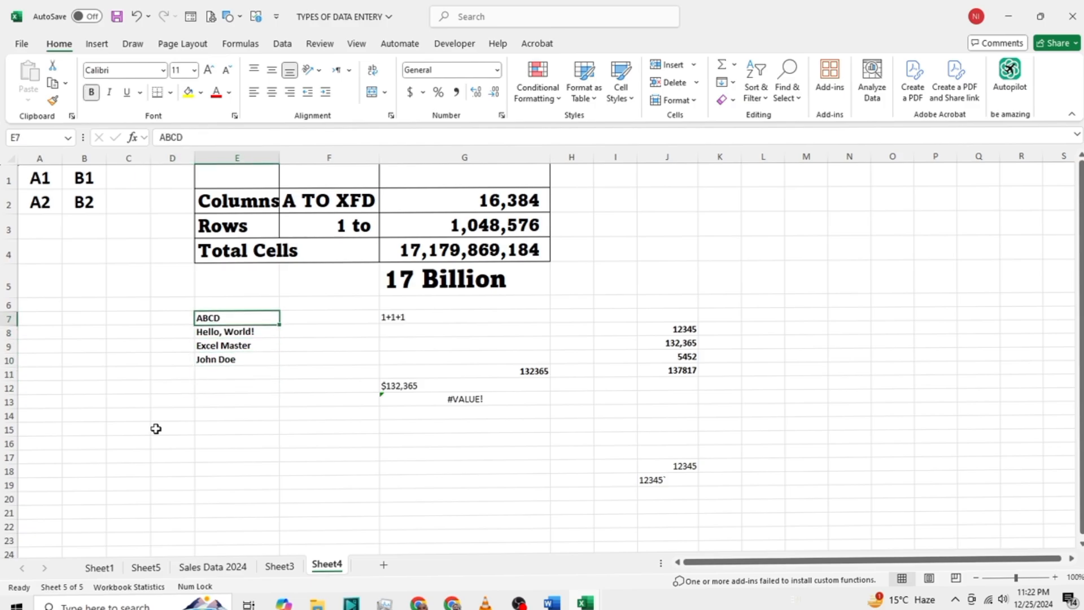
Step down through the textual entries in E7 to E10 and back up to ABCD to examine them
{"action": "key", "text": "Down"}
{"action": "key", "text": "Down"}
{"action": "key", "text": "Down"}
{"action": "key", "text": "Down"}
{"action": "key", "text": "Down"}
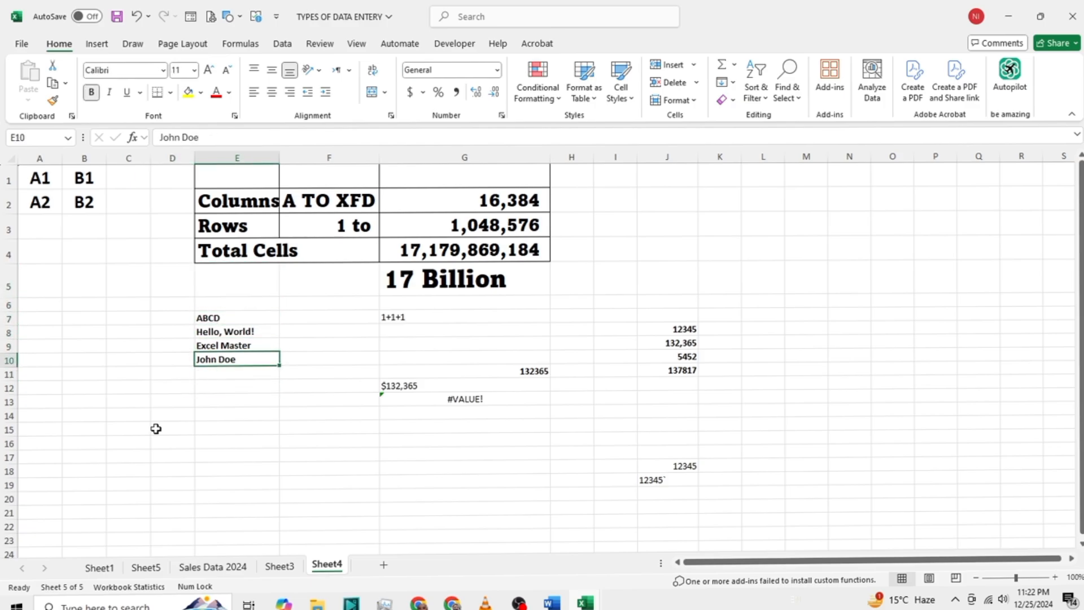
{"action": "key", "text": "Up"}
{"action": "key", "text": "Up"}
{"action": "key", "text": "Up"}
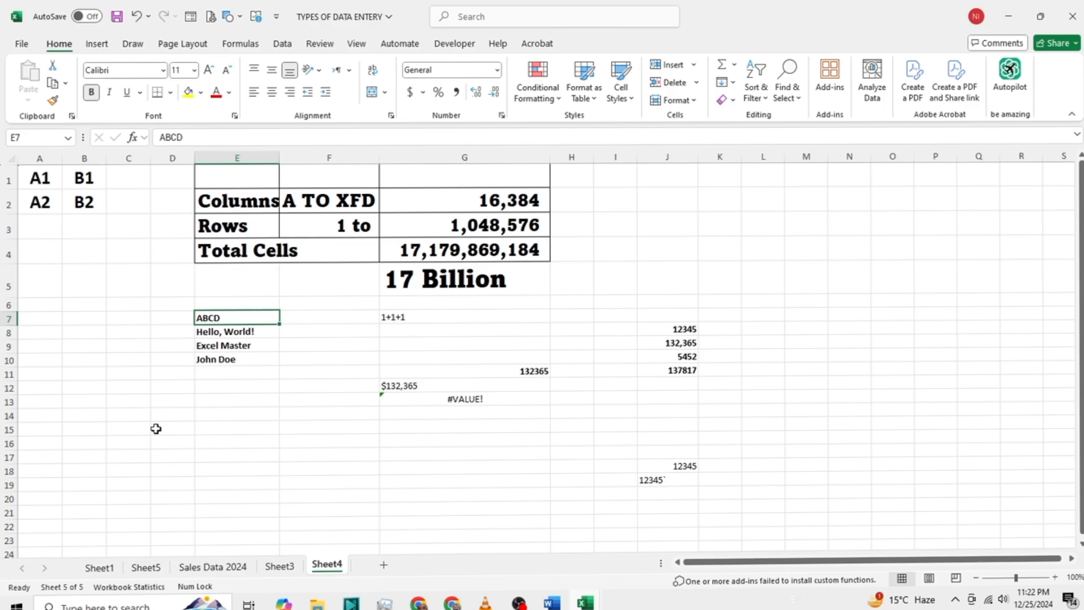
Zoom Sheet4 to 160% and step through the textual entries in column E between E6 and E11
{"action": "left_click", "coordinate": [1057, 578]}
{"action": "left_click", "coordinate": [1057, 578]}
{"action": "left_click", "coordinate": [1056, 579]}
{"action": "left_click", "coordinate": [1057, 578]}
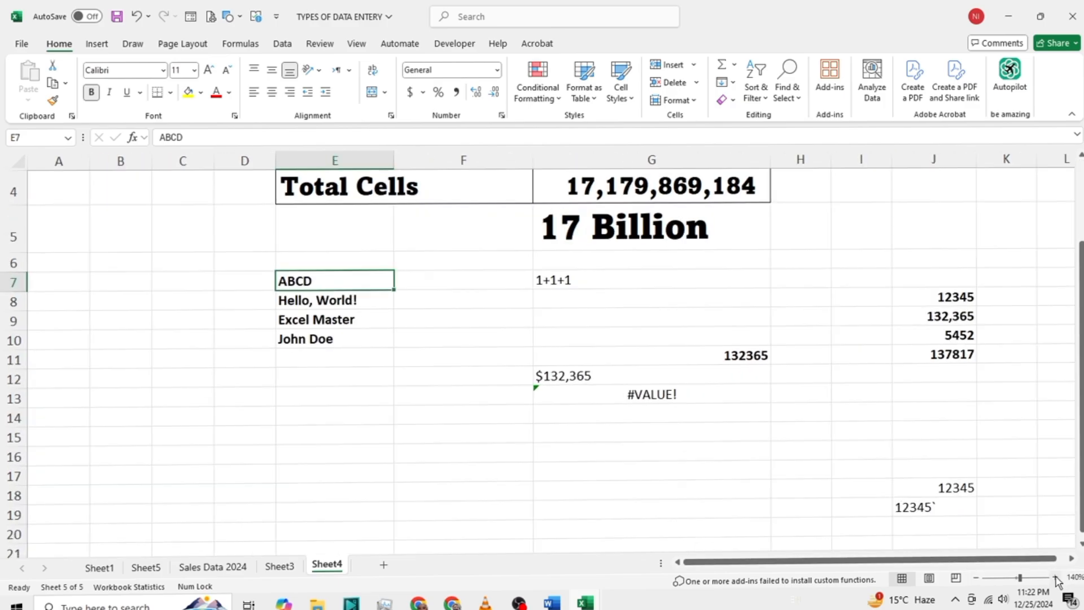
{"action": "left_click", "coordinate": [1057, 579]}
{"action": "left_click", "coordinate": [1057, 578]}
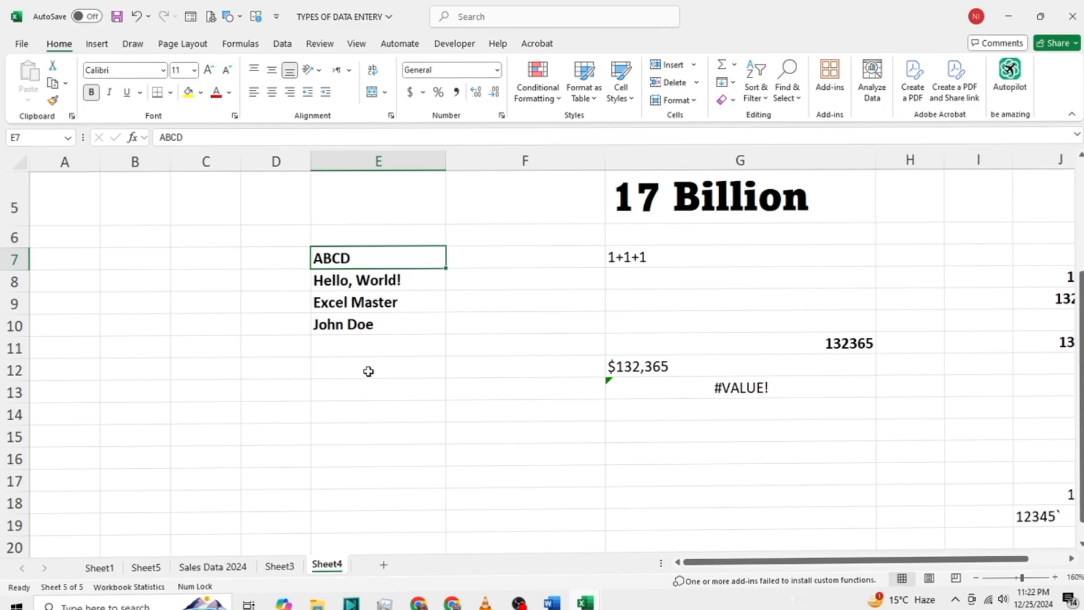
{"action": "key", "text": "Down"}
{"action": "key", "text": "Down"}
{"action": "key", "text": "Down"}
{"action": "key", "text": "Down"}
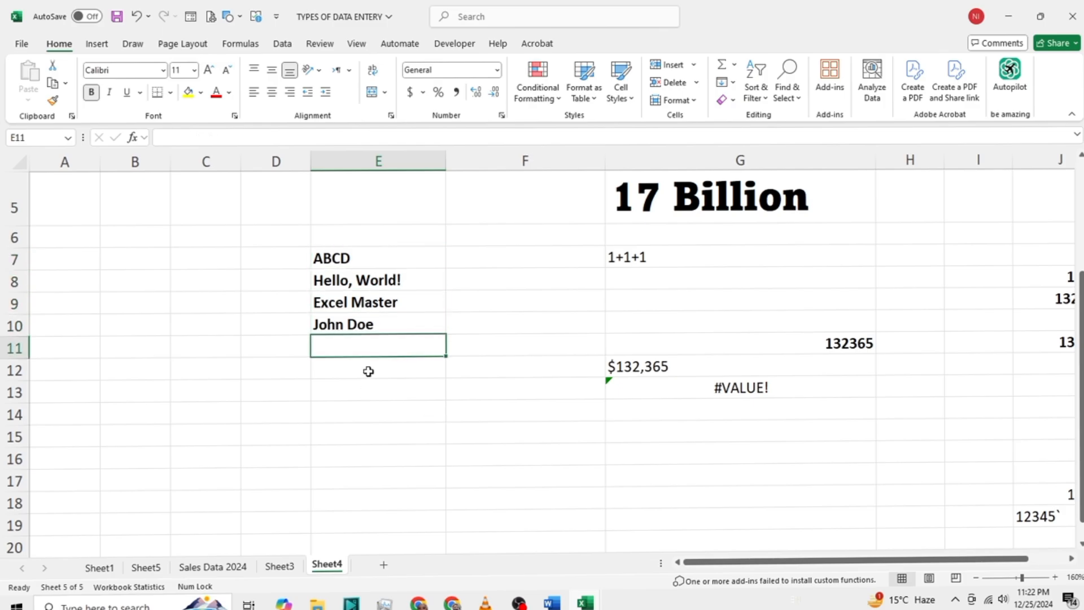
{"action": "key", "text": "Up"}
{"action": "key", "text": "Up"}
{"action": "key", "text": "Up"}
{"action": "key", "text": "Up"}
{"action": "key", "text": "Up"}
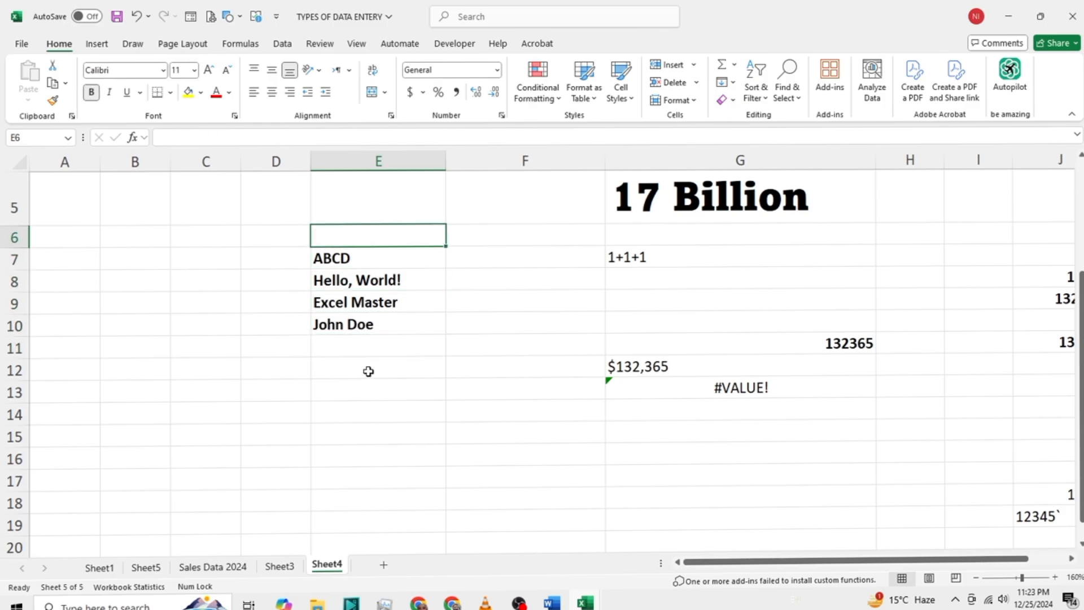
Run the selection down and back up column E across Sheet4's rows, ending on the empty cell E12
{"action": "key", "text": "Down"}
{"action": "key", "text": "Down"}
{"action": "key", "text": "Down"}
{"action": "key", "text": "Down"}
{"action": "key", "text": "Down"}
{"action": "key", "text": "Down"}
{"action": "key", "text": "Down"}
{"action": "key", "text": "Down"}
{"action": "key", "text": "Down"}
{"action": "key", "text": "Down"}
{"action": "key", "text": "Down"}
{"action": "key", "text": "Down"}
{"action": "key", "text": "Down"}
{"action": "key", "text": "Down"}
{"action": "key", "text": "Down"}
{"action": "key", "text": "Up"}
{"action": "key", "text": "Up"}
{"action": "key", "text": "Up"}
{"action": "key", "text": "Up"}
{"action": "key", "text": "Up"}
{"action": "key", "text": "Up"}
{"action": "key", "text": "Up"}
{"action": "key", "text": "Up"}
{"action": "key", "text": "Up"}
{"action": "key", "text": "Up"}
{"action": "key", "text": "Up"}
{"action": "key", "text": "Up"}
{"action": "key", "text": "Up"}
{"action": "key", "text": "Up"}
{"action": "key", "text": "Up"}
{"action": "key", "text": "Up"}
{"action": "key", "text": "Up"}
{"action": "key", "text": "Up"}
{"action": "key", "text": "Up"}
{"action": "key", "text": "Up"}
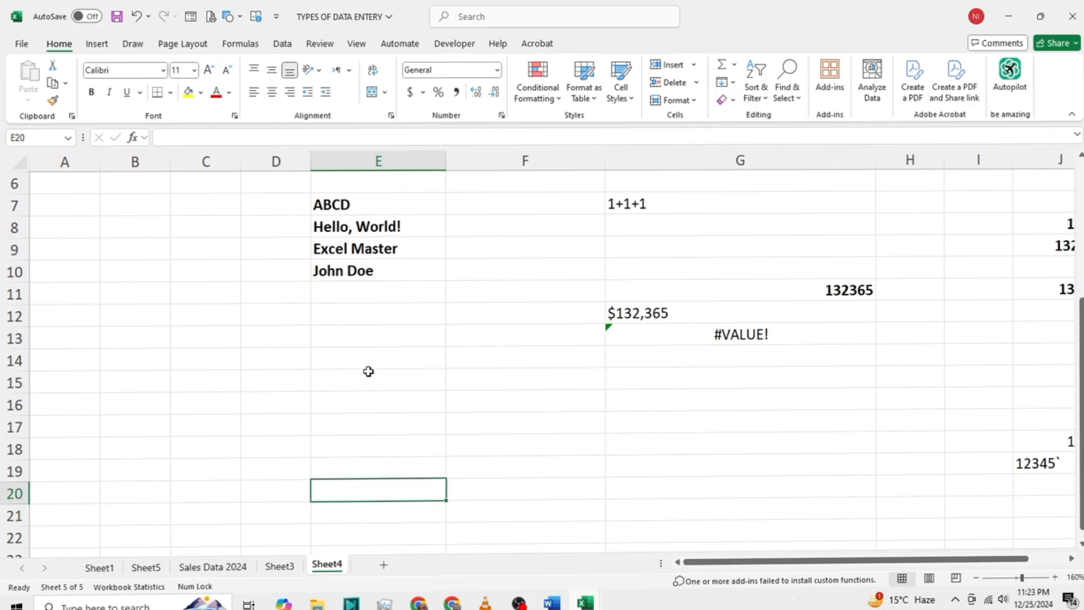
{"action": "key", "text": "Down"}
{"action": "key", "text": "Down"}
{"action": "key", "text": "Down"}
{"action": "key", "text": "Down"}
{"action": "key", "text": "Down"}
{"action": "key", "text": "Down"}
{"action": "key", "text": "Down"}
{"action": "key", "text": "Down"}
{"action": "key", "text": "Down"}
{"action": "key", "text": "Down"}
{"action": "key", "text": "Down"}
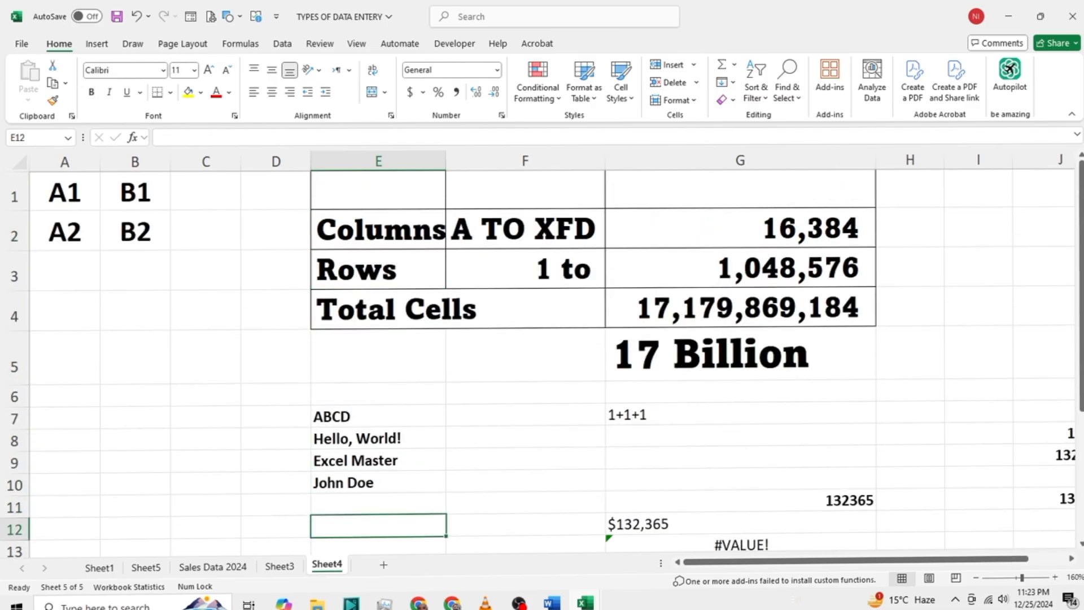
Zoom Sheet4 out to 90%
{"action": "left_click", "coordinate": [973, 578]}
{"action": "left_click", "coordinate": [974, 578]}
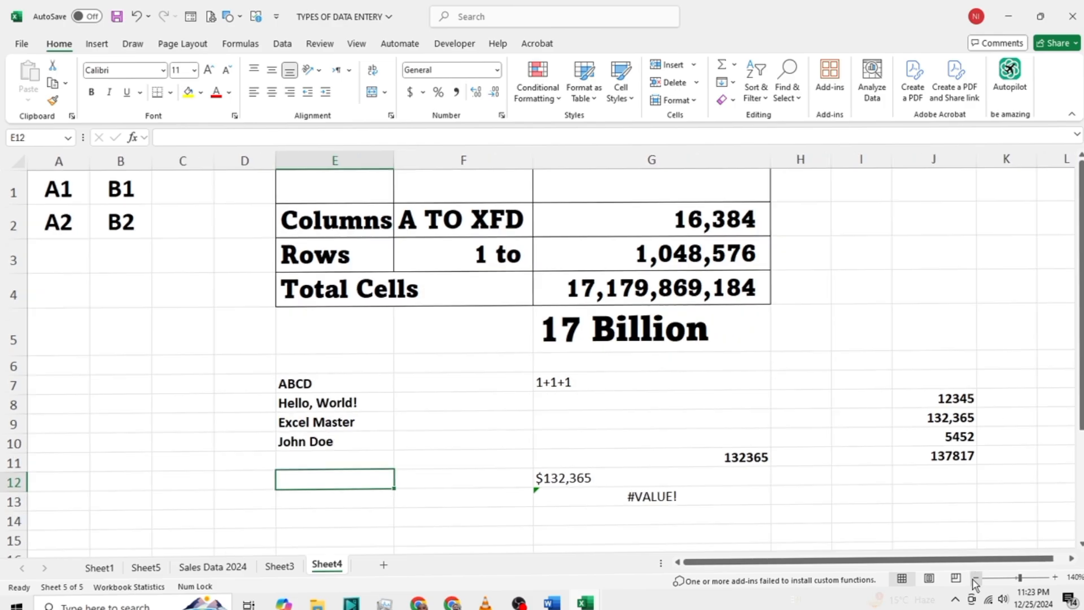
{"action": "left_click", "coordinate": [973, 578]}
{"action": "left_click", "coordinate": [974, 579]}
{"action": "left_click", "coordinate": [973, 579]}
{"action": "left_click", "coordinate": [974, 578]}
{"action": "left_click", "coordinate": [974, 579]}
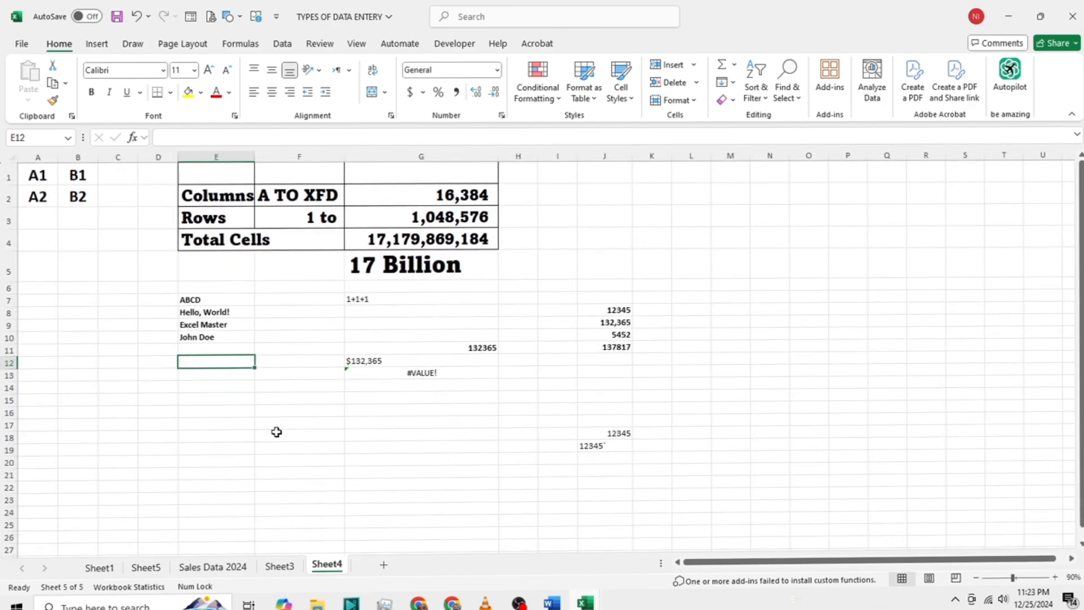
Select an empty cell lower in column E and move up to the ABCD entry in E7
{"action": "left_click", "coordinate": [252, 435]}
{"action": "key", "text": "Up"}
{"action": "key", "text": "Up"}
{"action": "key", "text": "Up"}
{"action": "key", "text": "Up"}
{"action": "key", "text": "Up"}
{"action": "key", "text": "Up"}
{"action": "key", "text": "Up"}
{"action": "key", "text": "Up"}
{"action": "key", "text": "Up"}
{"action": "key", "text": "Up"}
{"action": "key", "text": "Up"}
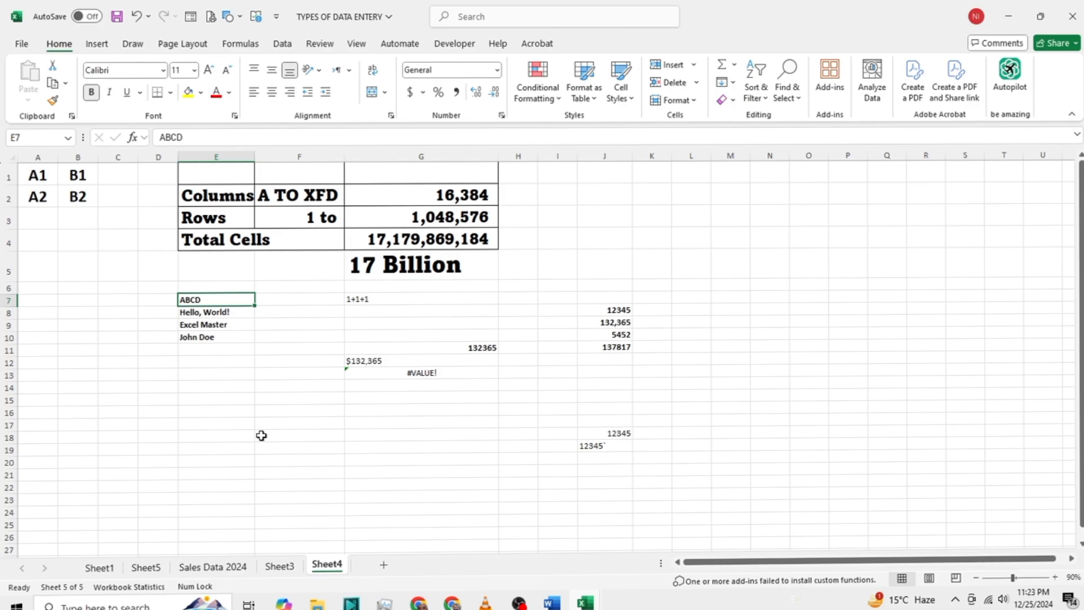
Step through the textual entries in column E around E7 to E10, ending on the empty cell E14
{"action": "key", "text": "Down"}
{"action": "key", "text": "Down"}
{"action": "key", "text": "Down"}
{"action": "key", "text": "Up"}
{"action": "key", "text": "Up"}
{"action": "key", "text": "Up"}
{"action": "key", "text": "Up"}
{"action": "key", "text": "Down"}
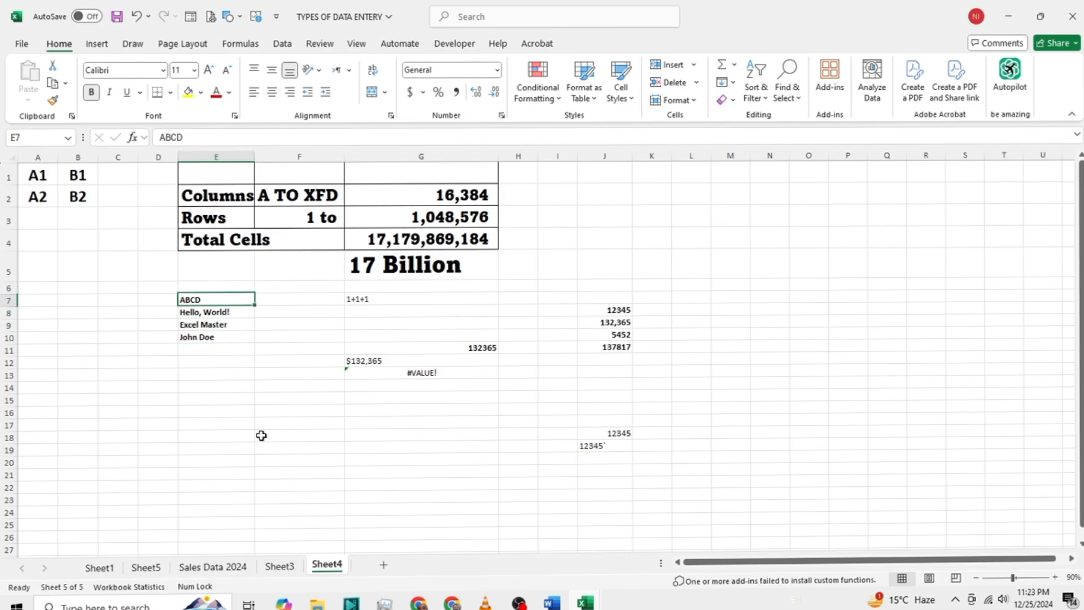
{"action": "key", "text": "Down"}
{"action": "key", "text": "Down"}
{"action": "key", "text": "Down"}
{"action": "key", "text": "Down"}
{"action": "key", "text": "Down"}
{"action": "key", "text": "Down"}
{"action": "key", "text": "Down"}
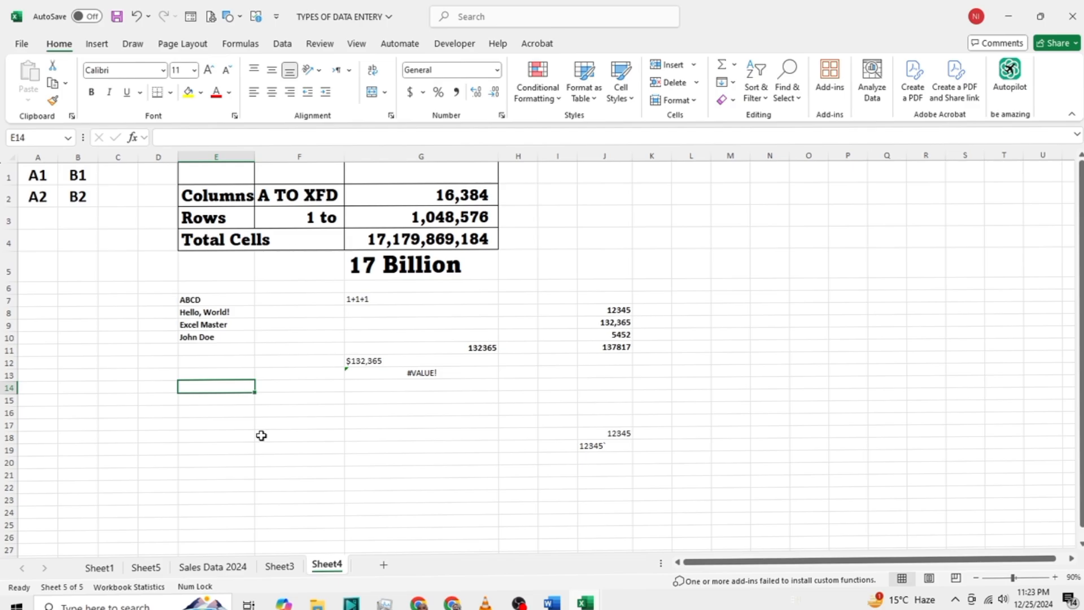
Move the selection across row 14 and down to inspect the 12345` text entry in J19
{"action": "key", "text": "Right"}
{"action": "key", "text": "Right"}
{"action": "key", "text": "Right"}
{"action": "key", "text": "Right"}
{"action": "key", "text": "Right"}
{"action": "key", "text": "Right"}
{"action": "key", "text": "Right"}
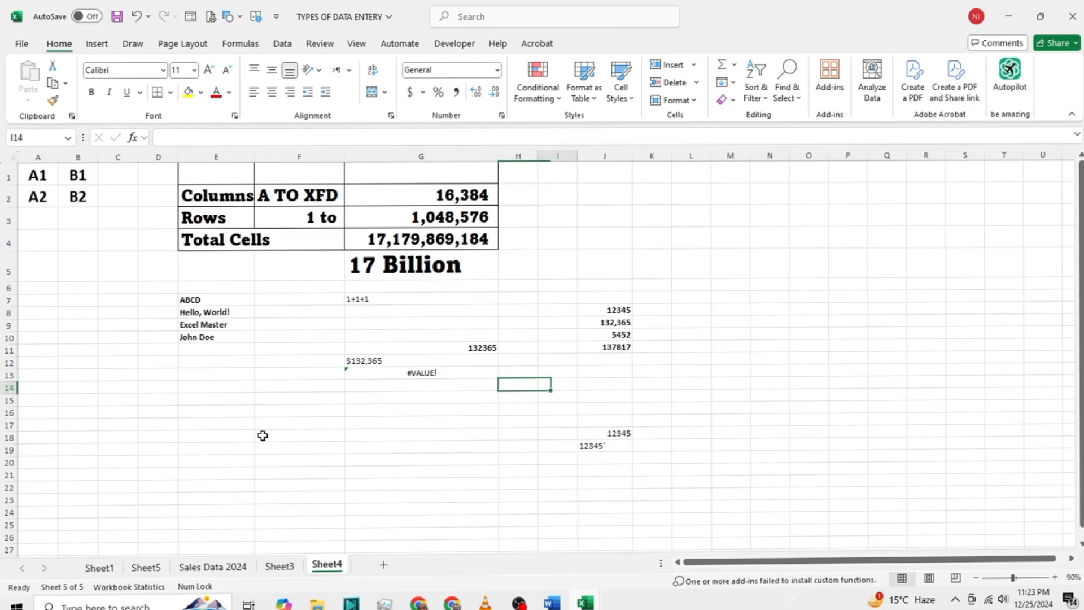
{"action": "key", "text": "Down"}
{"action": "key", "text": "Down"}
{"action": "key", "text": "Down"}
{"action": "key", "text": "Down"}
{"action": "key", "text": "Down"}
{"action": "key", "text": "Left"}
{"action": "key", "text": "Left"}
{"action": "key", "text": "Left"}
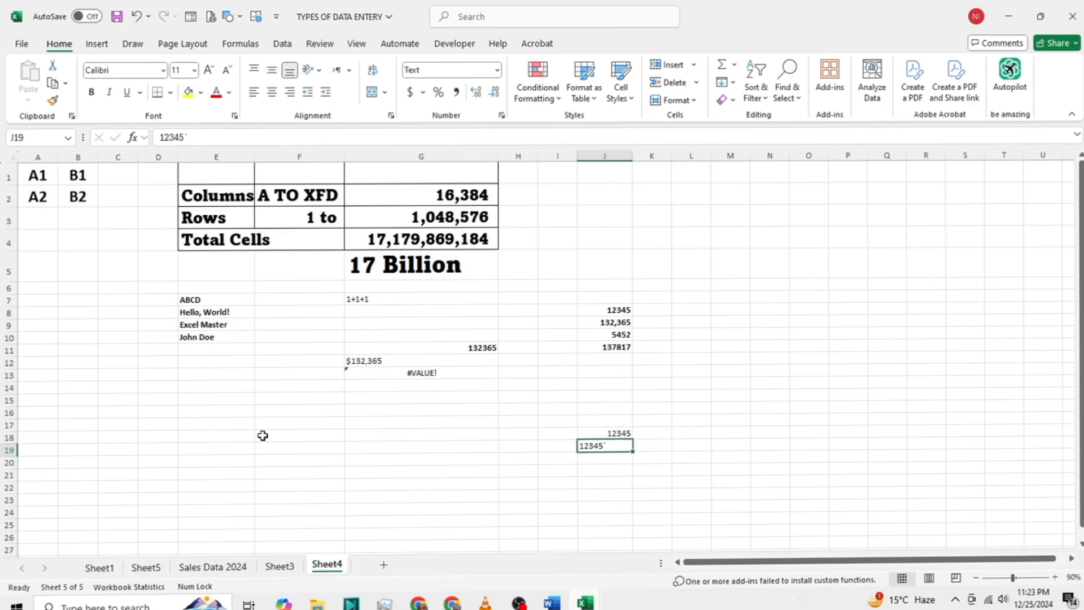
{"action": "key", "text": "Right"}
{"action": "left_click", "coordinate": [218, 459]}
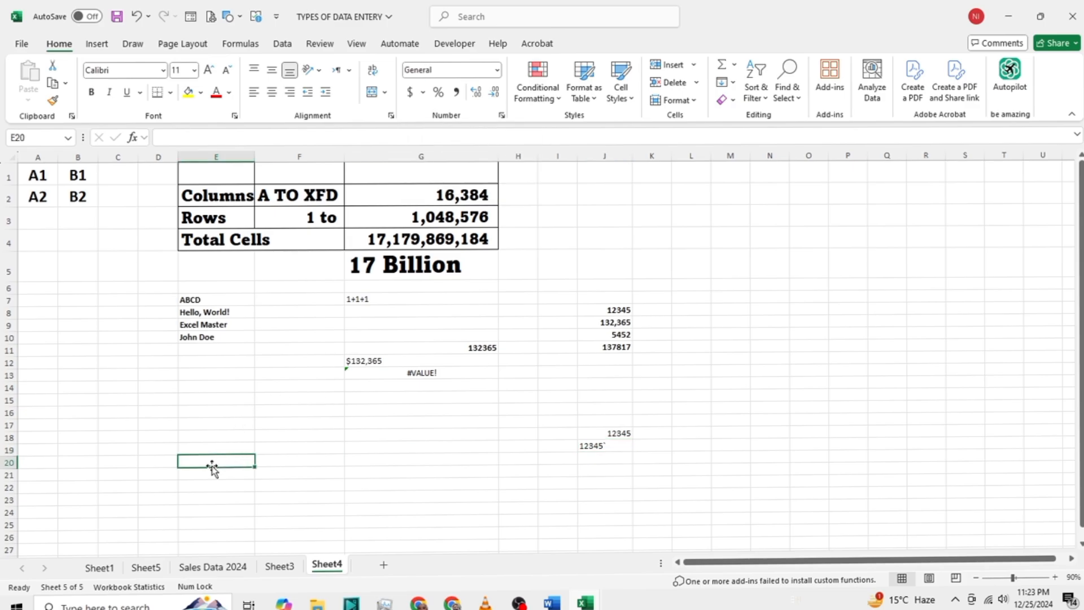
{"action": "left_click", "coordinate": [146, 475]}
{"action": "left_click", "coordinate": [104, 500]}
{"action": "left_click", "coordinate": [85, 499]}
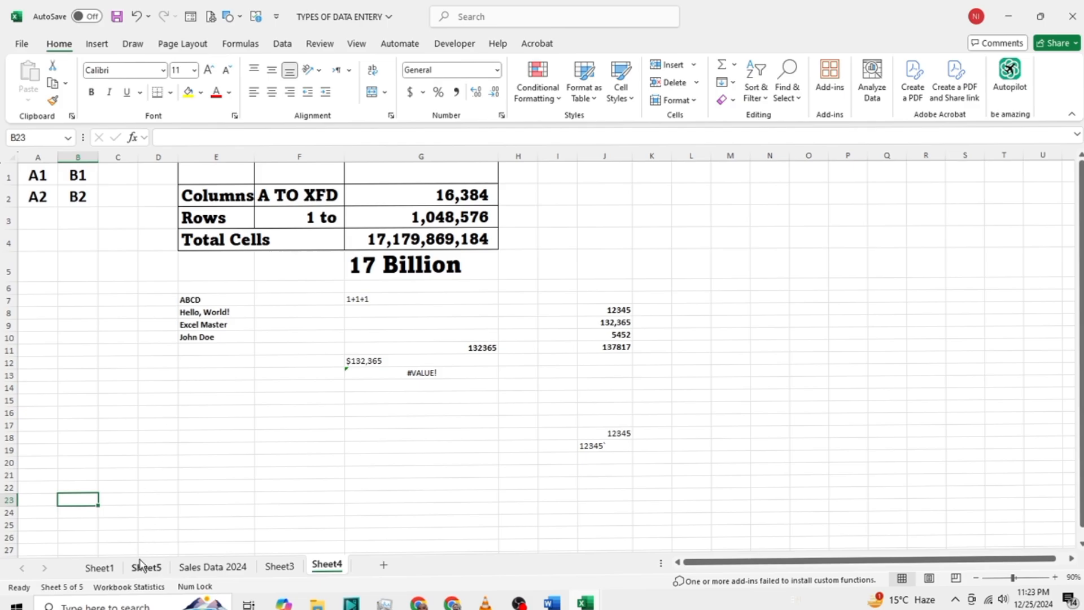
Open Sheet1, view the formula in G17, and move down column G to the empty cell G26
{"action": "left_click", "coordinate": [100, 567]}
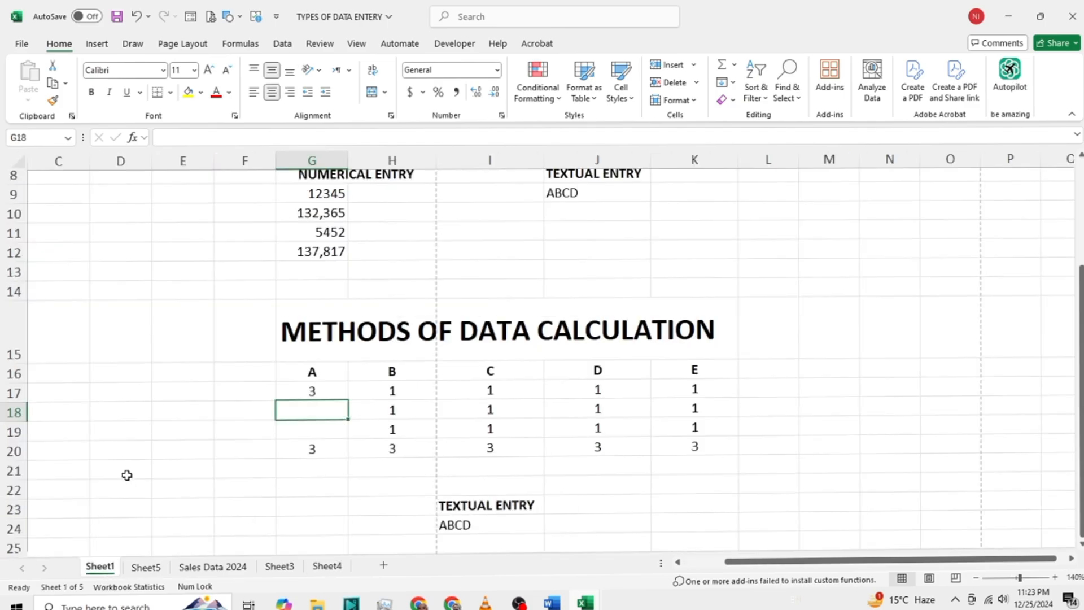
{"action": "key", "text": "Up"}
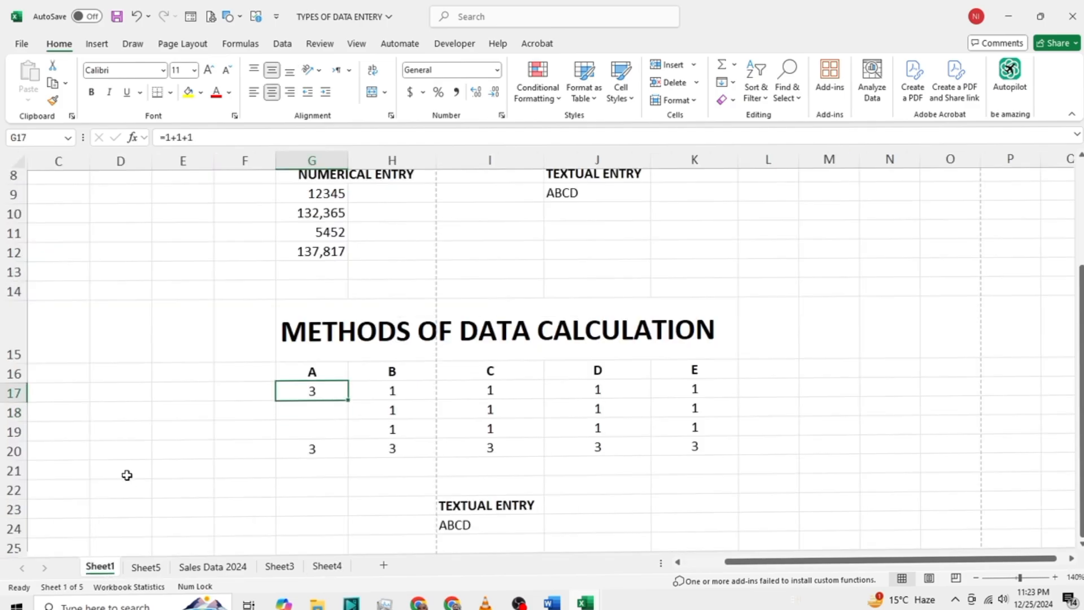
{"action": "key", "text": "Down"}
{"action": "key", "text": "Down"}
{"action": "key", "text": "Down"}
{"action": "key", "text": "Down"}
{"action": "key", "text": "Down"}
{"action": "key", "text": "Down"}
{"action": "key", "text": "Down"}
{"action": "key", "text": "Down"}
{"action": "key", "text": "Down"}
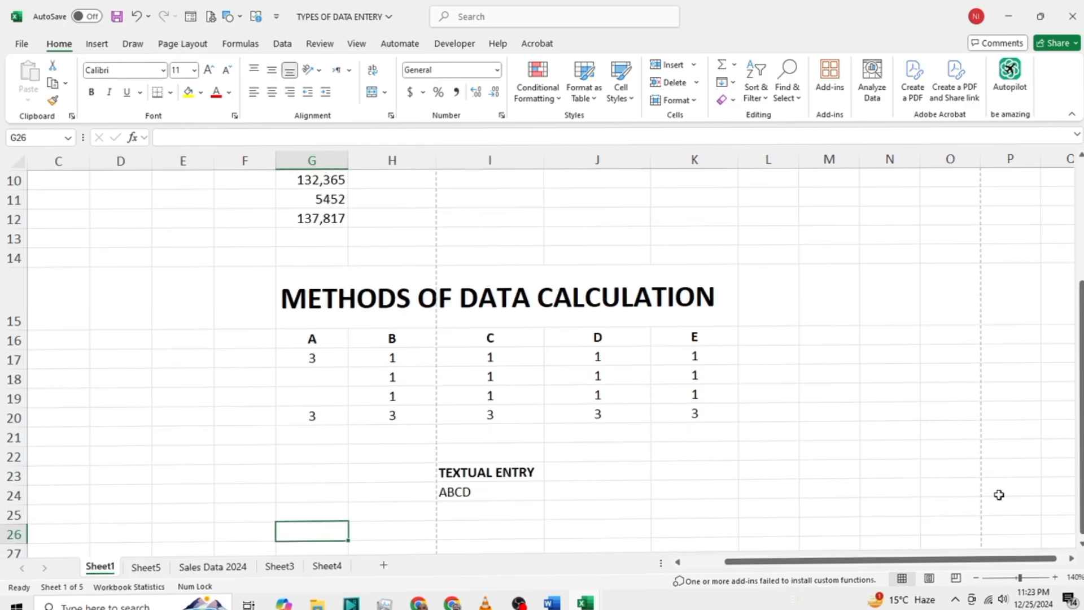
Zoom Sheet1 to 170% and select the empty cell G23 below the calculation table
{"action": "left_click", "coordinate": [1055, 578]}
{"action": "left_click", "coordinate": [1055, 577]}
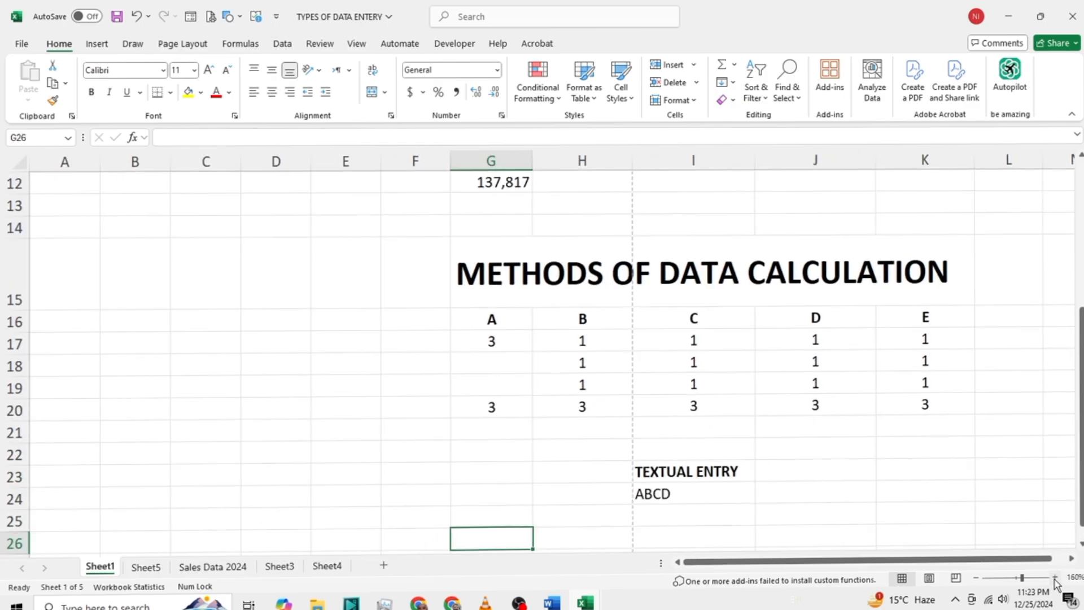
{"action": "left_click", "coordinate": [1055, 578]}
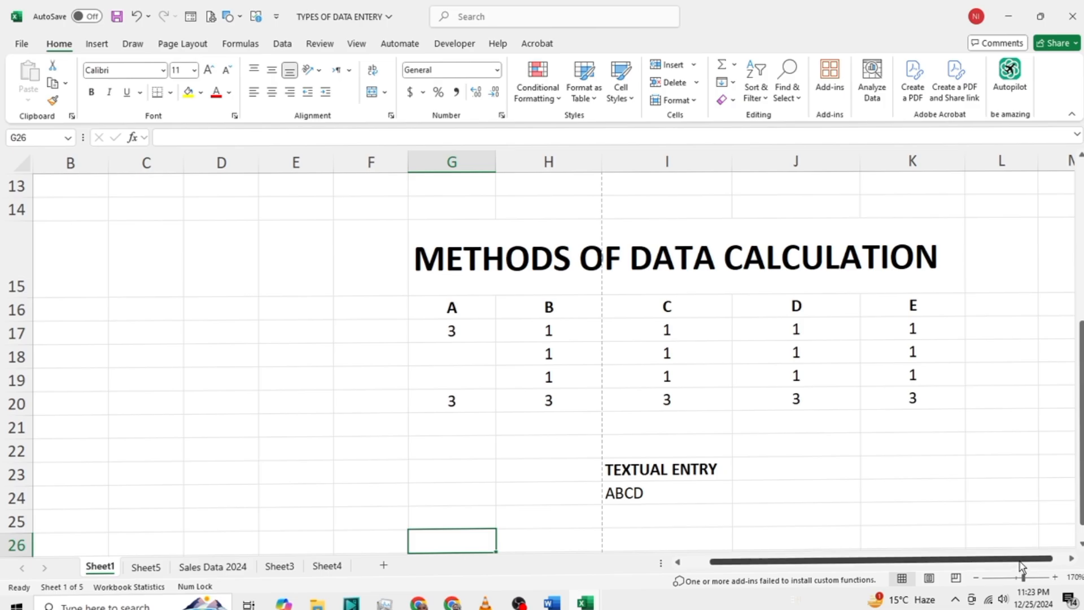
{"action": "scroll", "coordinate": [1021, 565], "scroll_direction": "right", "scroll_amount": 1}
{"action": "left_click", "coordinate": [420, 479]}
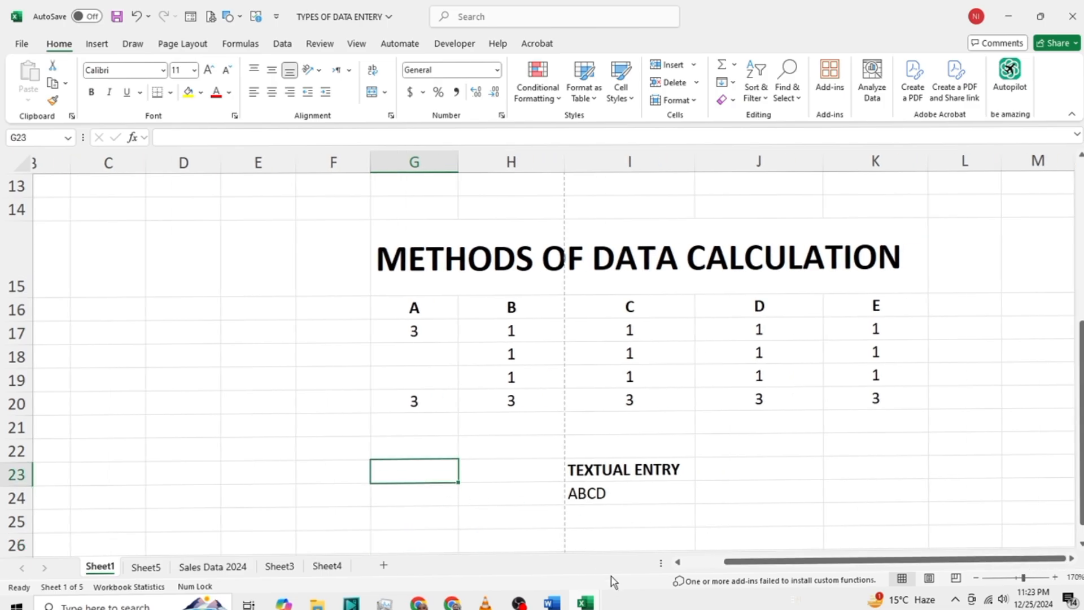
Run the selection along row 23 past the TEXTUAL ENTRY heading and back to column F
{"action": "key", "text": "Right"}
{"action": "key", "text": "Right"}
{"action": "key", "text": "Right"}
{"action": "key", "text": "Right"}
{"action": "key", "text": "Right"}
{"action": "key", "text": "Right"}
{"action": "key", "text": "Right"}
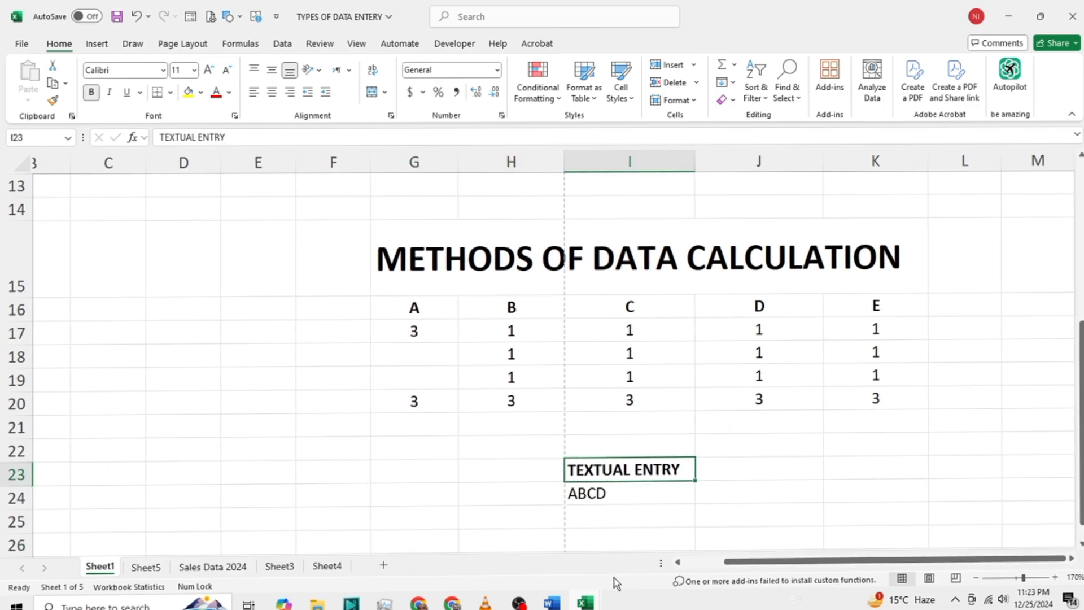
{"action": "key", "text": "Left"}
{"action": "key", "text": "Left"}
{"action": "key", "text": "Left"}
{"action": "key", "text": "Left"}
{"action": "key", "text": "Left"}
{"action": "key", "text": "Left"}
{"action": "key", "text": "Left"}
{"action": "key", "text": "Left"}
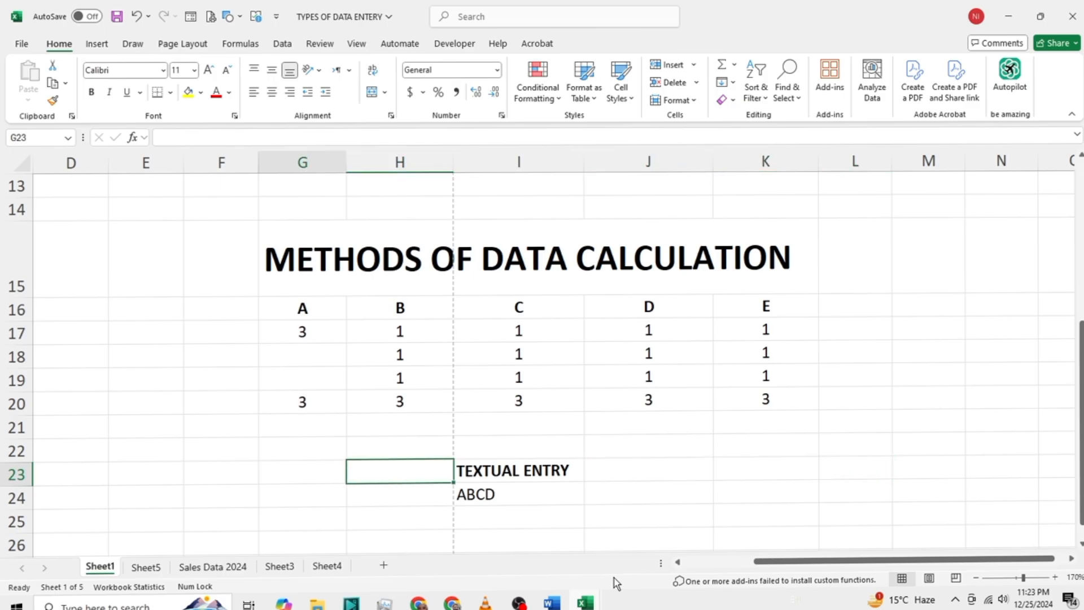
Move up to row 17 and select G17 to view method A's direct-number formula
{"action": "key", "text": "Up"}
{"action": "key", "text": "Up"}
{"action": "key", "text": "Up"}
{"action": "key", "text": "Up"}
{"action": "key", "text": "Up"}
{"action": "key", "text": "Up"}
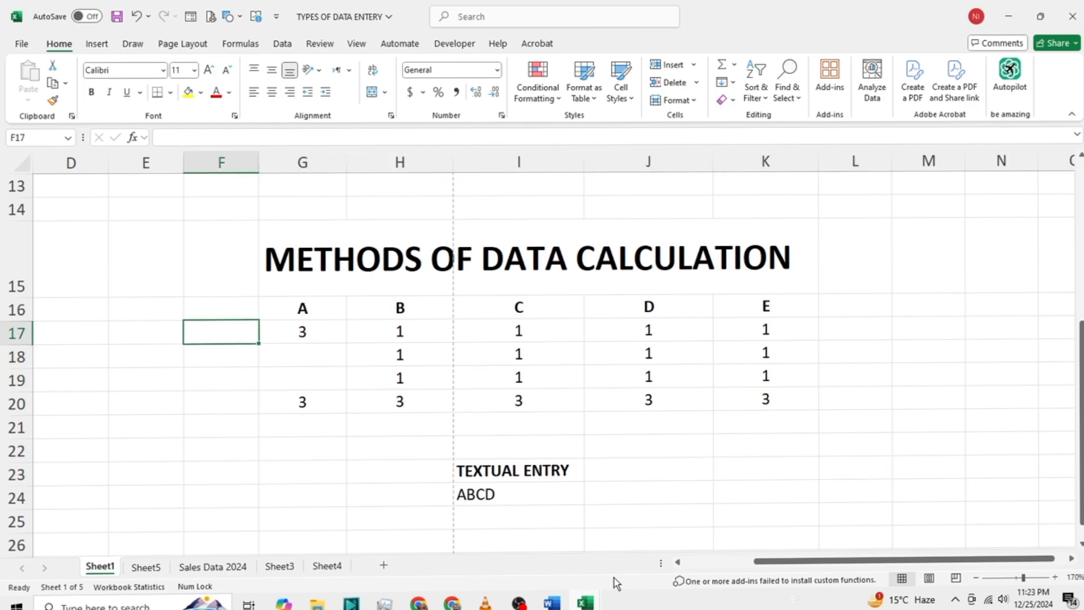
{"action": "key", "text": "Right"}
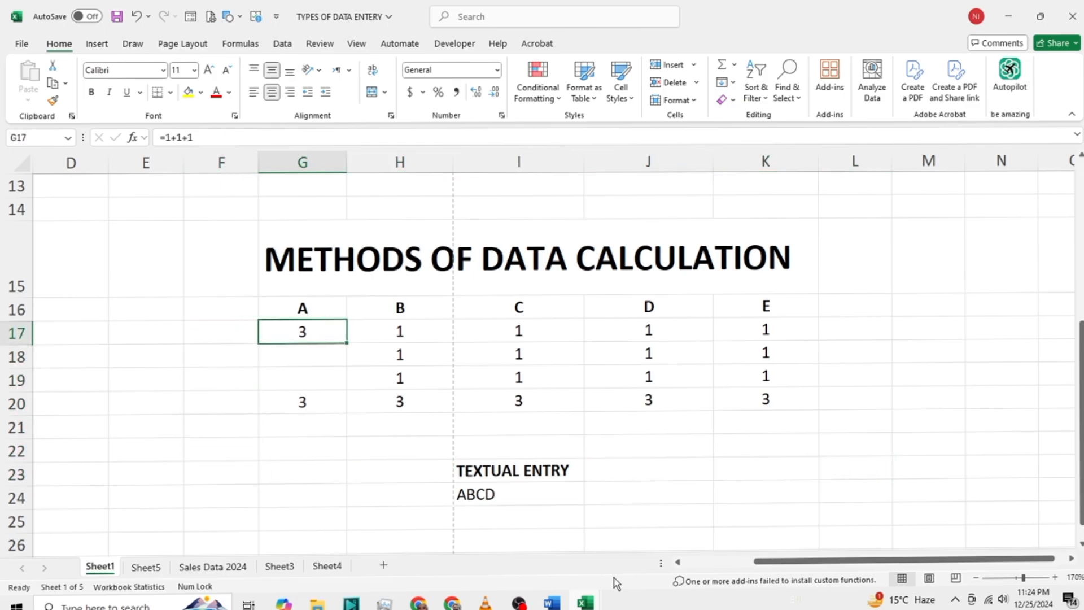
View method B's total formula in H20, then move up its values to the B heading in H16
{"action": "key", "text": "Down"}
{"action": "key", "text": "Down"}
{"action": "key", "text": "Down"}
{"action": "key", "text": "Right"}
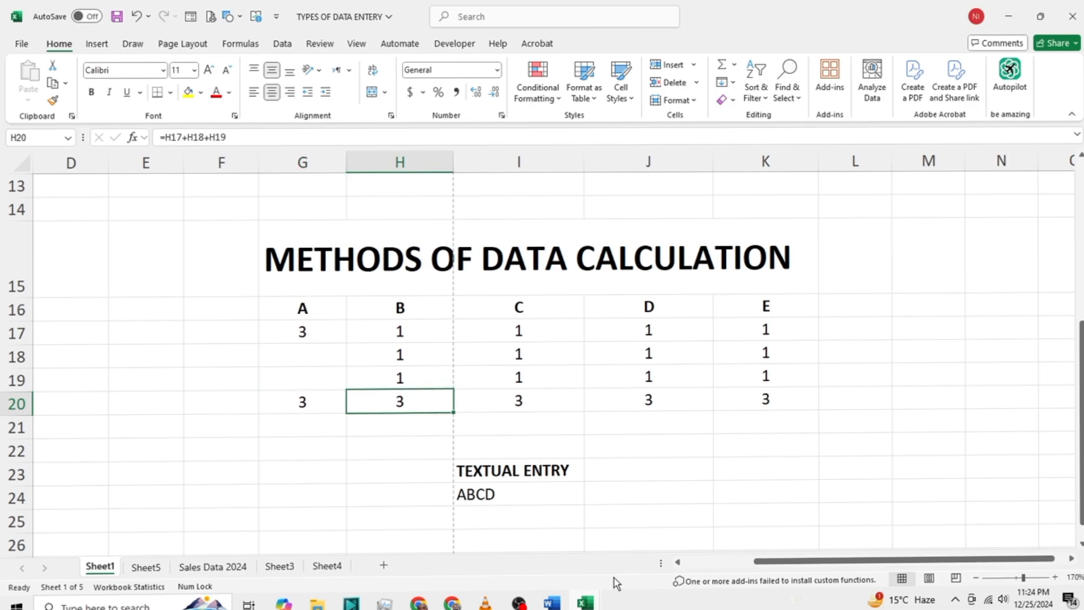
{"action": "key", "text": "Up"}
{"action": "key", "text": "Up"}
{"action": "key", "text": "Up"}
{"action": "key", "text": "Up"}
{"action": "key", "text": "Up"}
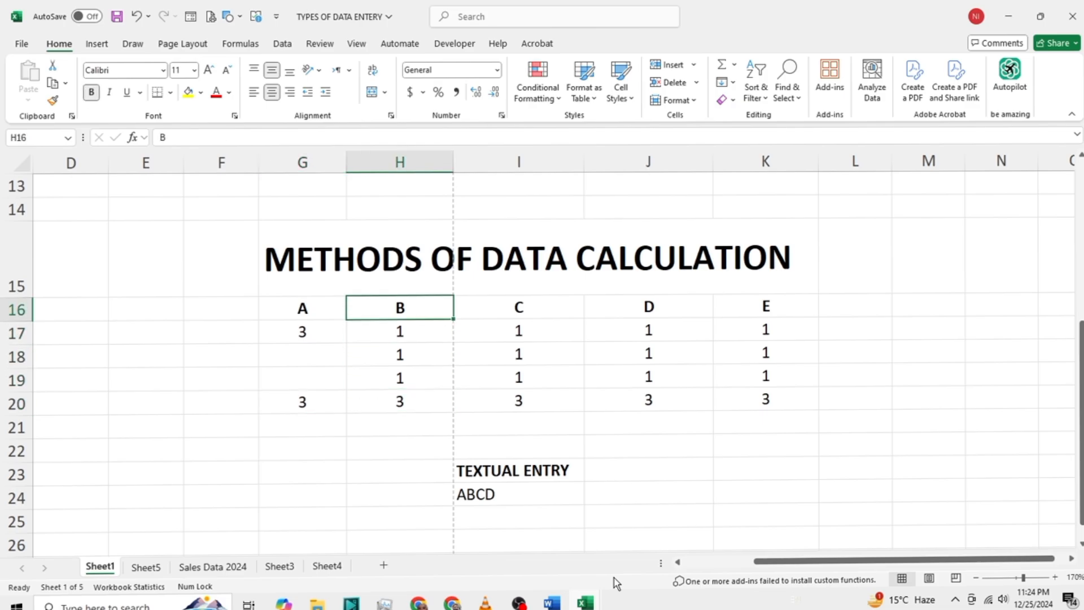
Compare the total formulas in H20 and G20, dismissing the browser notification and ending on H20
{"action": "key", "text": "Down"}
{"action": "key", "text": "Down"}
{"action": "key", "text": "Down"}
{"action": "key", "text": "Down"}
{"action": "key", "text": "Down"}
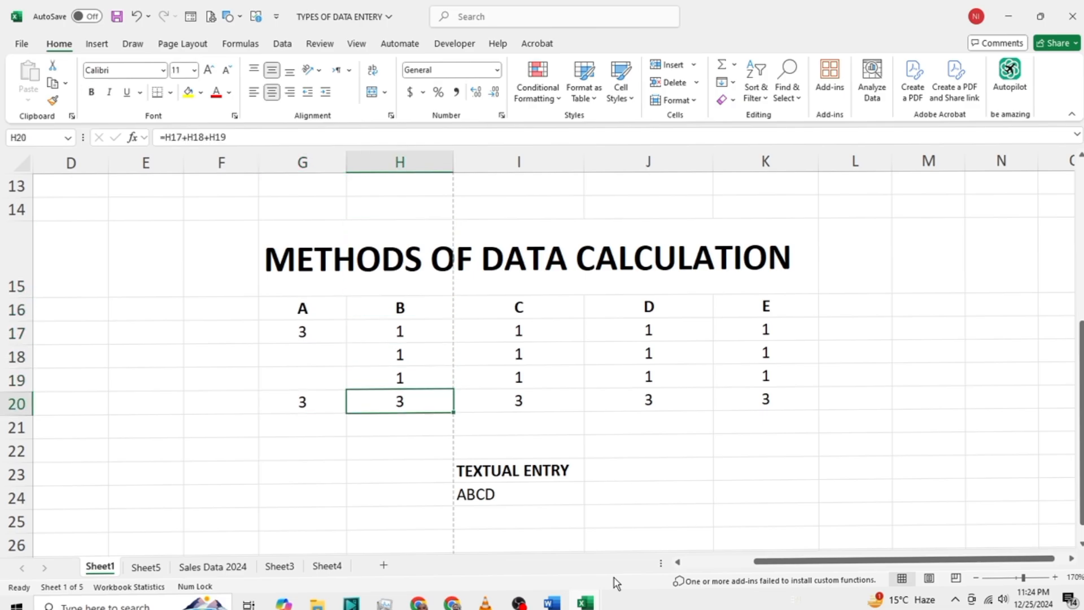
{"action": "key", "text": "Left"}
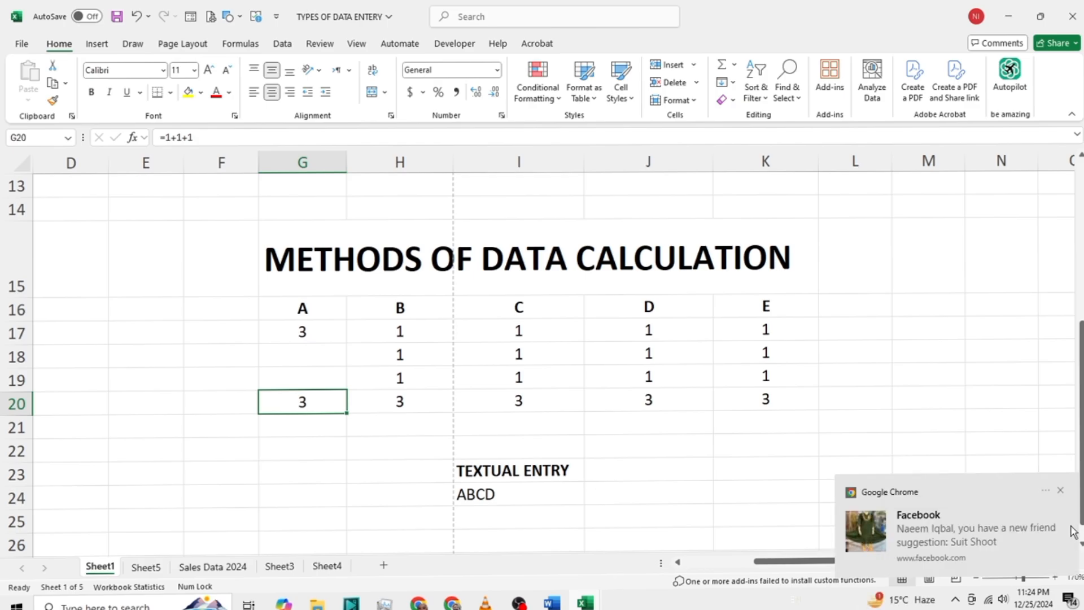
{"action": "left_click", "coordinate": [1061, 491]}
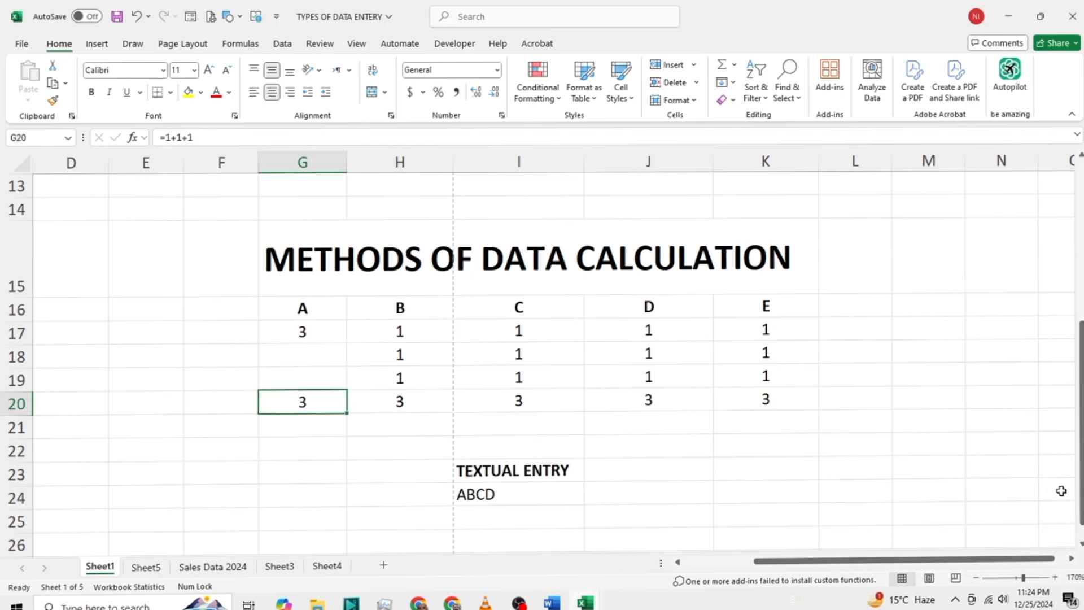
{"action": "key", "text": "Right"}
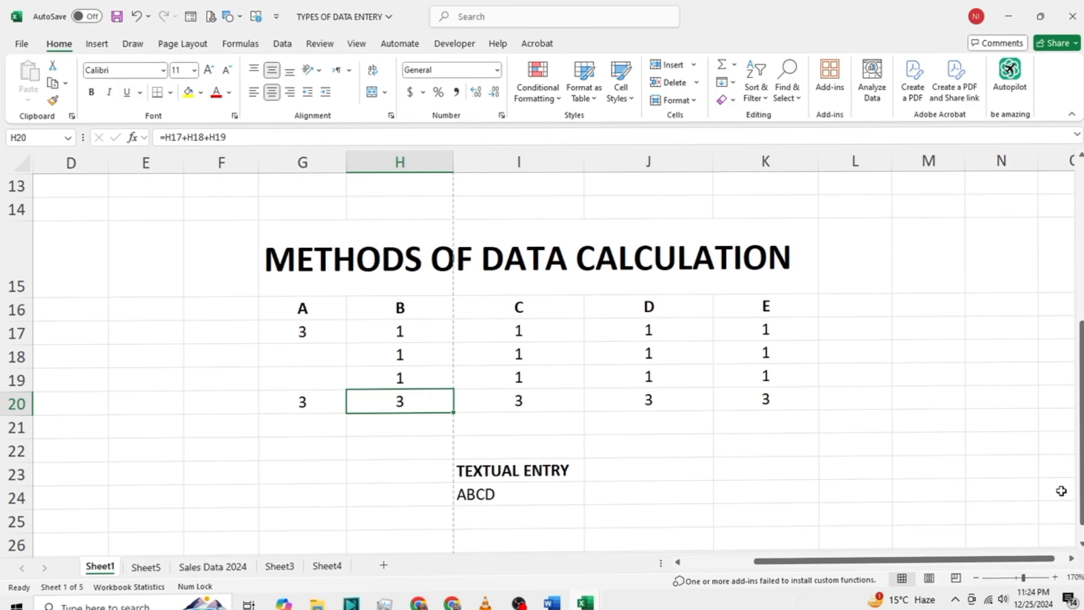
Move down column H to the empty cell H25 and return to the total in H20
{"action": "key", "text": "Down"}
{"action": "key", "text": "Down"}
{"action": "key", "text": "Down"}
{"action": "key", "text": "Down"}
{"action": "key", "text": "Down"}
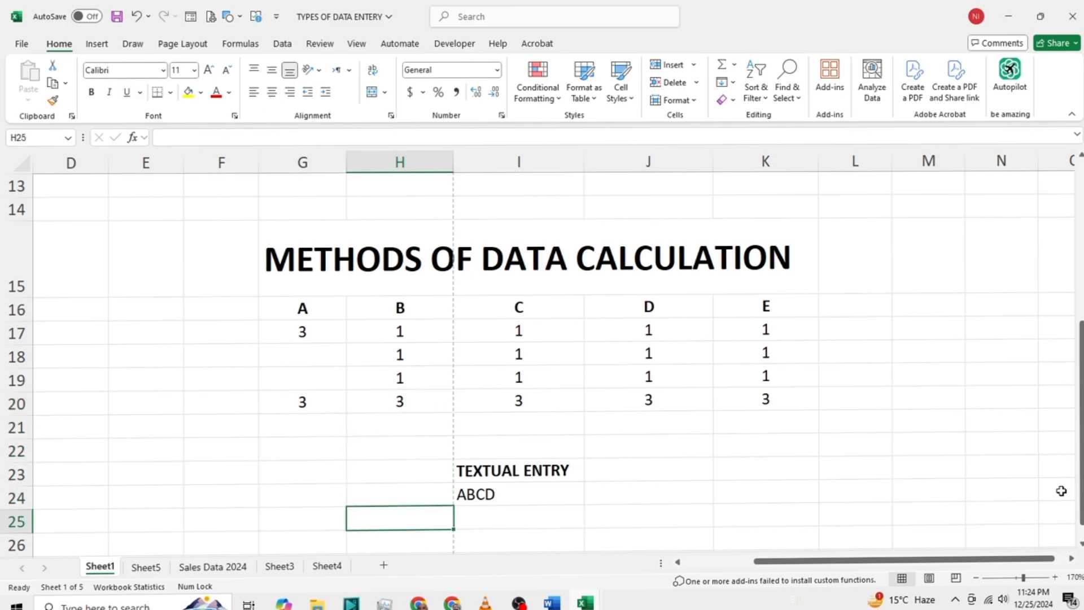
{"action": "key", "text": "Up"}
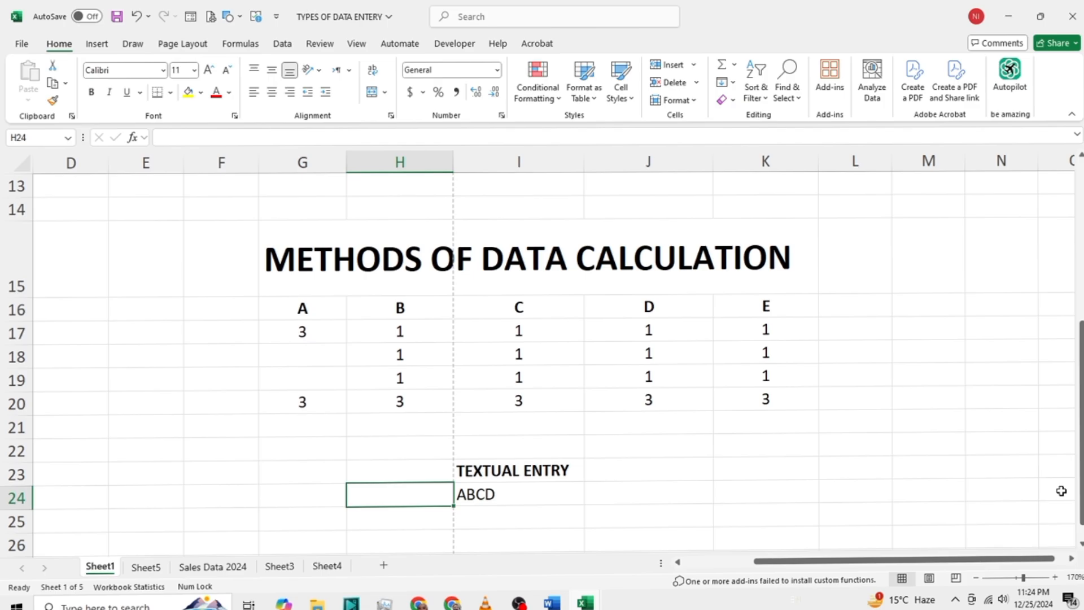
{"action": "key", "text": "Up"}
{"action": "key", "text": "Up"}
{"action": "key", "text": "Up"}
{"action": "key", "text": "Up"}
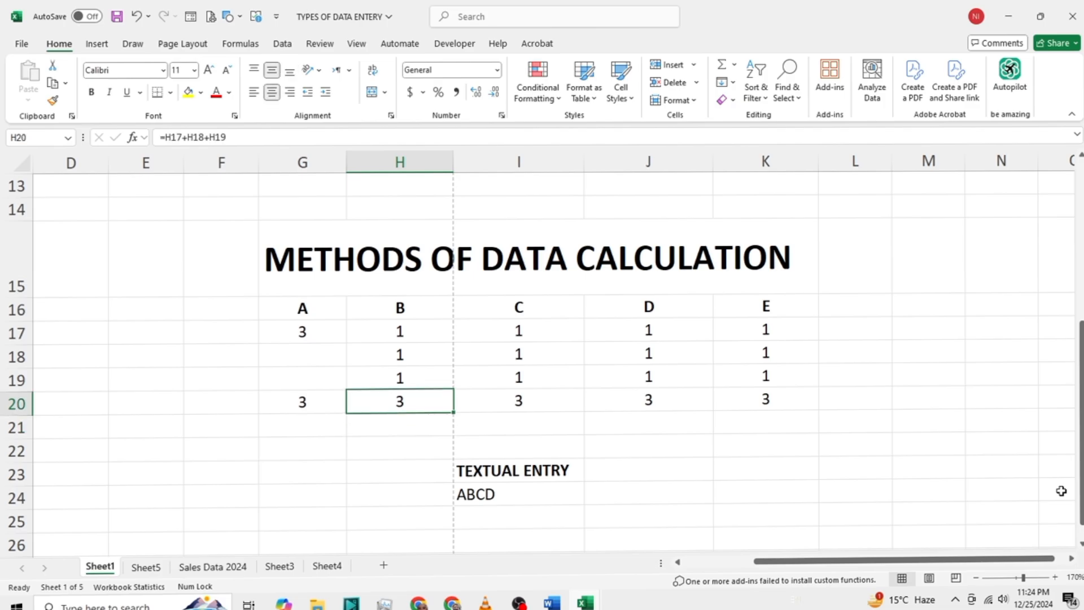
Review the column B values above H20, display the total formula's cell references, and keep it as is
{"action": "key", "text": "Up"}
{"action": "key", "text": "Up"}
{"action": "key", "text": "Up"}
{"action": "key", "text": "Up"}
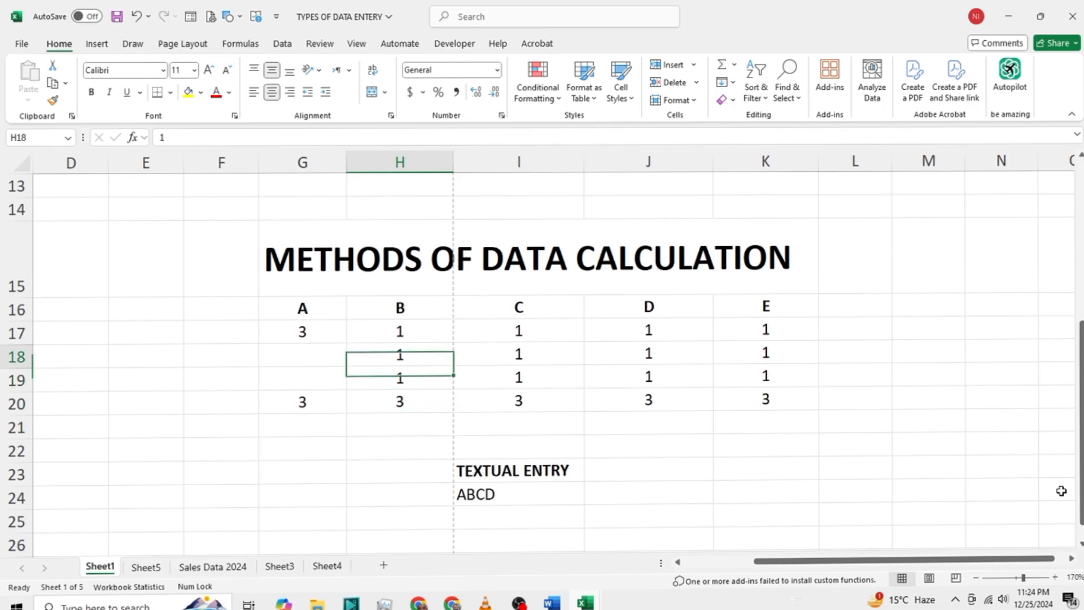
{"action": "key", "text": "Down"}
{"action": "key", "text": "Down"}
{"action": "key", "text": "Down"}
{"action": "key", "text": "Down"}
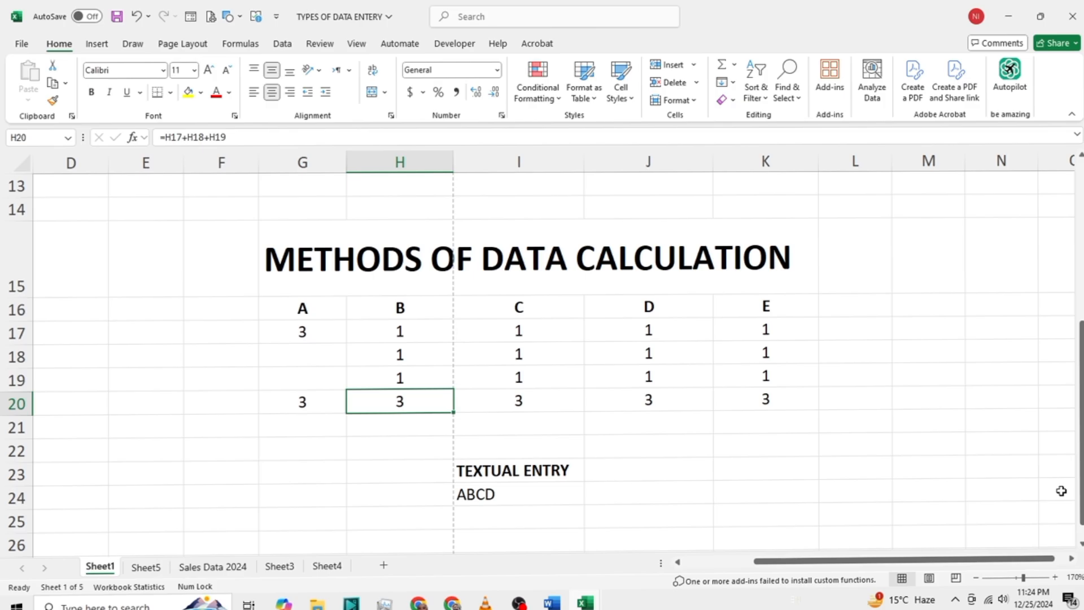
{"action": "key", "text": "F2"}
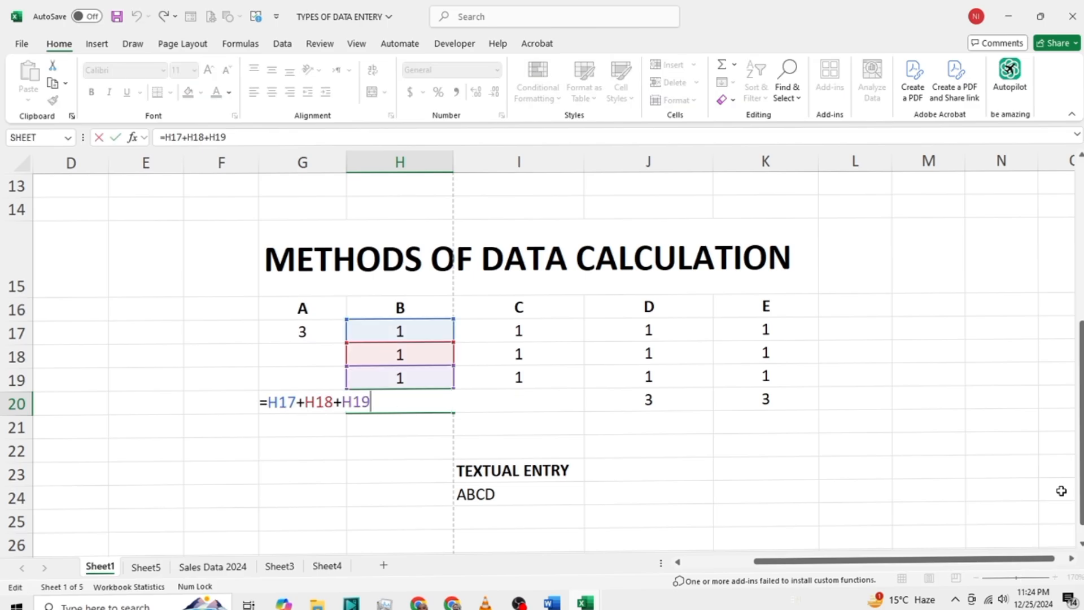
{"action": "key", "text": "Return"}
{"action": "key", "text": "Up"}
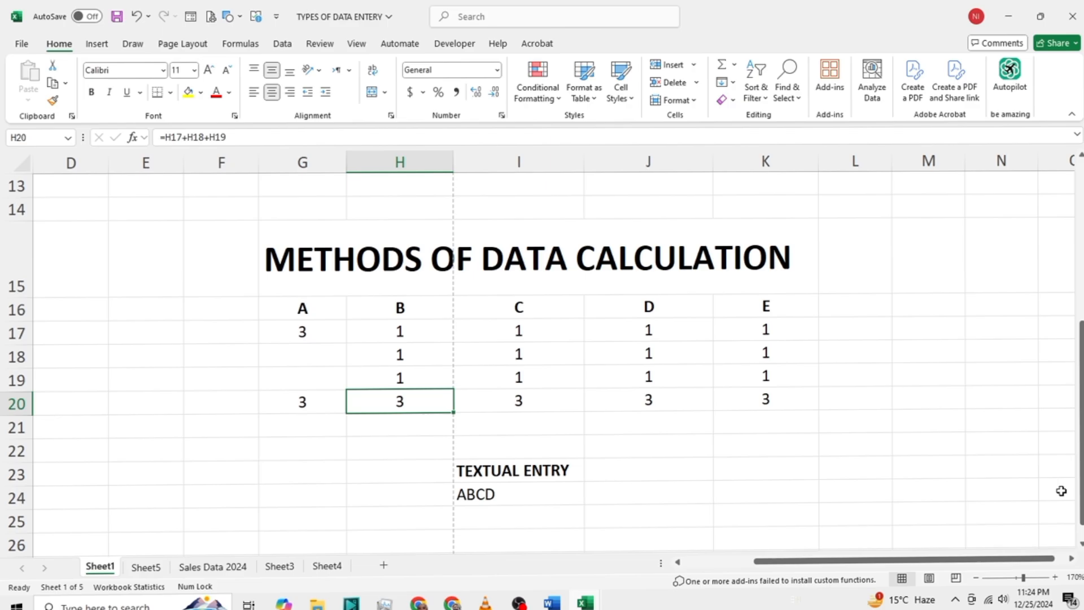
Reopen the H20 formula to trace its cell references, close it without changes, and select I20
{"action": "key", "text": "F2"}
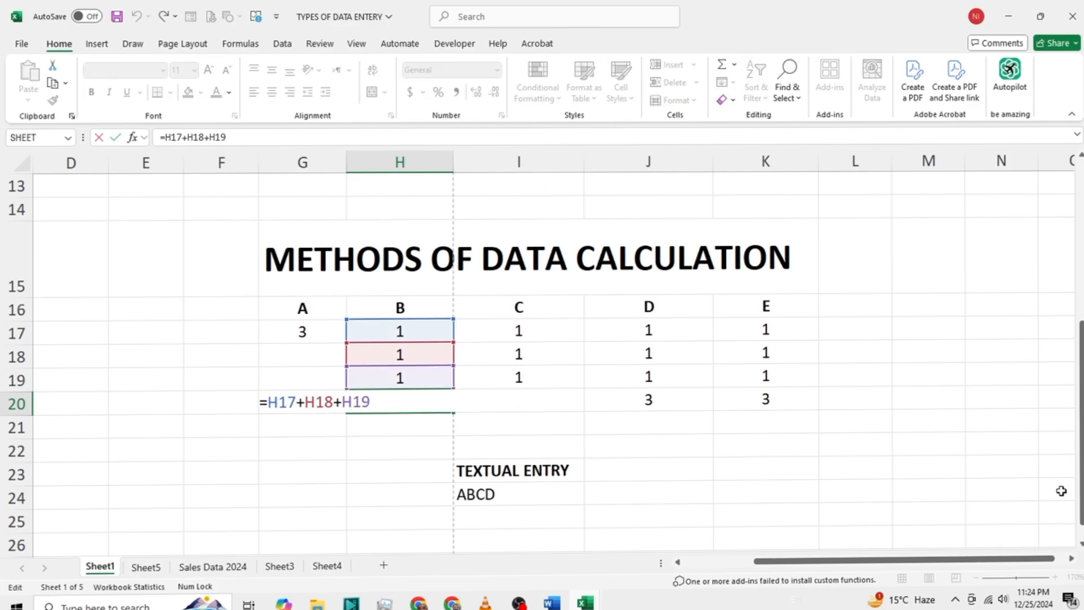
{"action": "key", "text": "Left"}
{"action": "key", "text": "Left"}
{"action": "key", "text": "Right"}
{"action": "key", "text": "Right"}
{"action": "key", "text": "Right"}
{"action": "key", "text": "Right"}
{"action": "key", "text": "Right"}
{"action": "key", "text": "Right"}
{"action": "key", "text": "Return"}
{"action": "key", "text": "Up"}
{"action": "key", "text": "Right"}
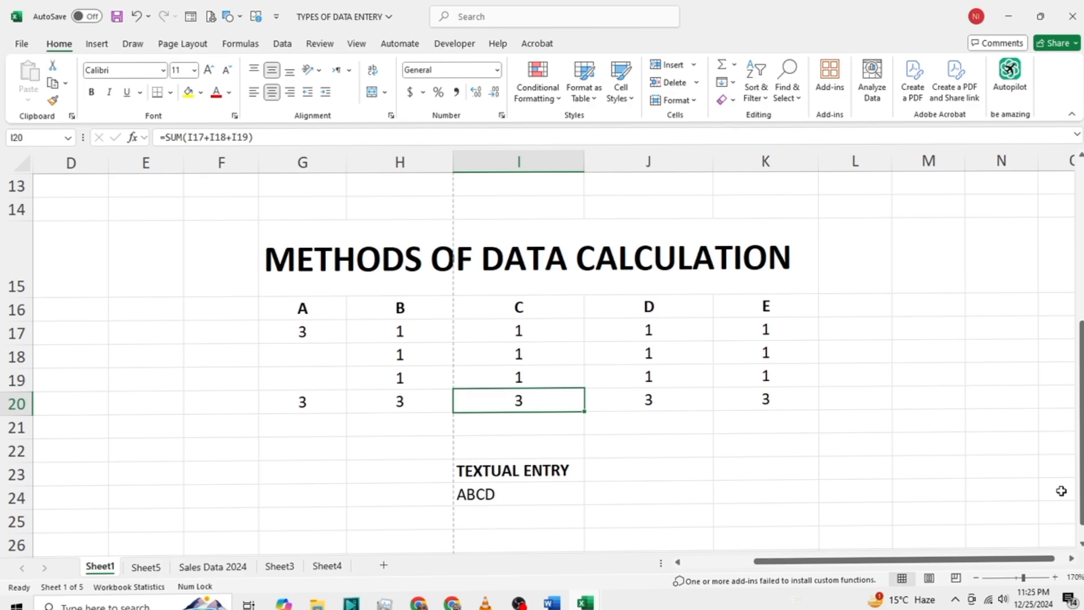
Open the SUM formula in I20 to trace its I17, I18 and I19 references, and close it without changes
{"action": "key", "text": "F2"}
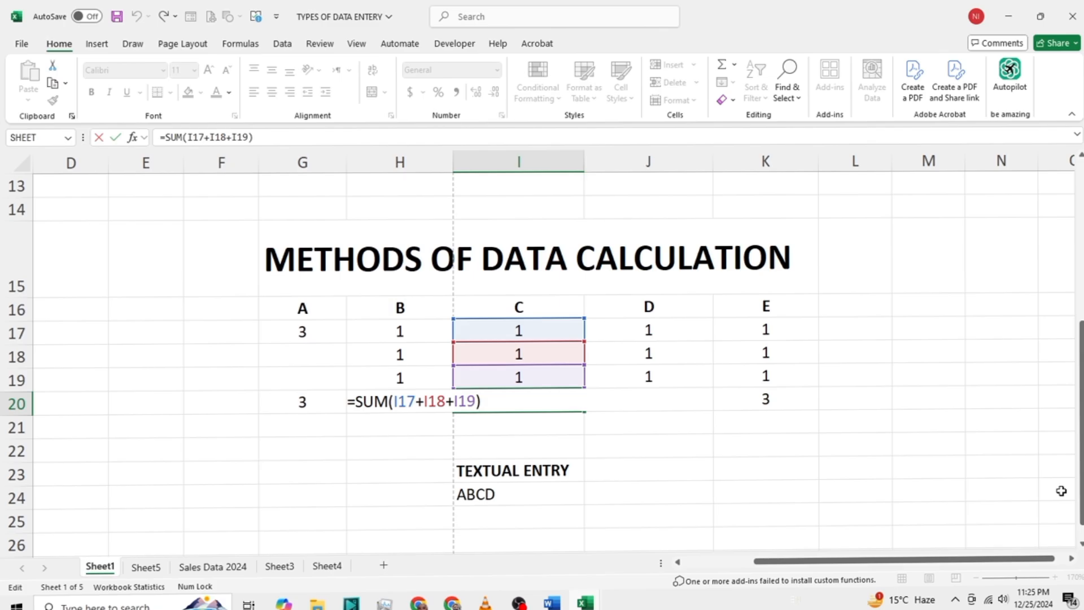
{"action": "key", "text": "Left"}
{"action": "key", "text": "Left"}
{"action": "key", "text": "Left"}
{"action": "key", "text": "Left"}
{"action": "key", "text": "Left"}
{"action": "key", "text": "Left"}
{"action": "key", "text": "Left"}
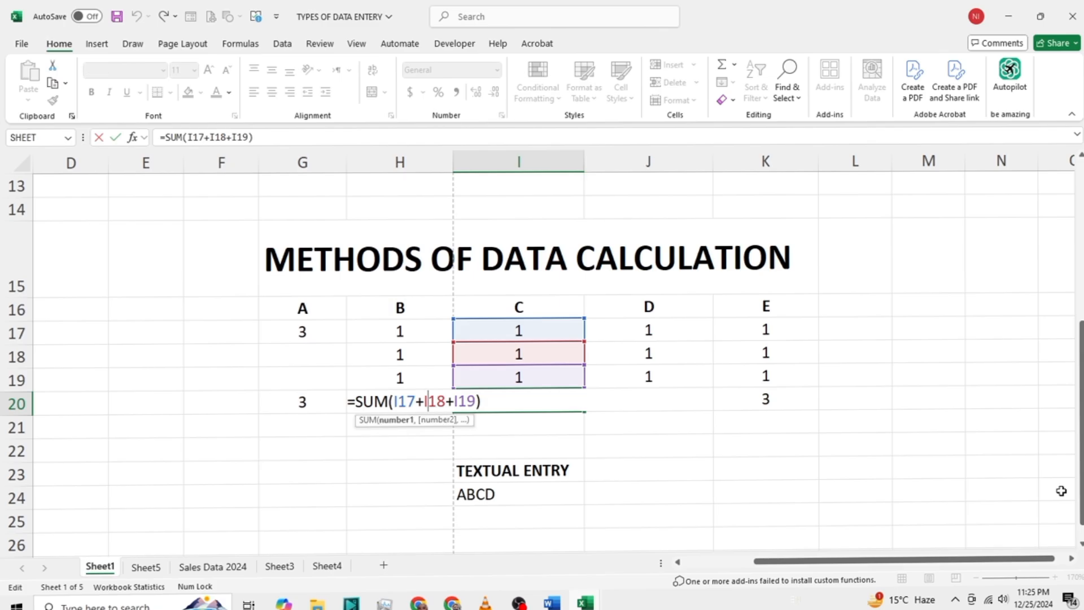
{"action": "key", "text": "Left"}
{"action": "key", "text": "Left"}
{"action": "key", "text": "Left"}
{"action": "key", "text": "Right"}
{"action": "key", "text": "Right"}
{"action": "key", "text": "Right"}
{"action": "key", "text": "Right"}
{"action": "key", "text": "Right"}
{"action": "key", "text": "Right"}
{"action": "key", "text": "Right"}
{"action": "key", "text": "Right"}
{"action": "key", "text": "Right"}
{"action": "key", "text": "Right"}
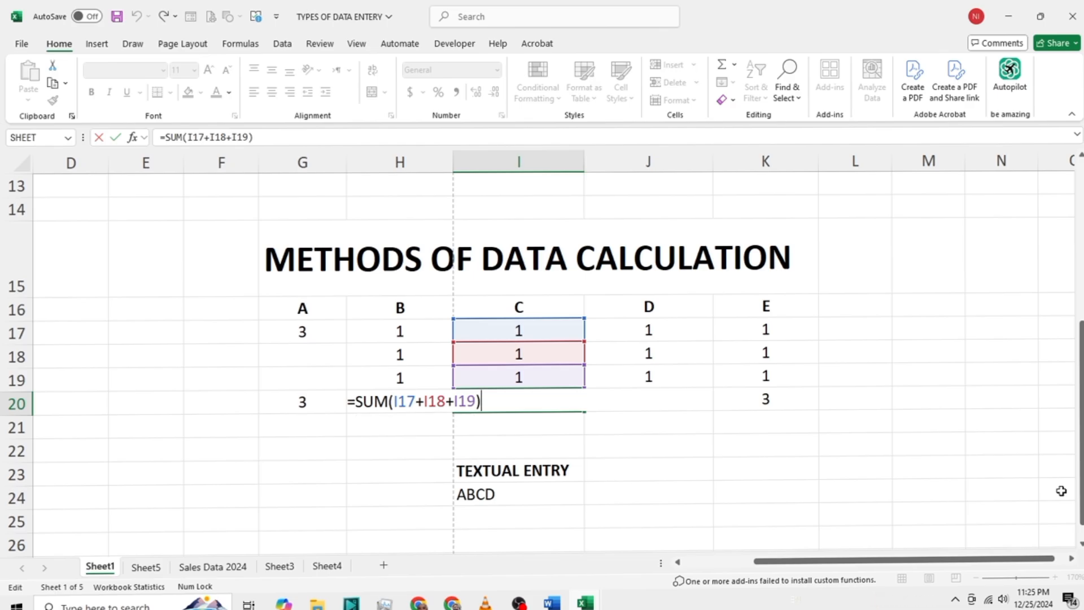
{"action": "key", "text": "Left"}
{"action": "key", "text": "Left"}
{"action": "key", "text": "Left"}
{"action": "key", "text": "Left"}
{"action": "key", "text": "Right"}
{"action": "key", "text": "Right"}
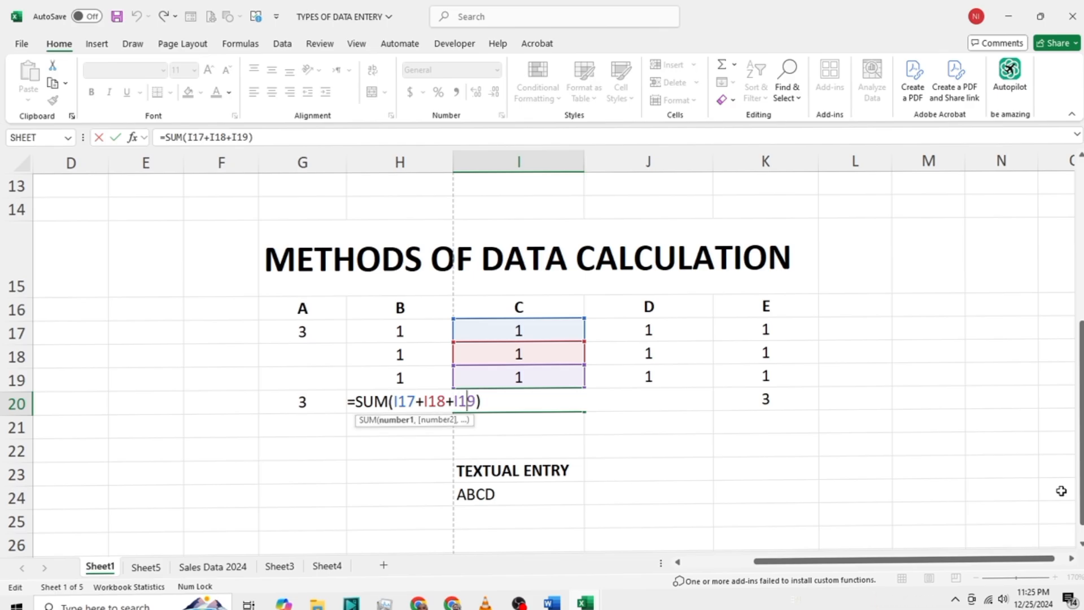
{"action": "key", "text": "Right"}
{"action": "key", "text": "Right"}
{"action": "key", "text": "Return"}
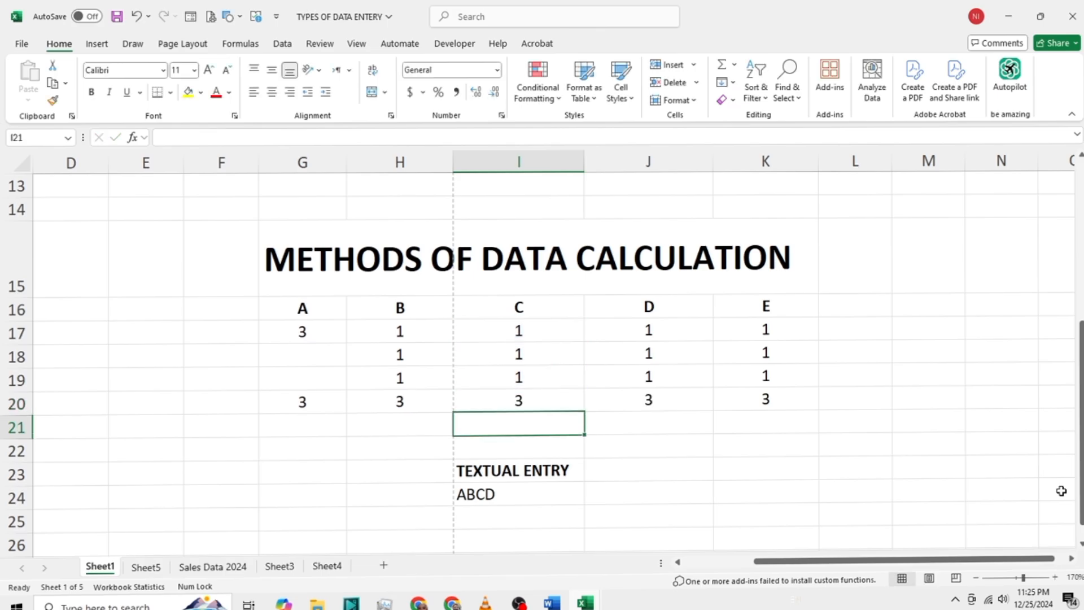
Compare the total formulas in I20, J20 and K20, and go back along row 20 to G20
{"action": "key", "text": "Up"}
{"action": "key", "text": "Right"}
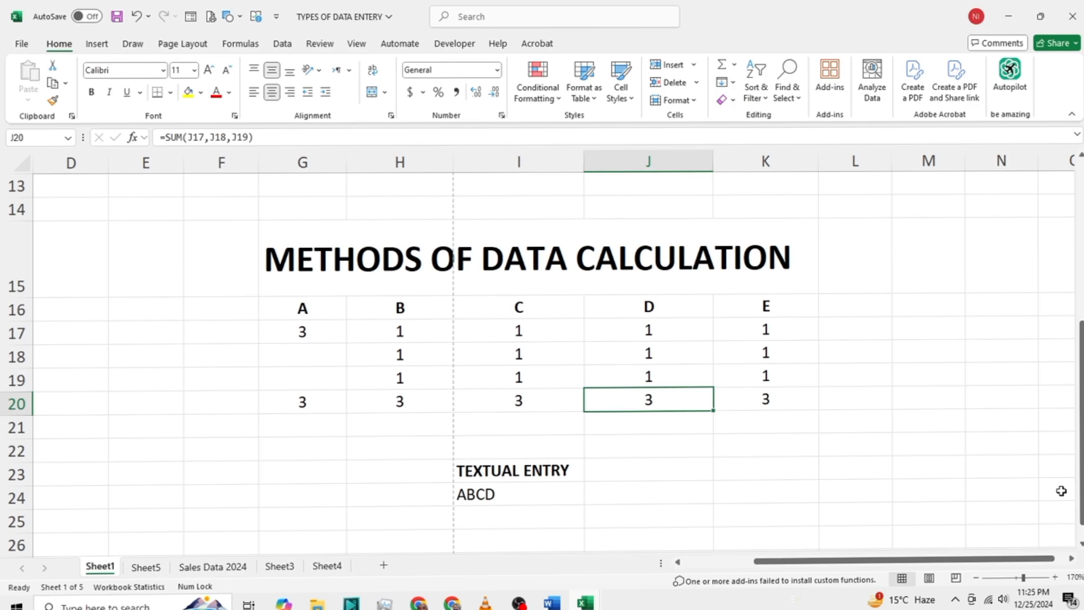
{"action": "key", "text": "Left"}
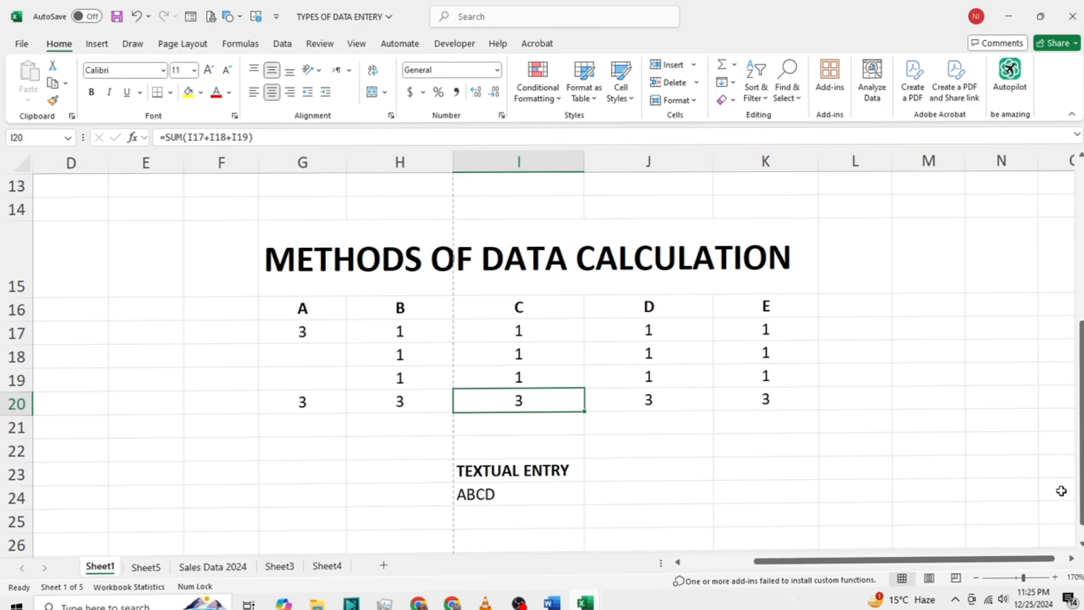
{"action": "key", "text": "Right"}
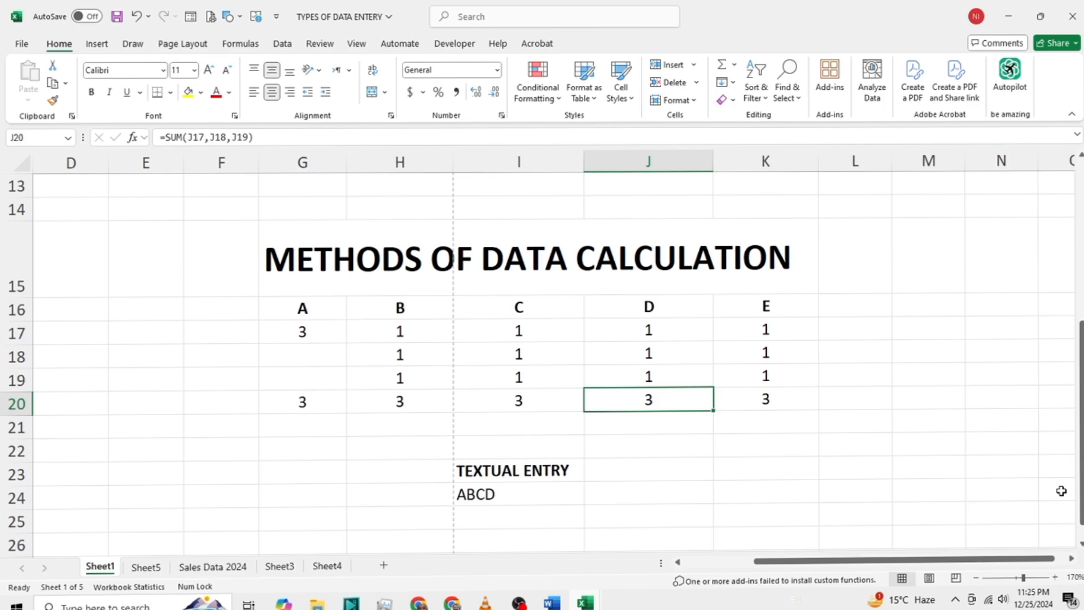
{"action": "key", "text": "Right"}
{"action": "key", "text": "Left"}
{"action": "key", "text": "Left"}
{"action": "key", "text": "Left"}
{"action": "key", "text": "Left"}
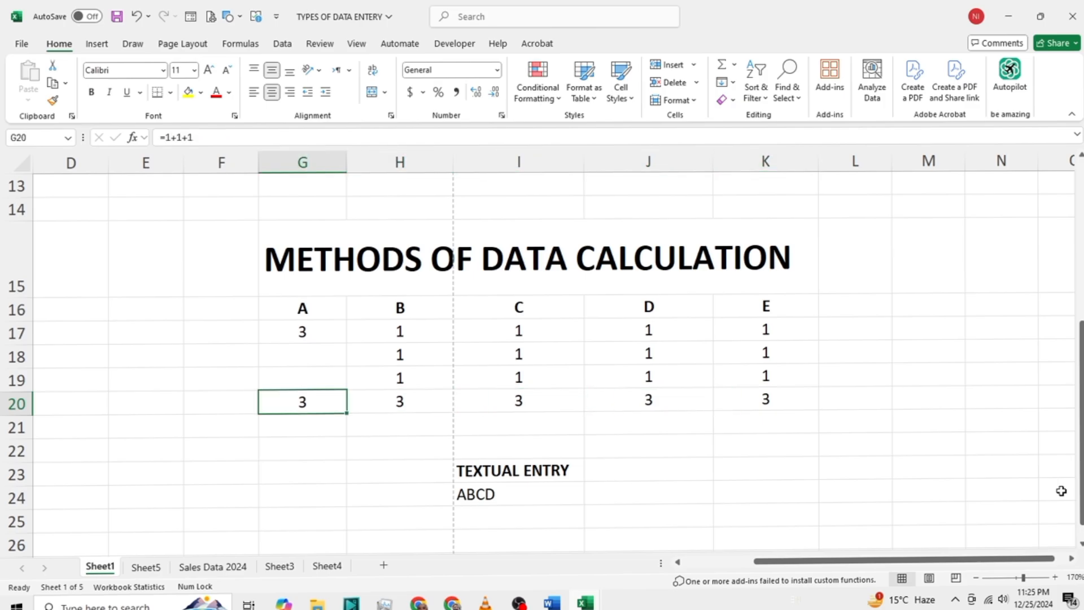
Review the column A cells above the total, from G16 down, and return to G20
{"action": "key", "text": "Up"}
{"action": "key", "text": "Up"}
{"action": "key", "text": "Up"}
{"action": "key", "text": "Up"}
{"action": "key", "text": "Down"}
{"action": "key", "text": "Down"}
{"action": "key", "text": "Down"}
{"action": "key", "text": "Down"}
{"action": "key", "text": "Down"}
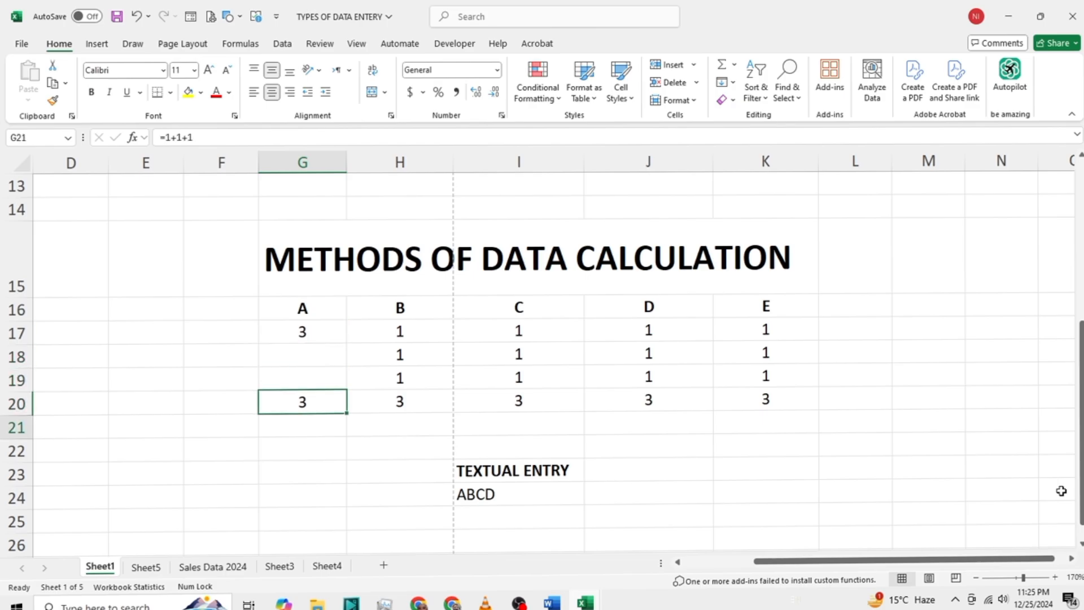
{"action": "key", "text": "Up"}
Compare the row 20 total formulas from H20 through I20 and J20, ending on K20
{"action": "key", "text": "Right"}
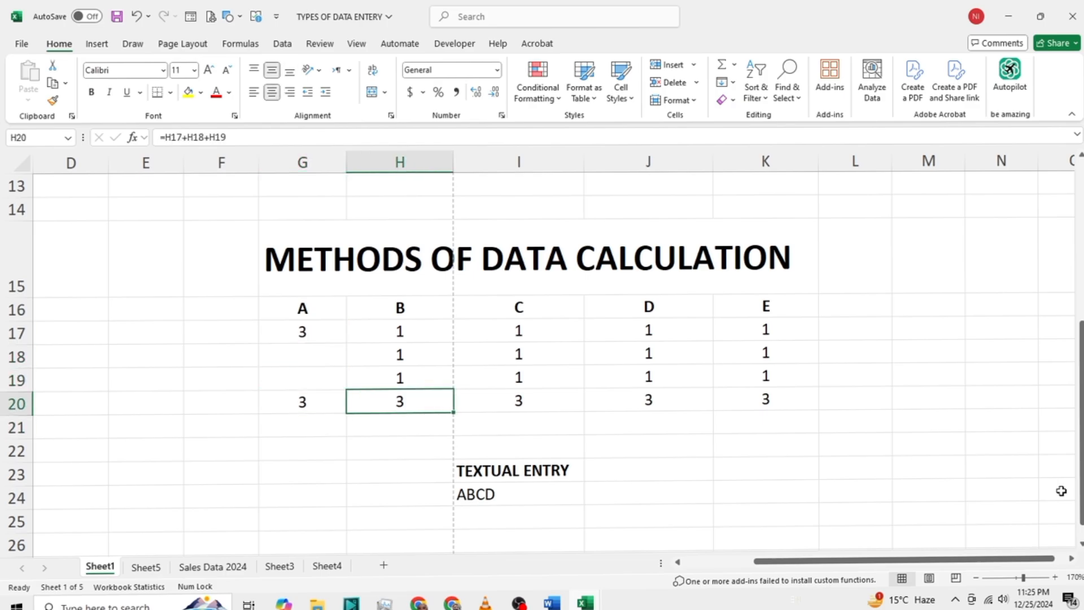
{"action": "key", "text": "Right"}
{"action": "key", "text": "Left"}
{"action": "key", "text": "Right"}
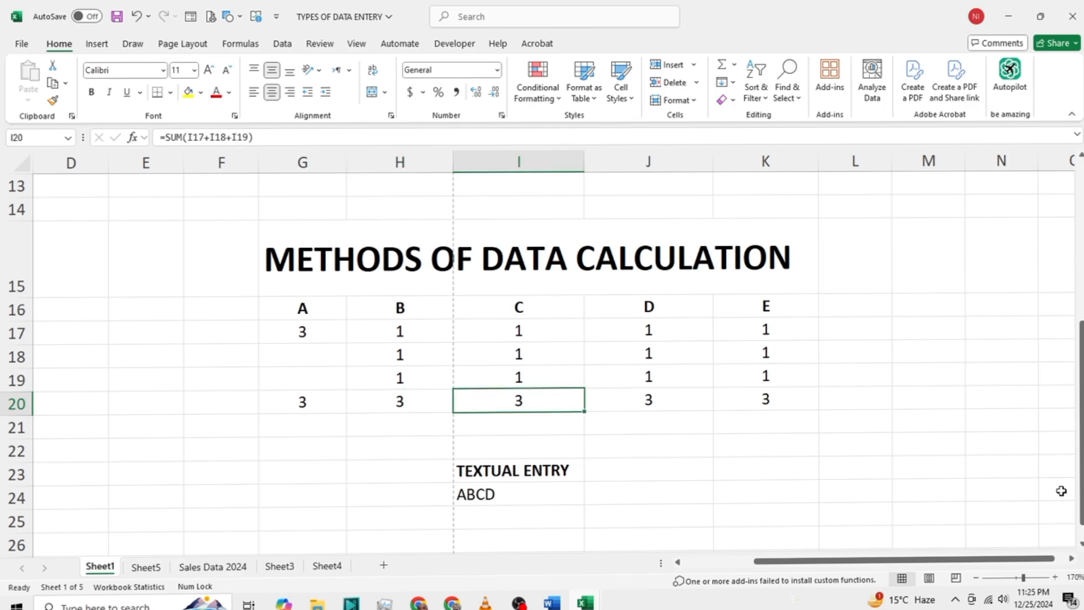
{"action": "key", "text": "Right"}
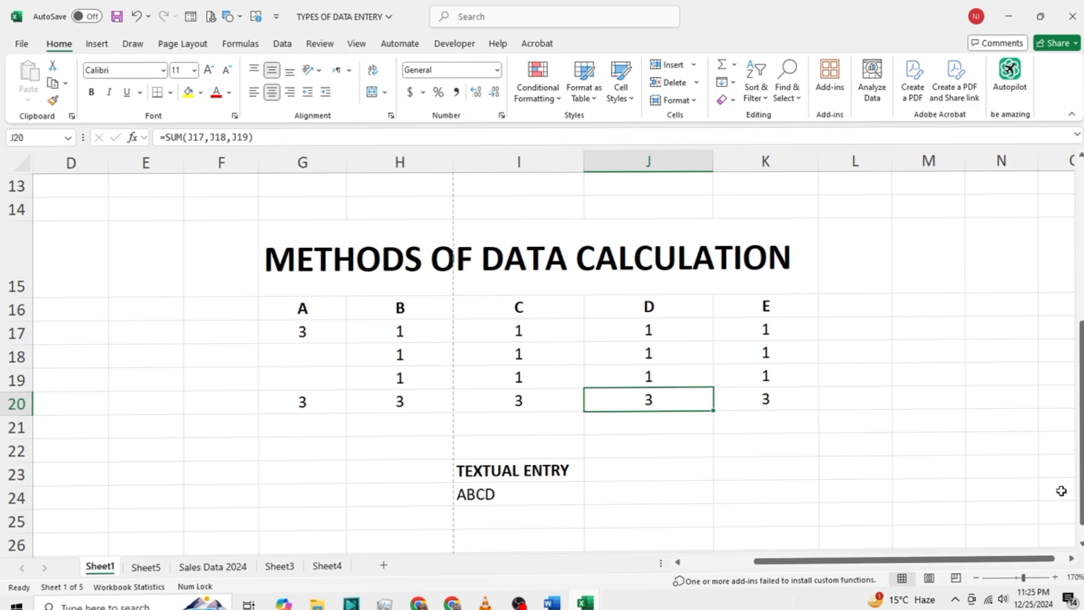
{"action": "key", "text": "Left"}
{"action": "key", "text": "Right"}
{"action": "key", "text": "Right"}
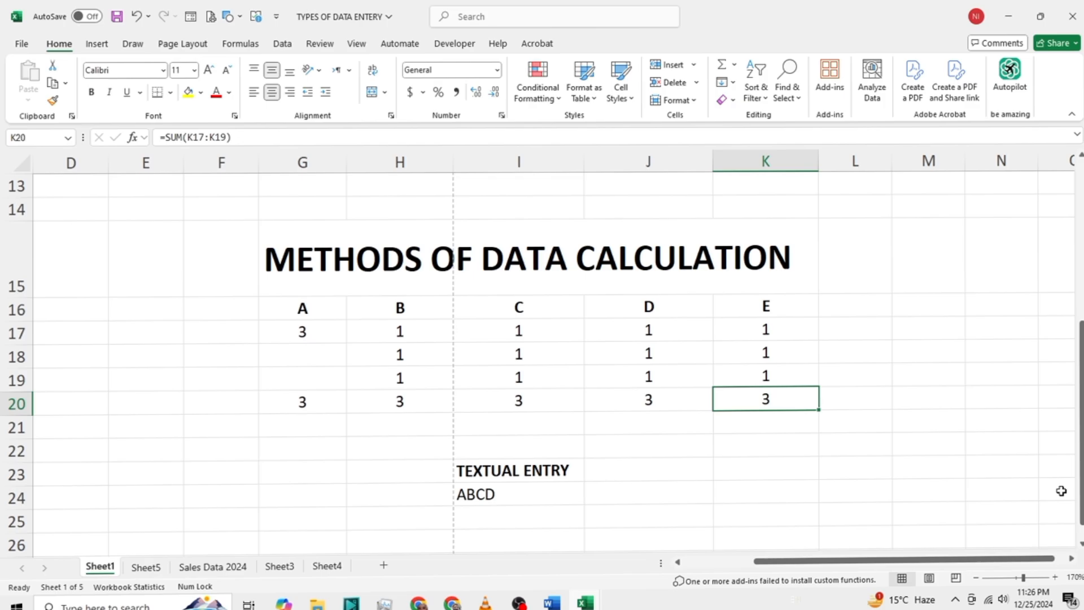
{"action": "key", "text": "Down"}
{"action": "key", "text": "Down"}
{"action": "key", "text": "Down"}
{"action": "key", "text": "Down"}
{"action": "key", "text": "Down"}
{"action": "key", "text": "Down"}
{"action": "key", "text": "Down"}
{"action": "key", "text": "Down"}
{"action": "key", "text": "Down"}
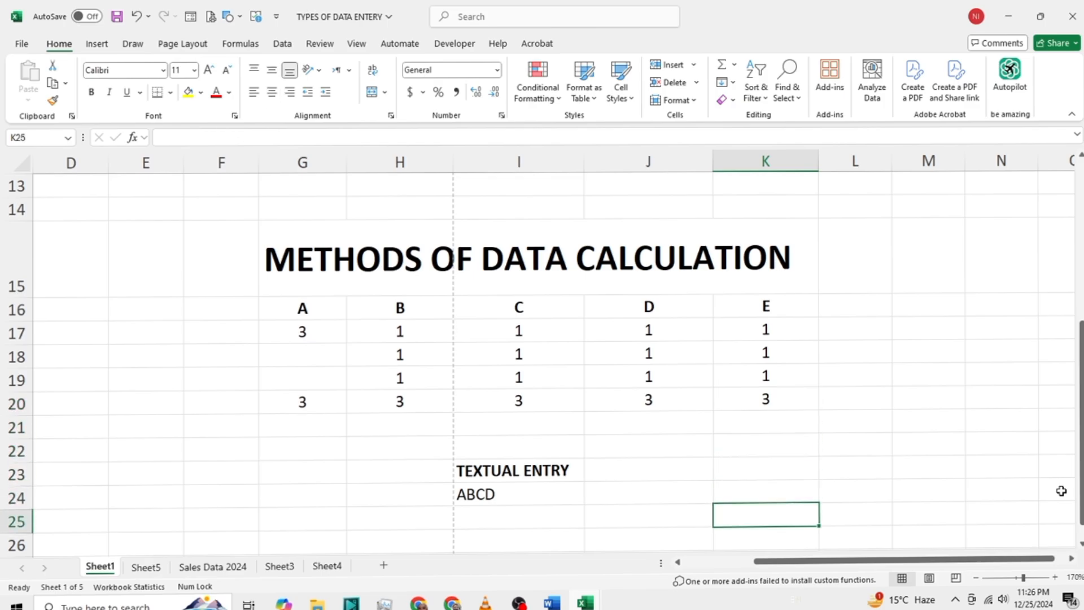
{"action": "key", "text": "Left"}
{"action": "key", "text": "Left"}
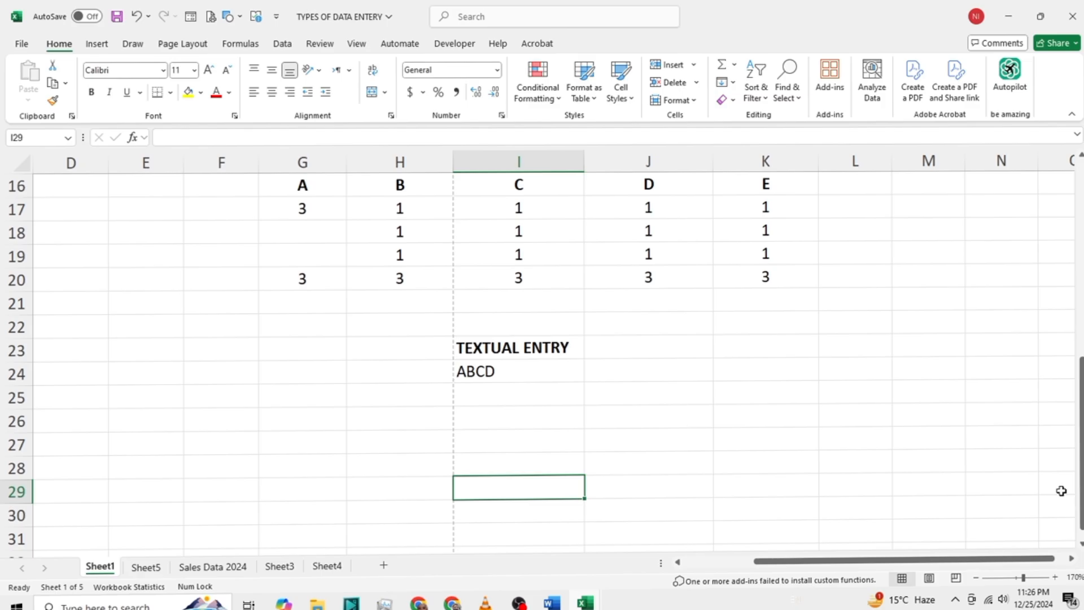
{"action": "key", "text": "Up"}
{"action": "key", "text": "Up"}
{"action": "key", "text": "Up"}
{"action": "key", "text": "Up"}
{"action": "key", "text": "Up"}
{"action": "key", "text": "Up"}
{"action": "key", "text": "Up"}
{"action": "key", "text": "Up"}
{"action": "key", "text": "Up"}
{"action": "key", "text": "Up"}
{"action": "key", "text": "Up"}
{"action": "key", "text": "Up"}
{"action": "key", "text": "Up"}
{"action": "key", "text": "Up"}
{"action": "key", "text": "Up"}
{"action": "key", "text": "Up"}
{"action": "key", "text": "Down"}
{"action": "key", "text": "Down"}
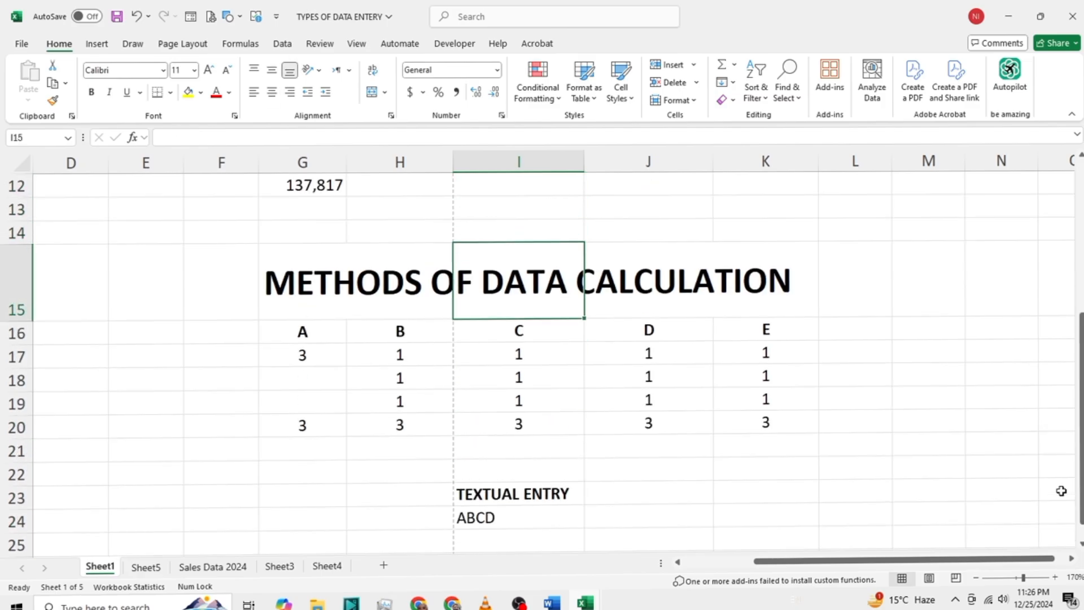
{"action": "key", "text": "Down"}
{"action": "key", "text": "Down"}
{"action": "key", "text": "Down"}
{"action": "key", "text": "Down"}
{"action": "key", "text": "Down"}
{"action": "key", "text": "Up"}
{"action": "key", "text": "Up"}
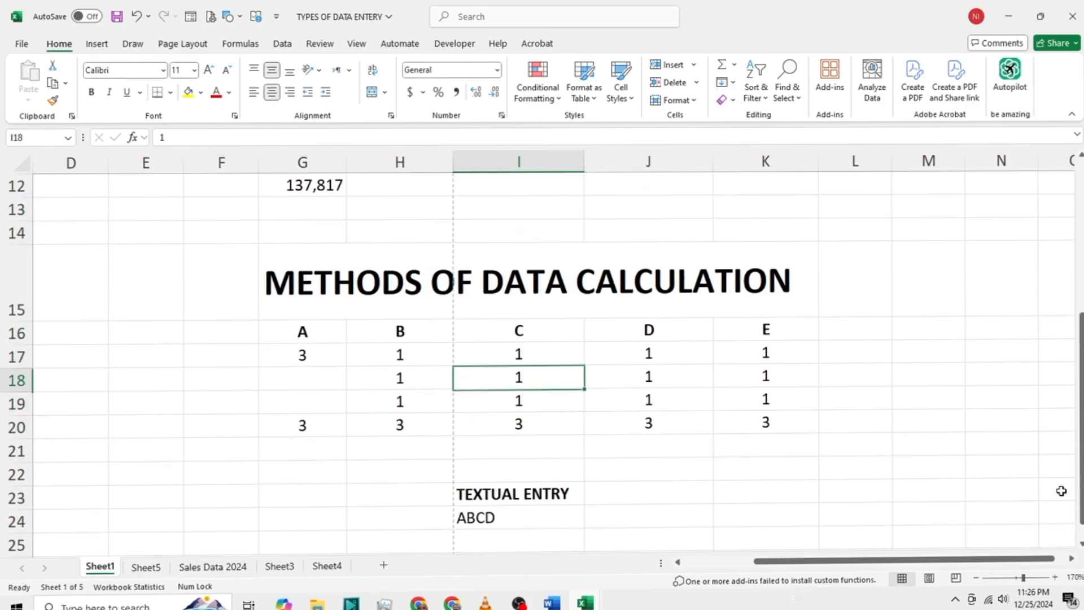
{"action": "key", "text": "Up"}
{"action": "key", "text": "Up"}
Move along row 16 between column A and the empty columns beyond the table, ending on heading B in H16
{"action": "key", "text": "Left"}
{"action": "key", "text": "Left"}
{"action": "key", "text": "Left"}
{"action": "key", "text": "Left"}
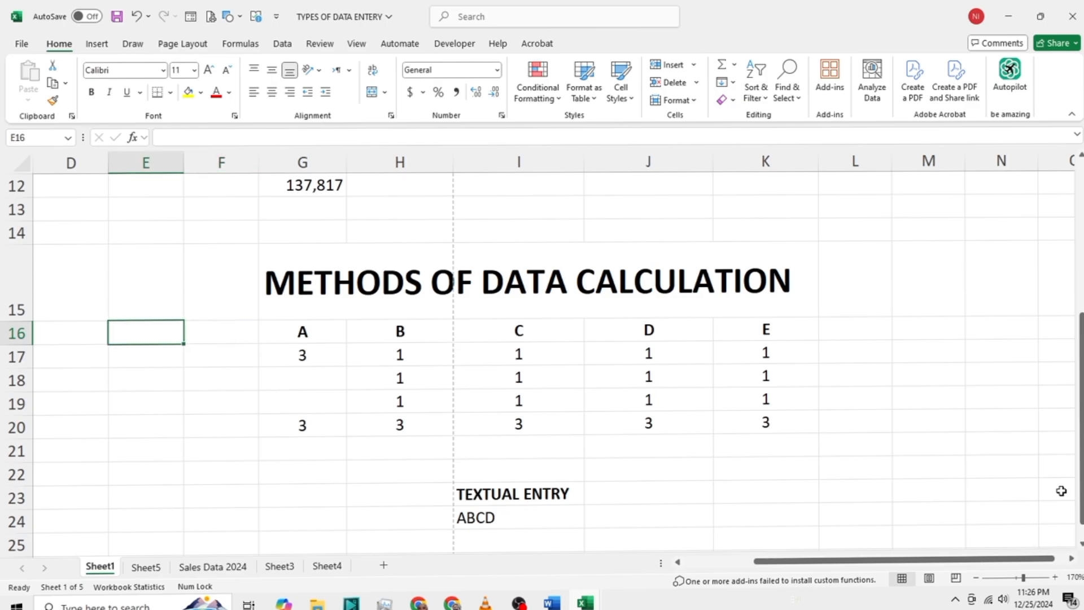
{"action": "key", "text": "Left"}
{"action": "key", "text": "Left"}
{"action": "key", "text": "Left"}
{"action": "key", "text": "Left"}
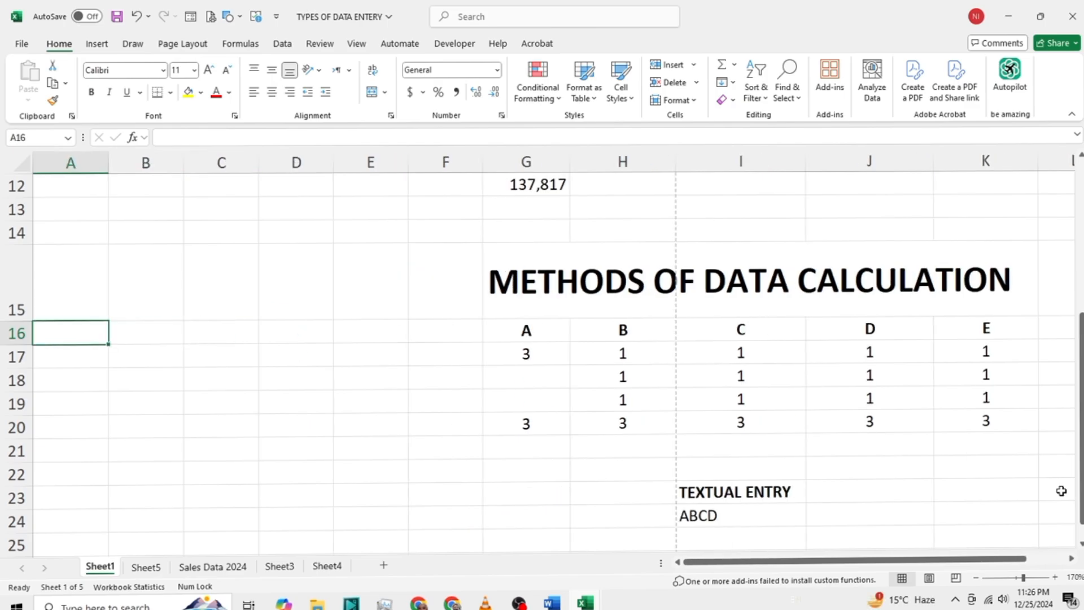
{"action": "key", "text": "Right"}
{"action": "key", "text": "Right"}
{"action": "key", "text": "Right"}
{"action": "key", "text": "Right"}
{"action": "key", "text": "Right"}
{"action": "key", "text": "Right"}
{"action": "key", "text": "Right"}
{"action": "key", "text": "Right"}
{"action": "key", "text": "Right"}
{"action": "key", "text": "Right"}
{"action": "key", "text": "Right"}
{"action": "key", "text": "Right"}
{"action": "key", "text": "Right"}
{"action": "key", "text": "Right"}
{"action": "key", "text": "Right"}
{"action": "key", "text": "Left"}
{"action": "key", "text": "Left"}
{"action": "key", "text": "Left"}
{"action": "key", "text": "Left"}
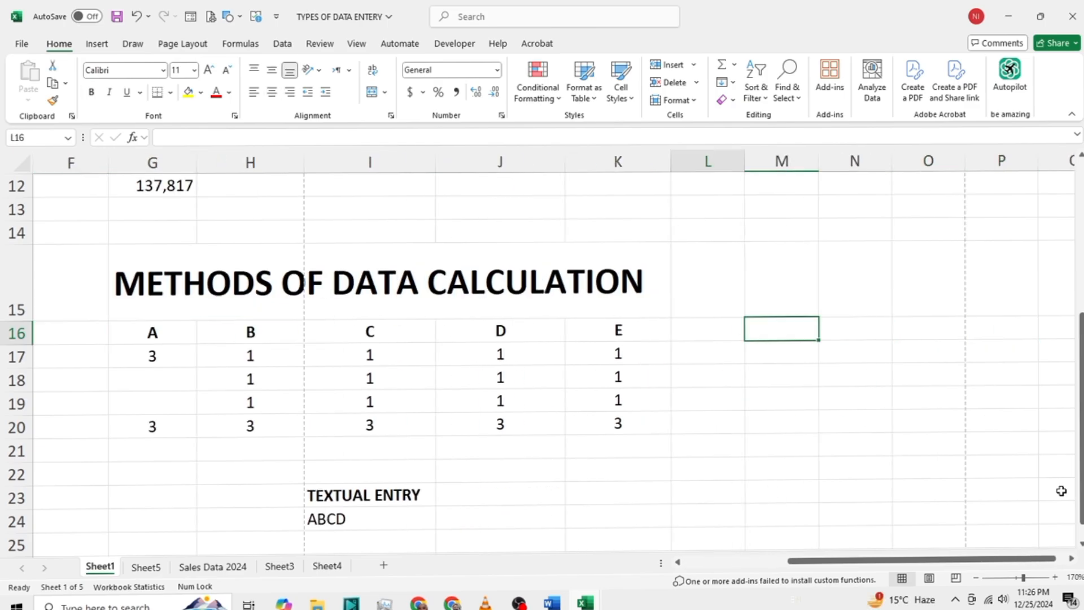
{"action": "key", "text": "Home"}
{"action": "key", "text": "Right"}
{"action": "key", "text": "Right"}
{"action": "key", "text": "Right"}
{"action": "key", "text": "Right"}
{"action": "key", "text": "Right"}
{"action": "key", "text": "Right"}
{"action": "key", "text": "Right"}
{"action": "key", "text": "Right"}
{"action": "key", "text": "Right"}
{"action": "key", "text": "Right"}
{"action": "key", "text": "Right"}
{"action": "key", "text": "Right"}
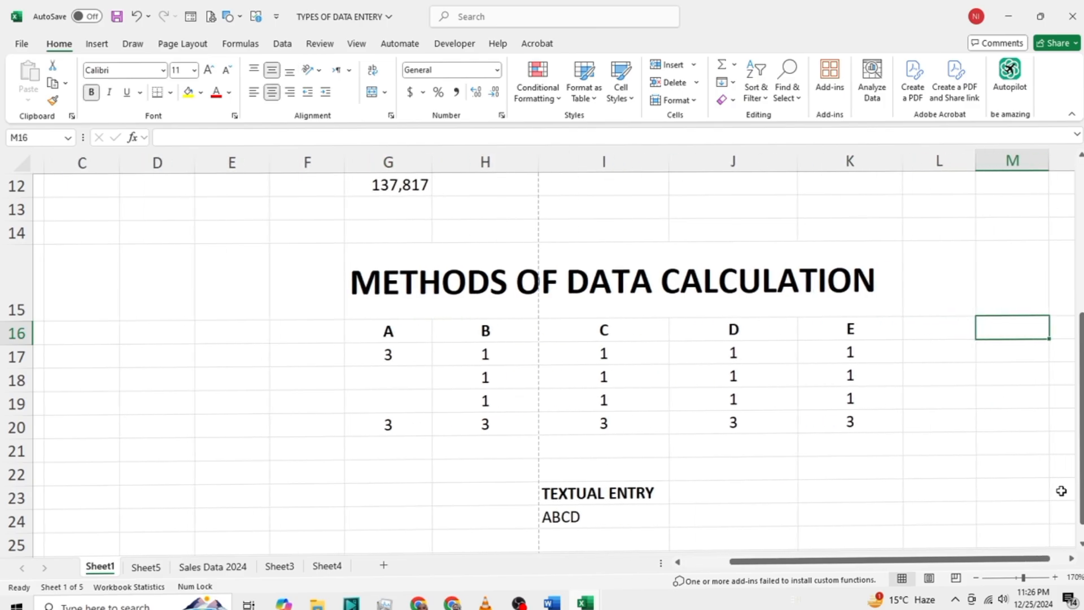
{"action": "key", "text": "Right"}
{"action": "key", "text": "Right"}
{"action": "key", "text": "Right"}
{"action": "key", "text": "Left"}
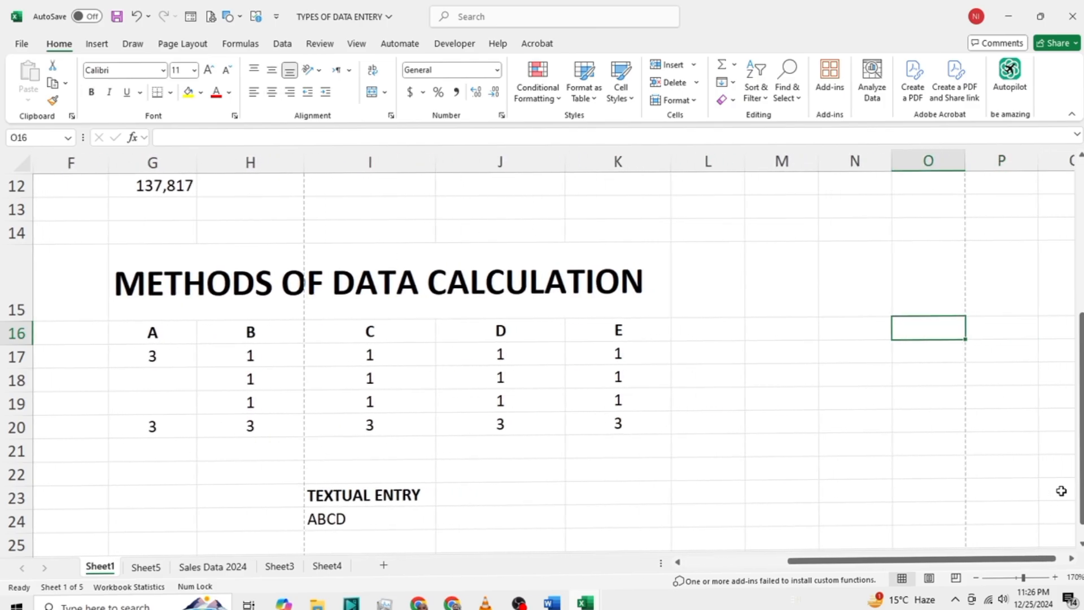
{"action": "key", "text": "Left"}
{"action": "key", "text": "Left"}
{"action": "key", "text": "Left"}
{"action": "key", "text": "Left"}
{"action": "key", "text": "Left"}
{"action": "key", "text": "Left"}
{"action": "key", "text": "Left"}
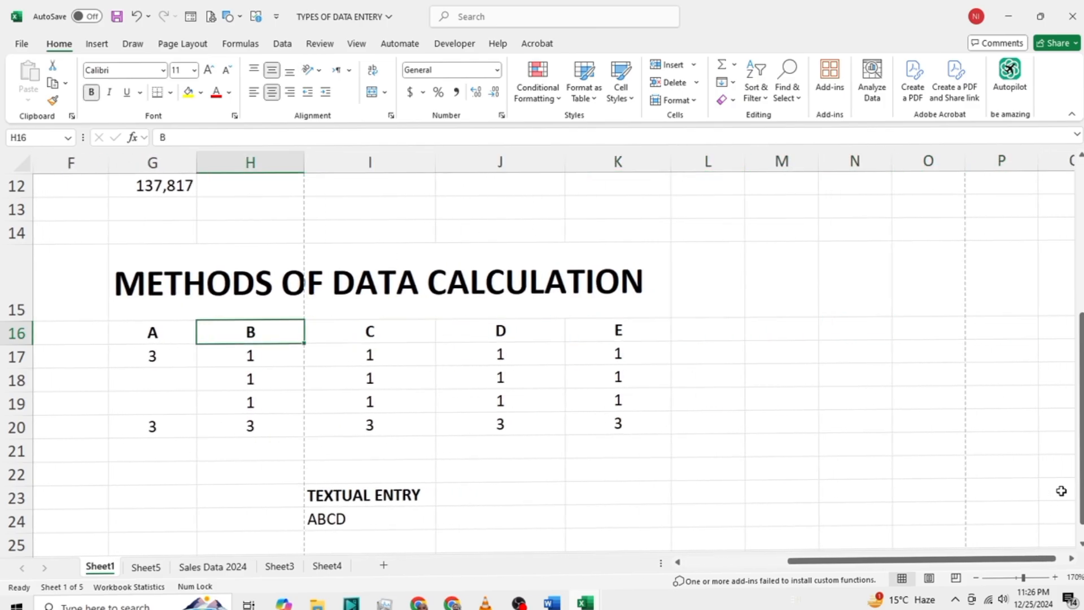
Zoom the worksheet out to 100% to show the data entry and data calculation sections together
{"action": "left_click", "coordinate": [977, 577]}
{"action": "left_click", "coordinate": [977, 578]}
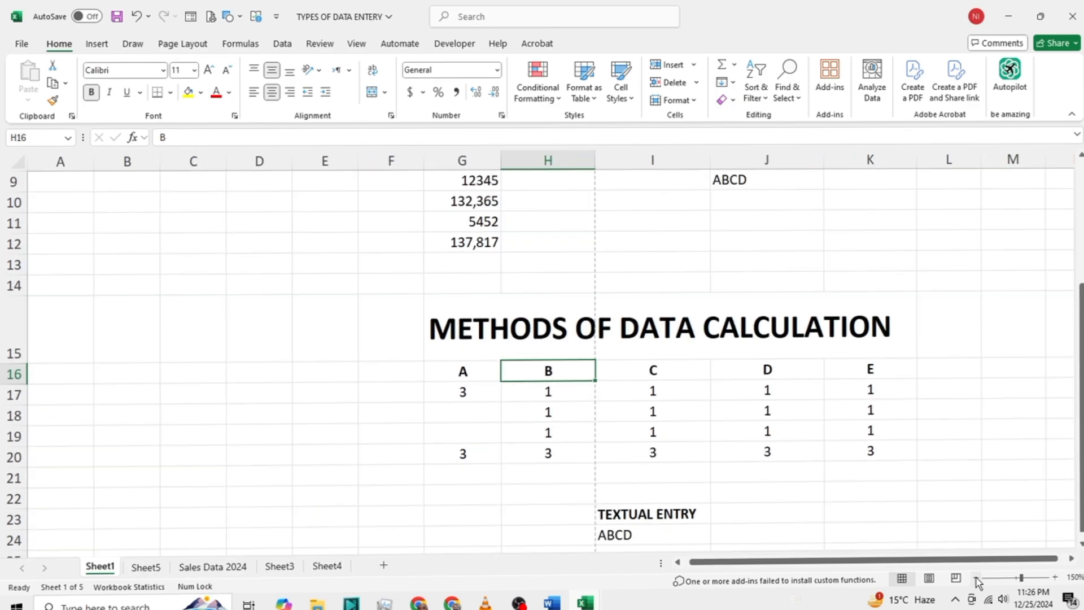
{"action": "left_click", "coordinate": [977, 577]}
{"action": "left_click", "coordinate": [977, 578]}
{"action": "left_click", "coordinate": [977, 578]}
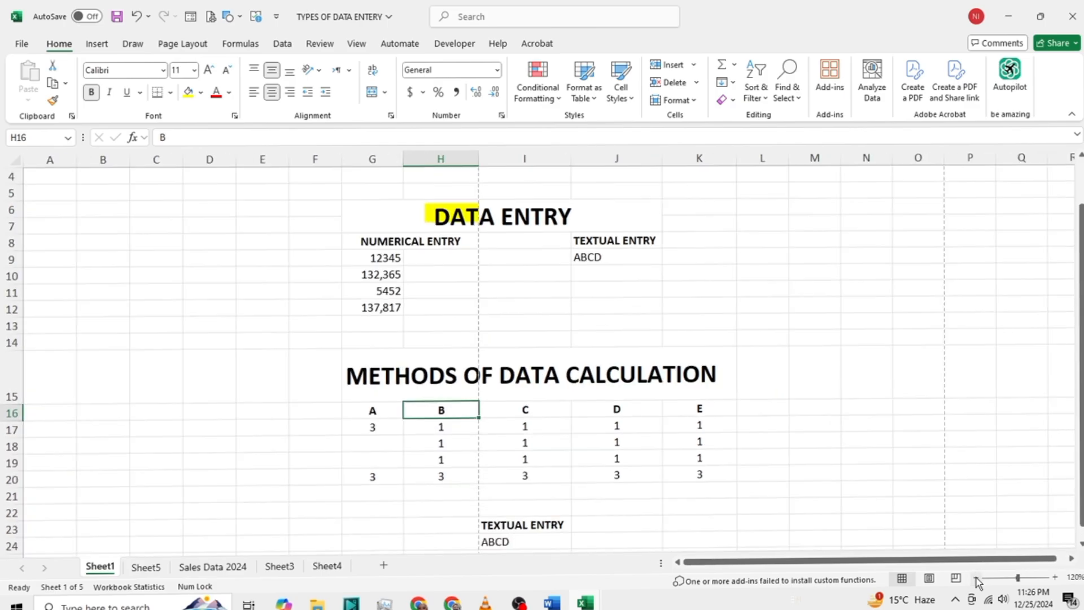
{"action": "left_click", "coordinate": [977, 578]}
{"action": "left_click", "coordinate": [978, 578]}
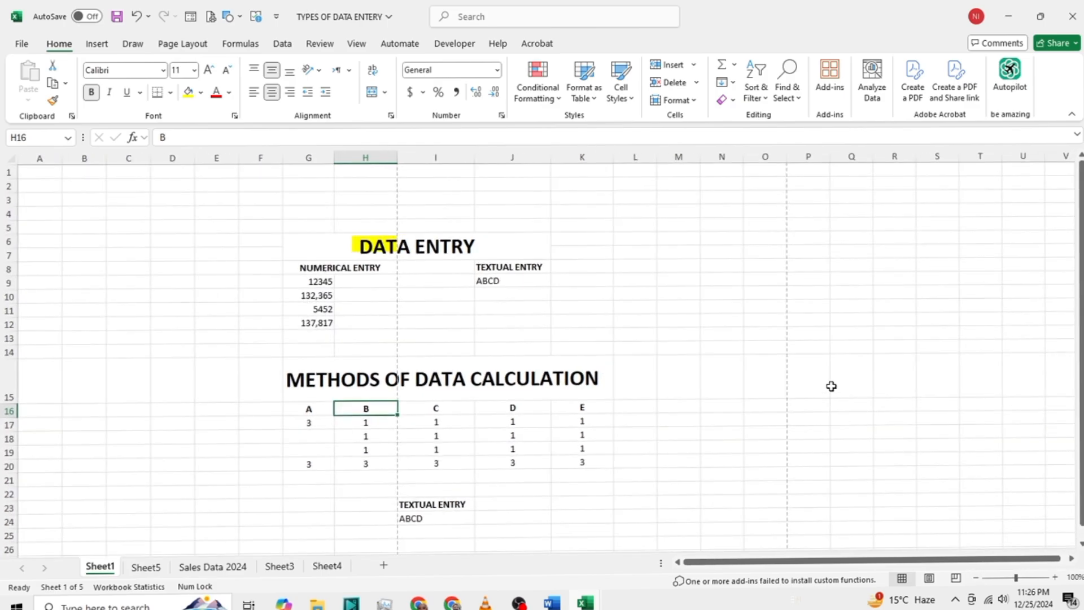
Move from H16 up to row 9 and across to the textual entry in J9, ending on the empty cell D17
{"action": "key", "text": "Up"}
{"action": "key", "text": "Up"}
{"action": "key", "text": "Up"}
{"action": "key", "text": "Up"}
{"action": "key", "text": "Up"}
{"action": "key", "text": "Up"}
{"action": "key", "text": "Up"}
{"action": "key", "text": "Up"}
{"action": "key", "text": "Down"}
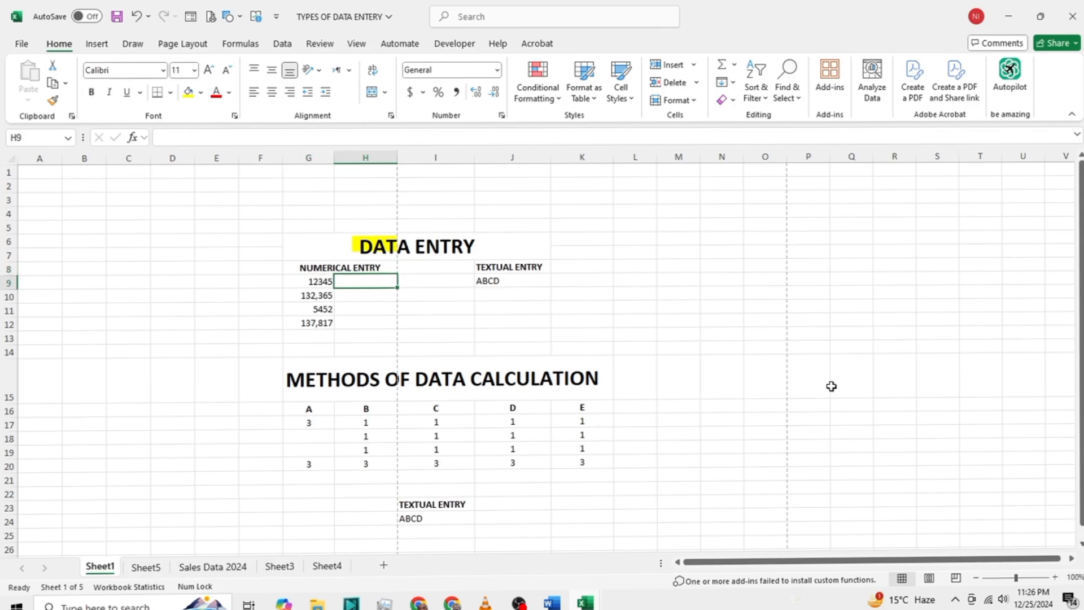
{"action": "key", "text": "Right"}
{"action": "key", "text": "Right"}
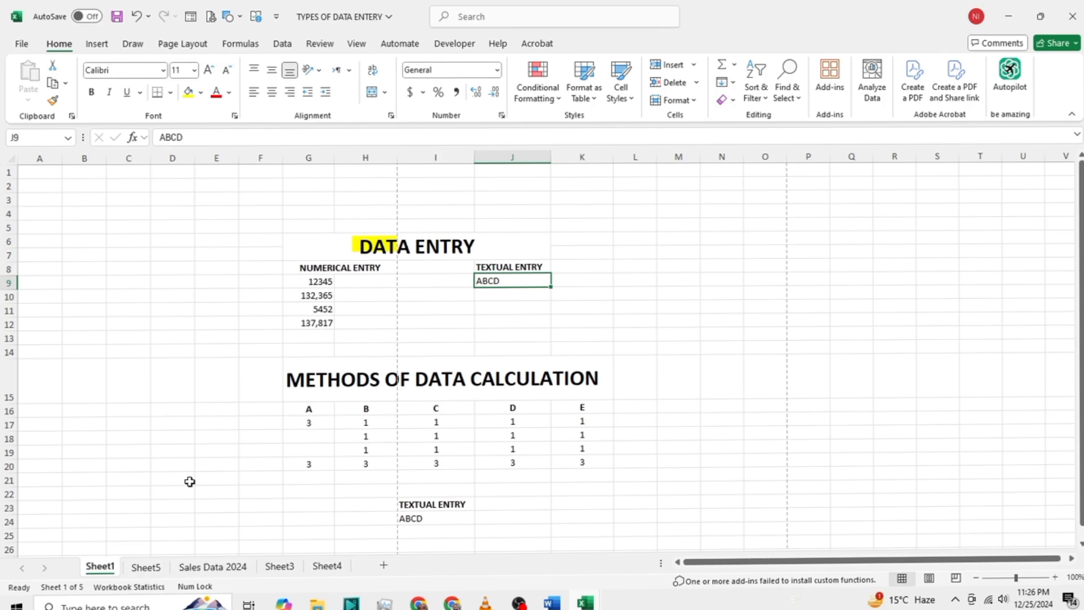
{"action": "left_click", "coordinate": [174, 427]}
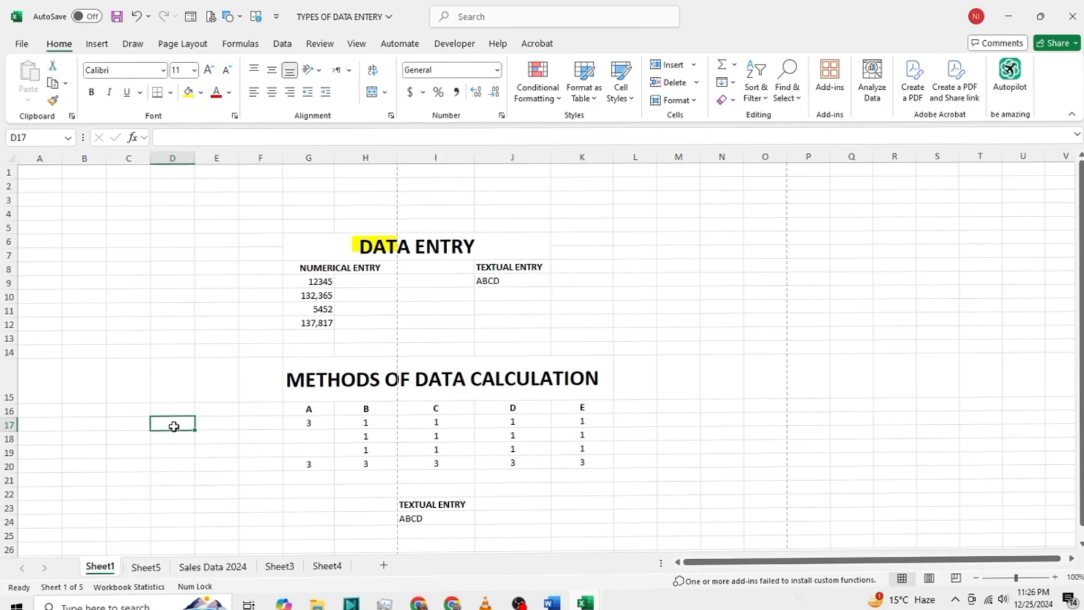
Open Sheet5 and zoom it out to 100% to show the whole table of common text errors
{"action": "left_click", "coordinate": [148, 567]}
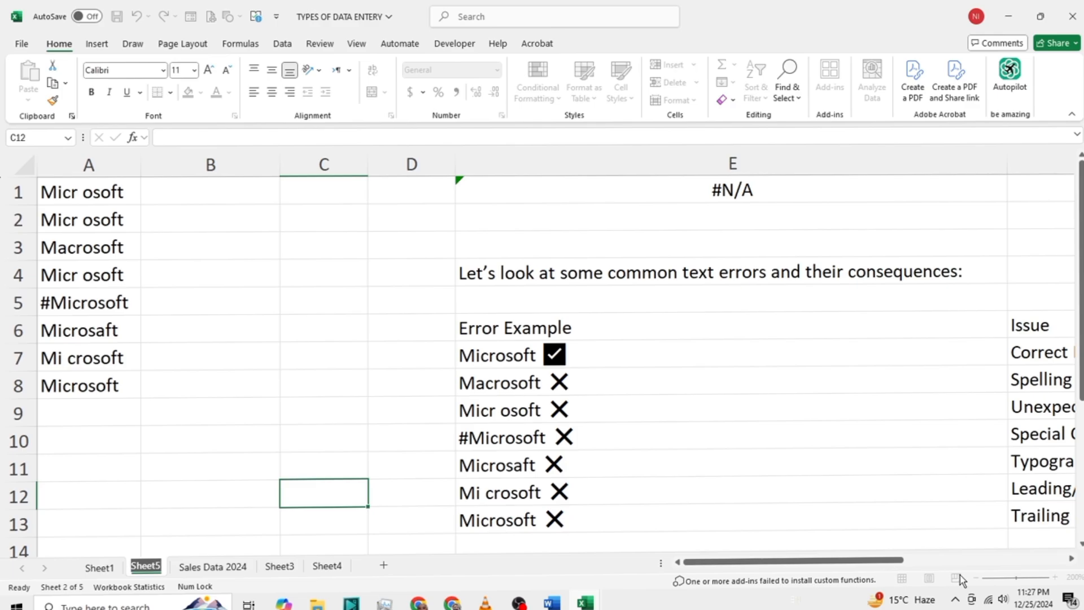
{"action": "left_click", "coordinate": [315, 417]}
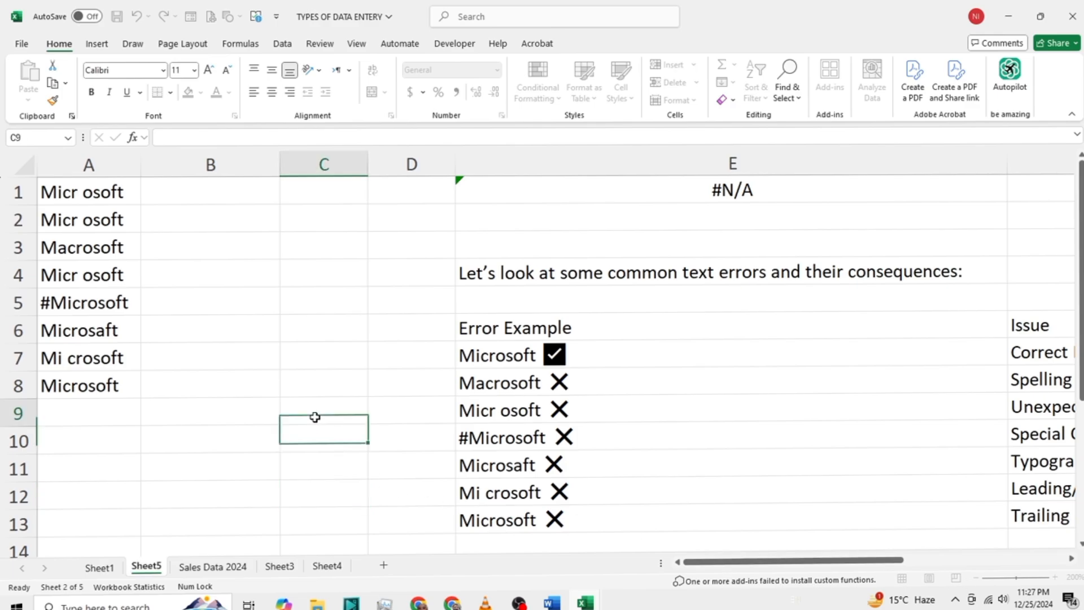
{"action": "left_click", "coordinate": [978, 578]}
{"action": "left_click", "coordinate": [979, 579]}
{"action": "left_click", "coordinate": [978, 579]}
{"action": "left_click", "coordinate": [978, 579]}
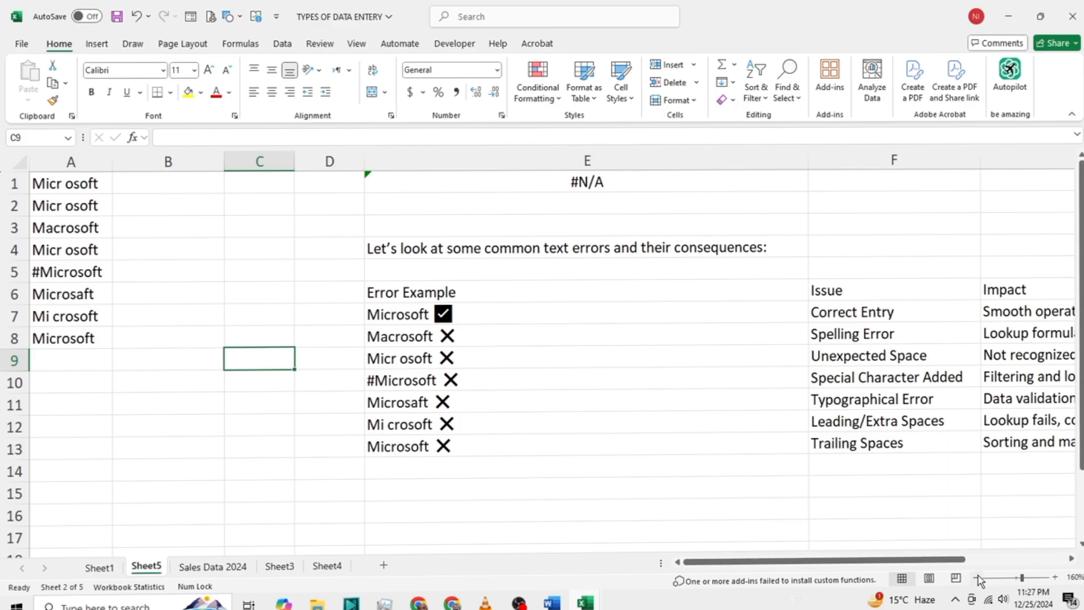
{"action": "left_click", "coordinate": [976, 578]}
{"action": "left_click", "coordinate": [976, 578]}
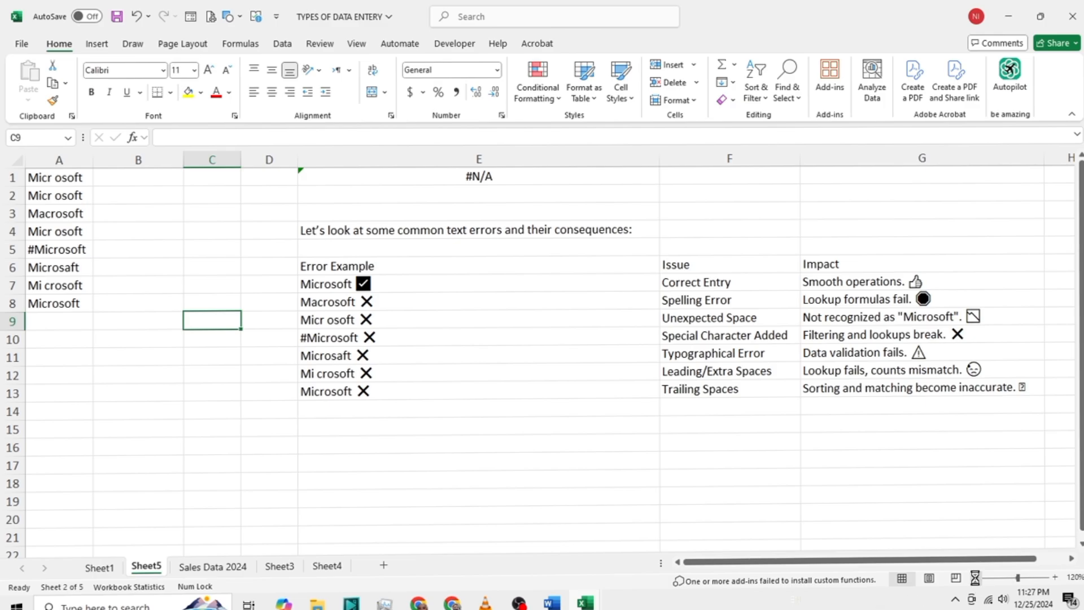
{"action": "left_click", "coordinate": [977, 577]}
{"action": "left_click", "coordinate": [977, 578]}
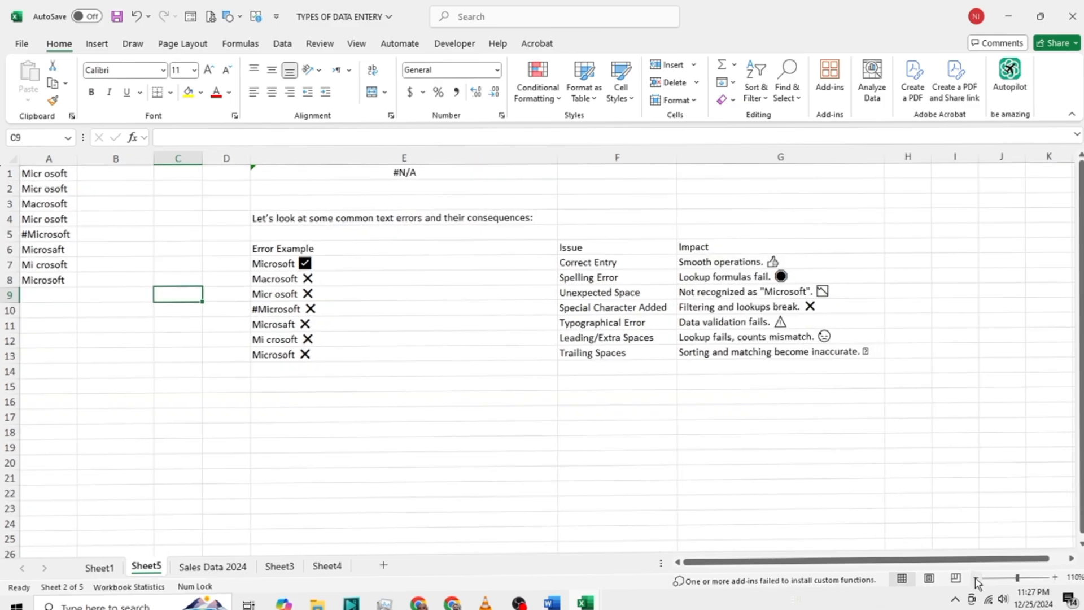
{"action": "left_click", "coordinate": [977, 578]}
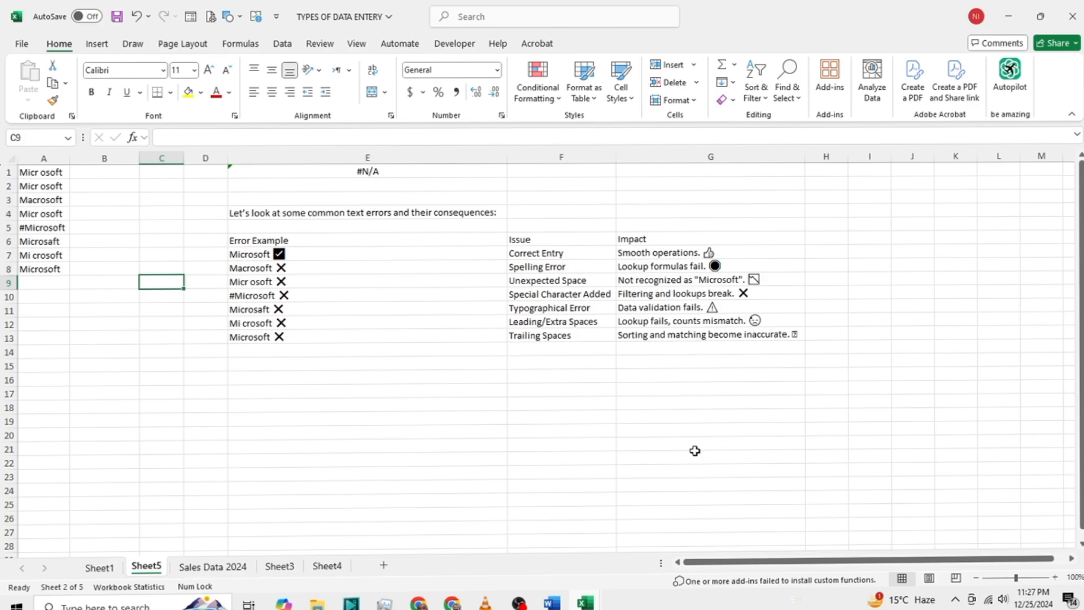
Go to the first company name entry in cell A1 of Sheet5
{"action": "key", "text": "Left"}
{"action": "key", "text": "Left"}
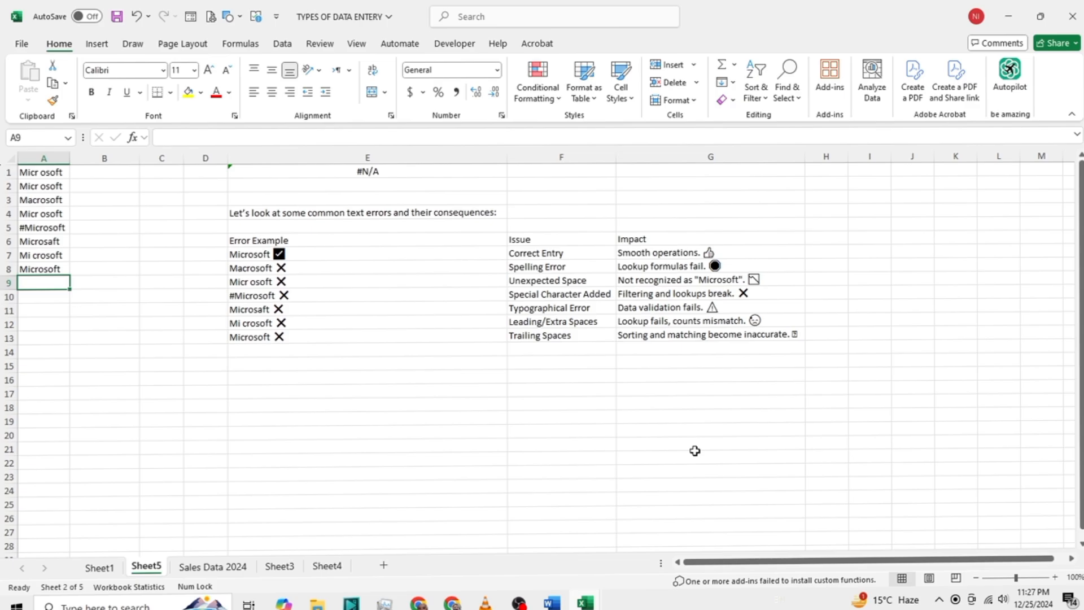
{"action": "key", "text": "Up"}
{"action": "key", "text": "Up"}
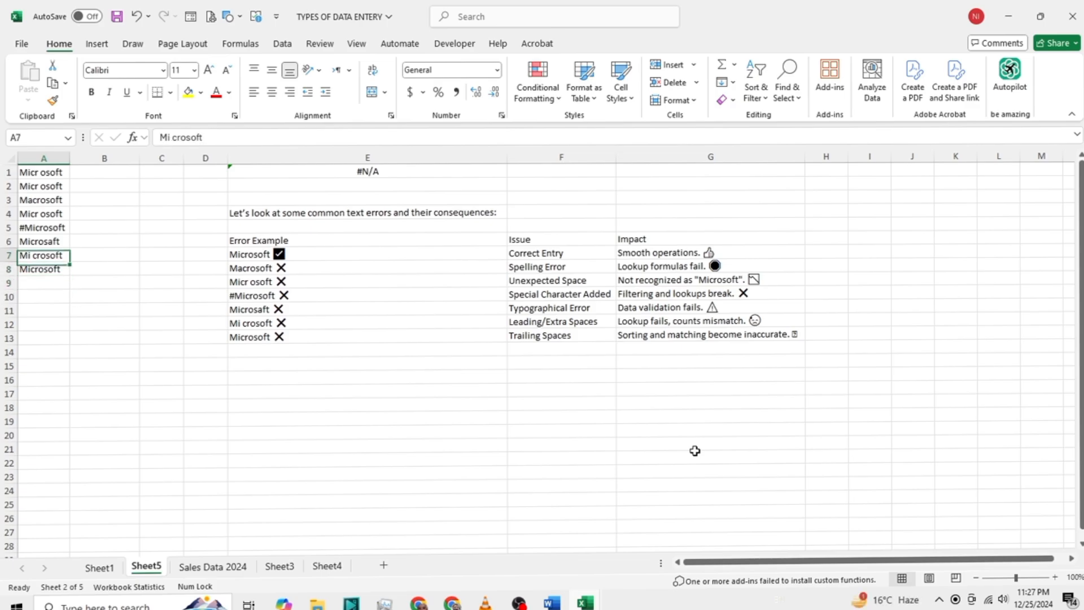
{"action": "key", "text": "ctrl+Up"}
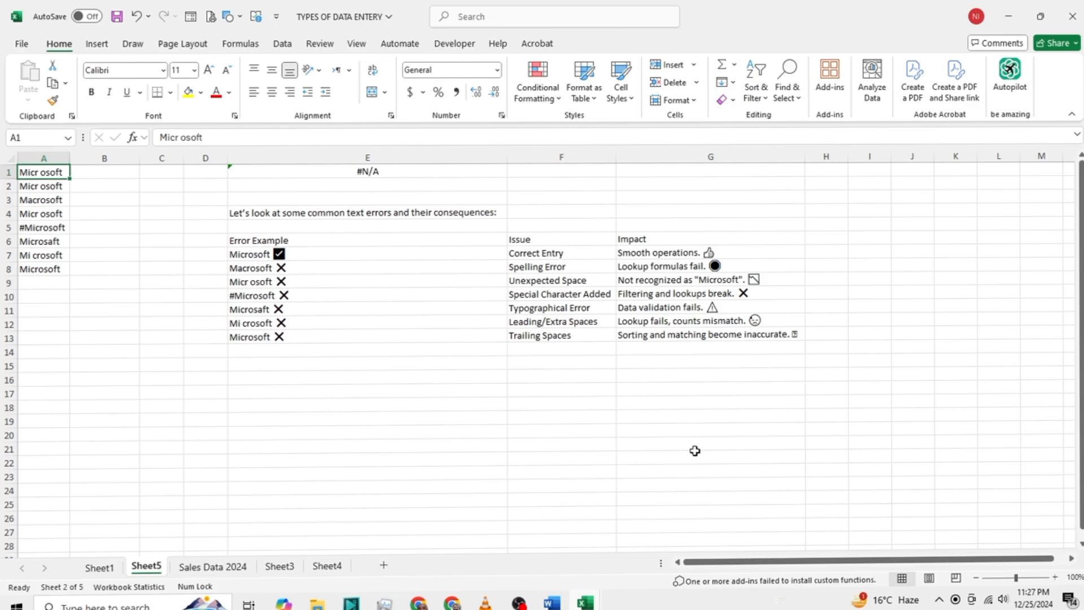
Review the Microsoft spelling variants in column A from A1 down to A9 and return to A1
{"action": "key", "text": "Down"}
{"action": "key", "text": "Down"}
{"action": "key", "text": "Down"}
{"action": "key", "text": "Down"}
{"action": "key", "text": "Down"}
{"action": "key", "text": "Down"}
{"action": "key", "text": "Down"}
{"action": "key", "text": "Down"}
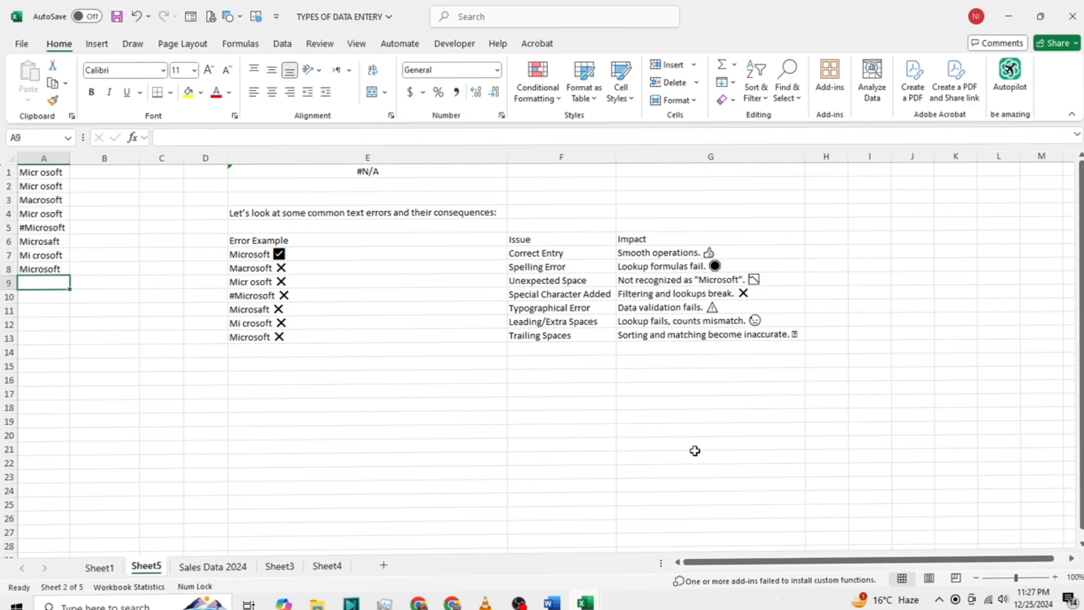
{"action": "key", "text": "Up"}
{"action": "key", "text": "Up"}
{"action": "key", "text": "Up"}
{"action": "key", "text": "Up"}
{"action": "key", "text": "Up"}
{"action": "key", "text": "Up"}
{"action": "key", "text": "Up"}
{"action": "key", "text": "Up"}
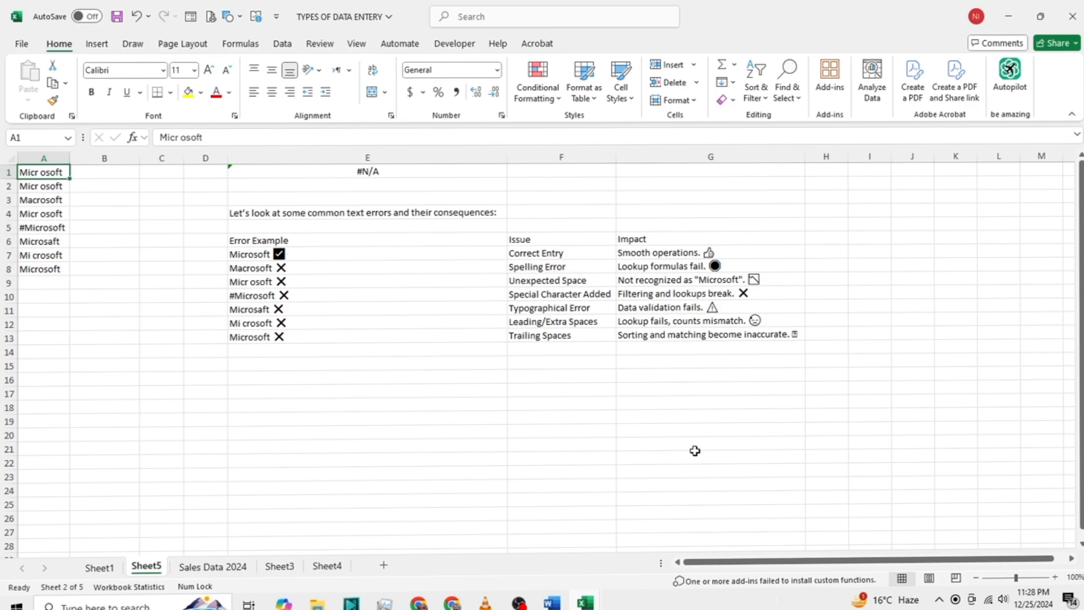
Go to the Error Example heading in E6 and step down to the "Micr osoft" example in E9
{"action": "key", "text": "Right"}
{"action": "key", "text": "Right"}
{"action": "key", "text": "Right"}
{"action": "key", "text": "Down"}
{"action": "key", "text": "Down"}
{"action": "key", "text": "Down"}
{"action": "key", "text": "Down"}
{"action": "key", "text": "Down"}
{"action": "key", "text": "Right"}
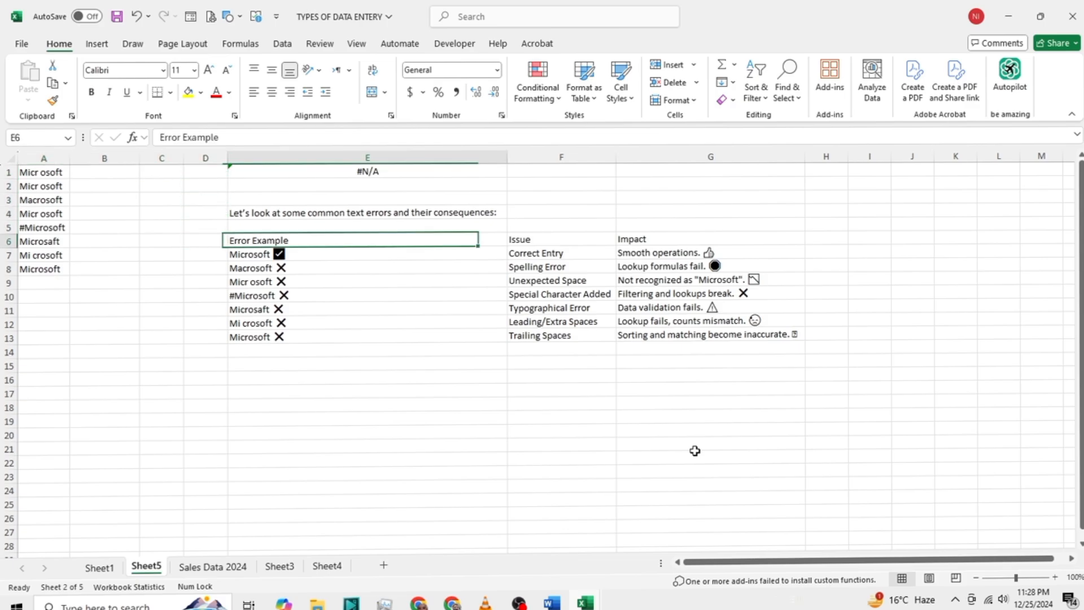
{"action": "key", "text": "Down"}
{"action": "key", "text": "Down"}
{"action": "key", "text": "Down"}
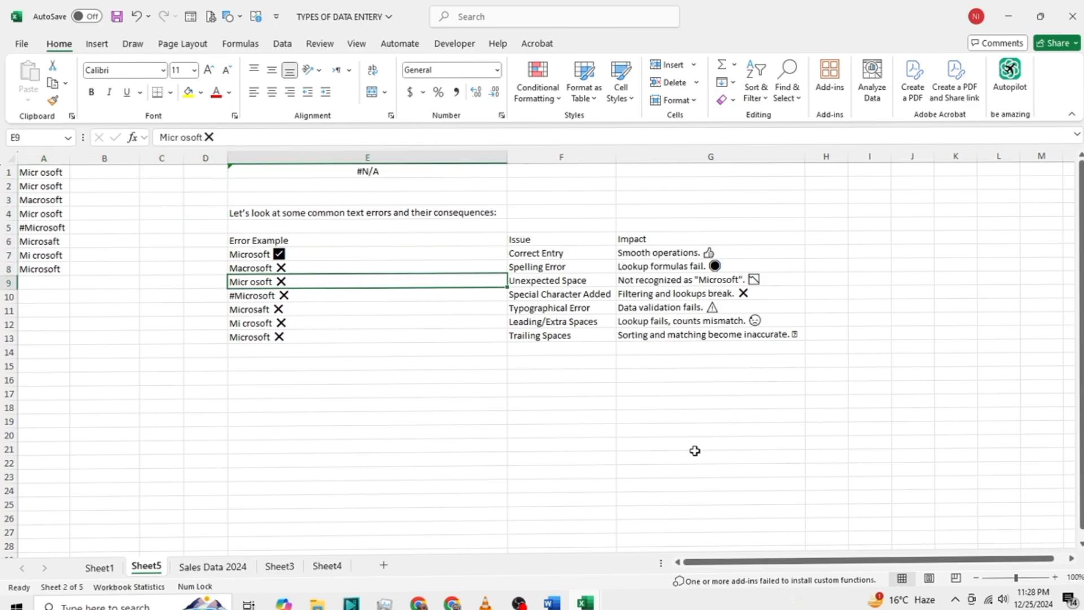
Read the issue and impact of the "Micr osoft" example across row 9, moving back to D9
{"action": "key", "text": "Right"}
{"action": "key", "text": "Right"}
{"action": "key", "text": "Left"}
{"action": "key", "text": "Left"}
{"action": "key", "text": "Left"}
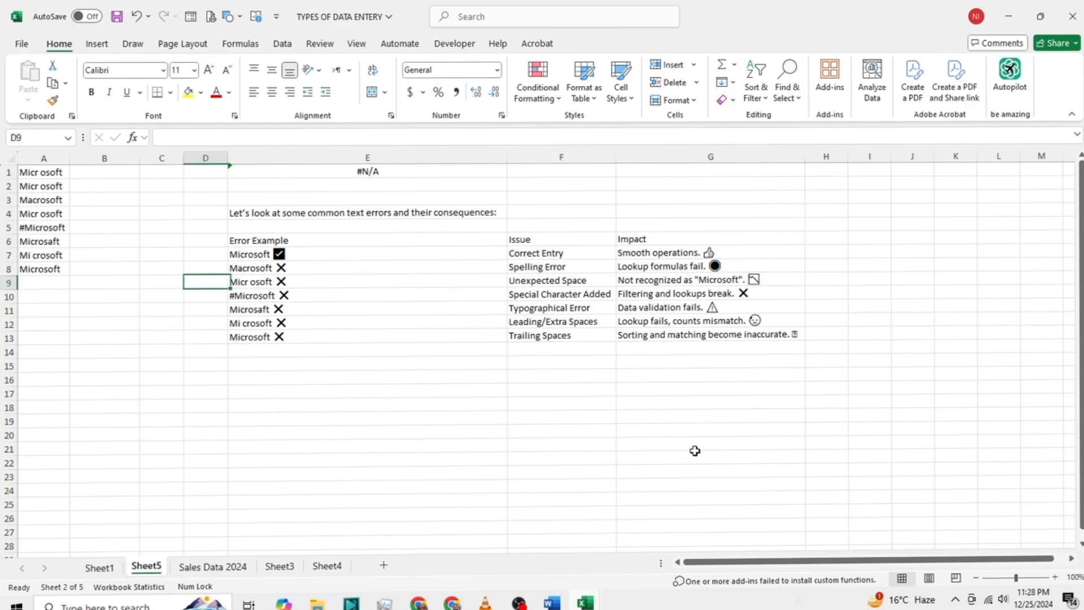
Read the issue and impact of the "#Microsoft" example across row 10, returning to E10
{"action": "key", "text": "Right"}
{"action": "key", "text": "Down"}
{"action": "key", "text": "Right"}
{"action": "key", "text": "Right"}
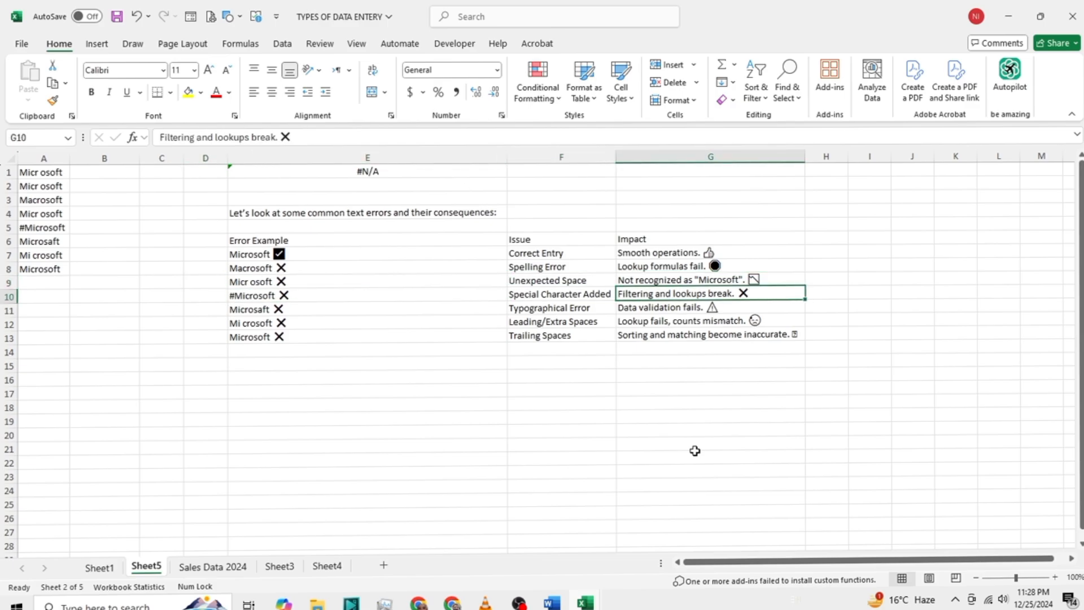
{"action": "key", "text": "Left"}
{"action": "key", "text": "Left"}
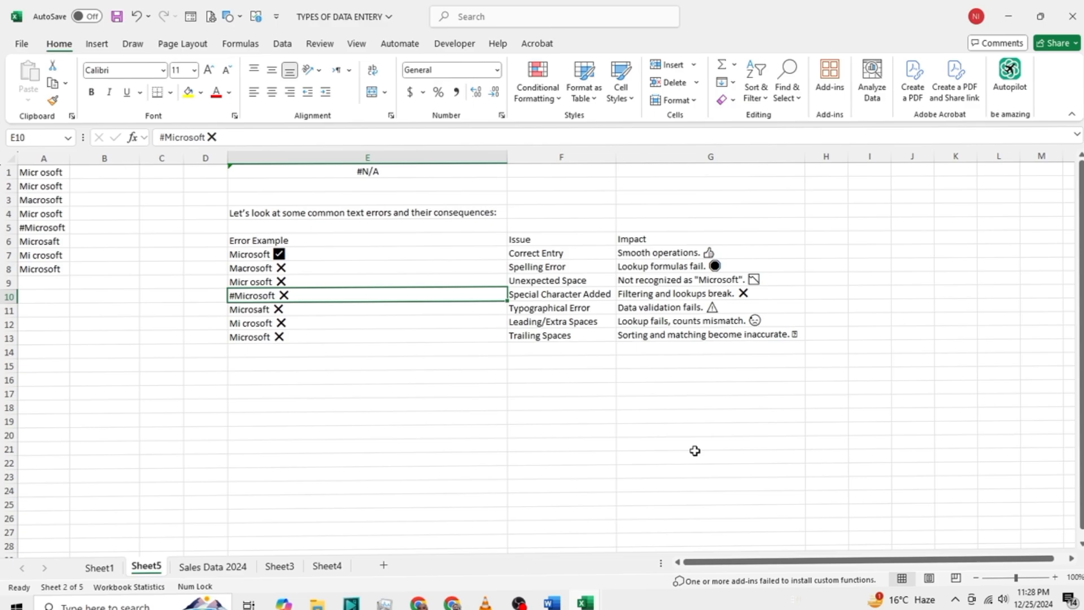
Read the issue and impact of the "Microsaft" example across row 11, returning to E11
{"action": "key", "text": "Down"}
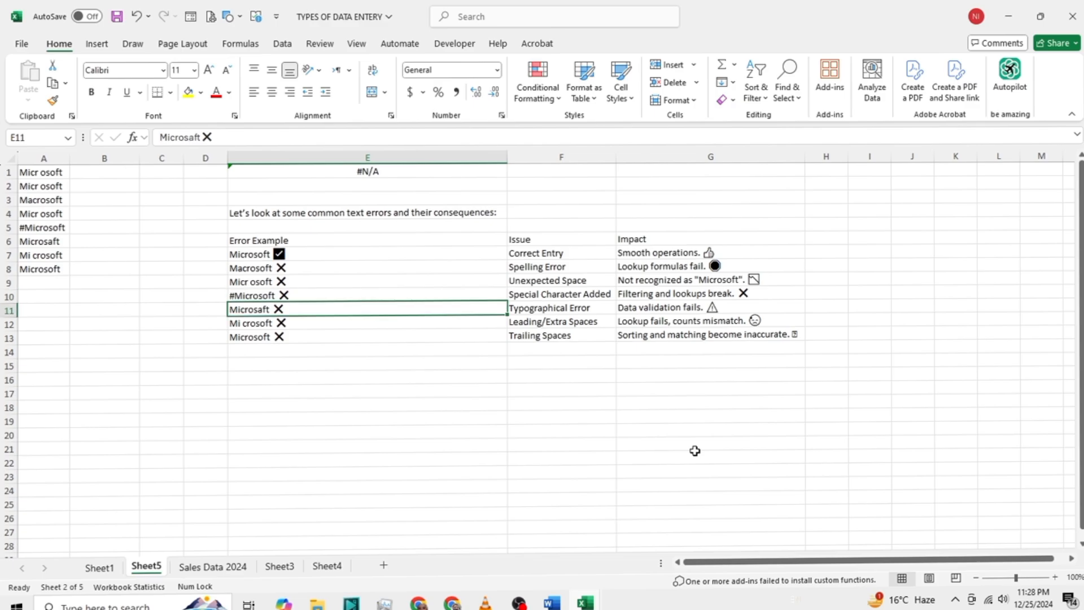
{"action": "key", "text": "Right"}
{"action": "key", "text": "Right"}
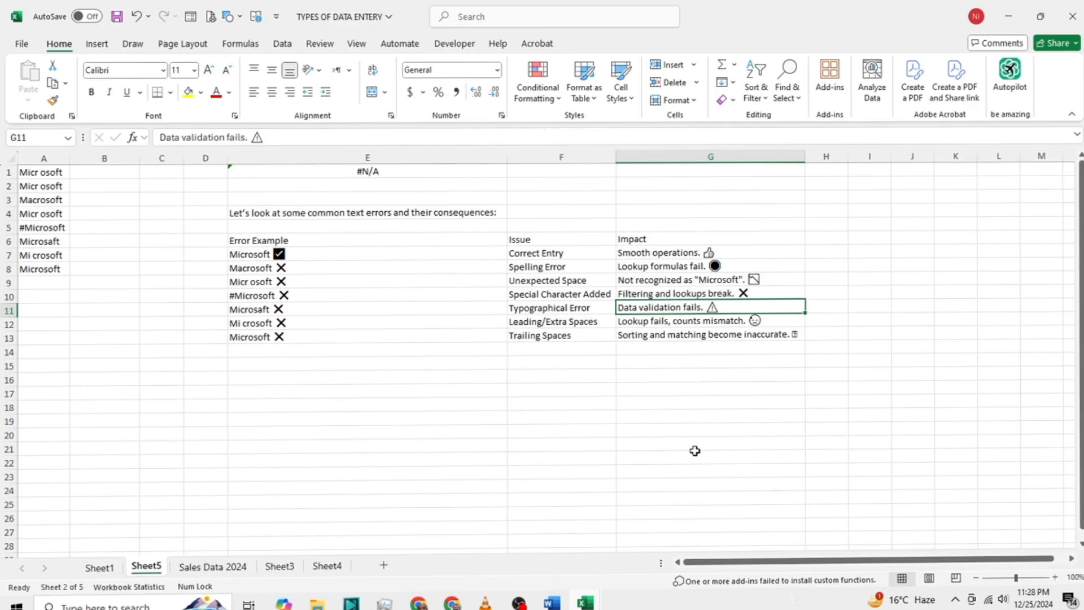
{"action": "key", "text": "Left"}
{"action": "key", "text": "Left"}
Check the "Mi crosoft" example in E12, and read the trailing spaces issue and impact across row 13
{"action": "key", "text": "Down"}
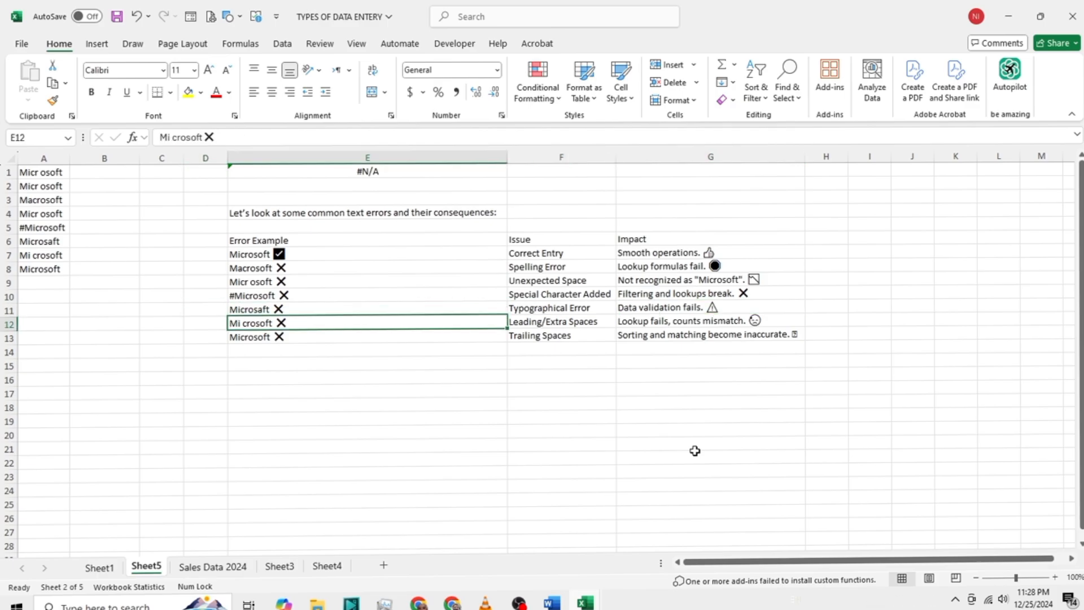
{"action": "key", "text": "Down"}
{"action": "key", "text": "Right"}
{"action": "key", "text": "Right"}
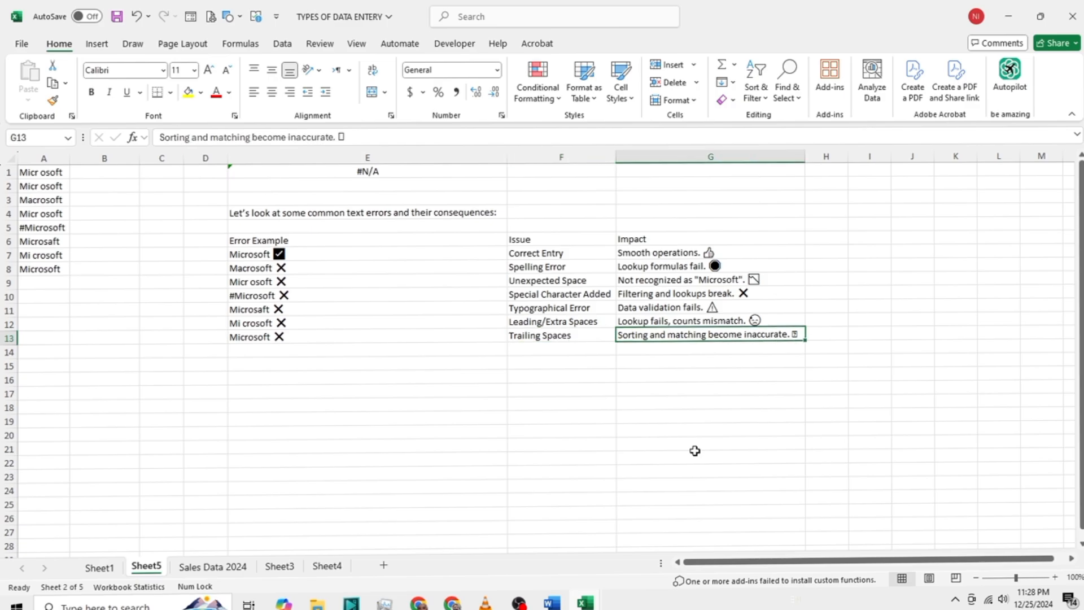
Return from the impact in G13 to column A and up to the first entry in A1
{"action": "key", "text": "Left"}
{"action": "key", "text": "Home"}
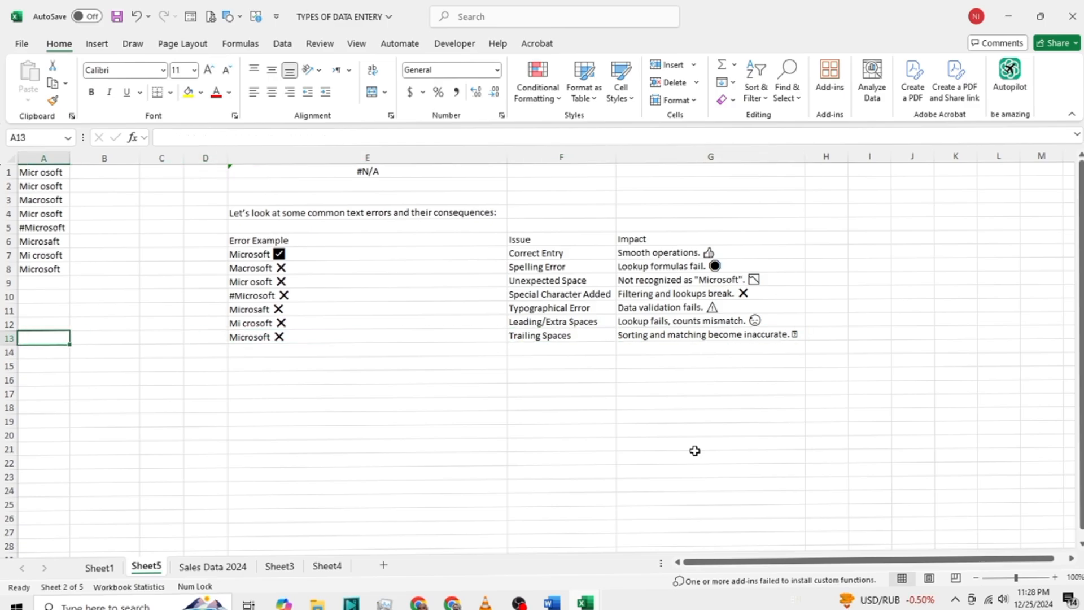
{"action": "key", "text": "Up"}
{"action": "key", "text": "Up"}
{"action": "key", "text": "Up"}
{"action": "key", "text": "Up"}
{"action": "key", "text": "Up"}
{"action": "key", "text": "Up"}
{"action": "key", "text": "Up"}
{"action": "key", "text": "Up"}
{"action": "key", "text": "Up"}
{"action": "key", "text": "Up"}
{"action": "key", "text": "Up"}
{"action": "key", "text": "Up"}
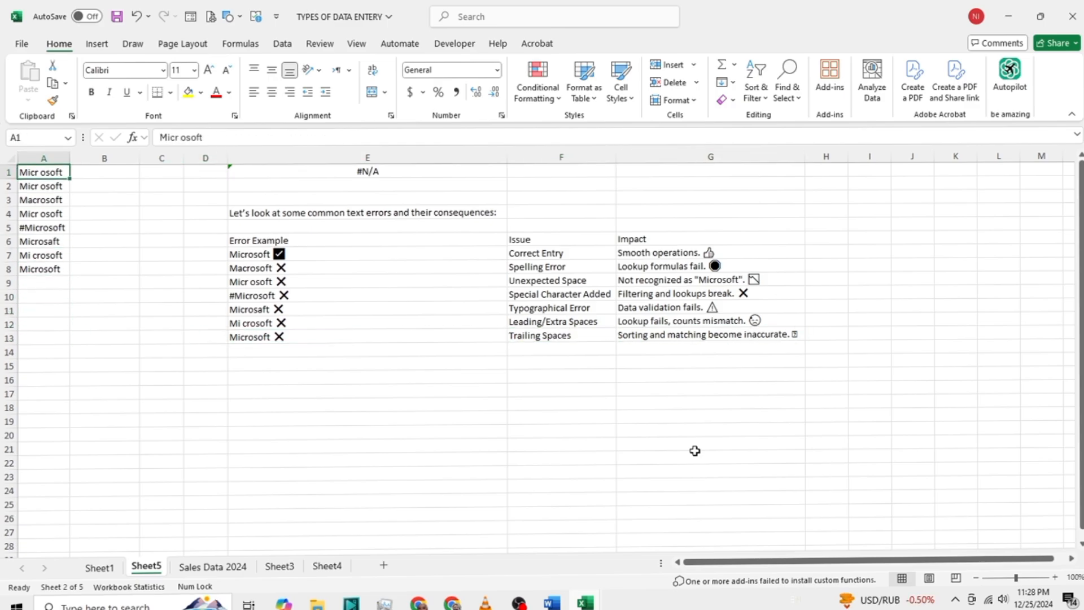
Step through the company name entries in A1 to A8 and back up to A1
{"action": "key", "text": "Down"}
{"action": "key", "text": "Down"}
{"action": "key", "text": "Down"}
{"action": "key", "text": "Down"}
{"action": "key", "text": "Down"}
{"action": "key", "text": "Down"}
{"action": "key", "text": "Down"}
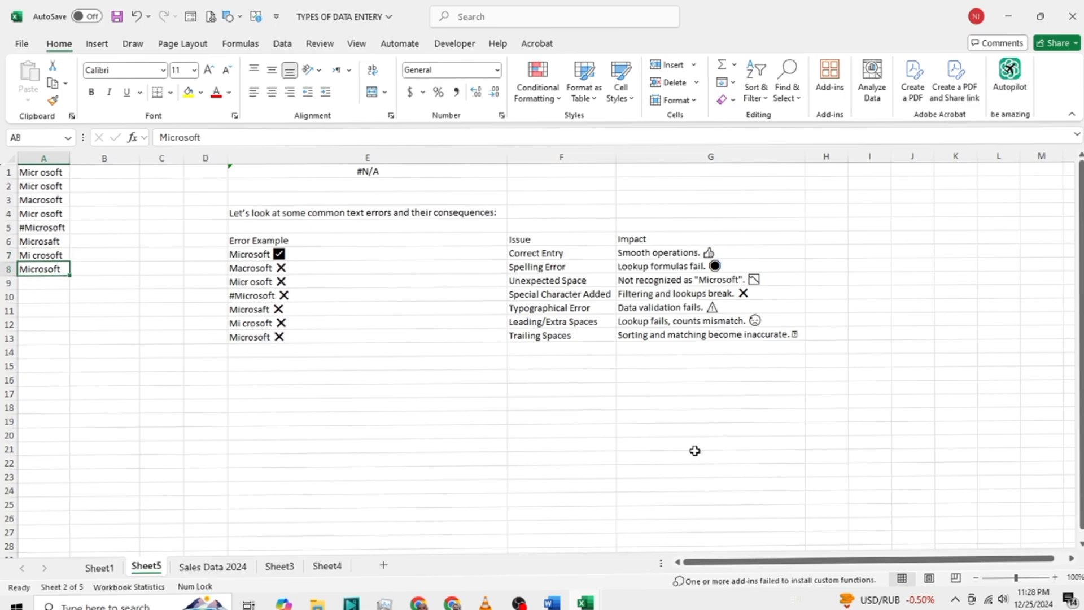
{"action": "key", "text": "Up"}
{"action": "key", "text": "Up"}
{"action": "key", "text": "Up"}
{"action": "key", "text": "Up"}
{"action": "key", "text": "Up"}
{"action": "key", "text": "Up"}
{"action": "key", "text": "Up"}
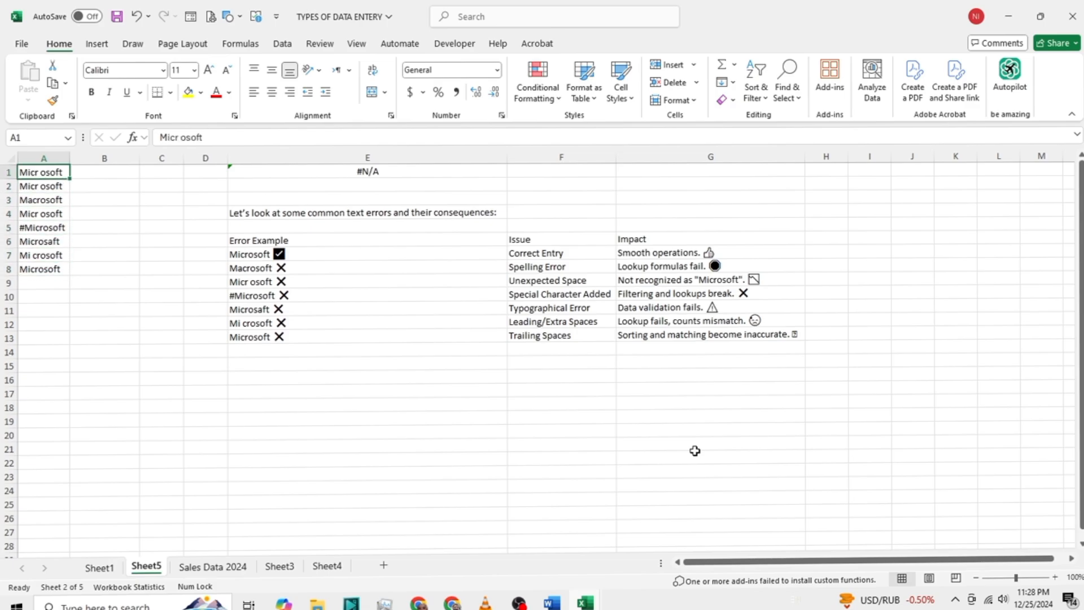
Recheck the misspelled entries from A1 down to "Mi crosoft" in A7, and return to A1
{"action": "key", "text": "Down"}
{"action": "key", "text": "Down"}
{"action": "key", "text": "Down"}
{"action": "key", "text": "Down"}
{"action": "key", "text": "Down"}
{"action": "key", "text": "Down"}
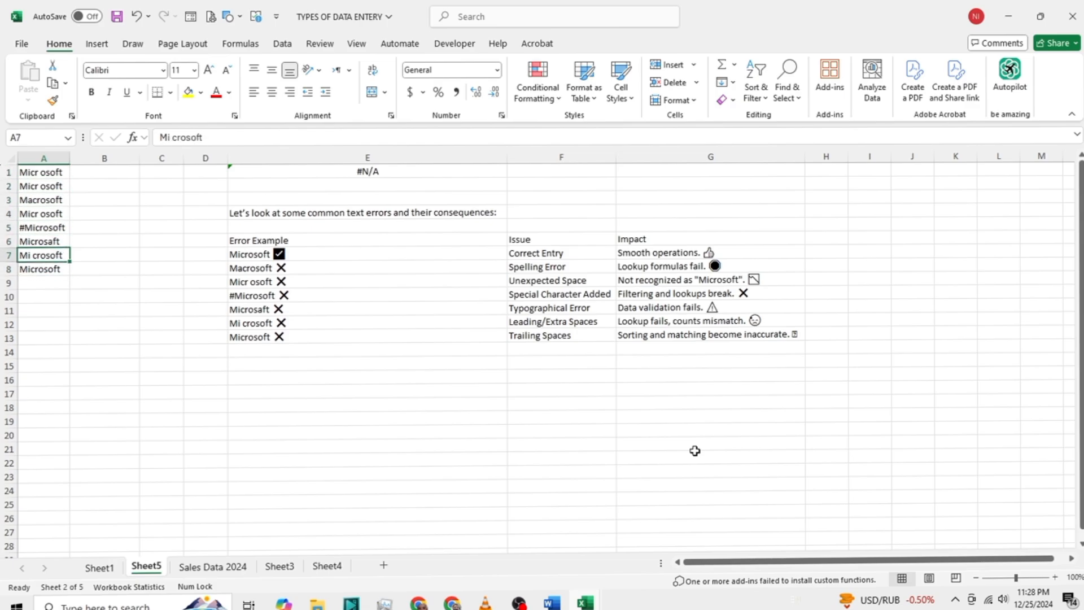
{"action": "key", "text": "Up"}
{"action": "key", "text": "Up"}
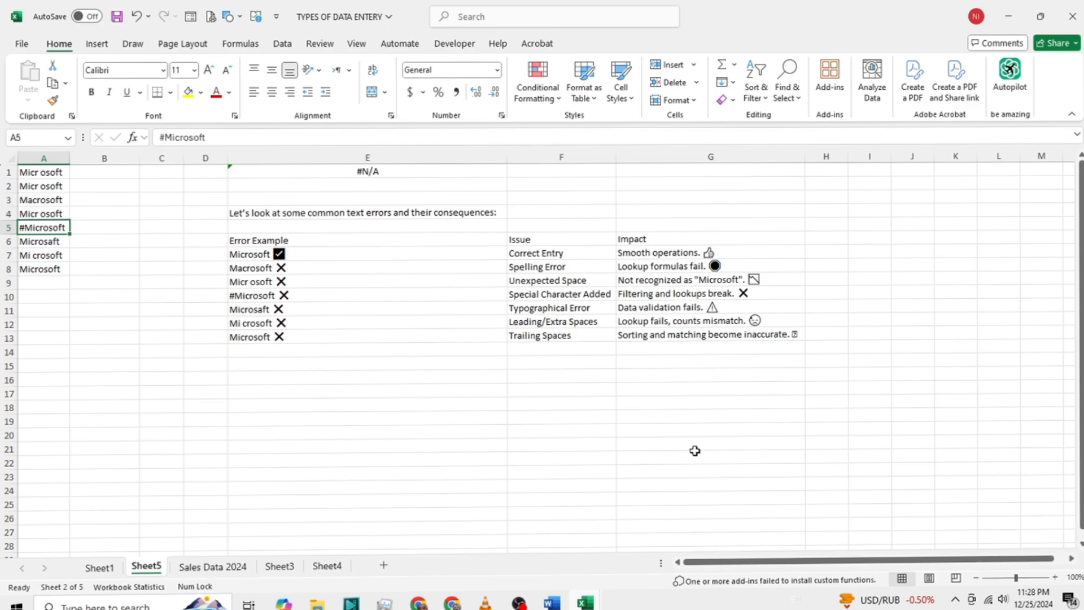
{"action": "key", "text": "Up"}
{"action": "key", "text": "Up"}
{"action": "key", "text": "Up"}
{"action": "key", "text": "Up"}
Move down column A past the last company name entry to the empty cell A21
{"action": "key", "text": "Down"}
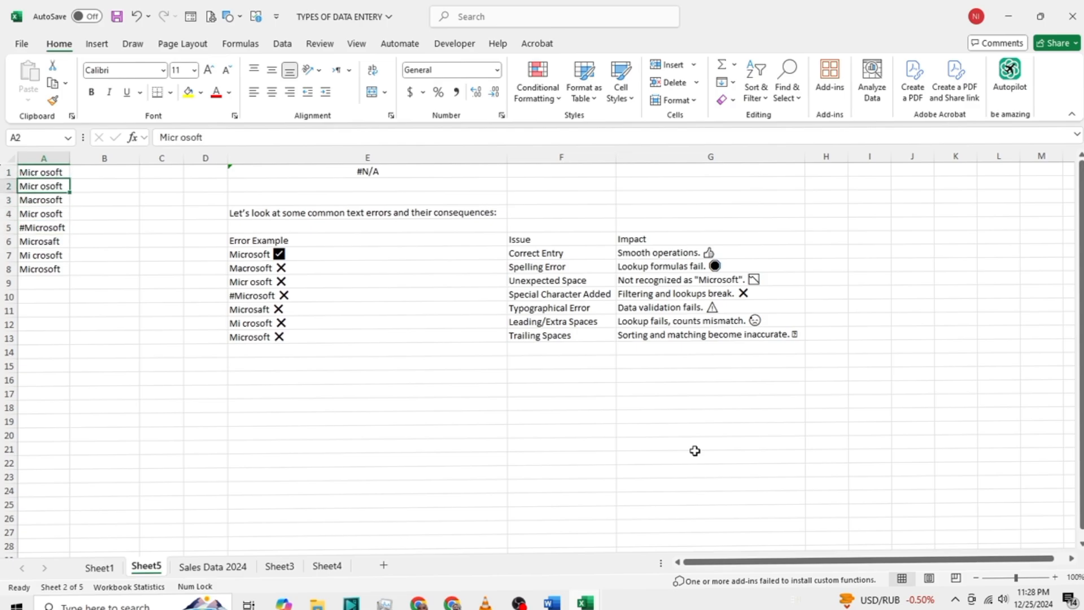
{"action": "key", "text": "Down"}
{"action": "key", "text": "Down"}
{"action": "key", "text": "Down"}
{"action": "key", "text": "Down"}
{"action": "key", "text": "Down"}
{"action": "key", "text": "Down"}
{"action": "key", "text": "Down"}
{"action": "key", "text": "Down"}
{"action": "key", "text": "Down"}
{"action": "key", "text": "Down"}
{"action": "key", "text": "Down"}
{"action": "key", "text": "Down"}
{"action": "key", "text": "Down"}
{"action": "key", "text": "Down"}
{"action": "key", "text": "Down"}
{"action": "key", "text": "Down"}
{"action": "key", "text": "Down"}
{"action": "key", "text": "Down"}
{"action": "key", "text": "Down"}
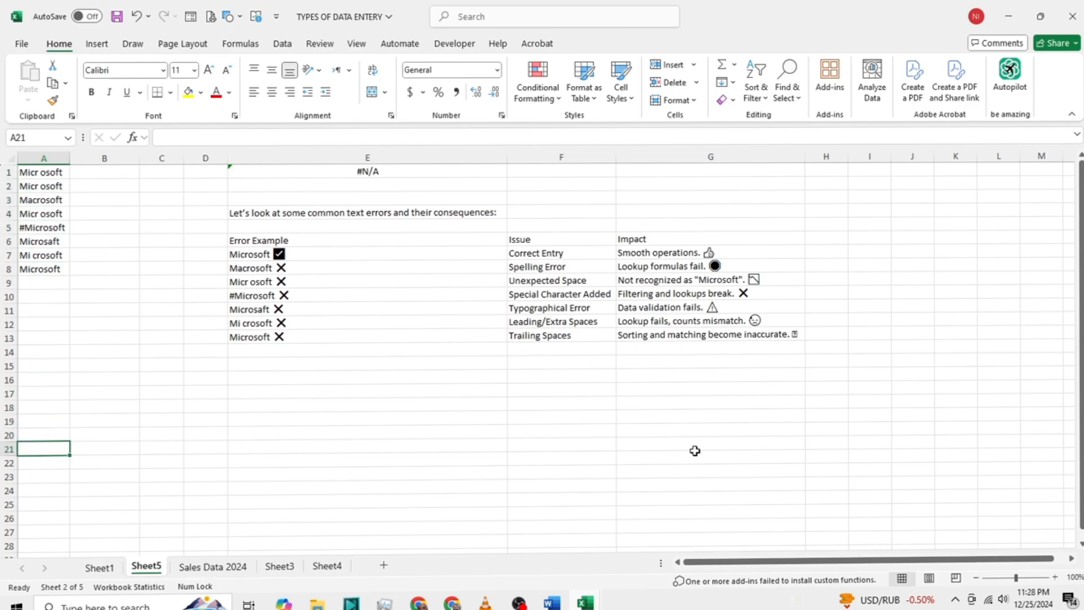
Return up column A to A1, and check the adjacent cell B1 before ending on A1
{"action": "key", "text": "Up"}
{"action": "key", "text": "Up"}
{"action": "key", "text": "Up"}
{"action": "key", "text": "Up"}
{"action": "key", "text": "Up"}
{"action": "key", "text": "Up"}
{"action": "key", "text": "Up"}
{"action": "key", "text": "Up"}
{"action": "key", "text": "Up"}
{"action": "key", "text": "Up"}
{"action": "key", "text": "Up"}
{"action": "key", "text": "Up"}
{"action": "key", "text": "Up"}
{"action": "key", "text": "Up"}
{"action": "key", "text": "Up"}
{"action": "key", "text": "Up"}
{"action": "key", "text": "Up"}
{"action": "key", "text": "Up"}
{"action": "key", "text": "Up"}
{"action": "key", "text": "Up"}
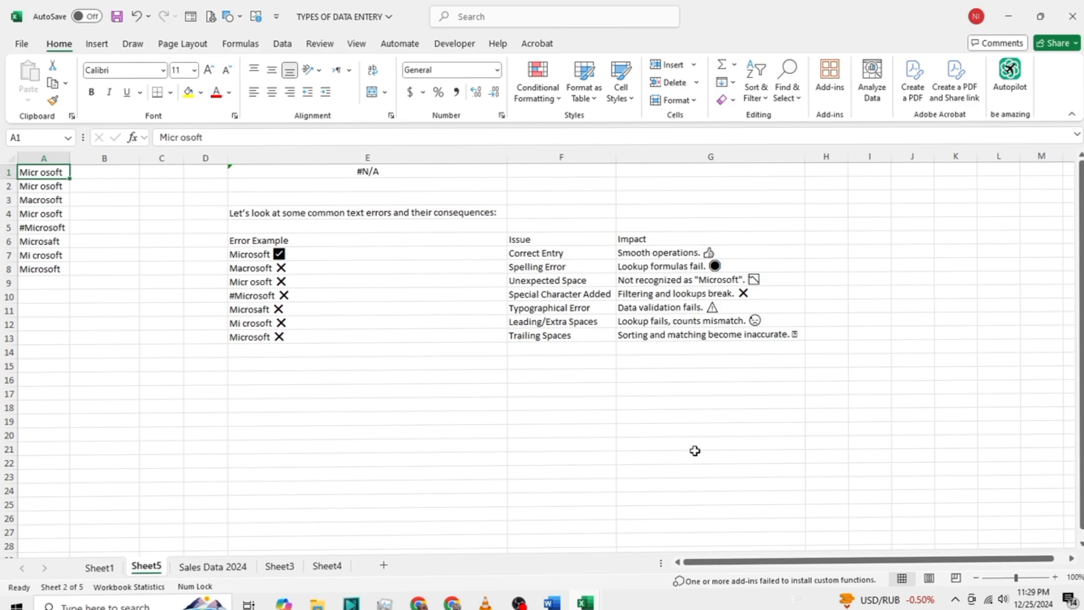
{"action": "key", "text": "Right"}
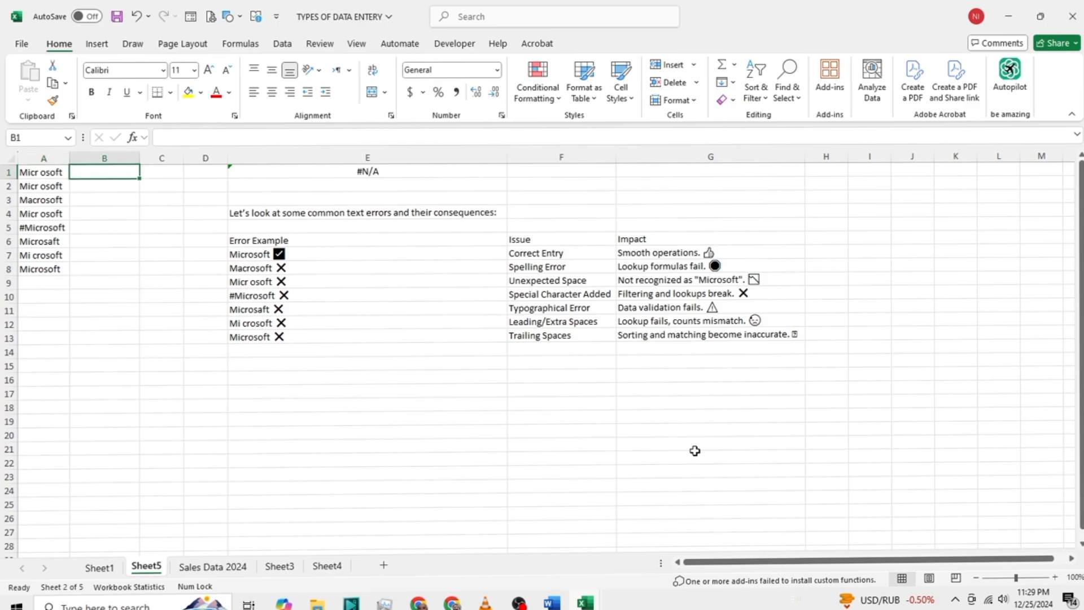
{"action": "key", "text": "Left"}
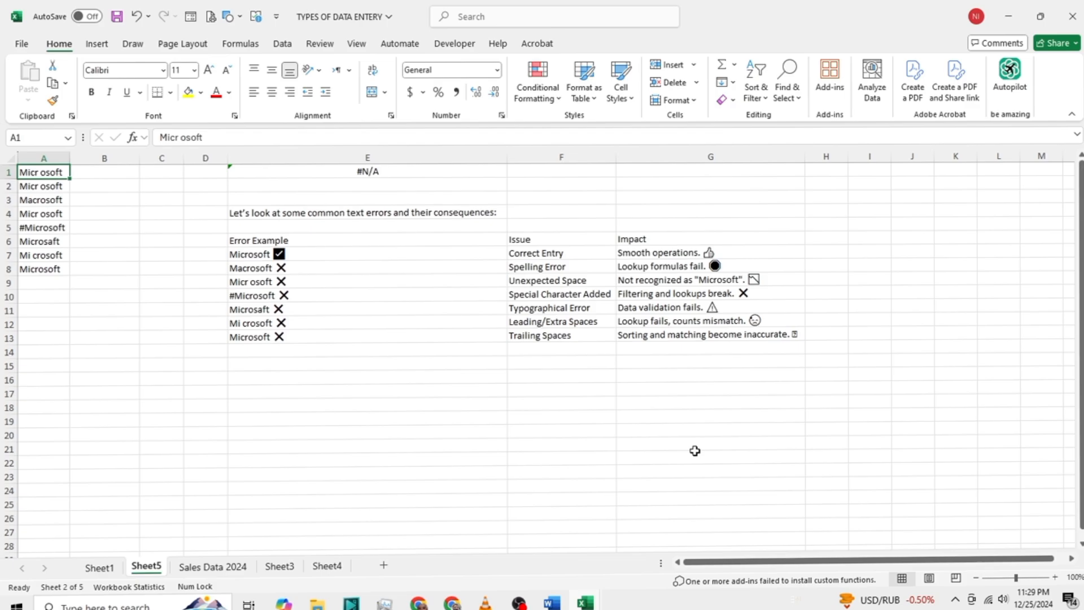
Go through the column A company name entries from A1 down to the empty cell A9
{"action": "key", "text": "Down"}
{"action": "key", "text": "Down"}
{"action": "key", "text": "Down"}
{"action": "key", "text": "Down"}
{"action": "key", "text": "Down"}
{"action": "key", "text": "Down"}
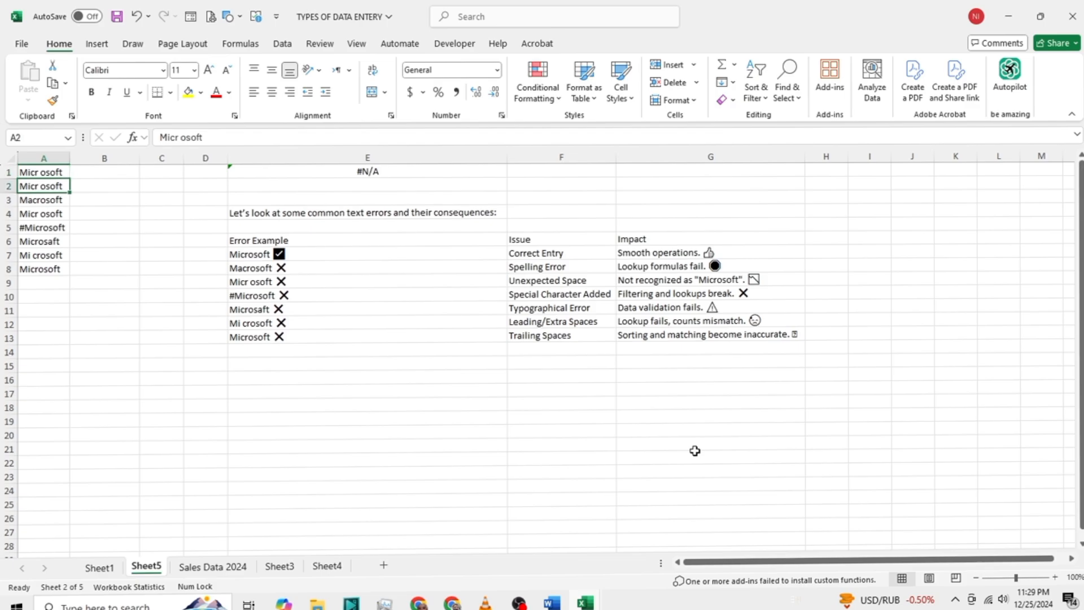
{"action": "key", "text": "Down"}
{"action": "key", "text": "Down"}
{"action": "key", "text": "Down"}
{"action": "key", "text": "Down"}
{"action": "key", "text": "Down"}
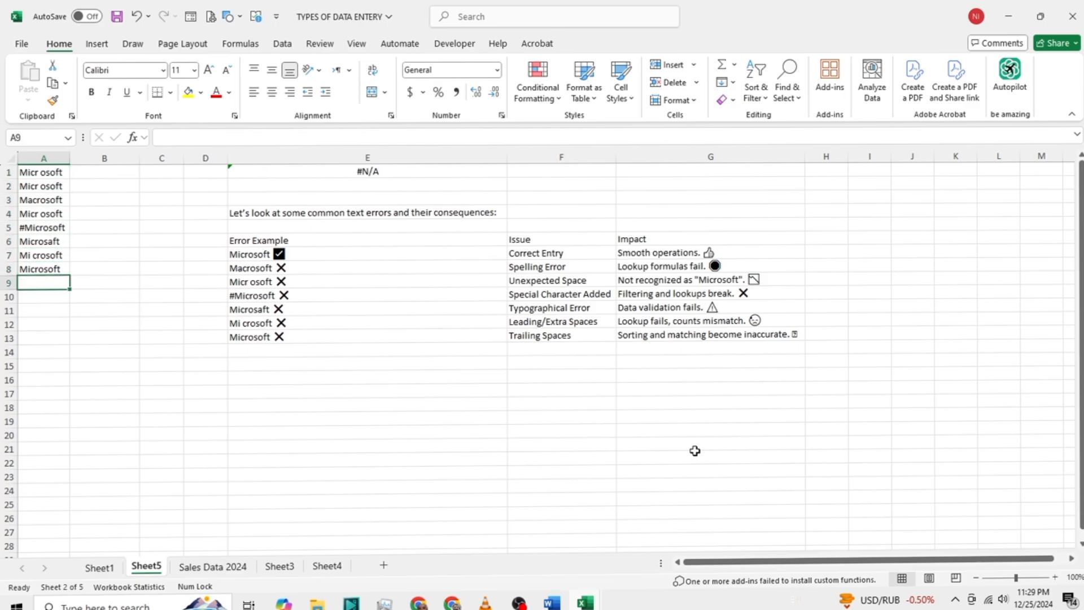
Examine the error example "#Microsoft" in E10 and the impact of trailing spaces in G13
{"action": "key", "text": "Right"}
{"action": "key", "text": "Right"}
{"action": "key", "text": "Right"}
{"action": "key", "text": "Right"}
{"action": "key", "text": "Up"}
{"action": "key", "text": "Up"}
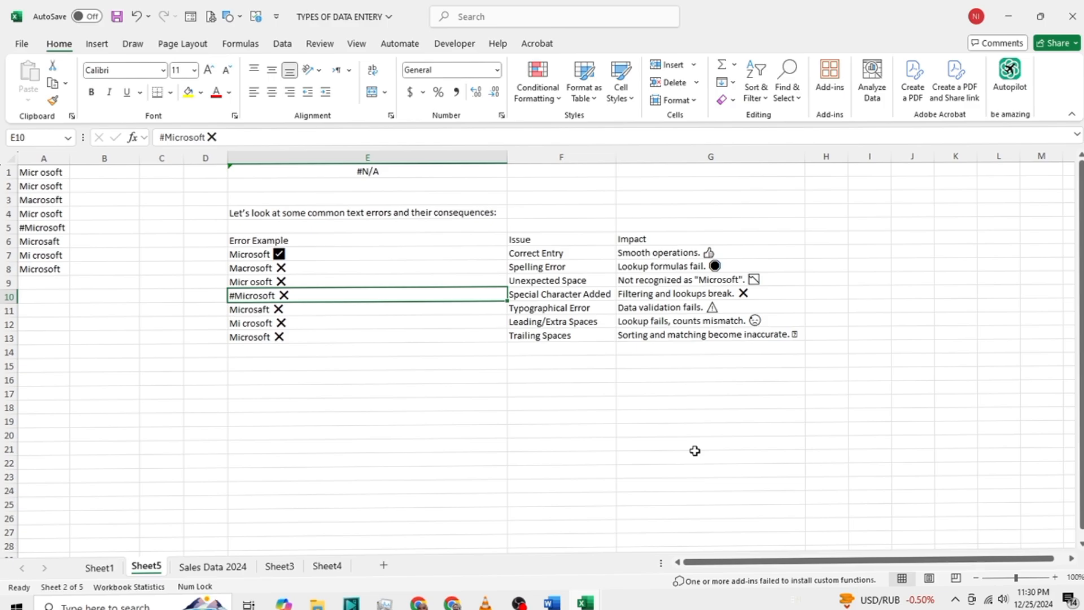
{"action": "key", "text": "Down"}
{"action": "key", "text": "Right"}
{"action": "key", "text": "Right"}
{"action": "key", "text": "Right"}
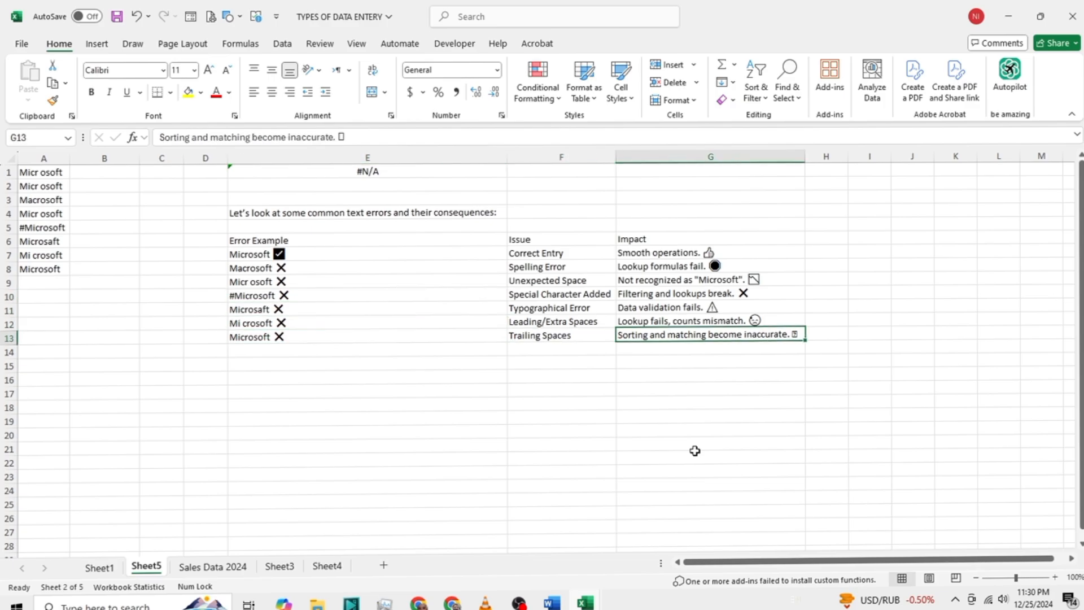
Return from the error table's last row to the first company name entry in A1
{"action": "key", "text": "Left"}
{"action": "key", "text": "Left"}
{"action": "key", "text": "Left"}
{"action": "key", "text": "Left"}
{"action": "key", "text": "Left"}
{"action": "key", "text": "Left"}
{"action": "key", "text": "Left"}
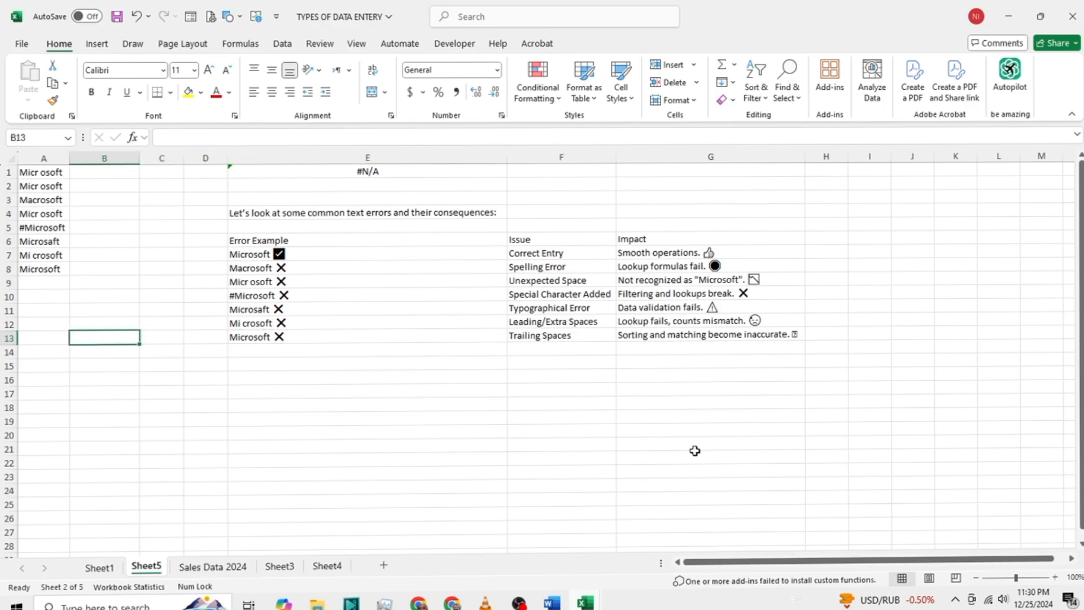
{"action": "key", "text": "Up"}
{"action": "key", "text": "Up"}
{"action": "key", "text": "Up"}
{"action": "key", "text": "Up"}
{"action": "key", "text": "Up"}
{"action": "key", "text": "Up"}
{"action": "key", "text": "Up"}
{"action": "key", "text": "Up"}
{"action": "key", "text": "Up"}
{"action": "key", "text": "Up"}
{"action": "key", "text": "Up"}
{"action": "key", "text": "Up"}
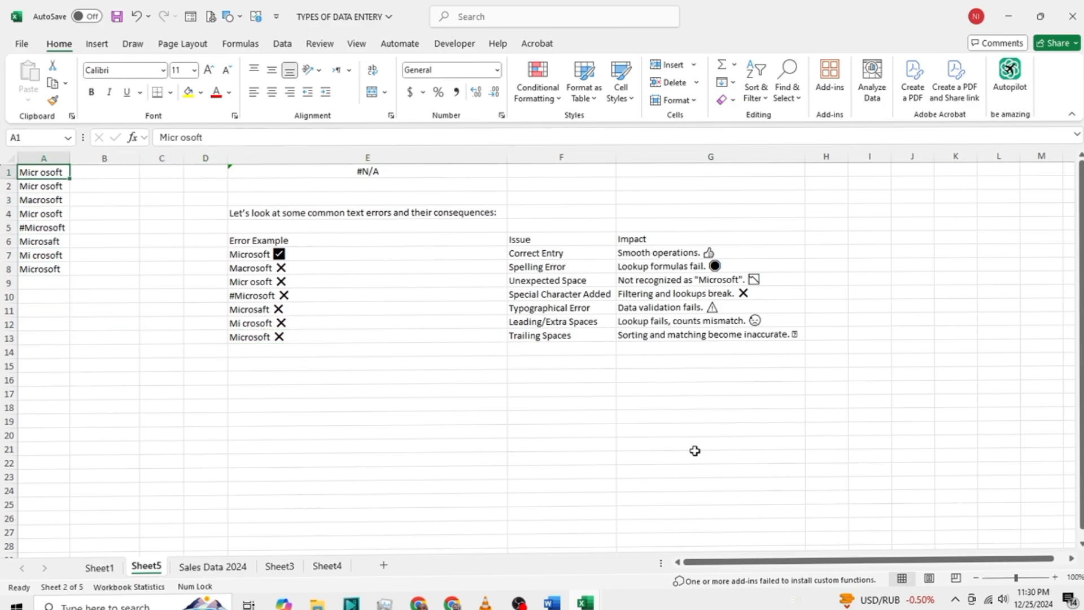
Review the company name variants from A1 through "#Microsoft" in A5 to "Mi crosoft" in A7, ending back on A1
{"action": "key", "text": "Down"}
{"action": "key", "text": "Down"}
{"action": "key", "text": "Down"}
{"action": "key", "text": "Down"}
{"action": "key", "text": "Down"}
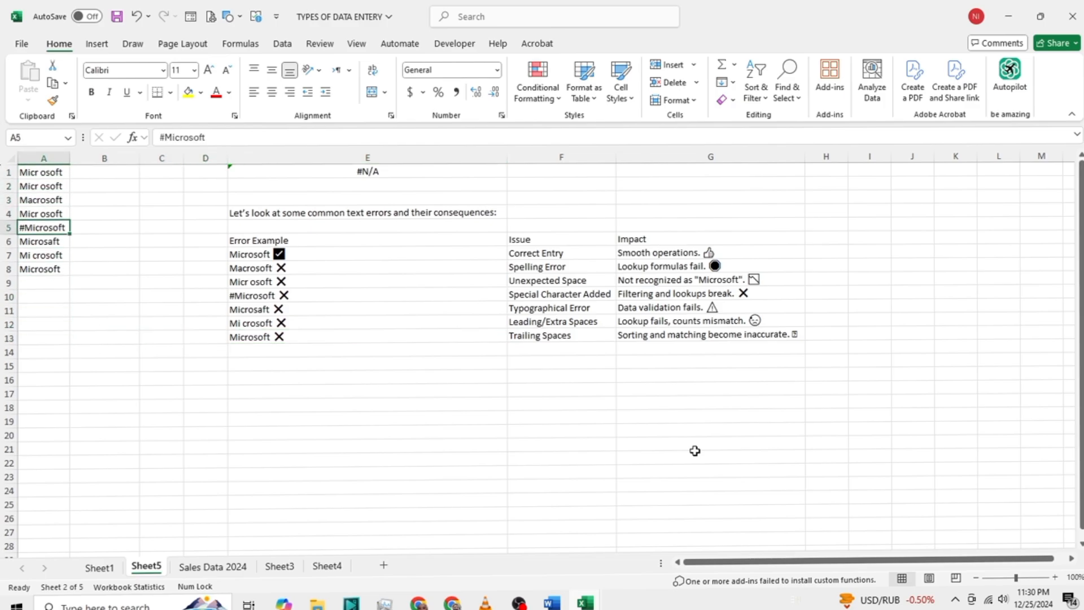
{"action": "key", "text": "Down"}
{"action": "key", "text": "Down"}
{"action": "key", "text": "Up"}
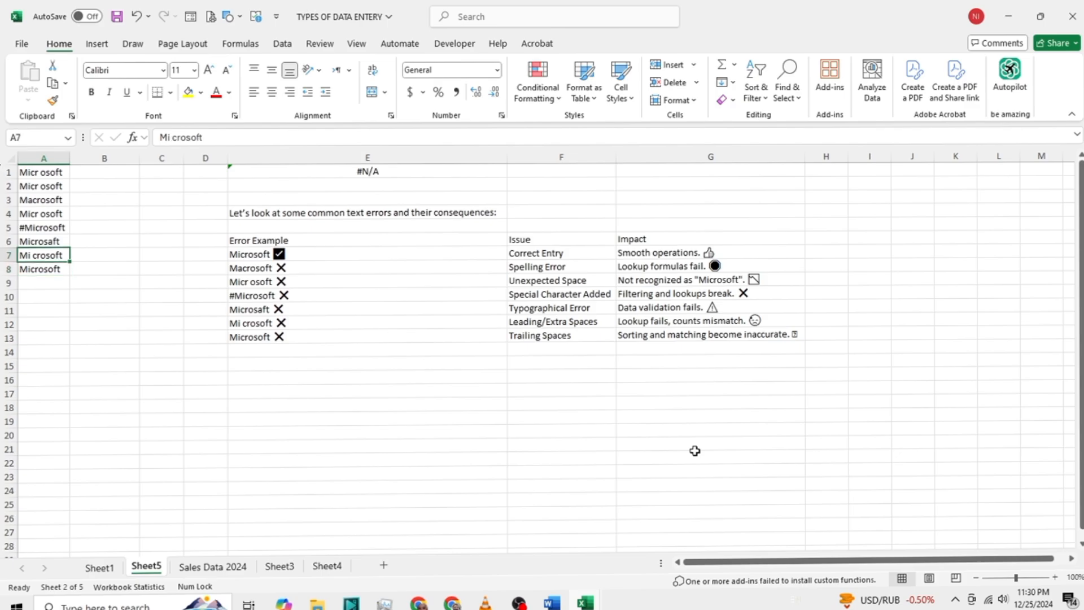
{"action": "key", "text": "Up"}
{"action": "key", "text": "Up"}
{"action": "key", "text": "Up"}
{"action": "key", "text": "Up"}
{"action": "key", "text": "Up"}
{"action": "key", "text": "Up"}
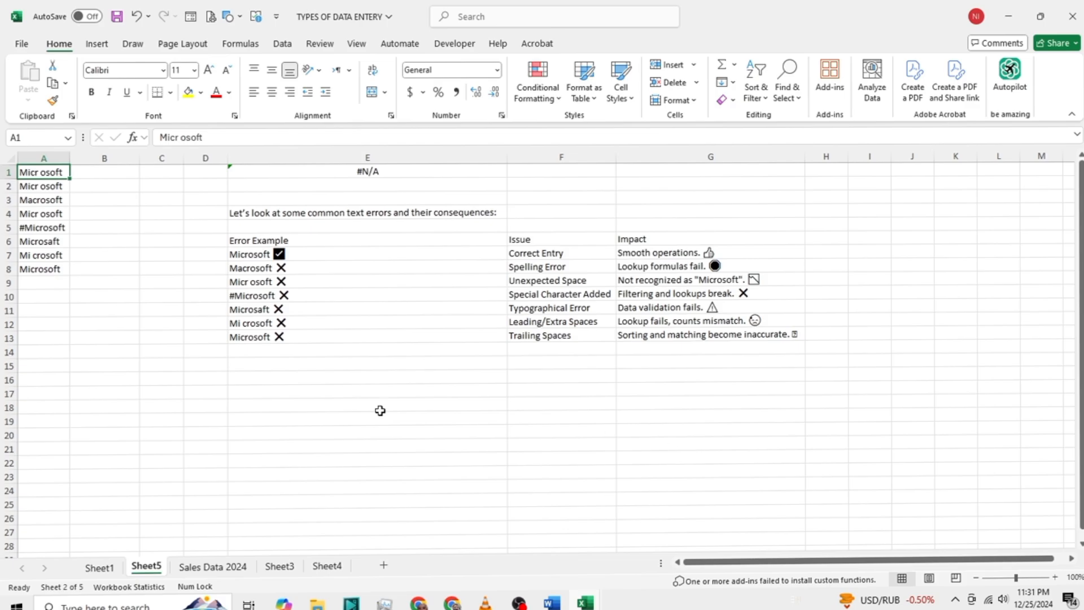
{"action": "left_click", "coordinate": [353, 442]}
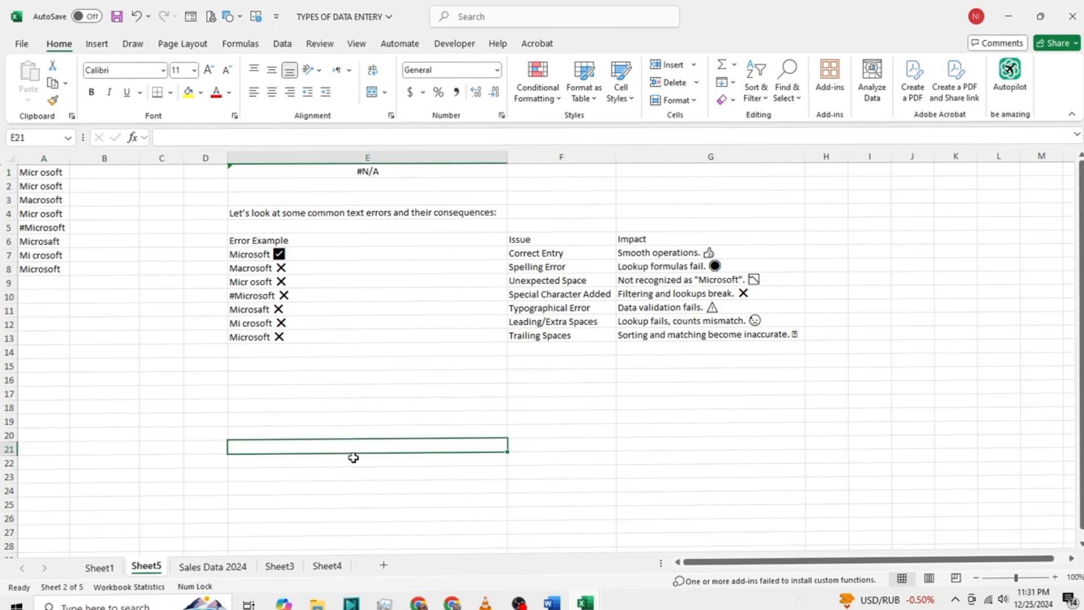
{"action": "left_click", "coordinate": [353, 482]}
{"action": "double_click", "coordinate": [353, 394]}
{"action": "left_click", "coordinate": [354, 364]}
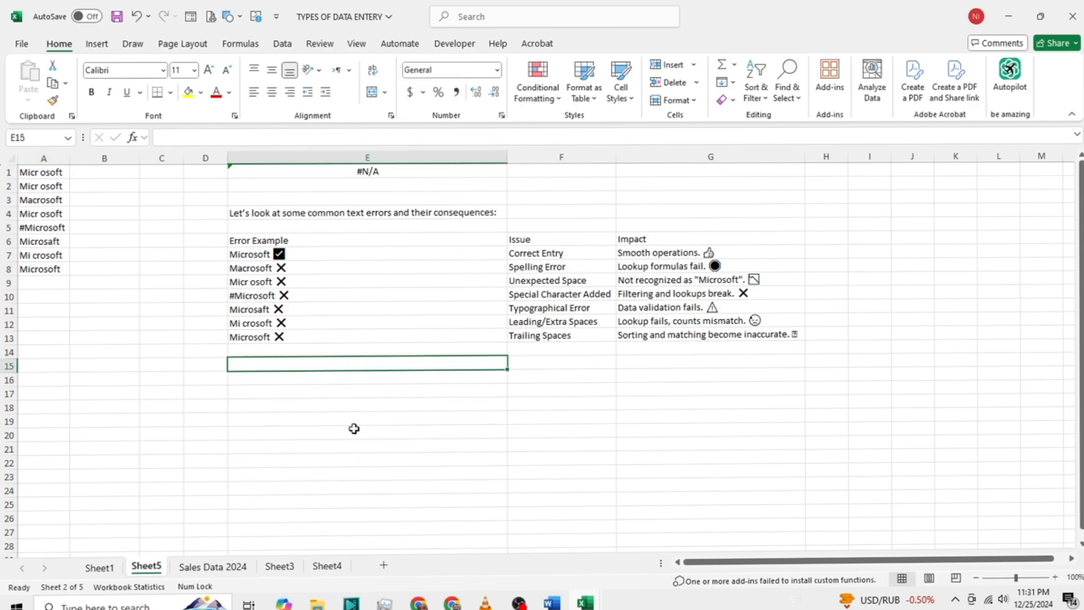